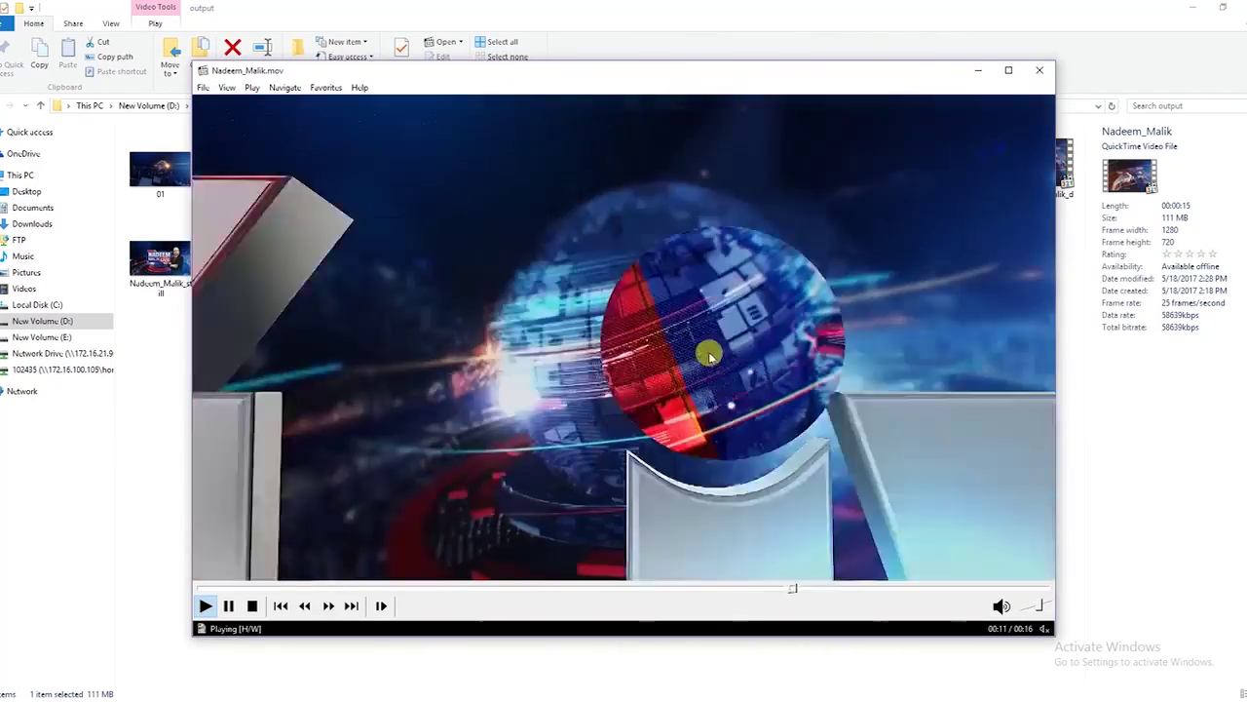
Pause the intro on the logo reveal and step forward a few frames.
{"action": "left_click", "coordinate": [712, 357]}
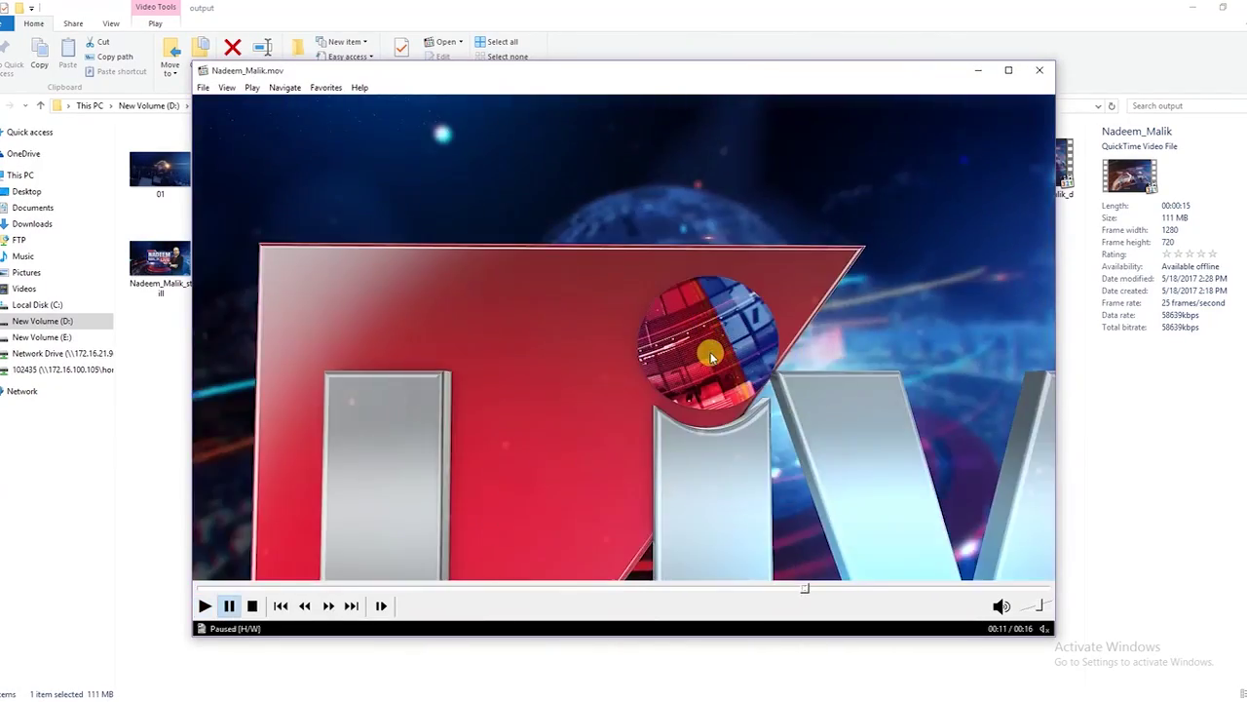
{"action": "left_click", "coordinate": [711, 357]}
{"action": "left_click", "coordinate": [711, 358]}
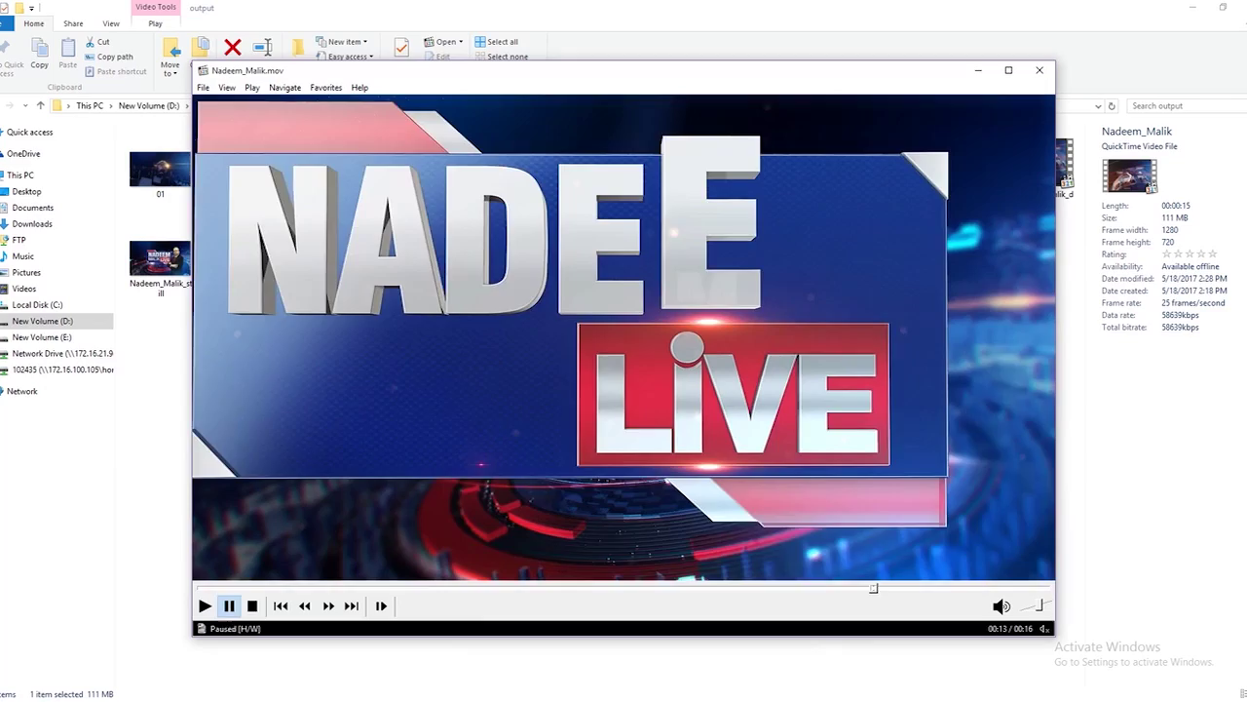
{"action": "key", "text": "space"}
{"action": "key", "text": "space"}
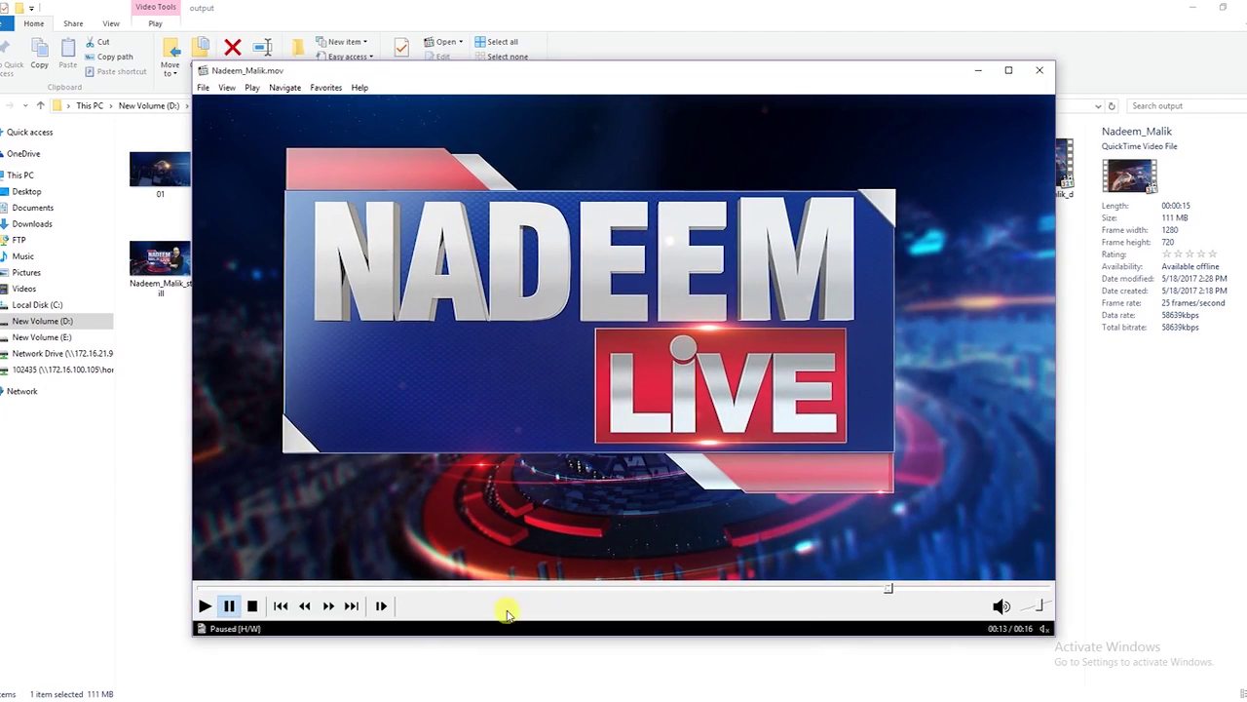
Seek back to replay the globe pass, then pause near the end of the video.
{"action": "left_click", "coordinate": [495, 587]}
{"action": "left_click", "coordinate": [510, 575]}
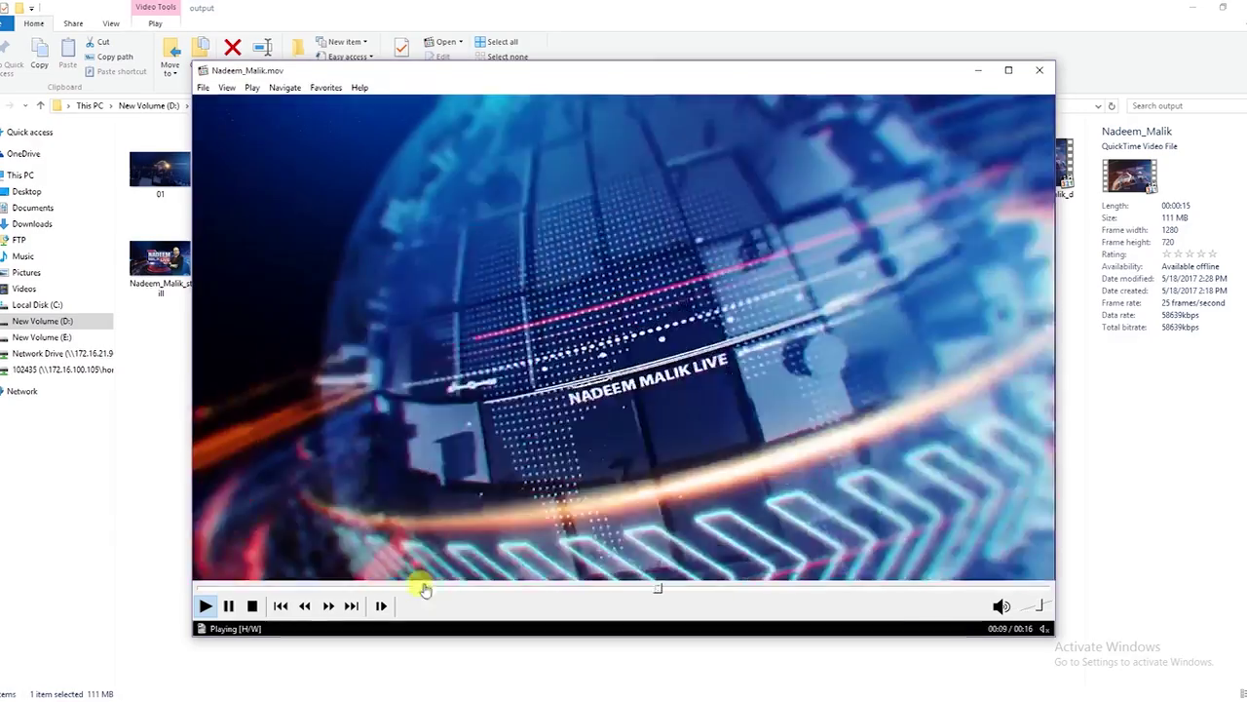
{"action": "left_click", "coordinate": [363, 587]}
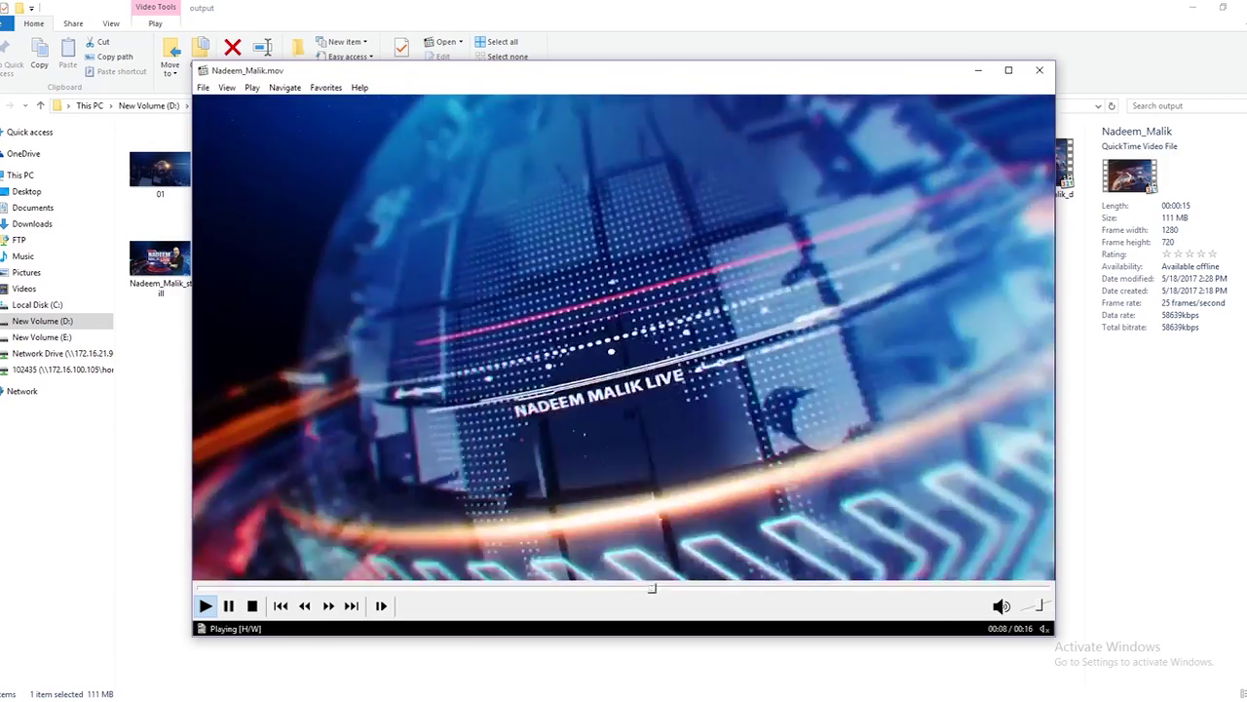
{"action": "key", "text": "space"}
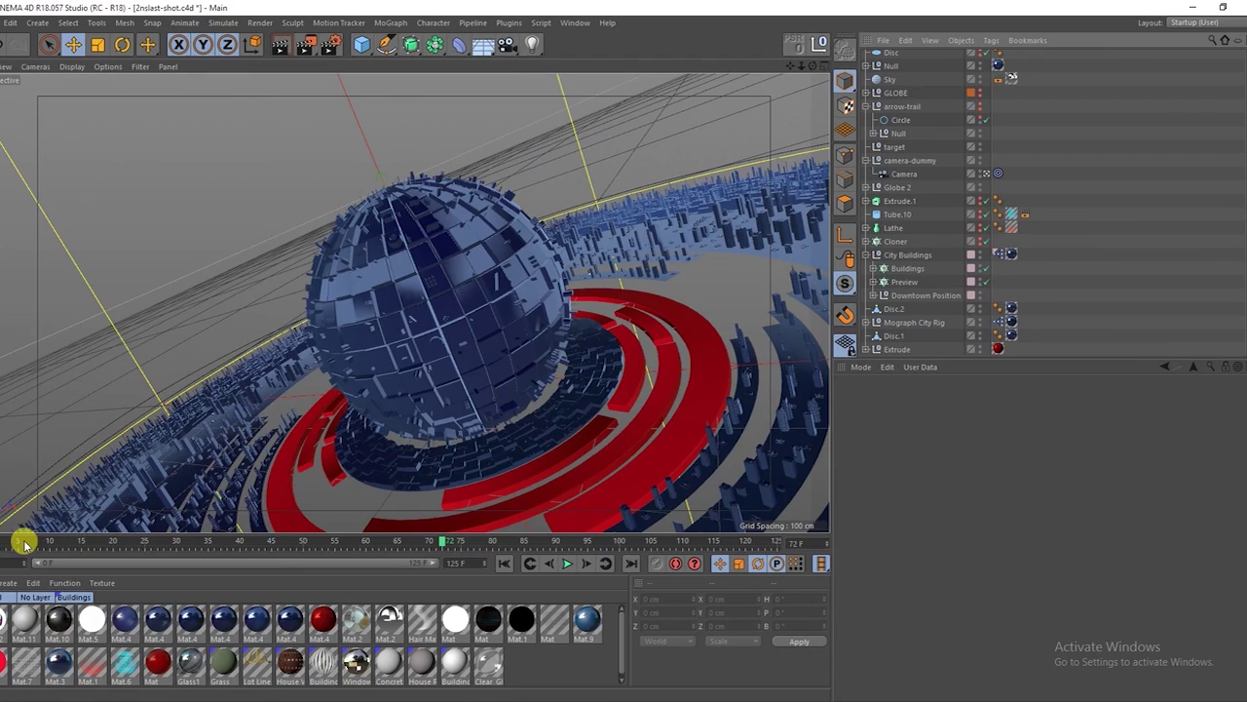
Scrub the camera move around the greebled globe, from frame 21 through 87 to frame 81.
{"action": "mouse_move", "coordinate": [15, 544]}
{"action": "left_mouse_down"}
{"action": "mouse_move", "coordinate": [130, 568]}
{"action": "mouse_move", "coordinate": [348, 542]}
{"action": "mouse_move", "coordinate": [606, 552]}
{"action": "left_mouse_up"}
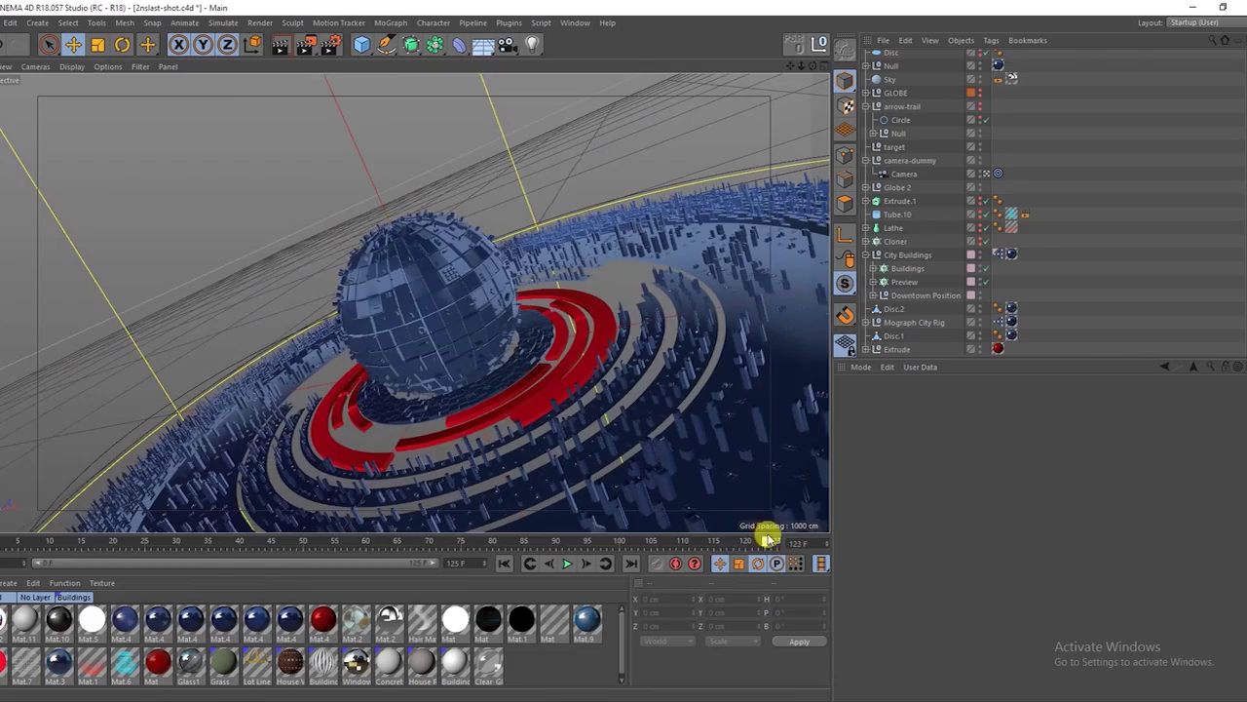
{"action": "left_click_drag", "start_coordinate": [607, 552], "coordinate": [541, 542]}
{"action": "left_click_drag", "start_coordinate": [411, 589], "coordinate": [192, 558]}
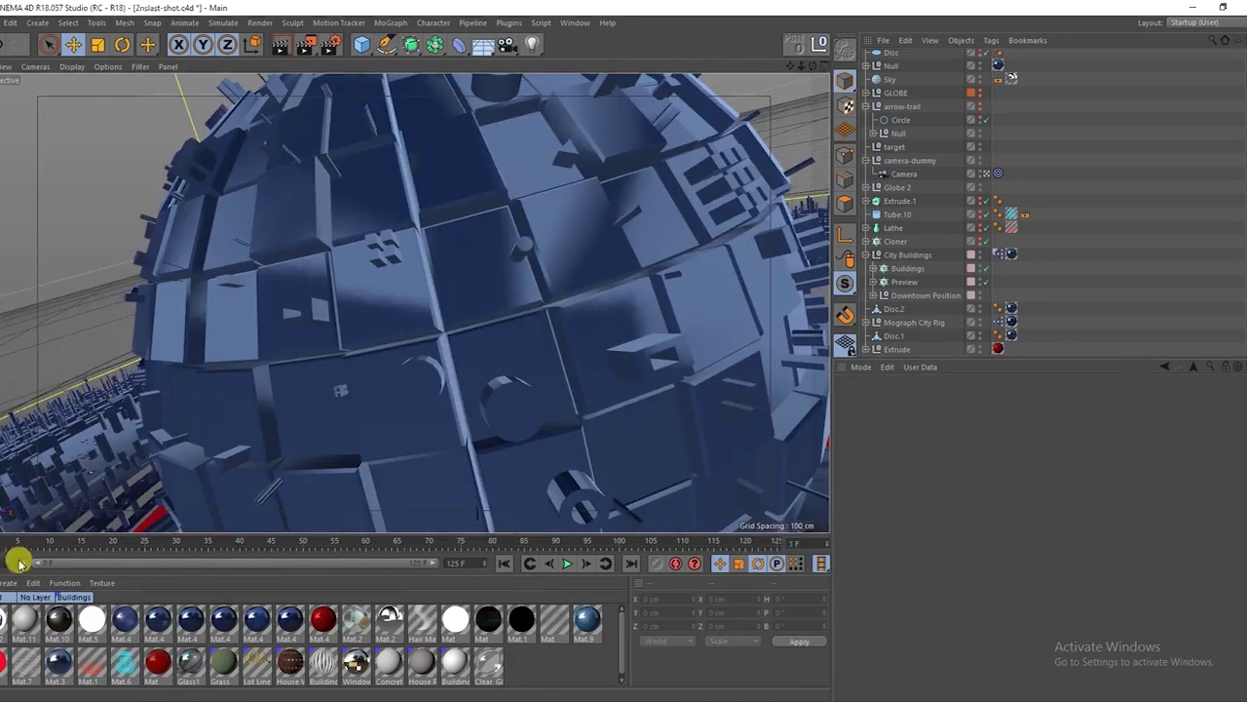
{"action": "left_click_drag", "start_coordinate": [192, 558], "coordinate": [497, 546]}
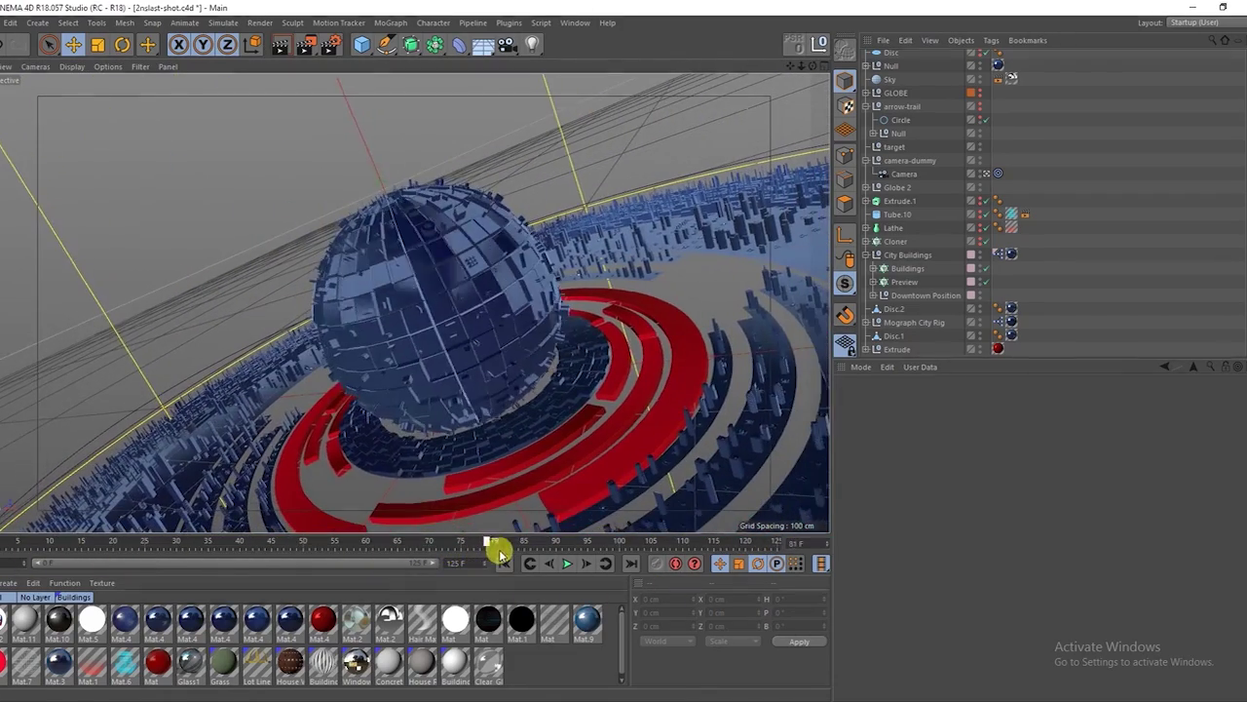
Test-render the current frame in the viewport, clear it, and scrub back to frame 28.
{"action": "left_click", "coordinate": [280, 47]}
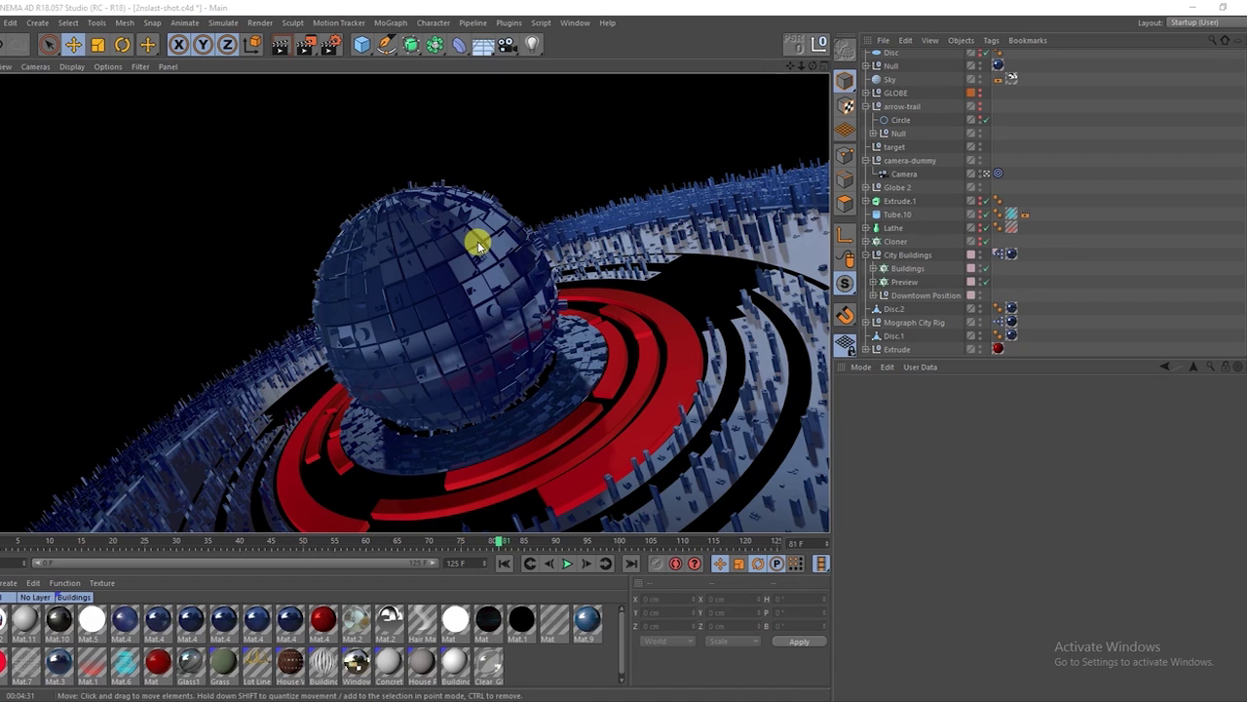
{"action": "left_click", "coordinate": [254, 562]}
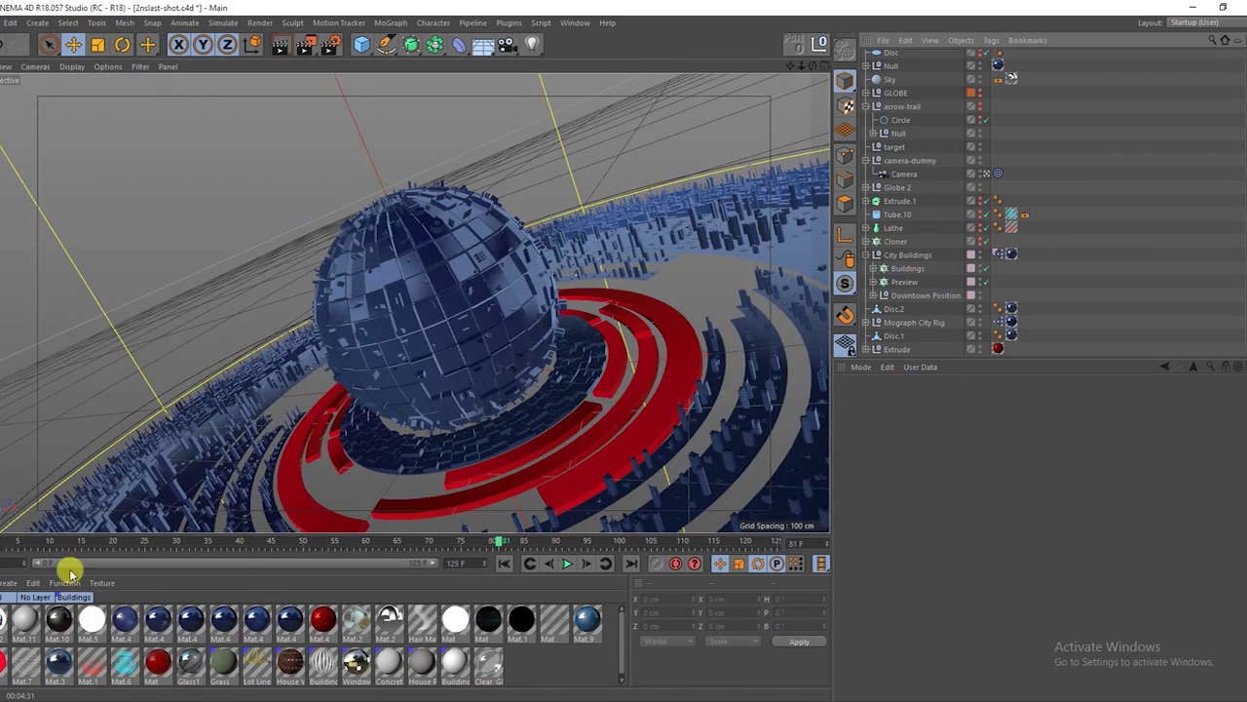
{"action": "left_click_drag", "start_coordinate": [3, 542], "coordinate": [164, 546]}
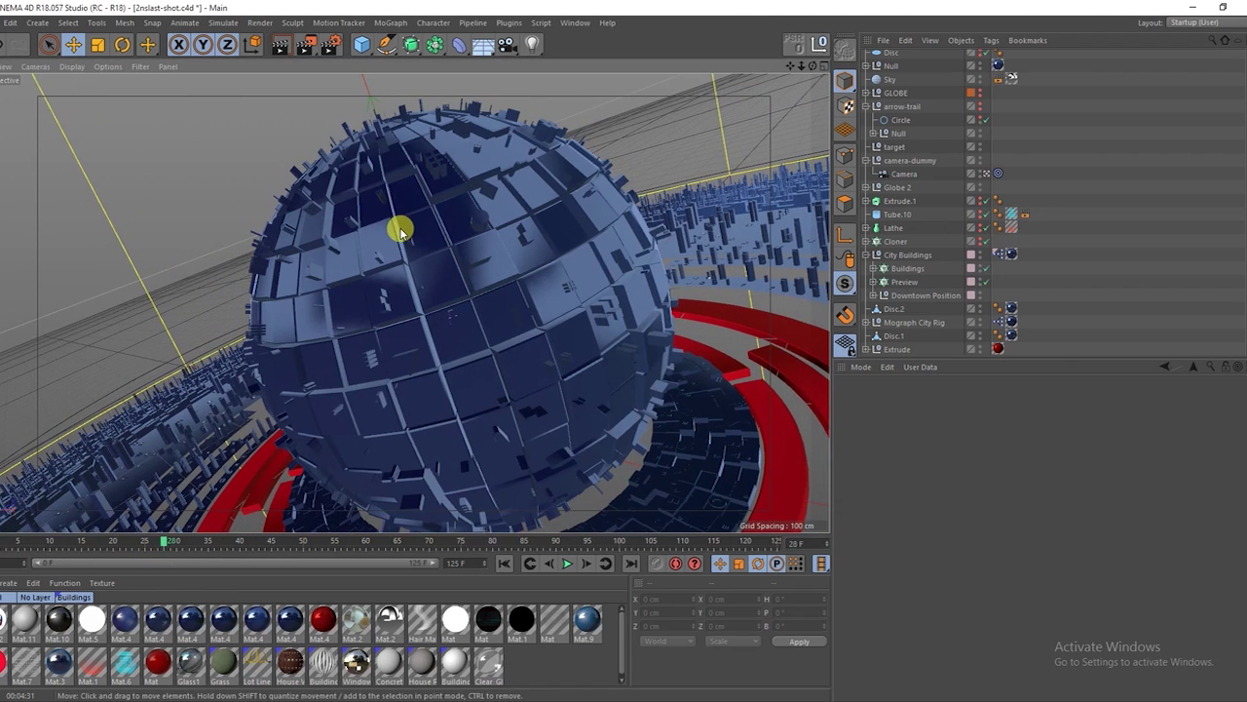
Select Globe 2's Greebler and toggle it off and on to compare with the bare sphere.
{"action": "left_click", "coordinate": [401, 234]}
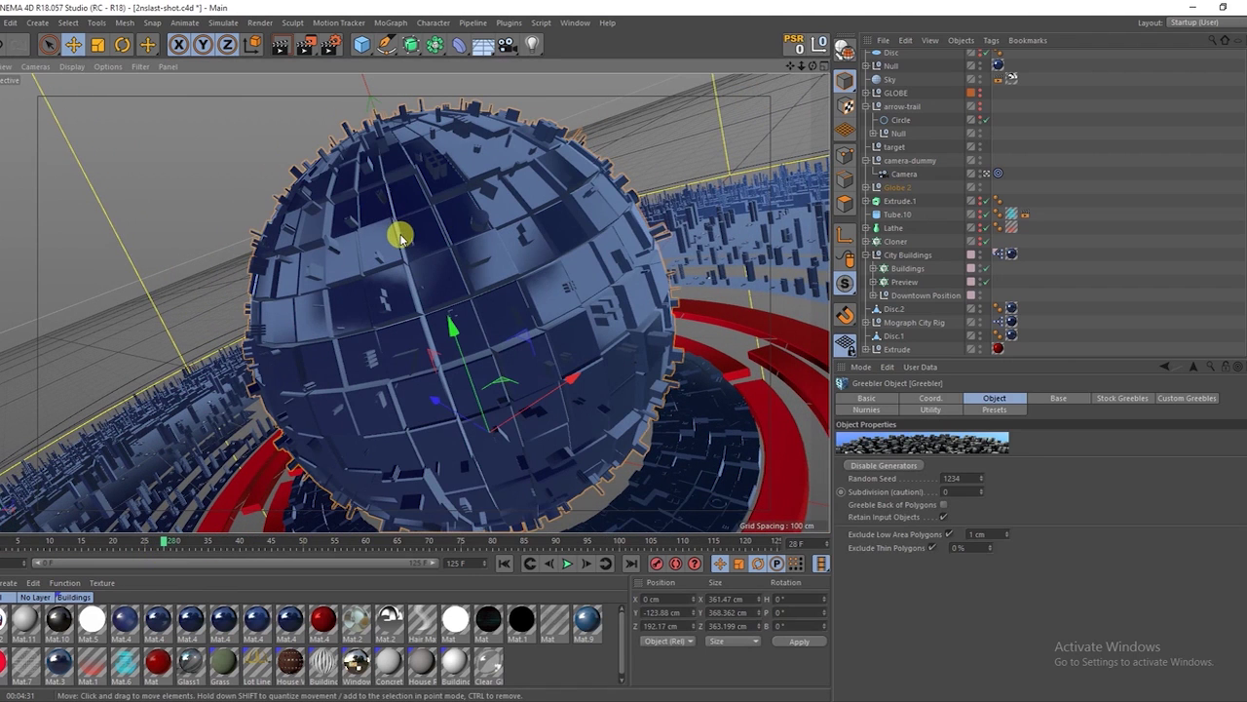
{"action": "left_click", "coordinate": [866, 187]}
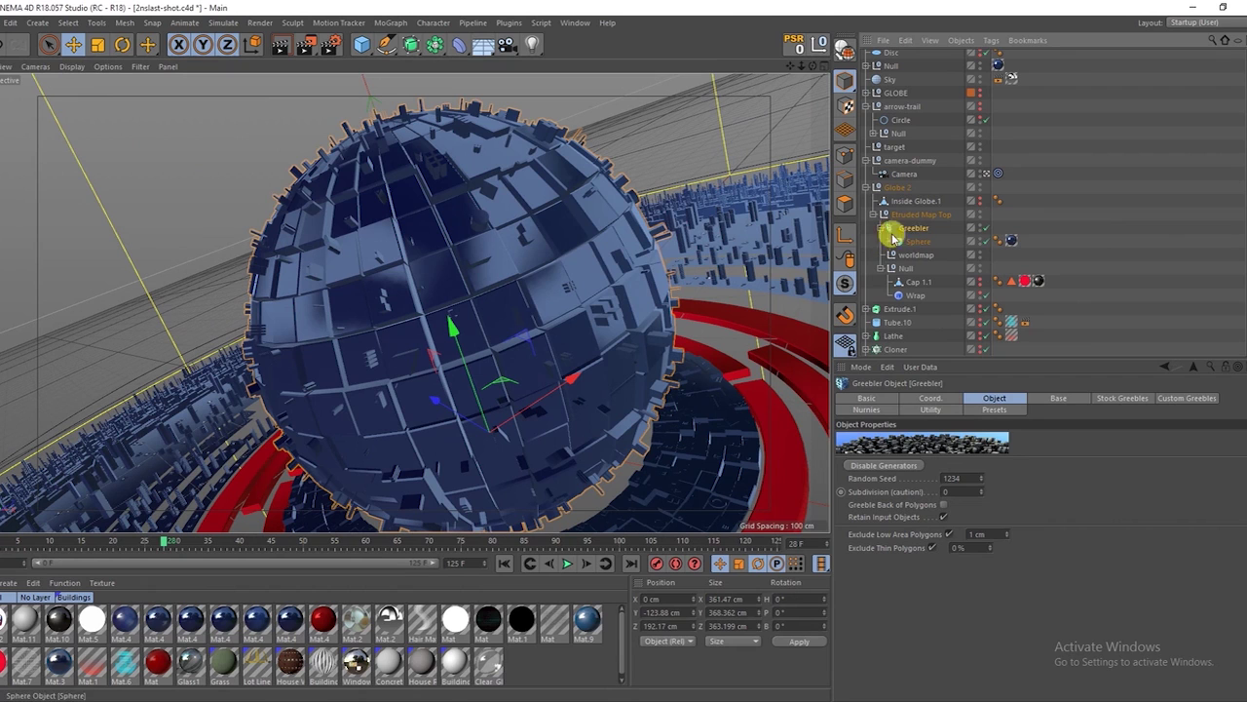
{"action": "left_click", "coordinate": [986, 228]}
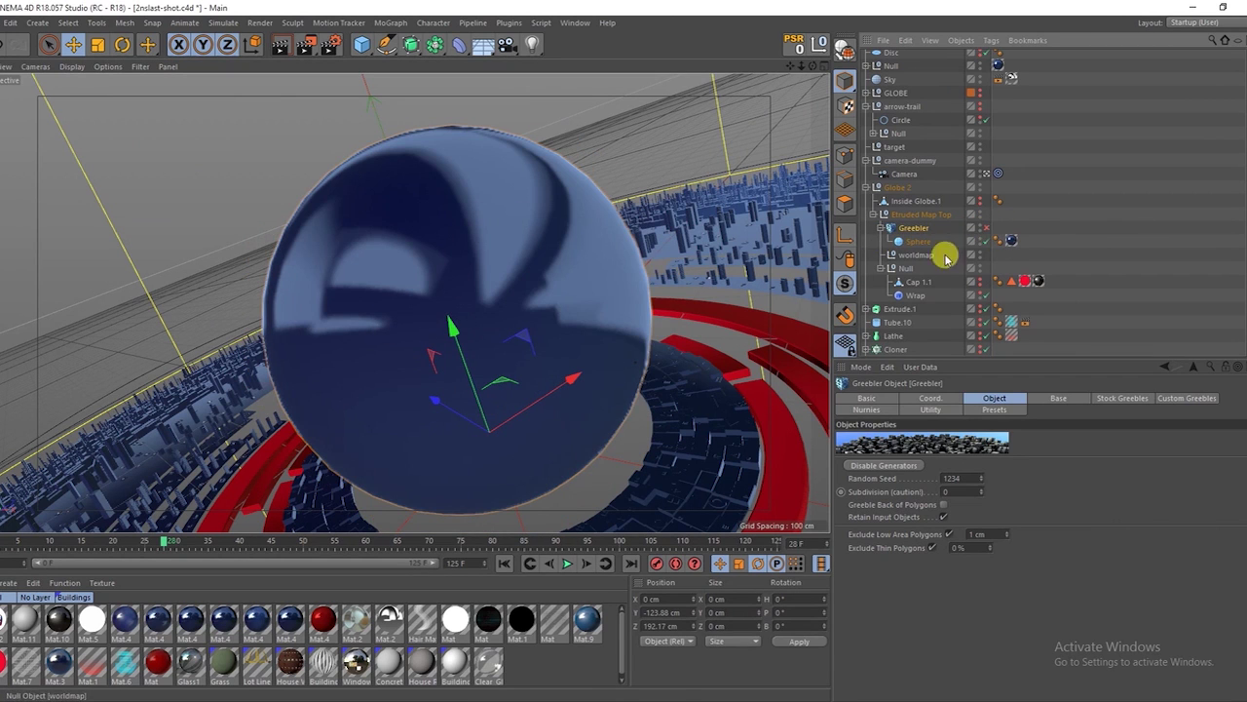
{"action": "left_click", "coordinate": [986, 228]}
{"action": "left_click", "coordinate": [986, 228]}
{"action": "left_click", "coordinate": [986, 229]}
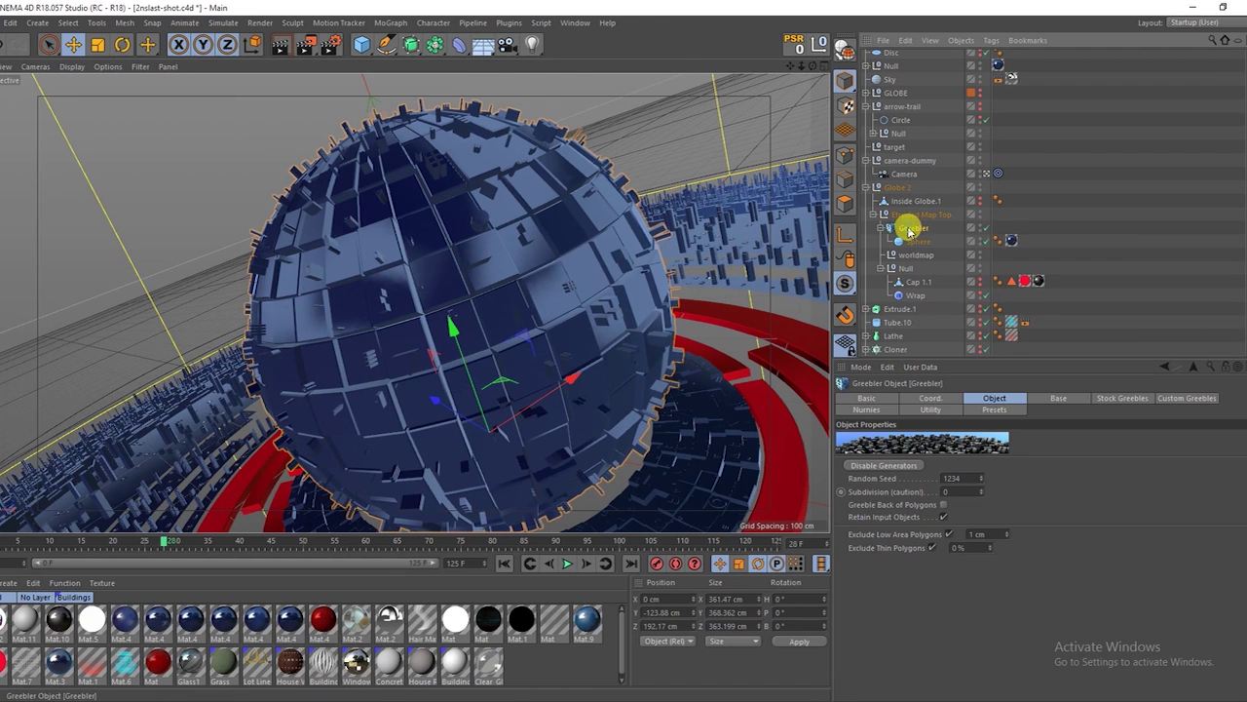
Try Base Height values on the globe's Greebler, keeping its 5–14 cm range.
{"action": "left_click", "coordinate": [1051, 397]}
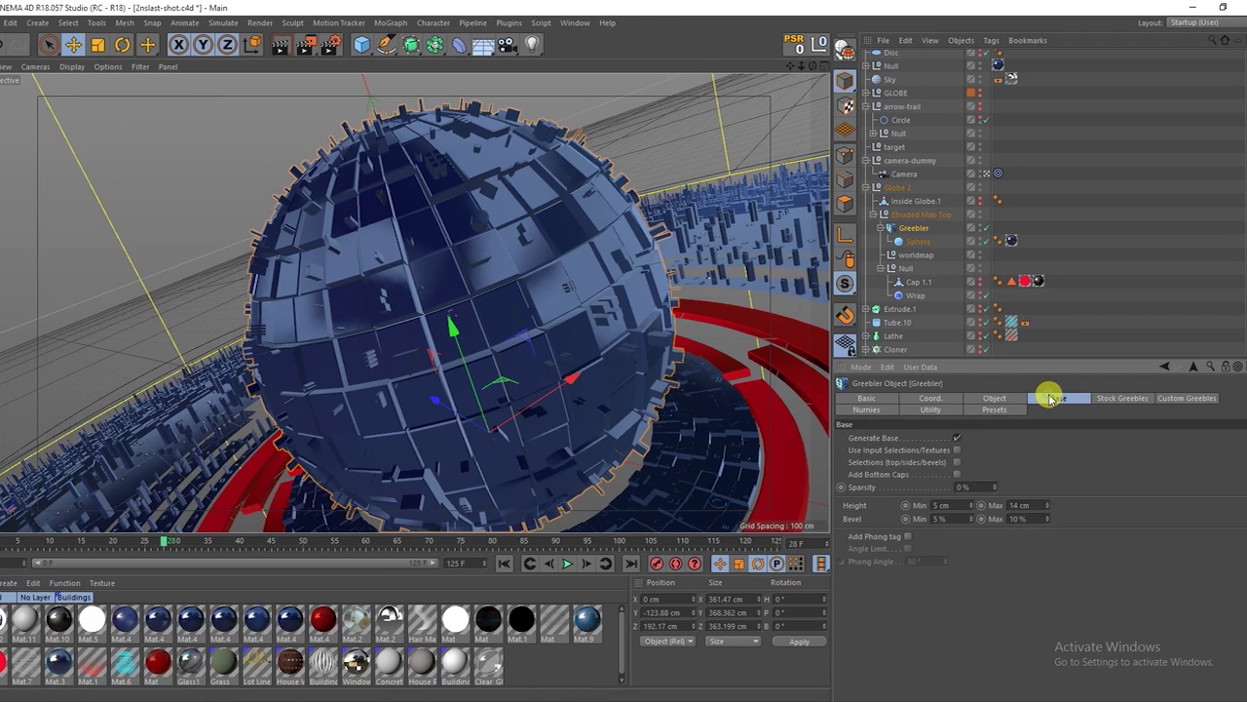
{"action": "mouse_move", "coordinate": [1047, 505]}
{"action": "left_mouse_down"}
{"action": "mouse_move", "coordinate": [1047, 527]}
{"action": "mouse_move", "coordinate": [1048, 458]}
{"action": "left_mouse_up"}
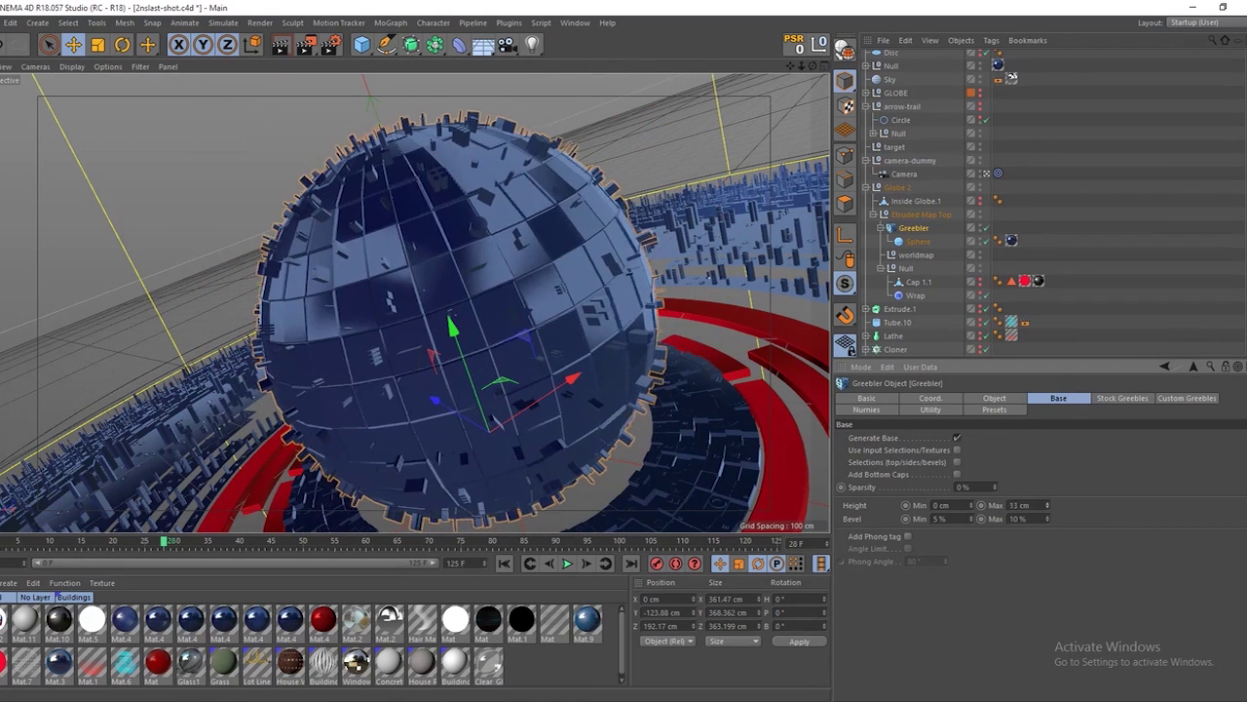
{"action": "mouse_move", "coordinate": [1047, 504]}
{"action": "left_mouse_down"}
{"action": "mouse_move", "coordinate": [1048, 531]}
{"action": "mouse_move", "coordinate": [1048, 515]}
{"action": "left_mouse_up"}
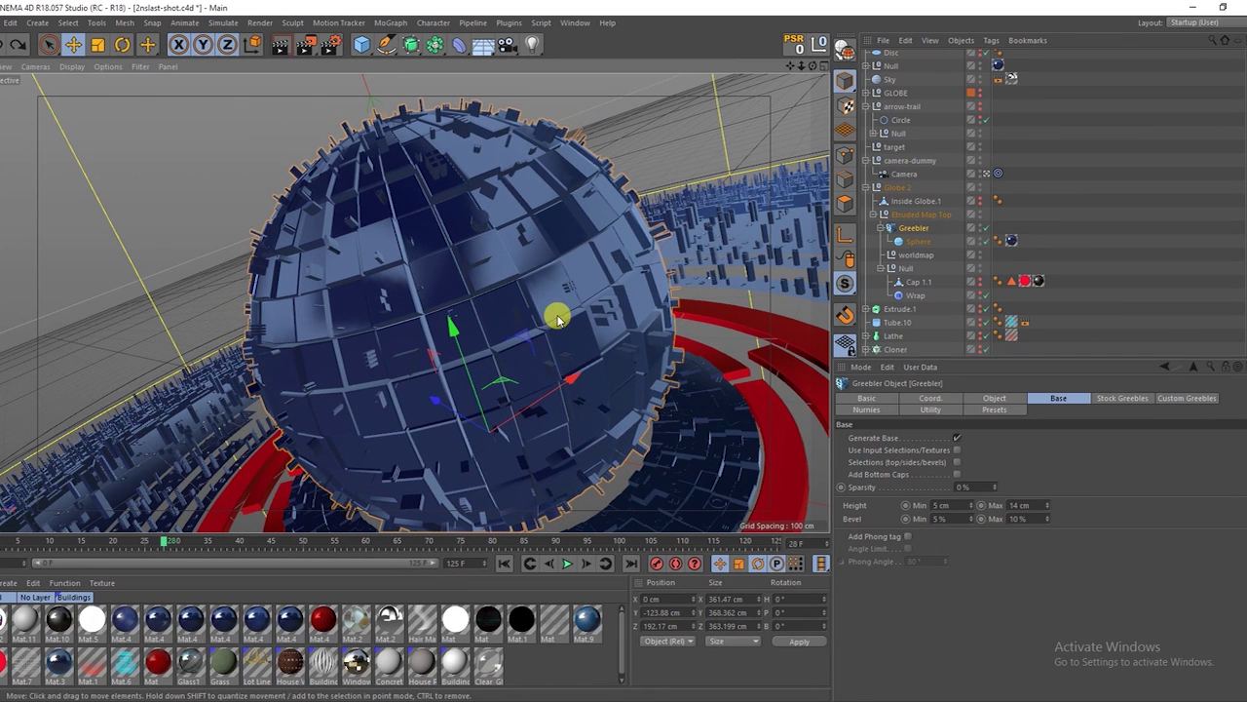
Select the greebled ring below the globe and solo its hierarchy in the viewport.
{"action": "left_click", "coordinate": [1069, 198]}
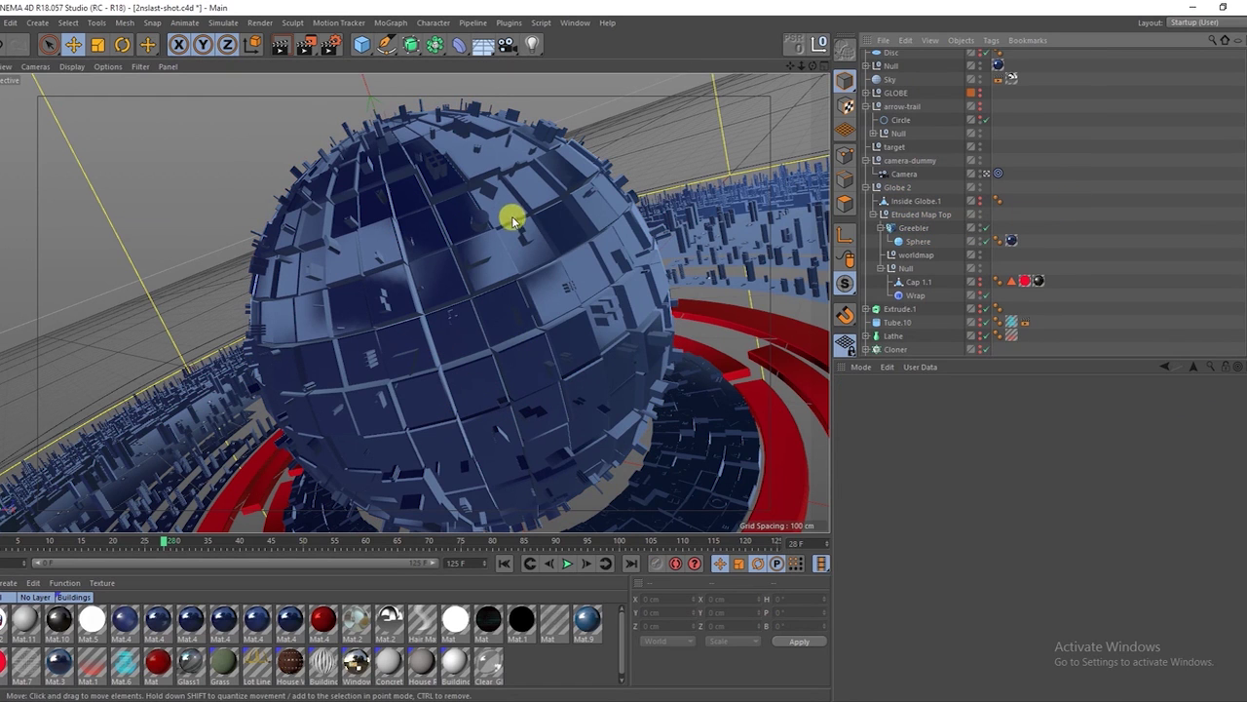
{"action": "left_click", "coordinate": [711, 441]}
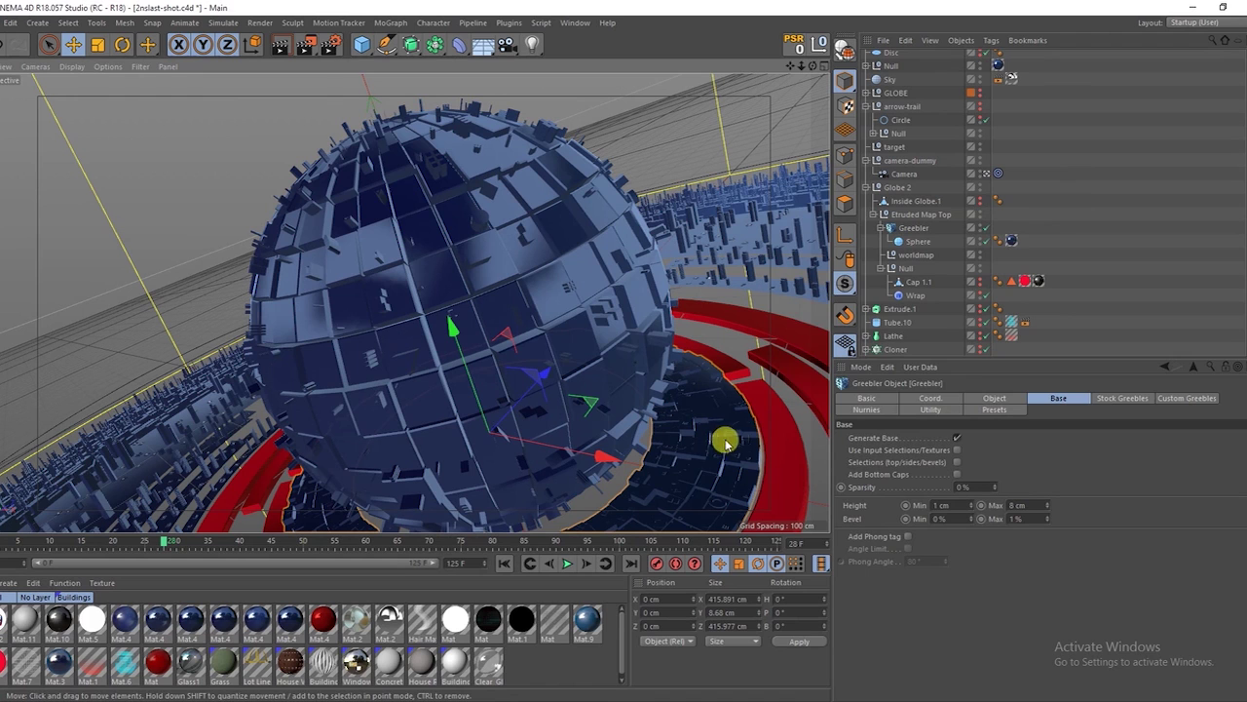
{"action": "left_click_drag", "start_coordinate": [845, 282], "coordinate": [882, 351]}
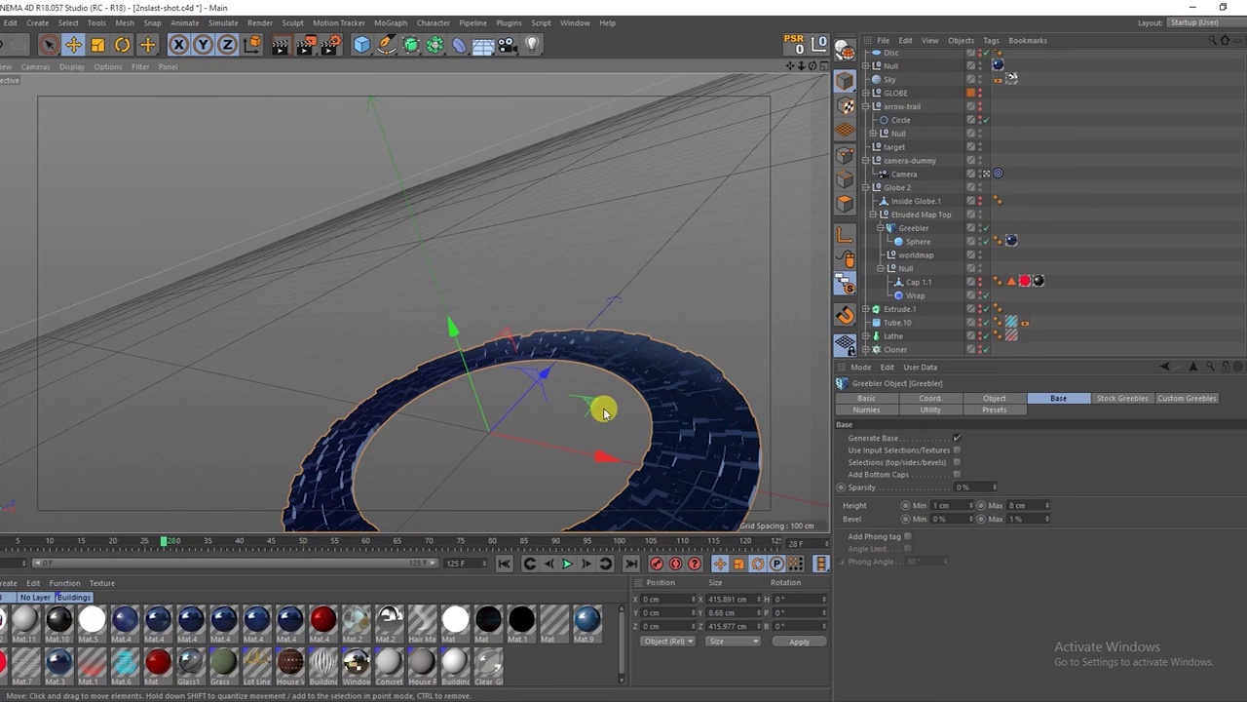
View the isolated ring from another angle and toggle its Greebler off and on to compare.
{"action": "left_click", "coordinate": [985, 173]}
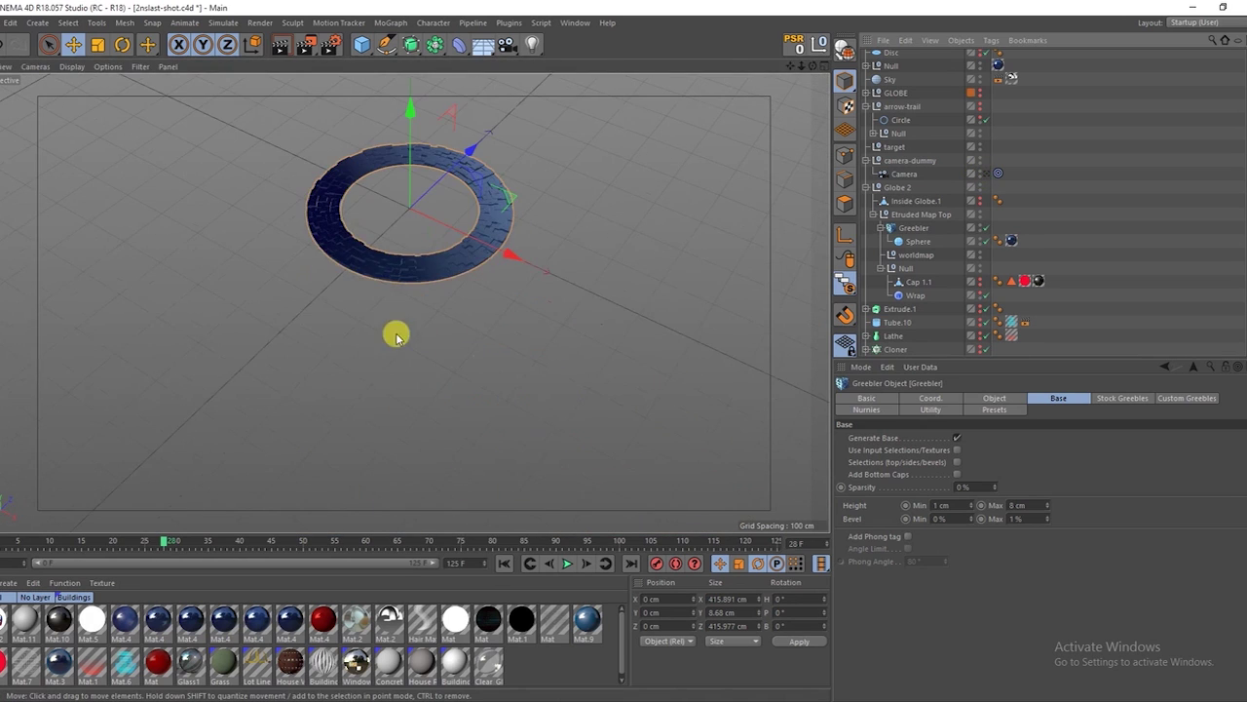
{"action": "scroll", "coordinate": [514, 175], "scroll_direction": "up", "scroll_amount": 5}
{"action": "scroll", "coordinate": [476, 294], "scroll_direction": "down", "scroll_amount": 2}
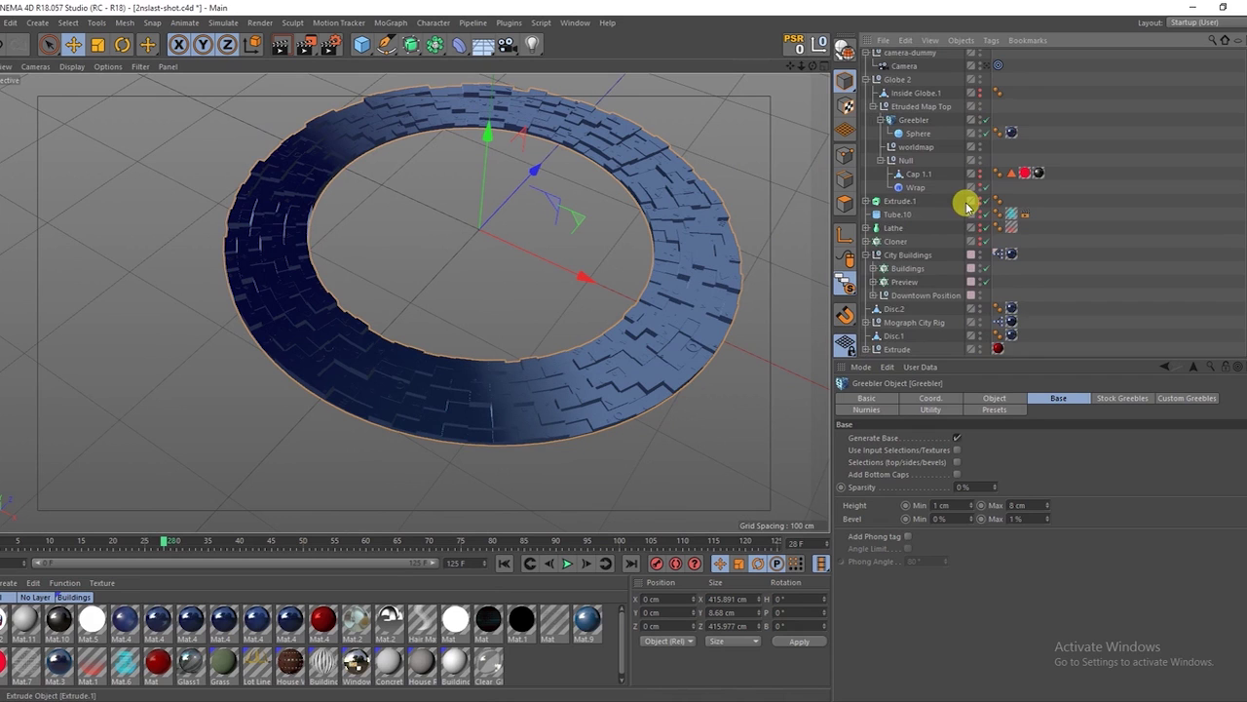
{"action": "scroll", "coordinate": [960, 204], "scroll_direction": "up", "scroll_amount": 2}
{"action": "left_click", "coordinate": [867, 70]}
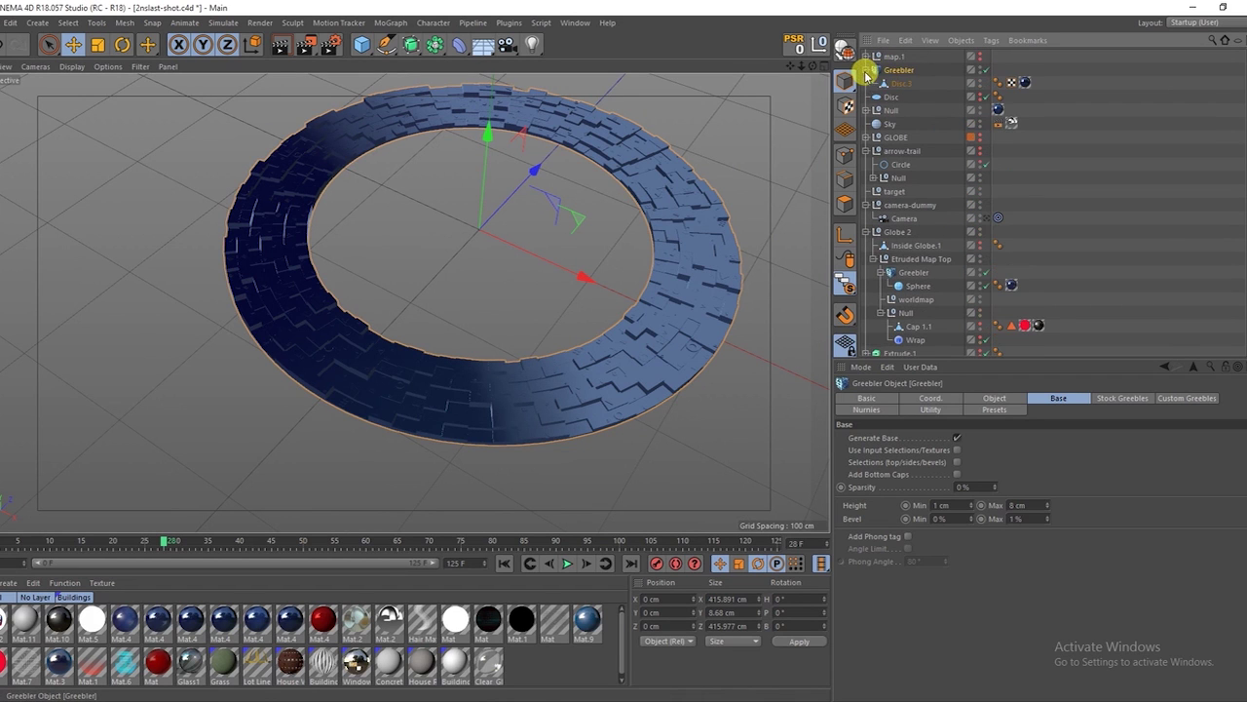
{"action": "left_click", "coordinate": [985, 70]}
{"action": "left_click", "coordinate": [985, 70]}
{"action": "left_click", "coordinate": [985, 70]}
{"action": "left_click", "coordinate": [985, 70]}
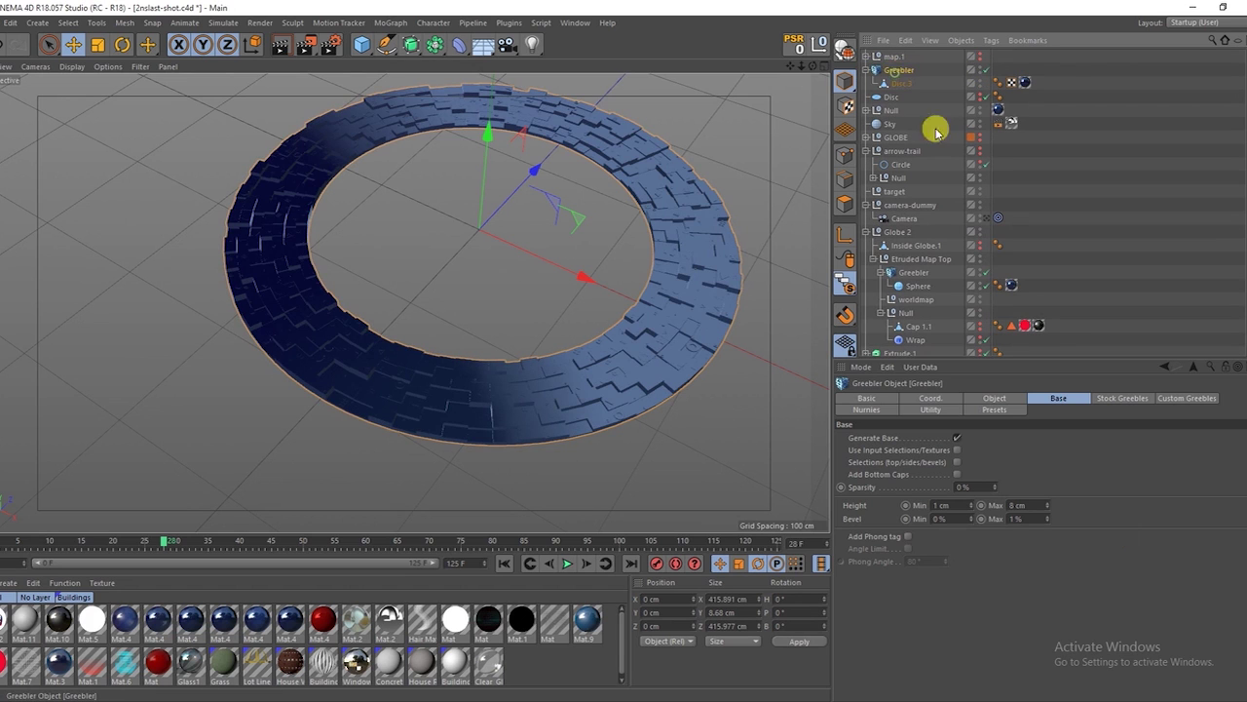
Set the ring Greebler's Base Height to 0–2 cm and test-render the result.
{"action": "left_click_drag", "start_coordinate": [1047, 505], "coordinate": [1047, 458]}
{"action": "left_click_drag", "start_coordinate": [1046, 504], "coordinate": [1047, 565]}
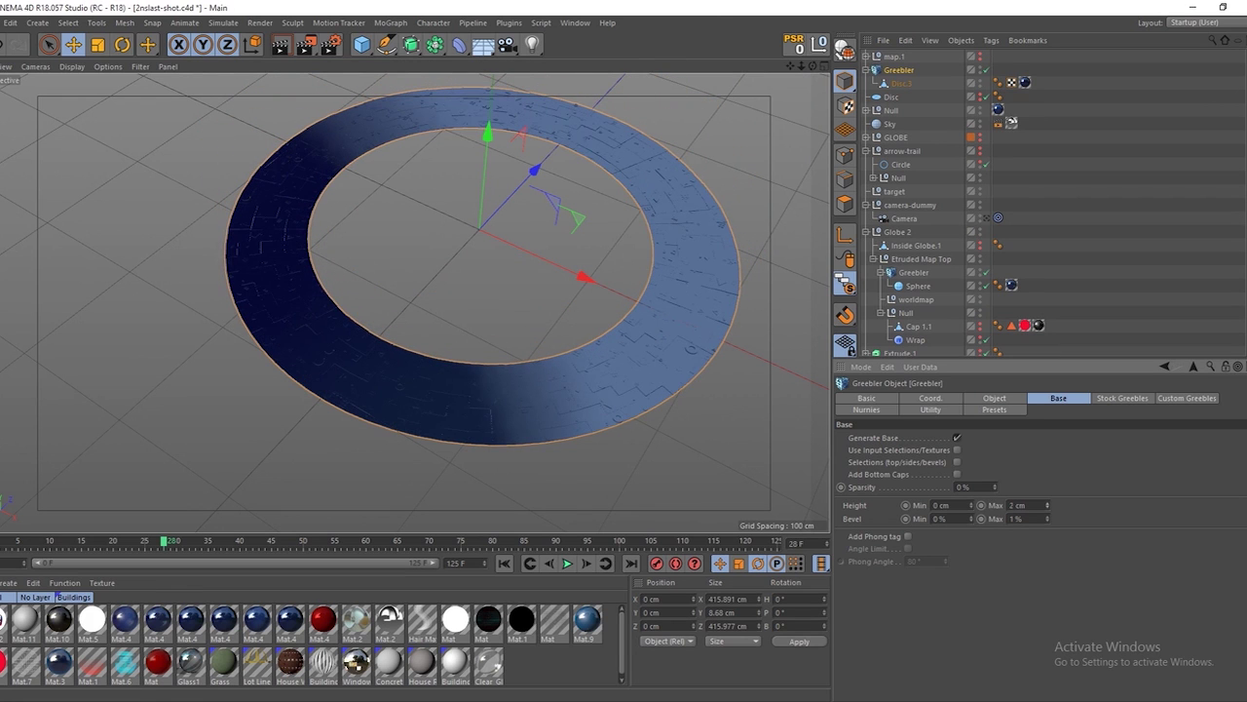
{"action": "left_click", "coordinate": [280, 50]}
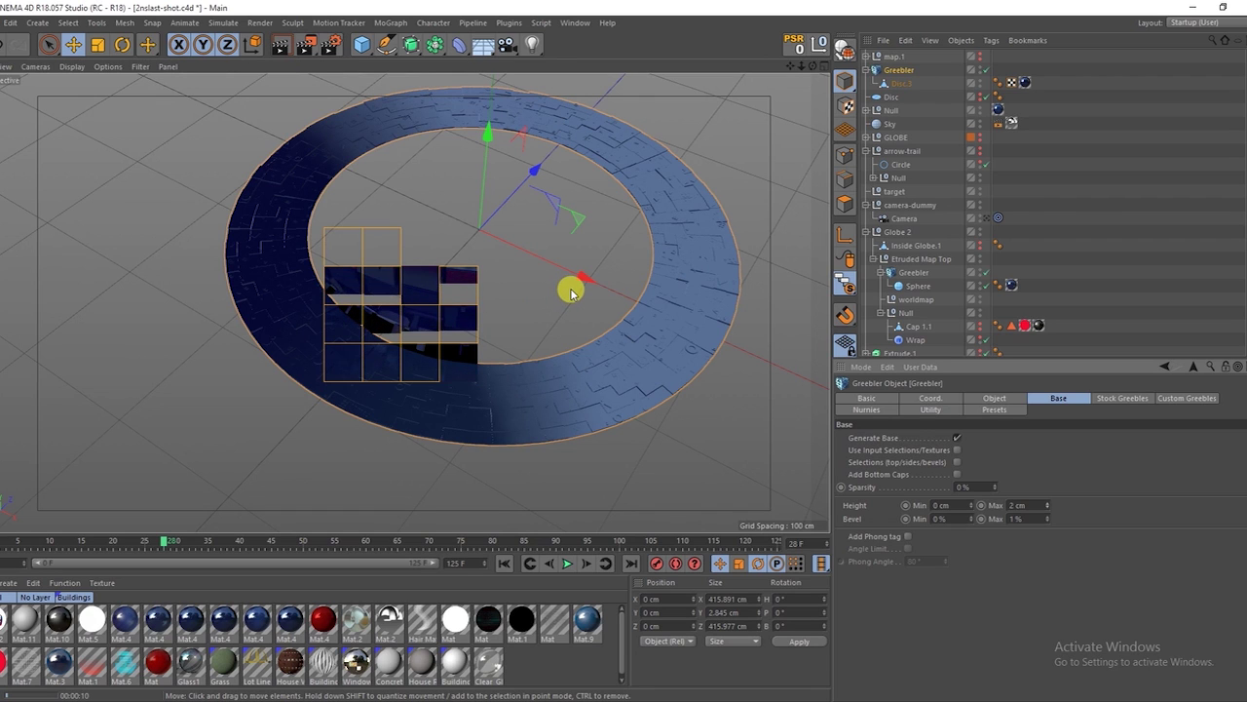
{"action": "left_click", "coordinate": [1082, 206]}
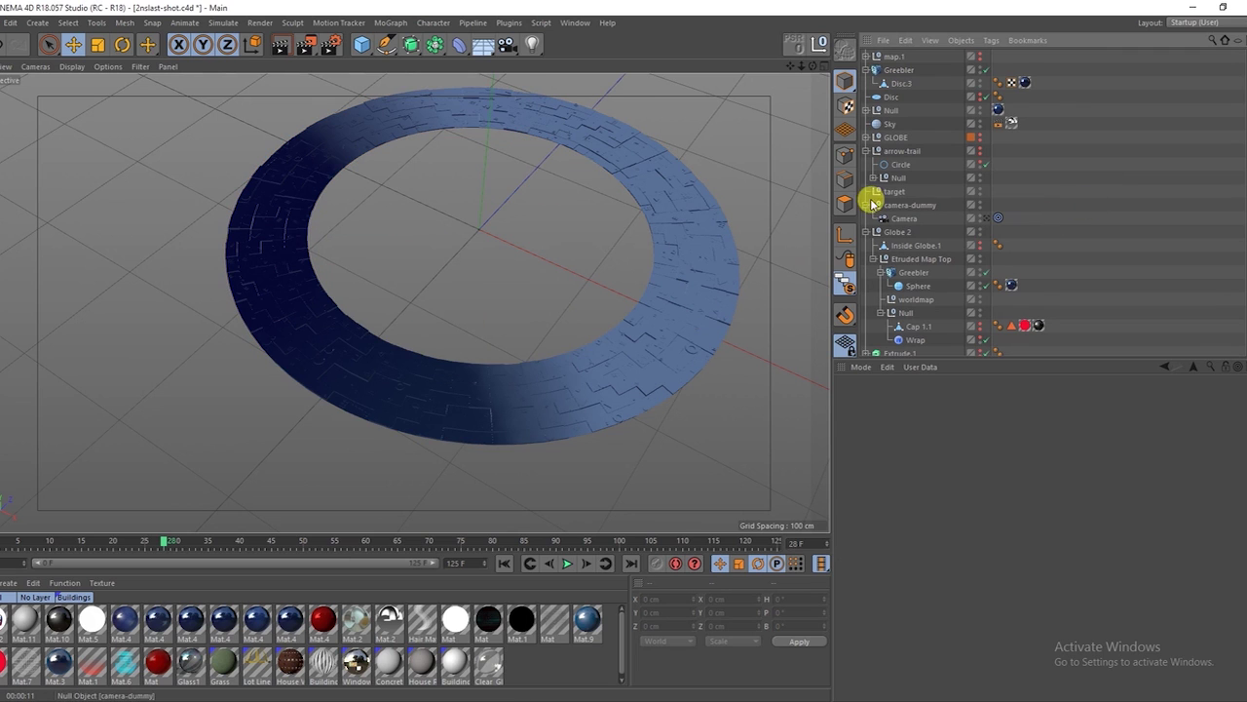
Reselect the ring's Greebler, view it through the scene camera, and turn Viewport Solo off.
{"action": "left_click", "coordinate": [511, 364]}
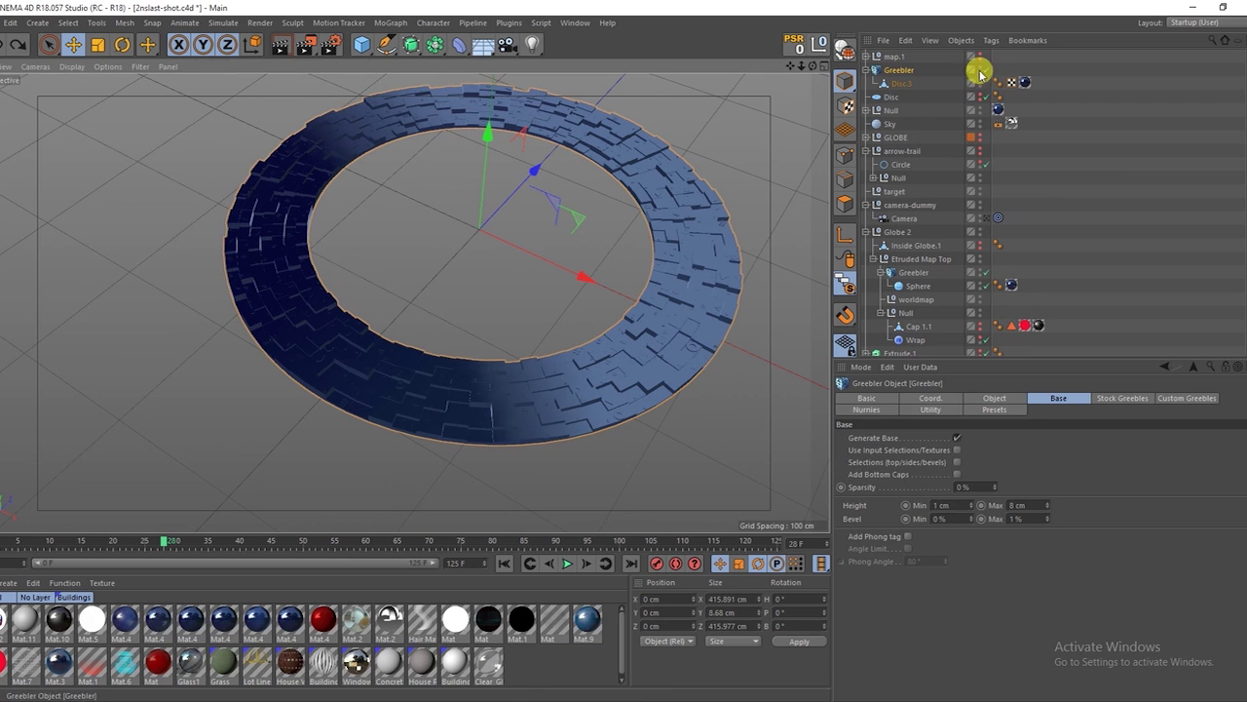
{"action": "left_click", "coordinate": [990, 219]}
{"action": "left_click_drag", "start_coordinate": [844, 283], "coordinate": [887, 304]}
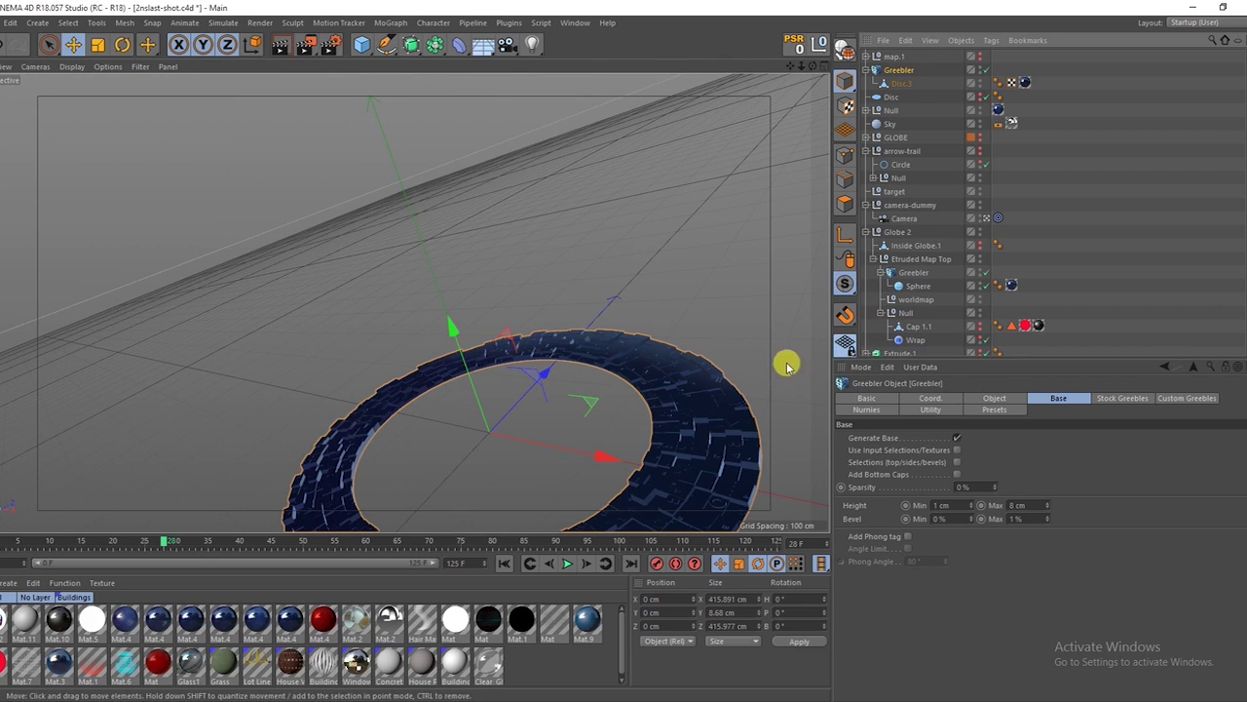
Select the globe's Sphere under the Greebler and show its Mat.4 texture tag settings.
{"action": "mouse_move", "coordinate": [78, 541]}
{"action": "left_mouse_down"}
{"action": "mouse_move", "coordinate": [82, 551]}
{"action": "mouse_move", "coordinate": [325, 568]}
{"action": "left_mouse_up"}
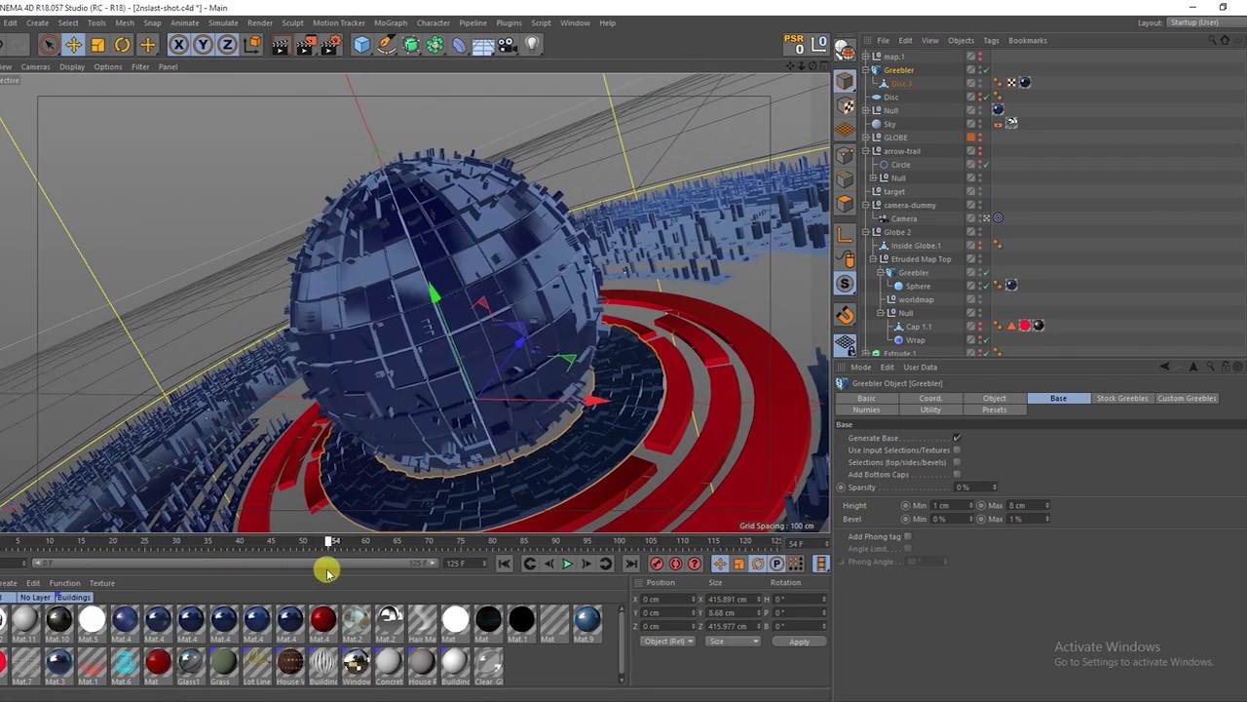
{"action": "left_click", "coordinate": [452, 226]}
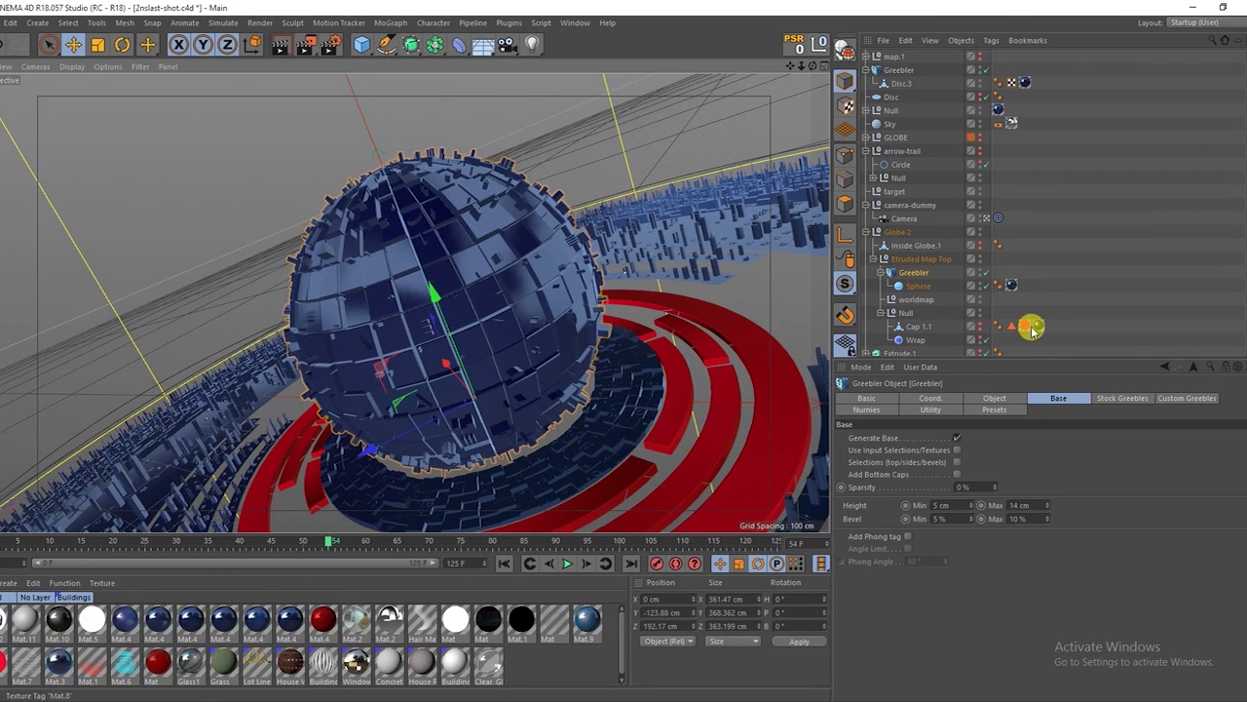
{"action": "left_click", "coordinate": [1012, 284]}
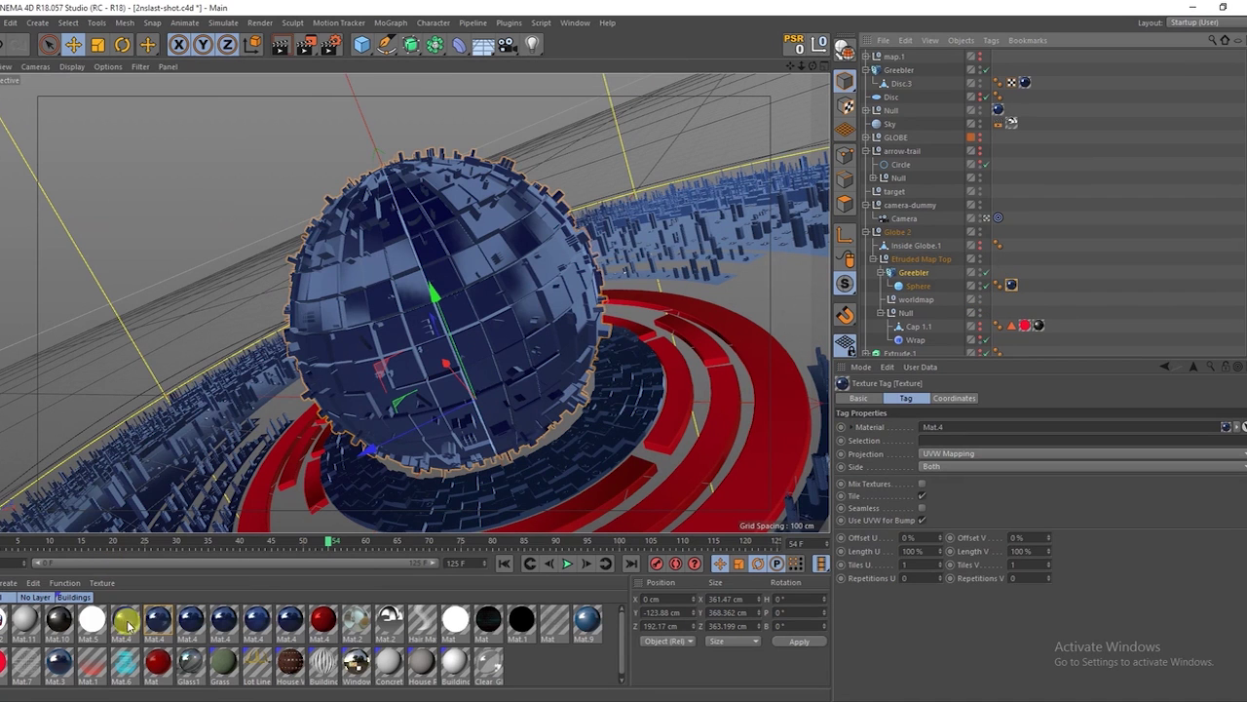
Open Mat.4 in the Material Editor and inspect its Color gradient, keeping the 3D - Linear type.
{"action": "double_click", "coordinate": [158, 620]}
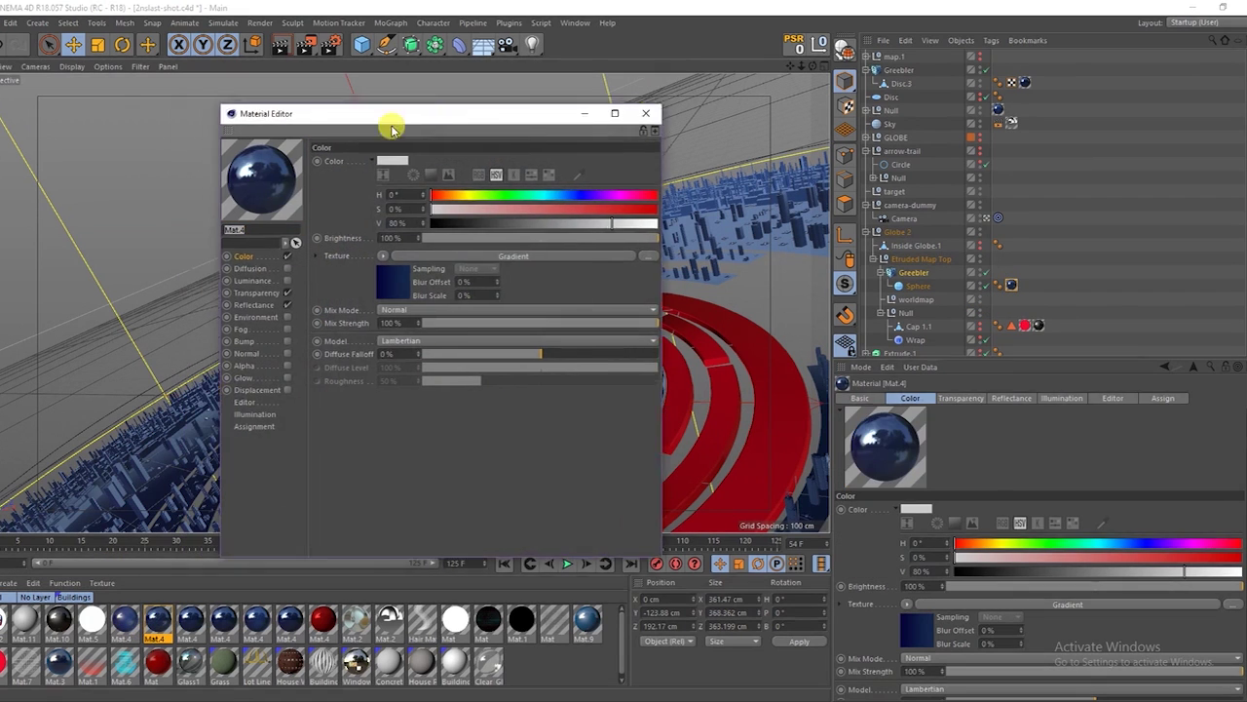
{"action": "left_click_drag", "start_coordinate": [340, 114], "coordinate": [785, 159]}
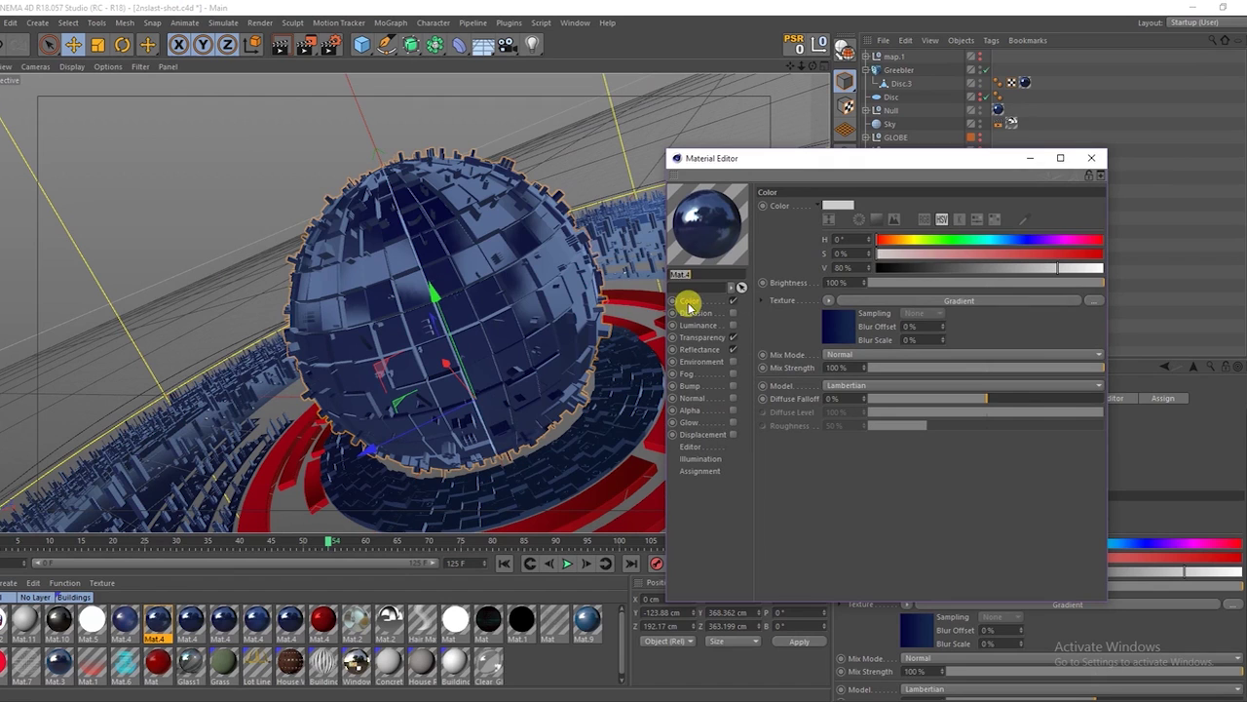
{"action": "left_click", "coordinate": [894, 303]}
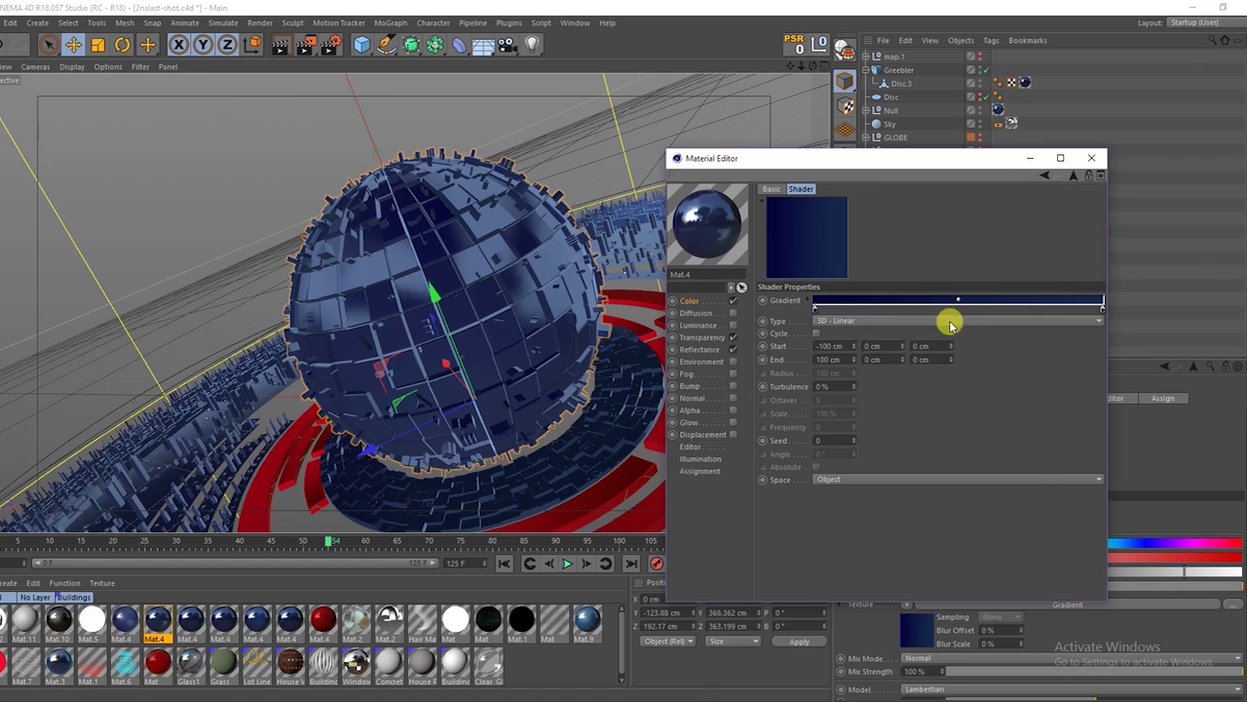
{"action": "left_click", "coordinate": [844, 322]}
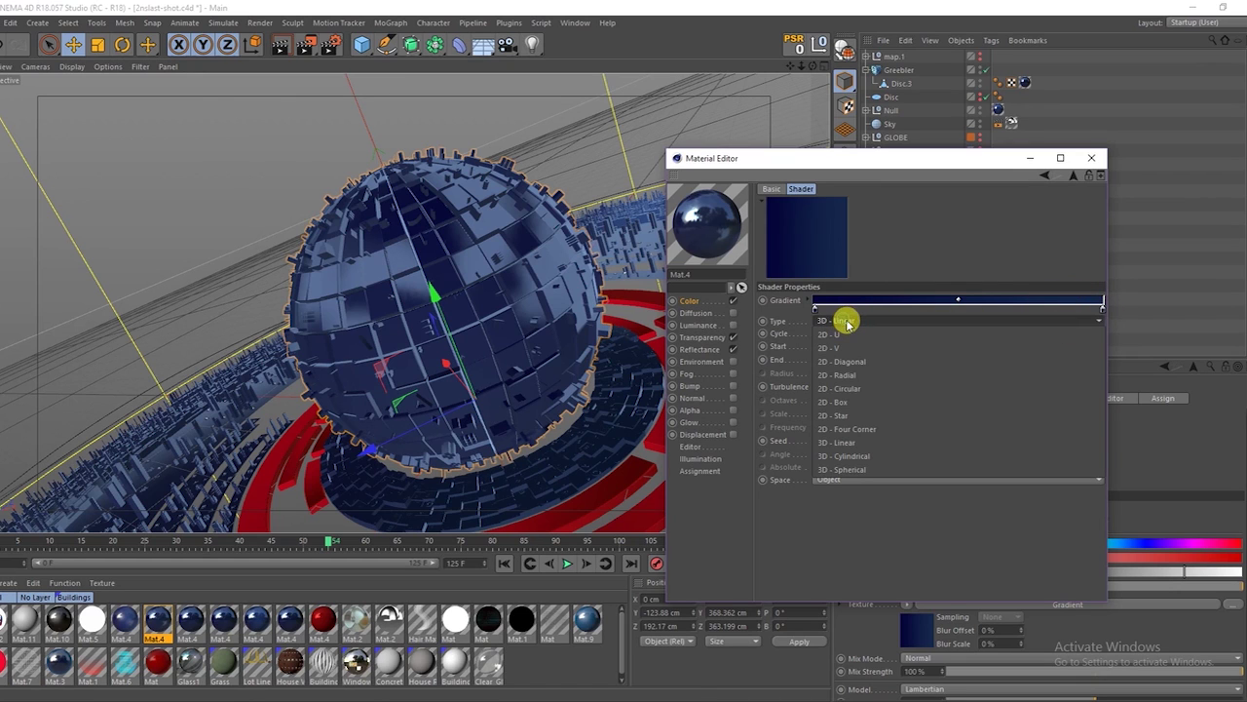
{"action": "left_click", "coordinate": [848, 446]}
Check Mat.4's Transparency and Reflectance settings, close the editor, and select the red ring.
{"action": "left_click", "coordinate": [704, 337]}
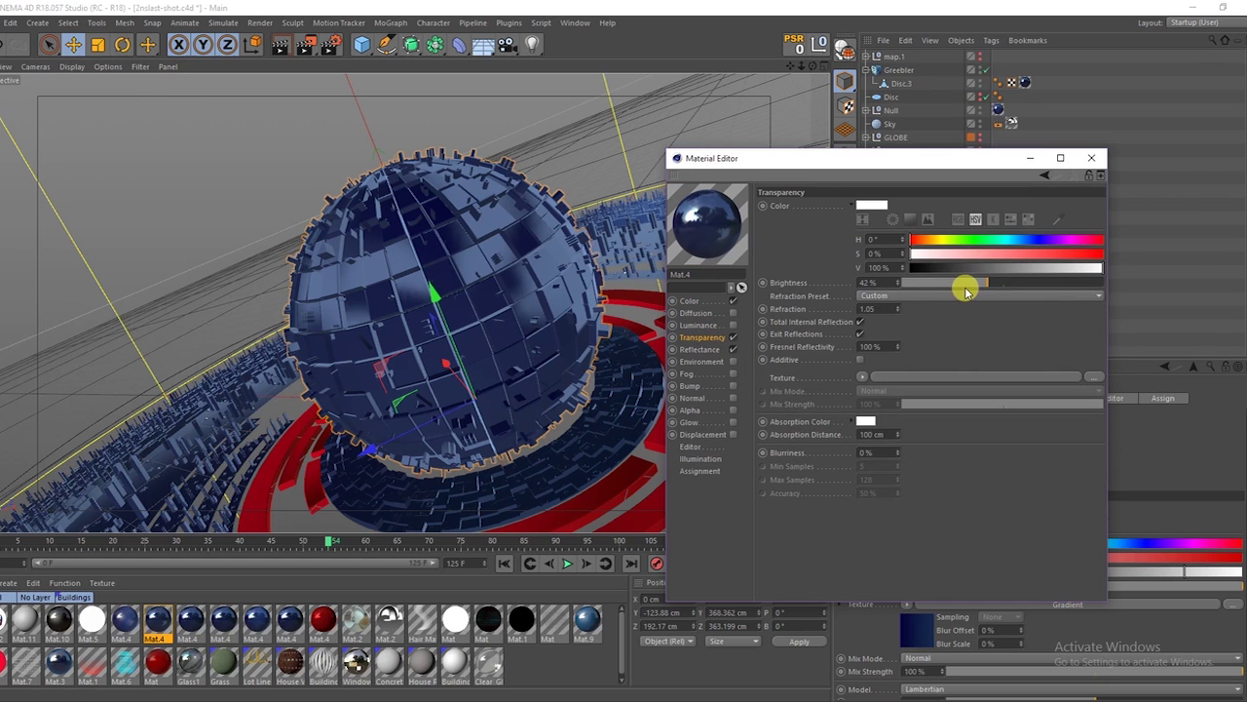
{"action": "left_click", "coordinate": [694, 349]}
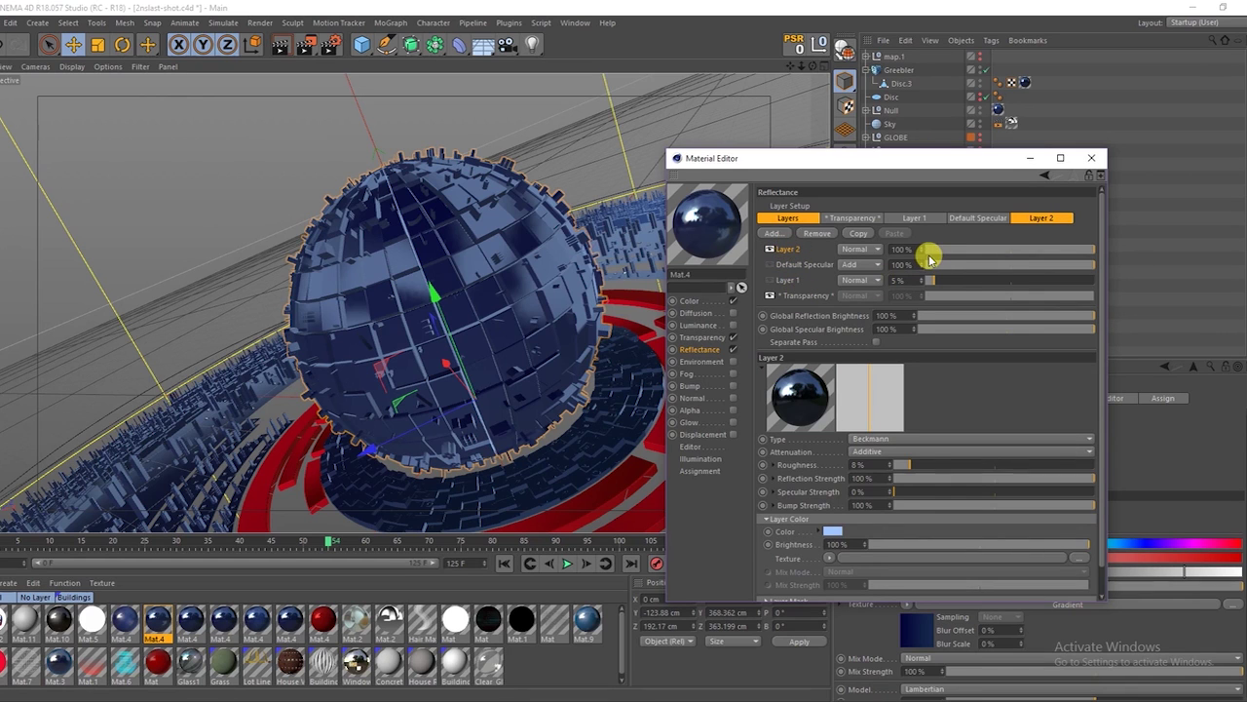
{"action": "left_click", "coordinate": [692, 302]}
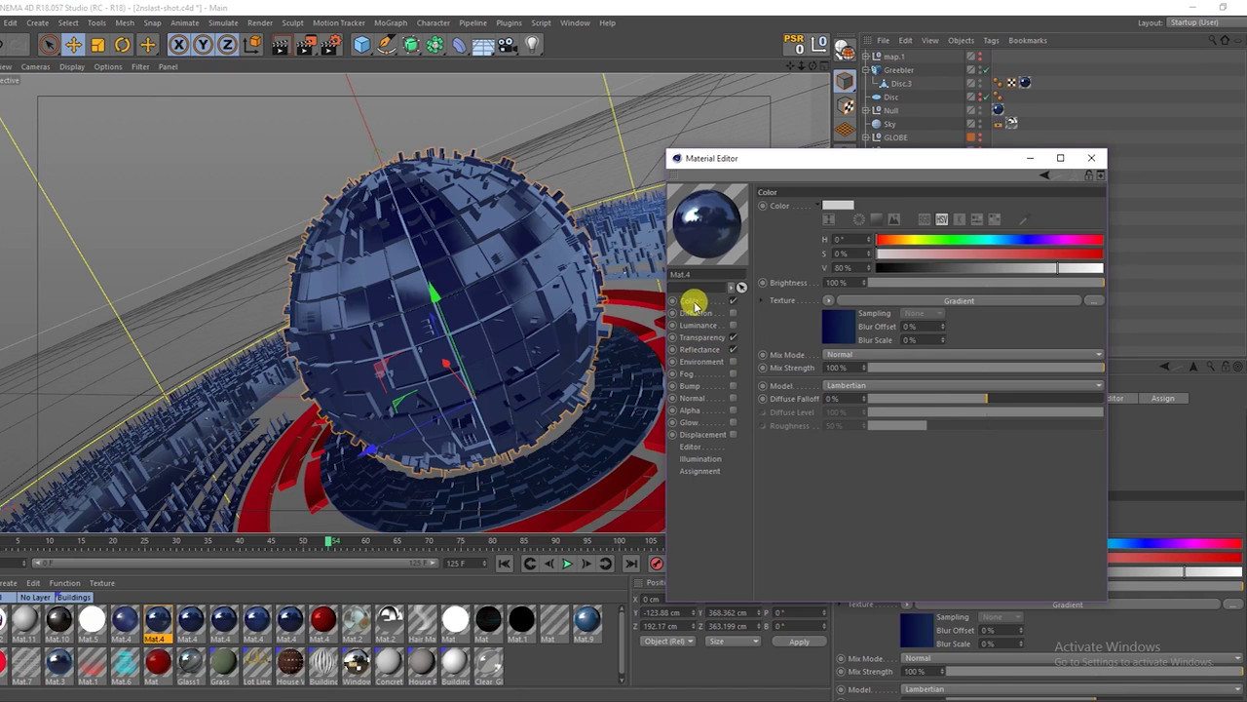
{"action": "left_click", "coordinate": [1092, 157]}
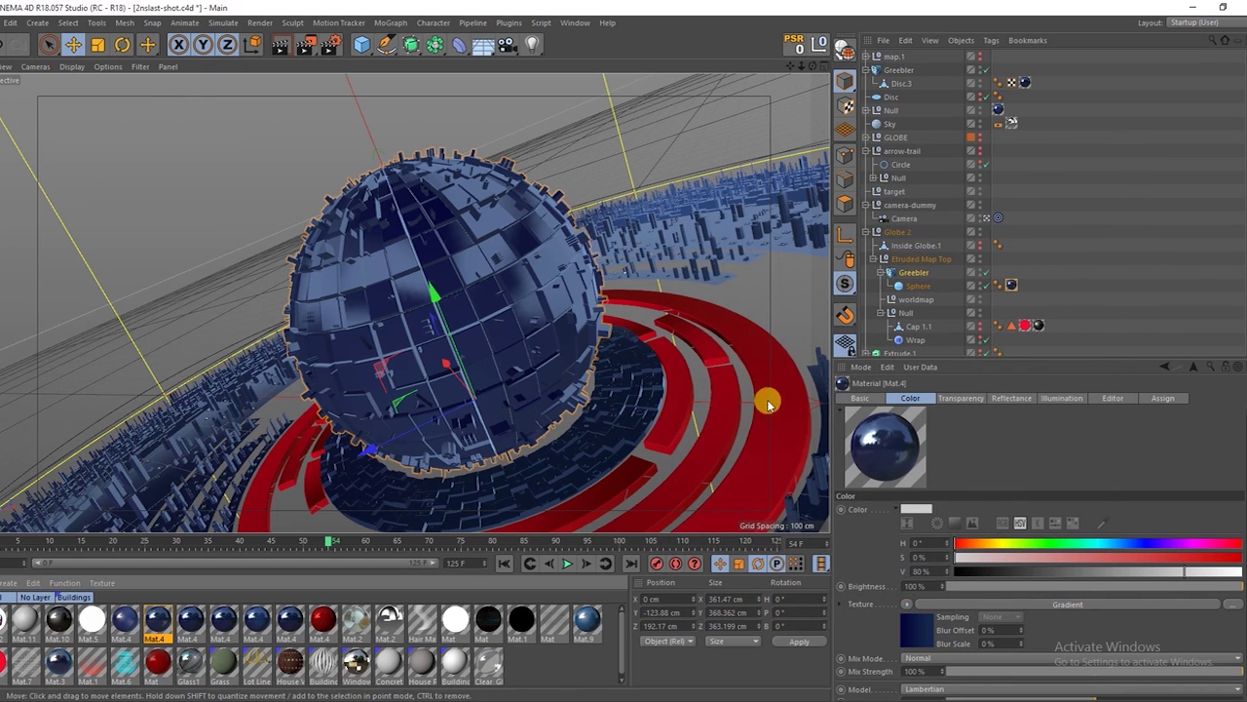
{"action": "left_click", "coordinate": [733, 400]}
Expand Extrude, select the GEOMATRY01 null, and solo the ring hierarchy in the viewport.
{"action": "scroll", "coordinate": [937, 205], "scroll_direction": "down", "scroll_amount": 5}
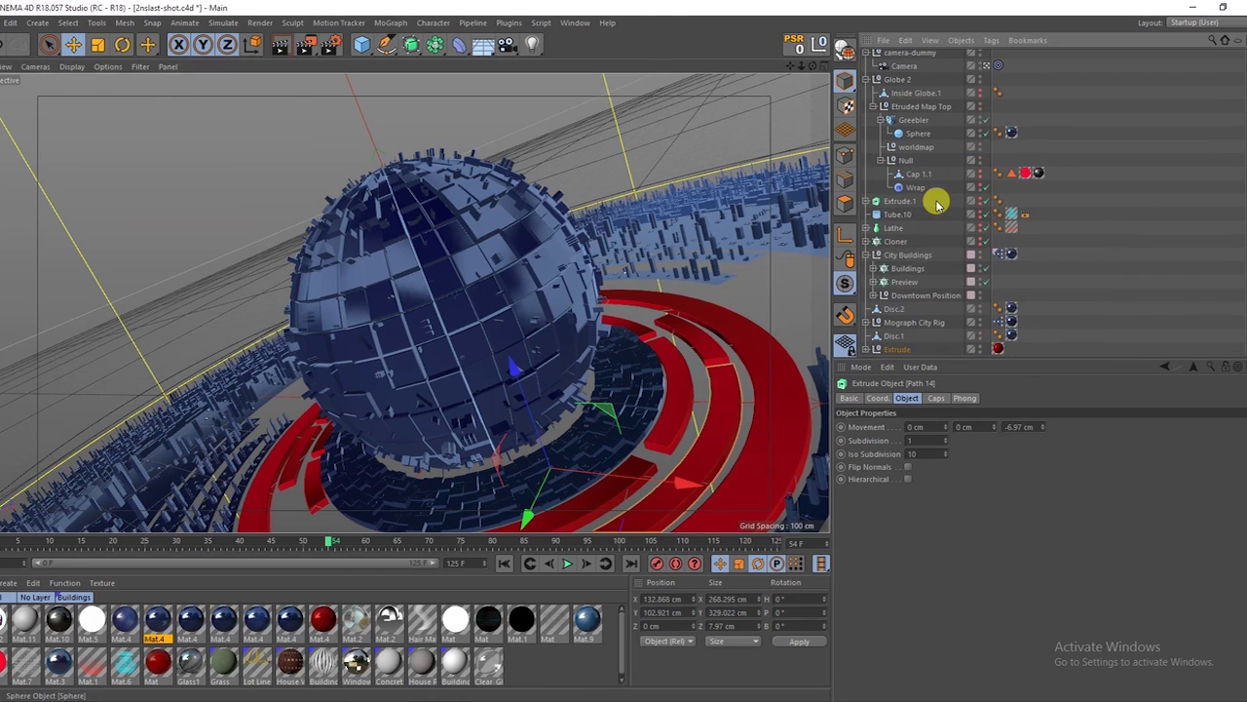
{"action": "left_click", "coordinate": [867, 349]}
{"action": "scroll", "coordinate": [1036, 228], "scroll_direction": "down", "scroll_amount": 5}
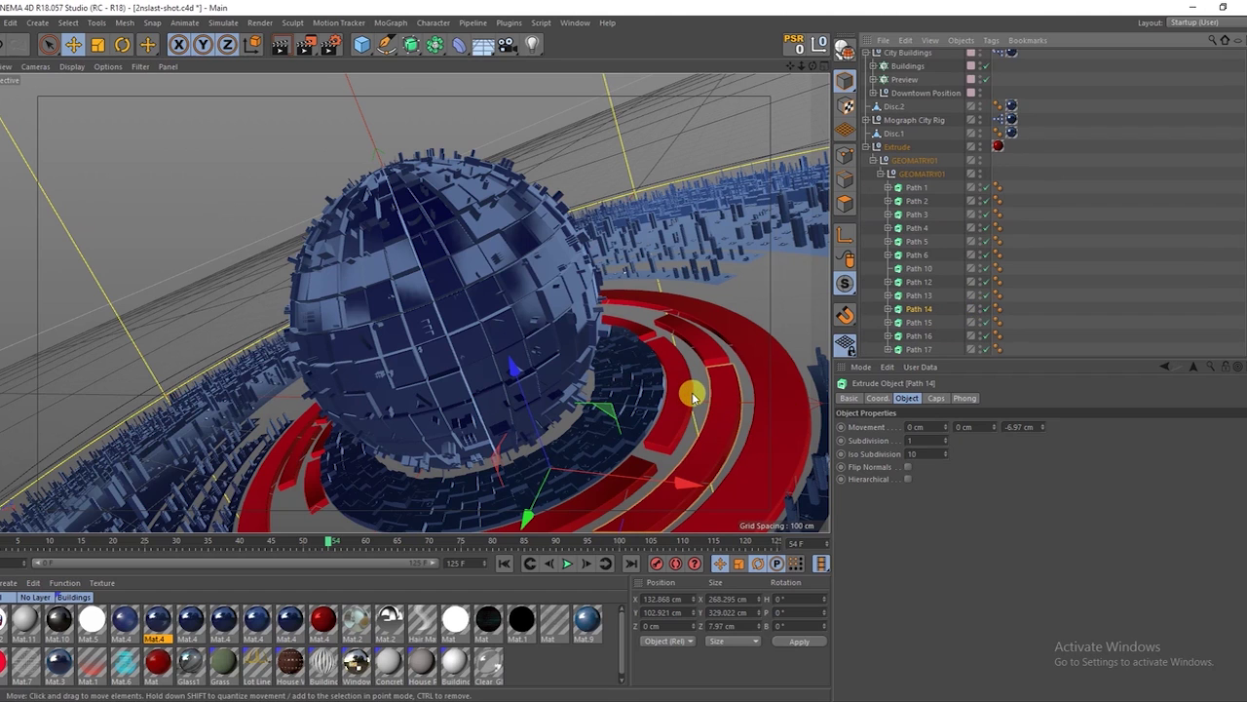
{"action": "scroll", "coordinate": [877, 161], "scroll_direction": "up", "scroll_amount": 5}
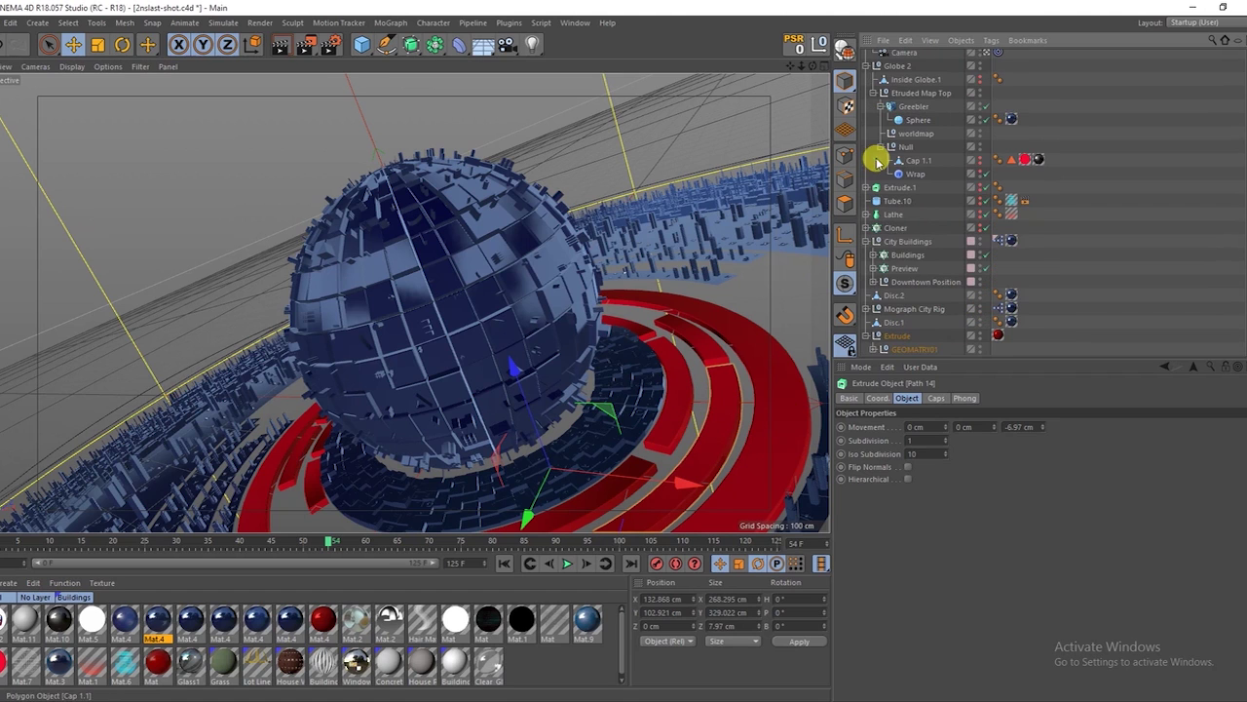
{"action": "left_click", "coordinate": [915, 351]}
{"action": "left_click_drag", "start_coordinate": [845, 282], "coordinate": [889, 354]}
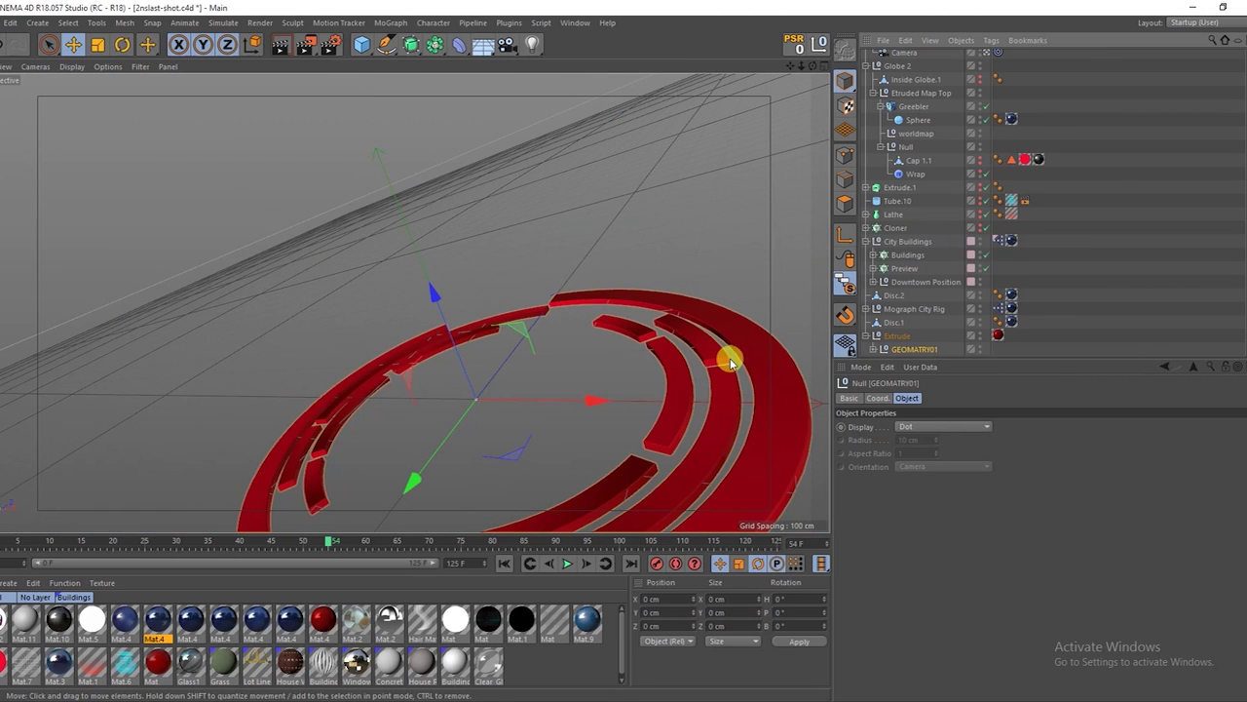
At frame 109, test-tilt the Extrude group's pitch in the Coord tab, then undo it.
{"action": "left_click_drag", "start_coordinate": [293, 539], "coordinate": [4, 541]}
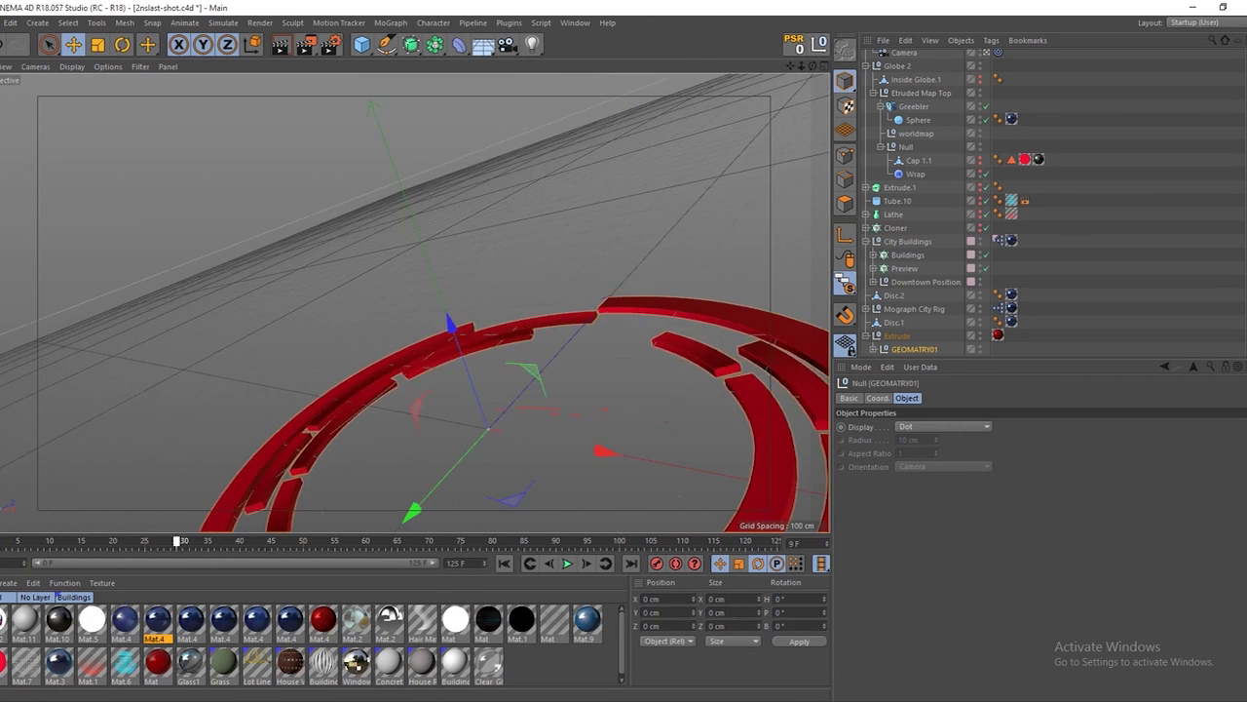
{"action": "left_click_drag", "start_coordinate": [634, 542], "coordinate": [680, 542]}
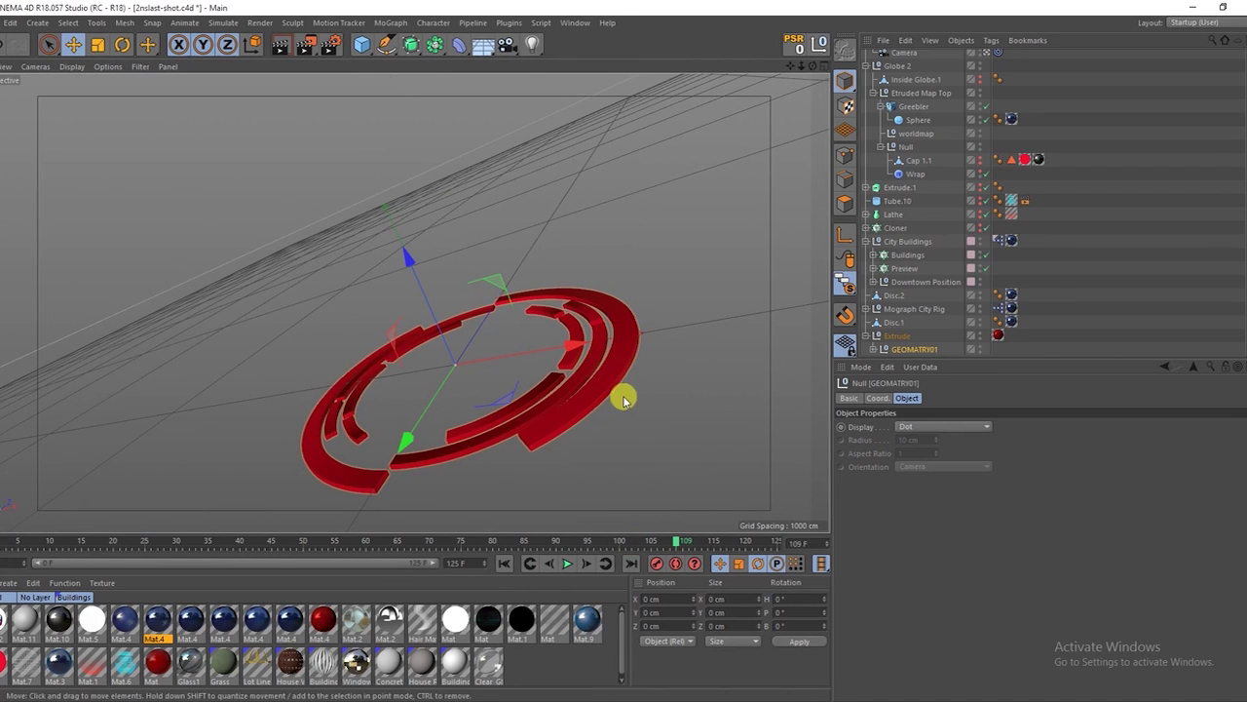
{"action": "left_click", "coordinate": [888, 336]}
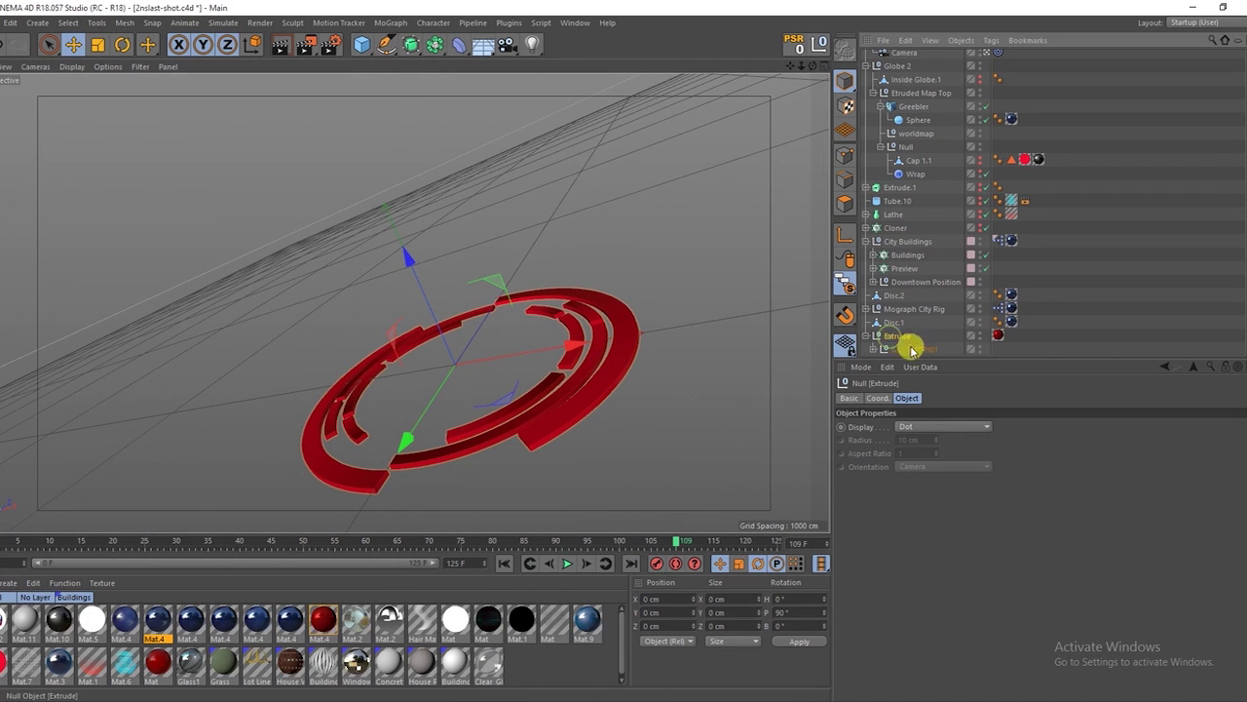
{"action": "left_click", "coordinate": [875, 398]}
{"action": "mouse_move", "coordinate": [1071, 443]}
{"action": "left_mouse_down"}
{"action": "mouse_move", "coordinate": [1069, 419]}
{"action": "mouse_move", "coordinate": [1069, 434]}
{"action": "left_mouse_up"}
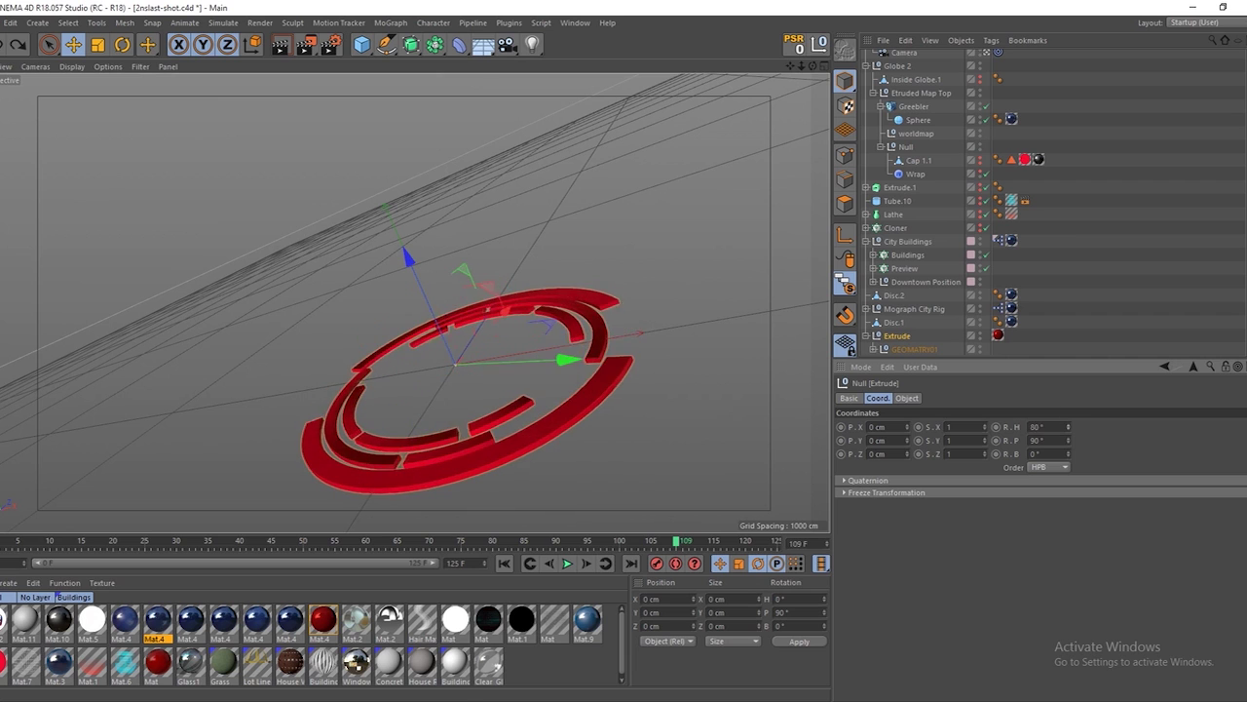
{"action": "key", "text": "ctrl+z"}
Turn off Viewport Solo, scrub to frame 27, and orbit out to an overview of the ringed globe.
{"action": "left_click_drag", "start_coordinate": [845, 283], "coordinate": [916, 298]}
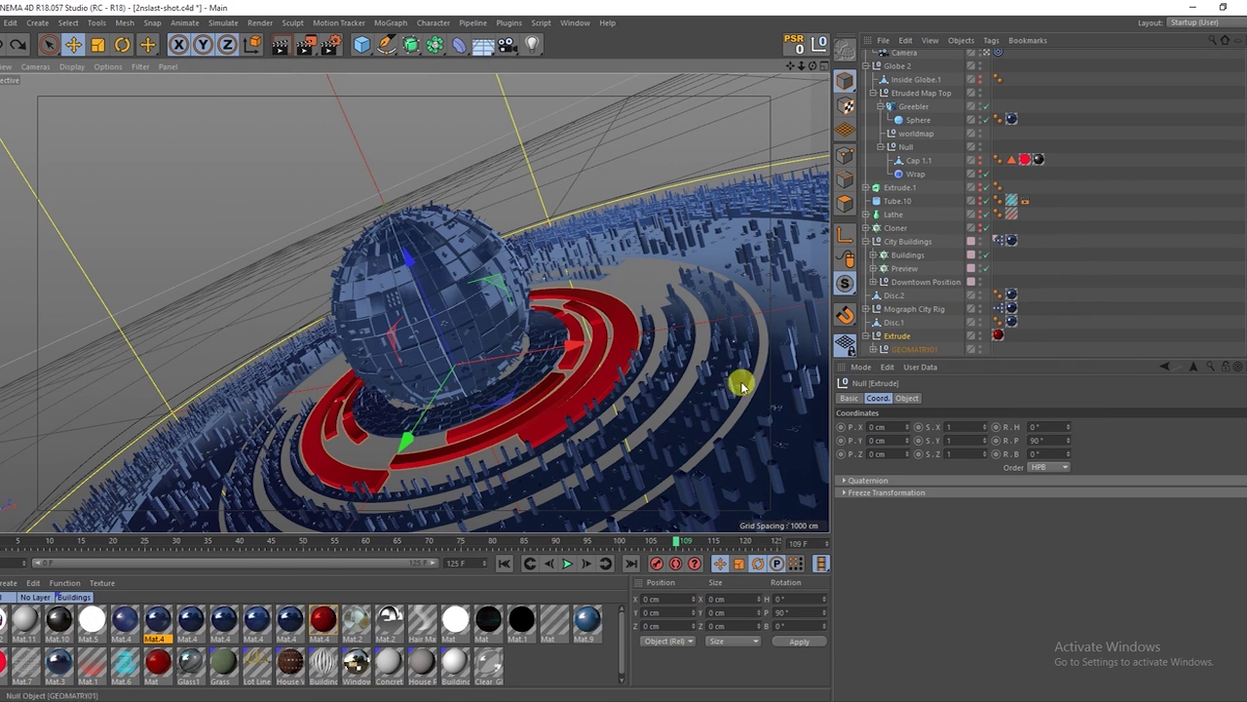
{"action": "left_click_drag", "start_coordinate": [39, 543], "coordinate": [537, 538]}
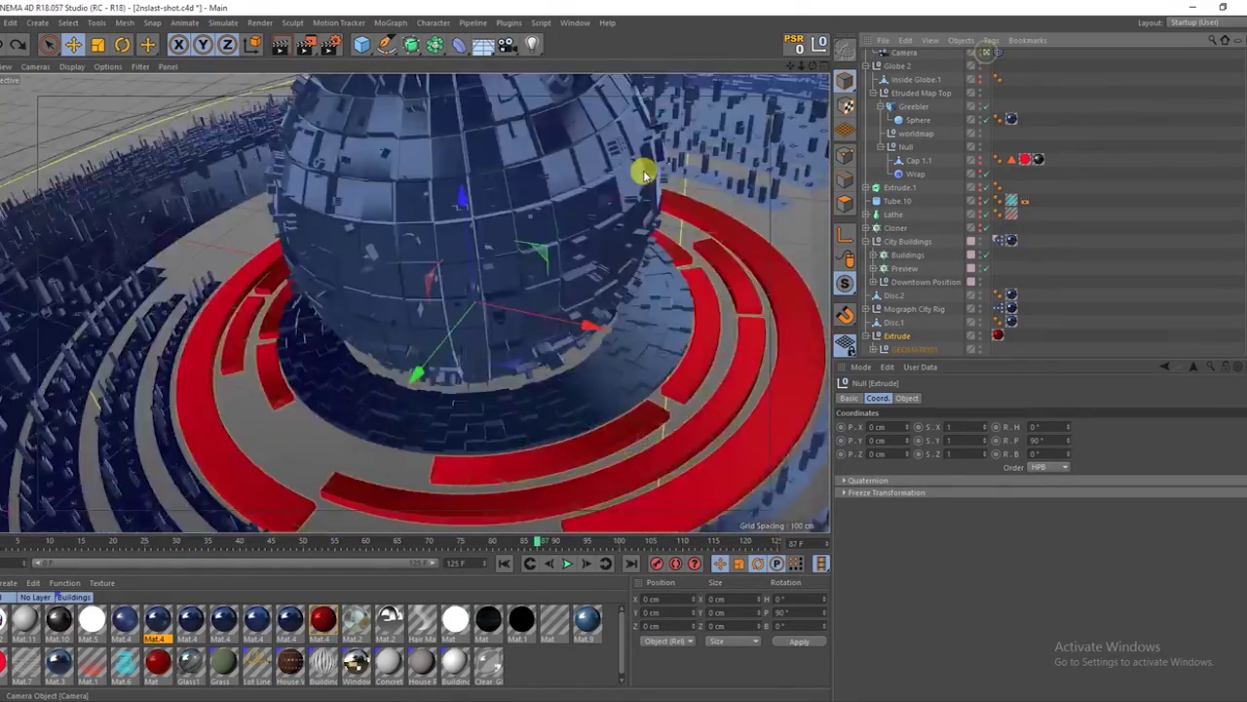
{"action": "left_click_drag", "start_coordinate": [640, 166], "coordinate": [280, 274]}
{"action": "mouse_move", "coordinate": [463, 194]}
{"action": "left_mouse_down"}
{"action": "mouse_move", "coordinate": [424, 264]}
{"action": "mouse_move", "coordinate": [459, 84]}
{"action": "mouse_move", "coordinate": [467, 162]}
{"action": "left_mouse_up"}
{"action": "scroll", "coordinate": [443, 269], "scroll_direction": "up", "scroll_amount": 2}
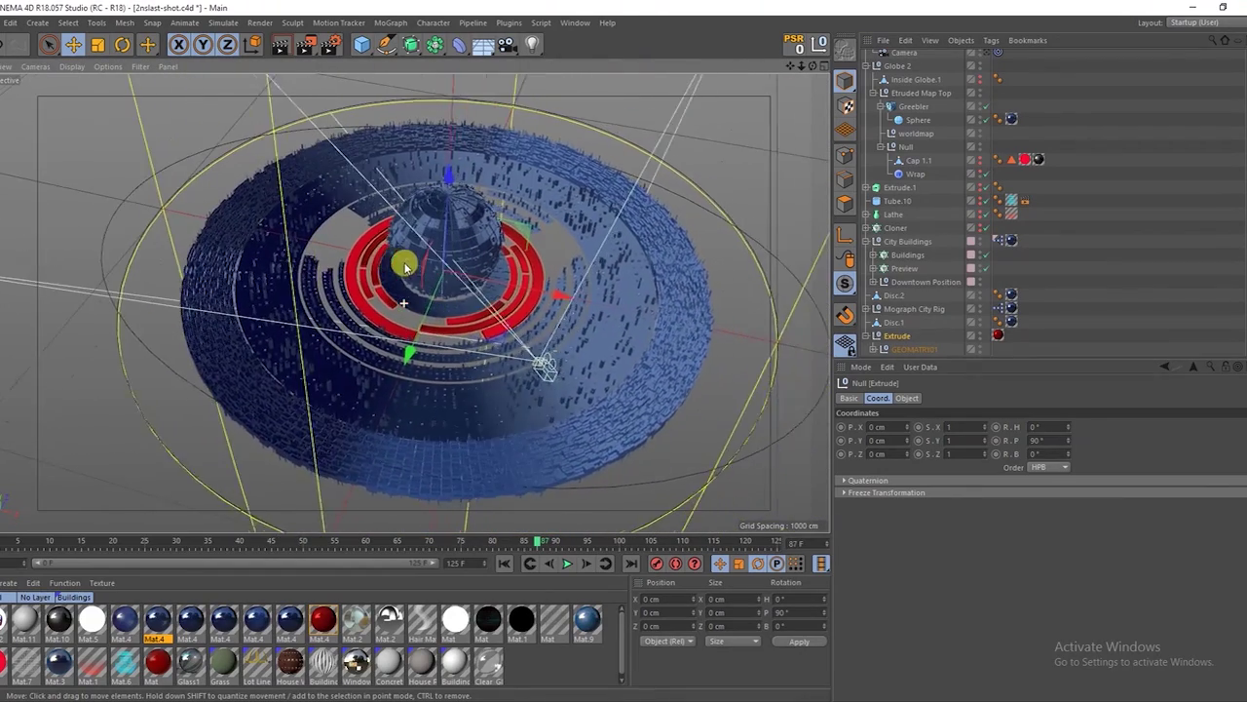
{"action": "scroll", "coordinate": [403, 265], "scroll_direction": "up", "scroll_amount": 2}
{"action": "scroll", "coordinate": [387, 244], "scroll_direction": "up", "scroll_amount": 2}
{"action": "scroll", "coordinate": [396, 233], "scroll_direction": "up", "scroll_amount": 2}
{"action": "left_click_drag", "start_coordinate": [453, 225], "coordinate": [516, 226]}
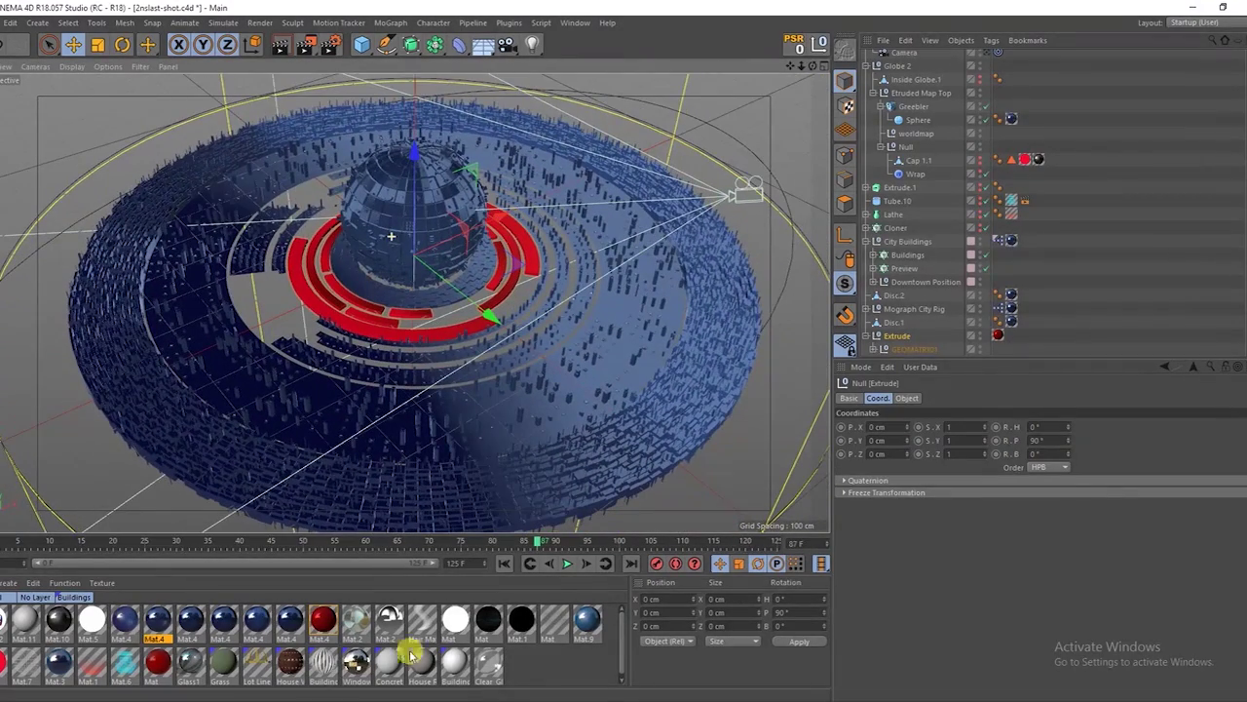
Replay the camera animation, return to around frame 39, and orbit to a higher angle over the globe.
{"action": "mouse_move", "coordinate": [5, 542]}
{"action": "left_mouse_down"}
{"action": "mouse_move", "coordinate": [224, 581]}
{"action": "mouse_move", "coordinate": [430, 568]}
{"action": "left_mouse_up"}
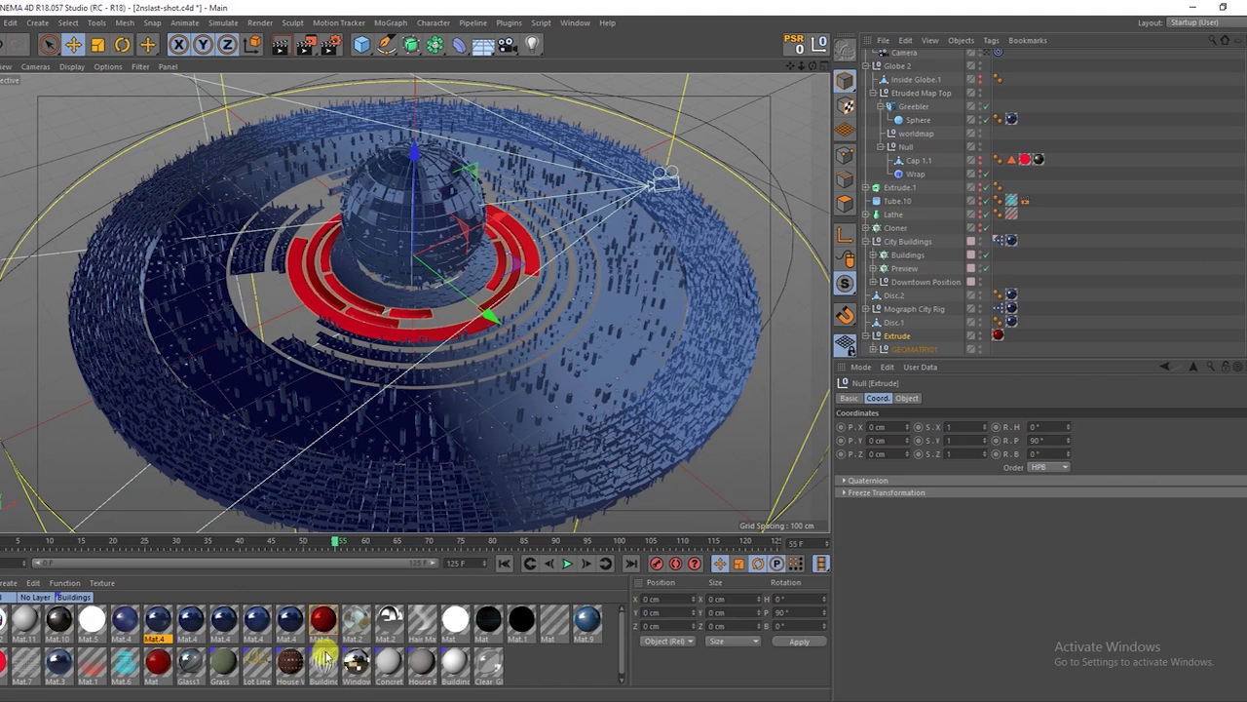
{"action": "mouse_move", "coordinate": [195, 544]}
{"action": "left_mouse_down"}
{"action": "mouse_move", "coordinate": [131, 541]}
{"action": "mouse_move", "coordinate": [368, 554]}
{"action": "mouse_move", "coordinate": [181, 520]}
{"action": "mouse_move", "coordinate": [214, 526]}
{"action": "left_mouse_up"}
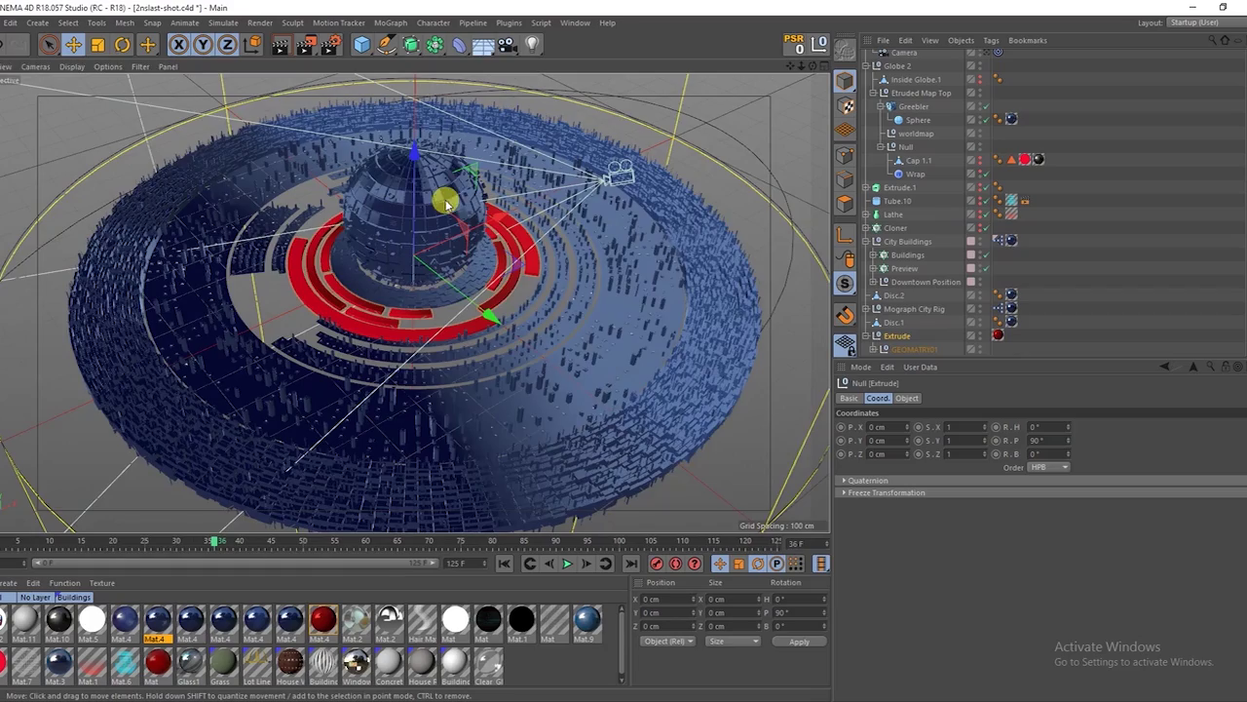
{"action": "scroll", "coordinate": [445, 202], "scroll_direction": "up", "scroll_amount": 2}
{"action": "scroll", "coordinate": [459, 161], "scroll_direction": "up", "scroll_amount": 2}
{"action": "scroll", "coordinate": [496, 139], "scroll_direction": "up", "scroll_amount": 2}
{"action": "scroll", "coordinate": [340, 162], "scroll_direction": "up", "scroll_amount": 2}
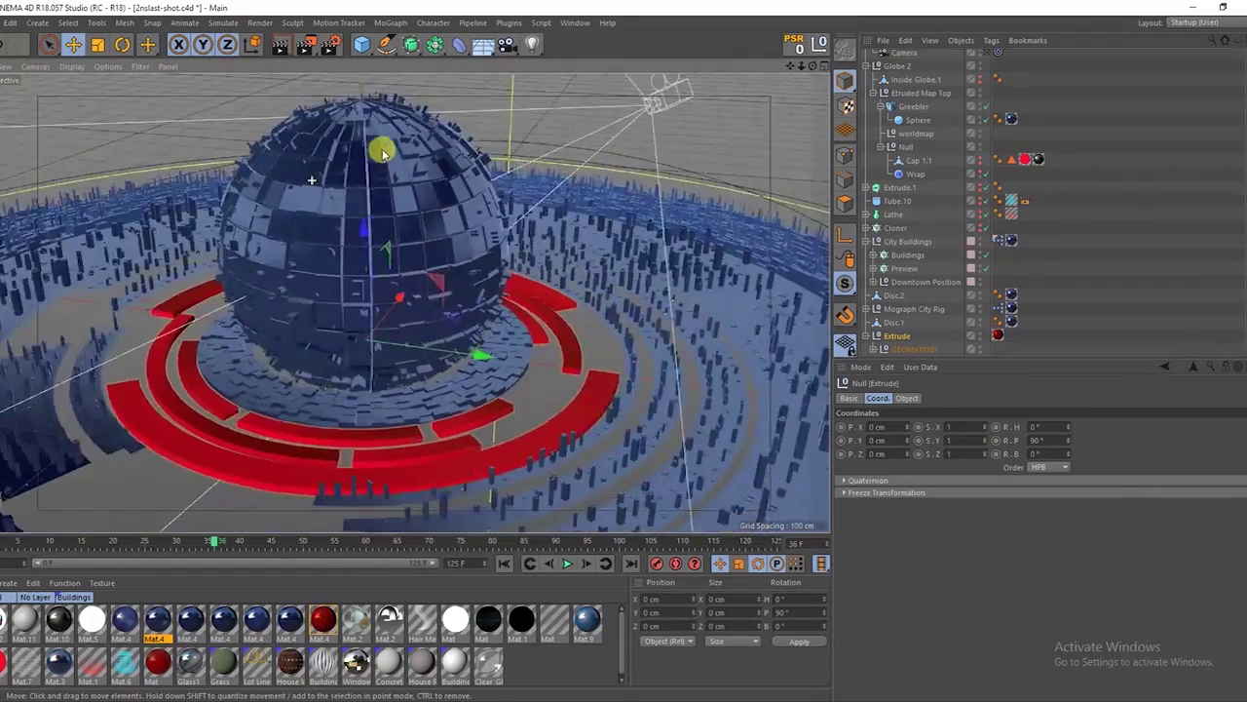
{"action": "left_click_drag", "start_coordinate": [383, 153], "coordinate": [455, 122]}
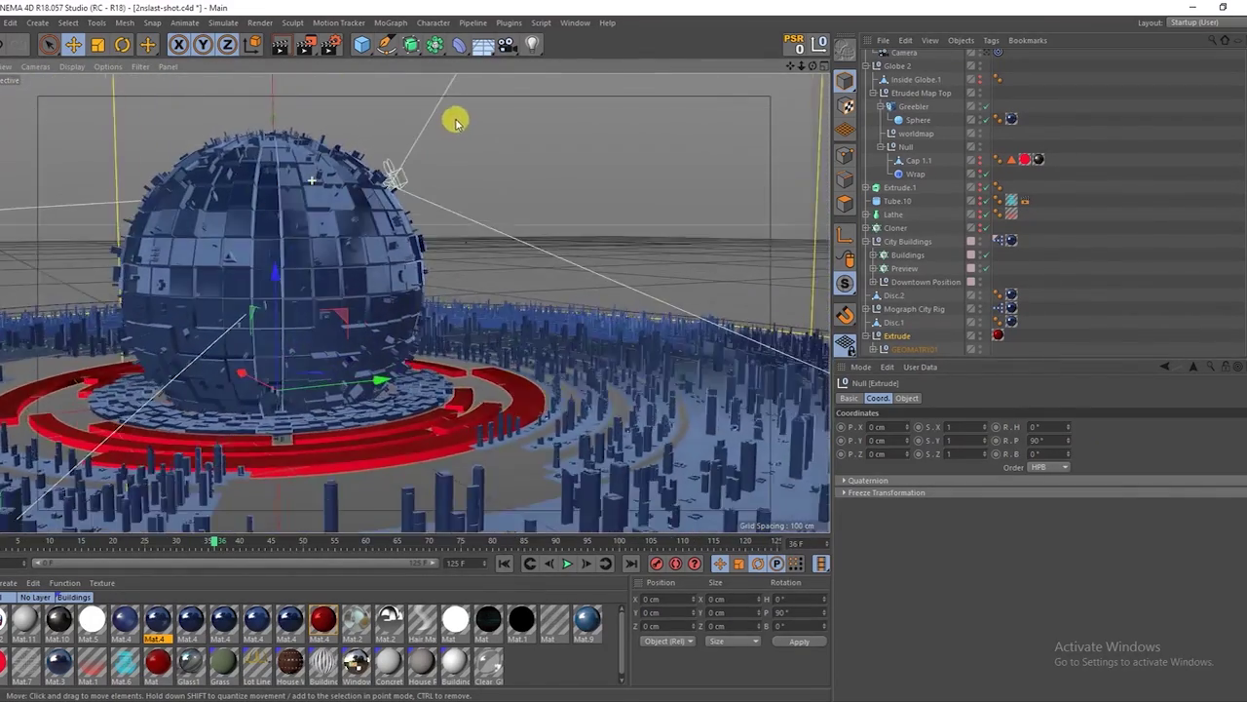
{"action": "scroll", "coordinate": [479, 109], "scroll_direction": "up", "scroll_amount": 2}
{"action": "scroll", "coordinate": [490, 106], "scroll_direction": "up", "scroll_amount": 2}
{"action": "scroll", "coordinate": [500, 104], "scroll_direction": "up", "scroll_amount": 3}
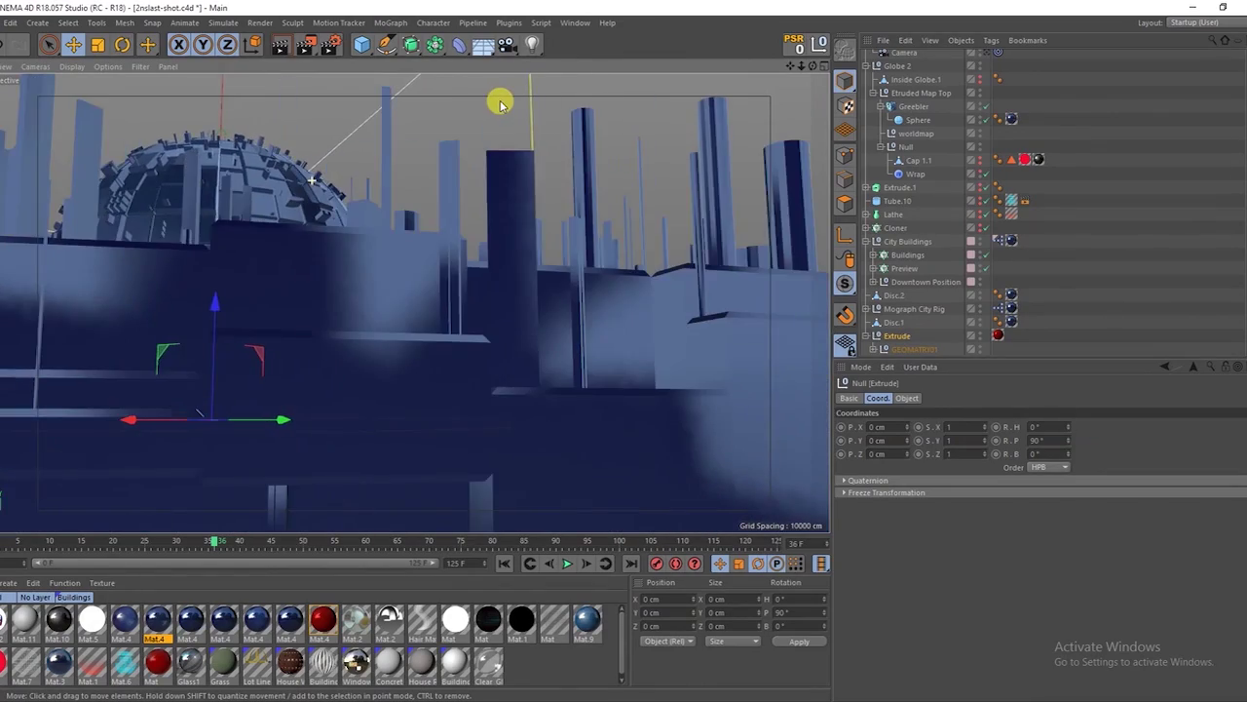
{"action": "scroll", "coordinate": [487, 107], "scroll_direction": "down", "scroll_amount": 3}
{"action": "scroll", "coordinate": [471, 114], "scroll_direction": "down", "scroll_amount": 2}
{"action": "scroll", "coordinate": [446, 123], "scroll_direction": "down", "scroll_amount": 2}
{"action": "scroll", "coordinate": [426, 136], "scroll_direction": "down", "scroll_amount": 1}
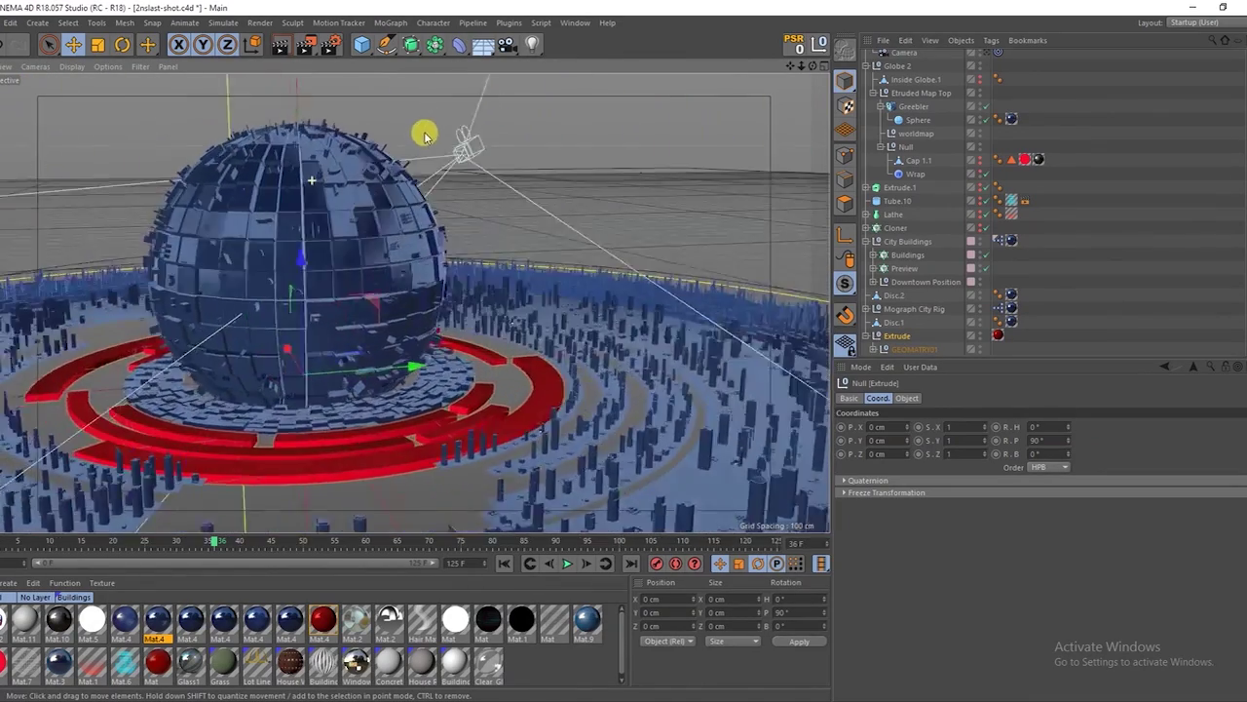
{"action": "left_click_drag", "start_coordinate": [425, 135], "coordinate": [308, 188]}
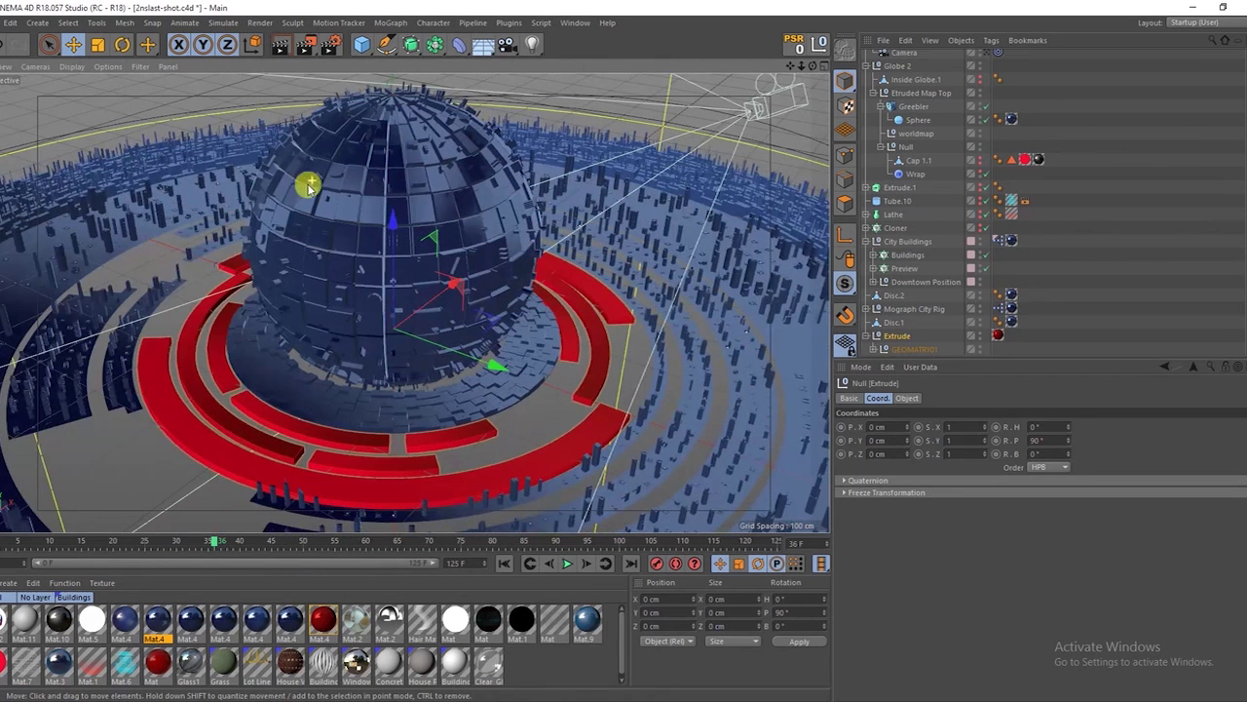
{"action": "left_click", "coordinate": [1096, 142]}
Preview the Sky with Seen by Camera on, switch it back off, and return to frame 25.
{"action": "scroll", "coordinate": [1084, 149], "scroll_direction": "up", "scroll_amount": 4}
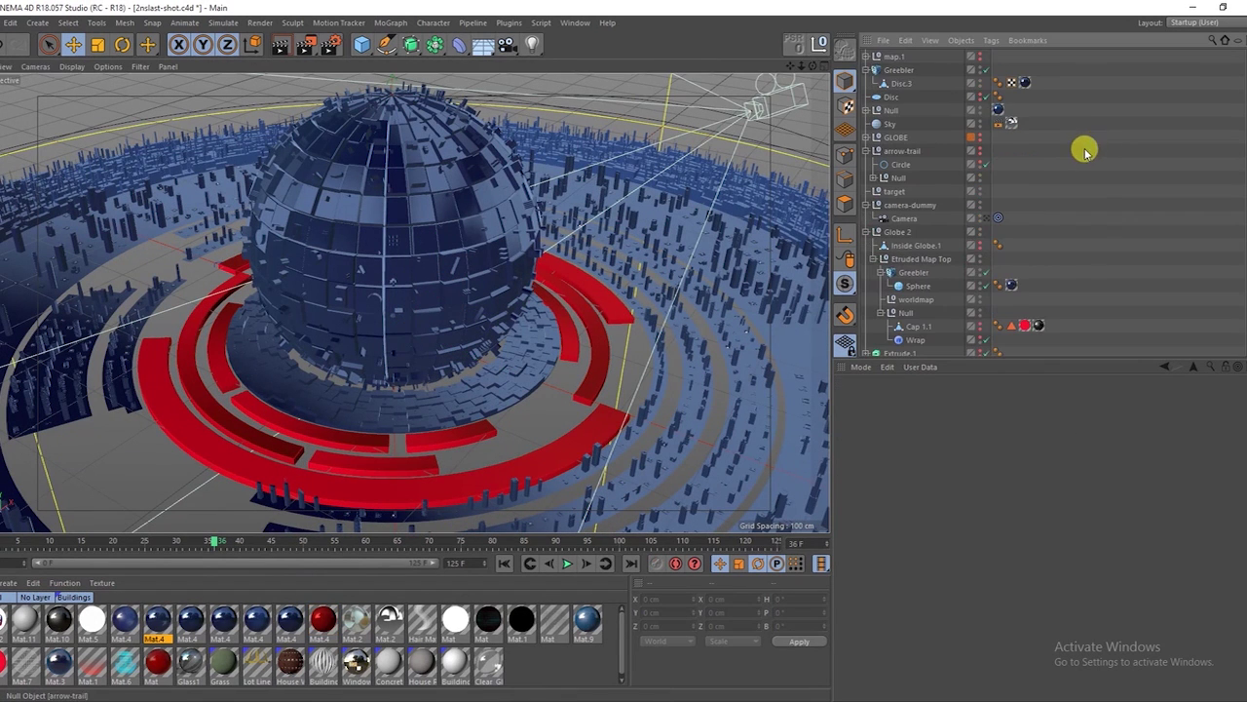
{"action": "left_click", "coordinate": [889, 123]}
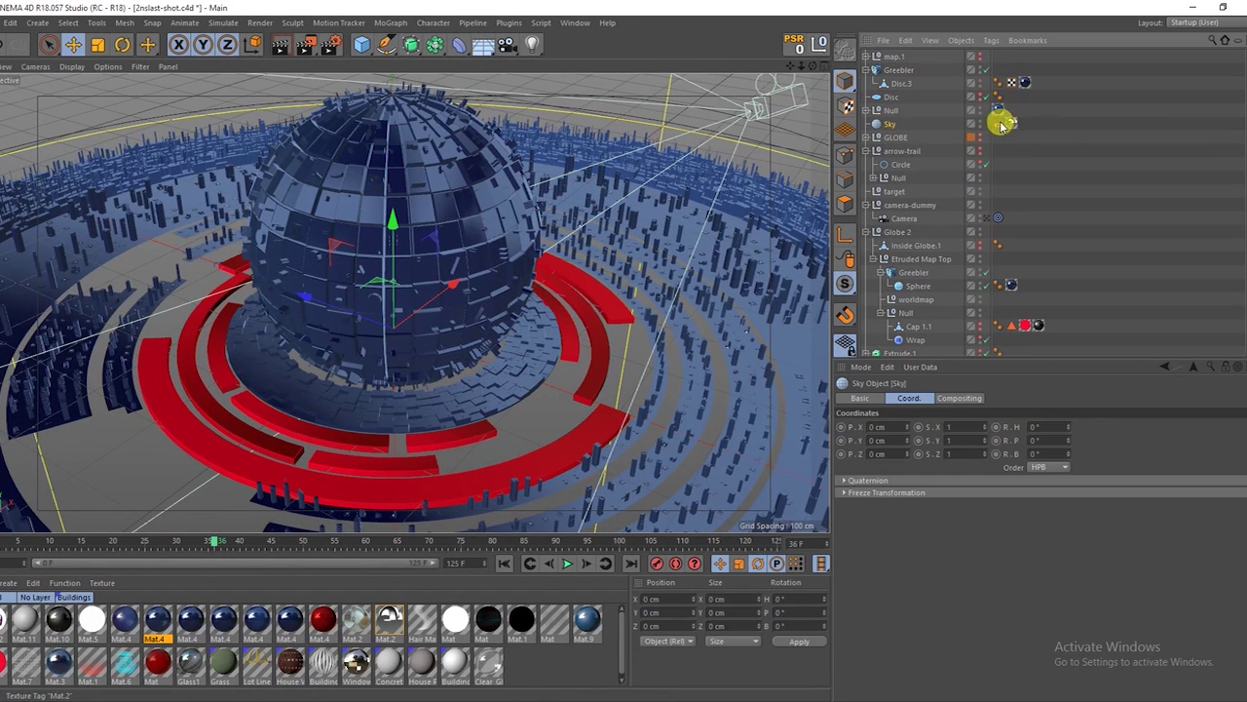
{"action": "left_click", "coordinate": [1003, 124]}
{"action": "left_click", "coordinate": [914, 467]}
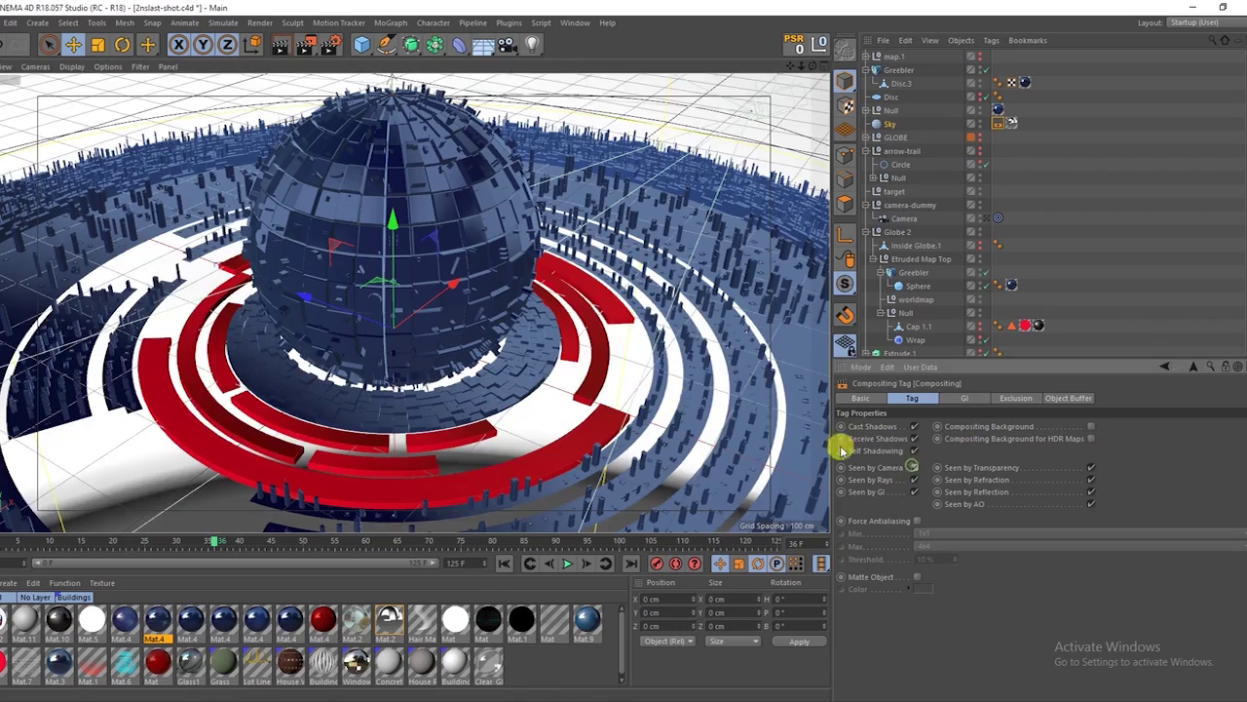
{"action": "mouse_move", "coordinate": [557, 311]}
{"action": "left_mouse_down"}
{"action": "mouse_move", "coordinate": [604, 259]}
{"action": "mouse_move", "coordinate": [599, 314]}
{"action": "left_mouse_up"}
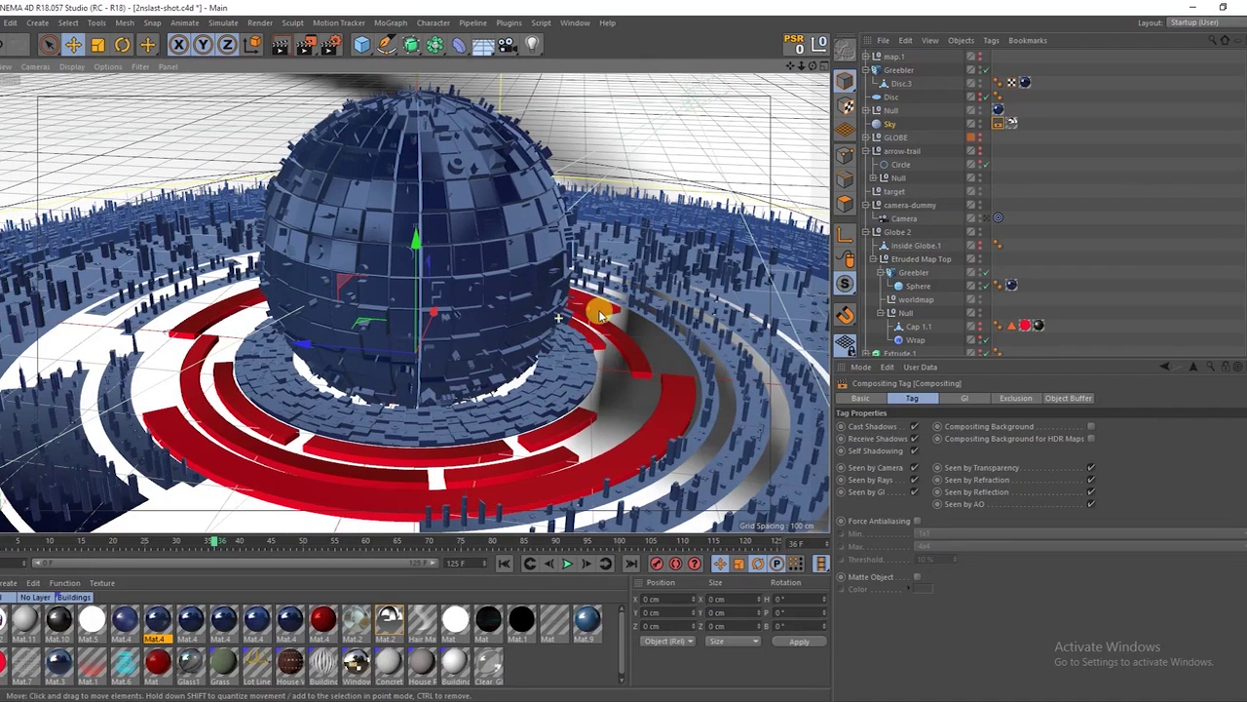
{"action": "left_click", "coordinate": [913, 468]}
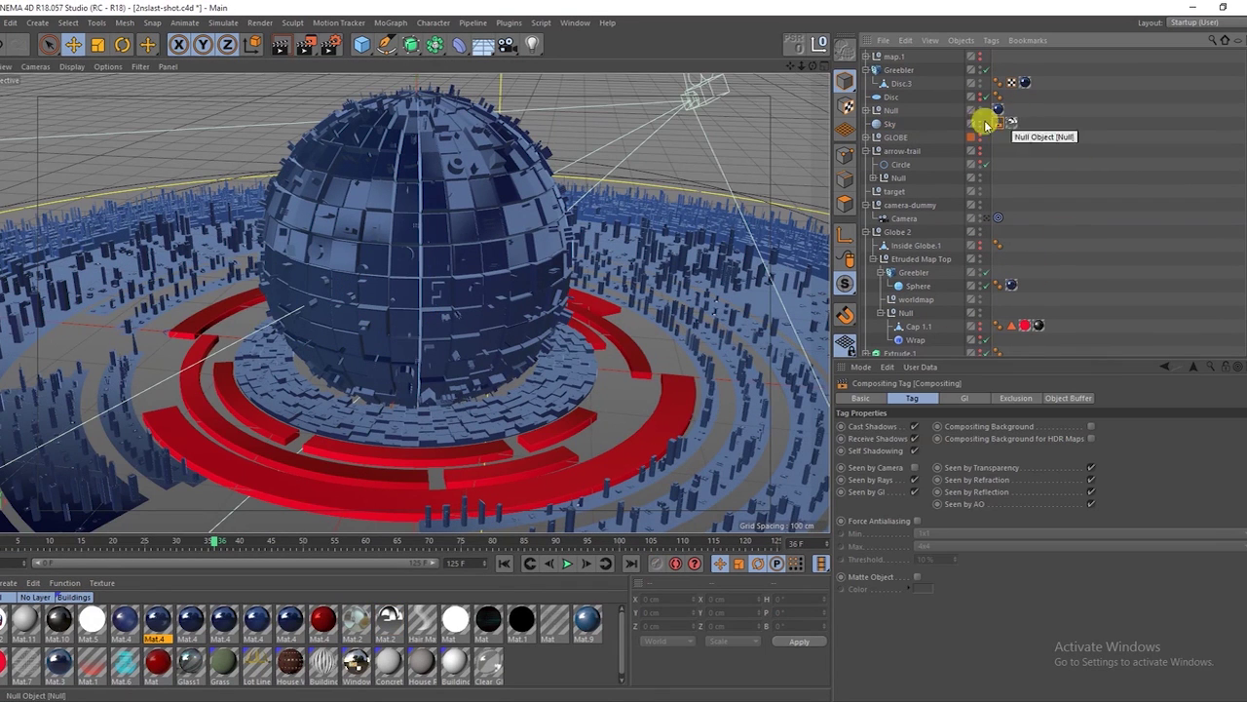
{"action": "left_click_drag", "start_coordinate": [42, 546], "coordinate": [144, 541]}
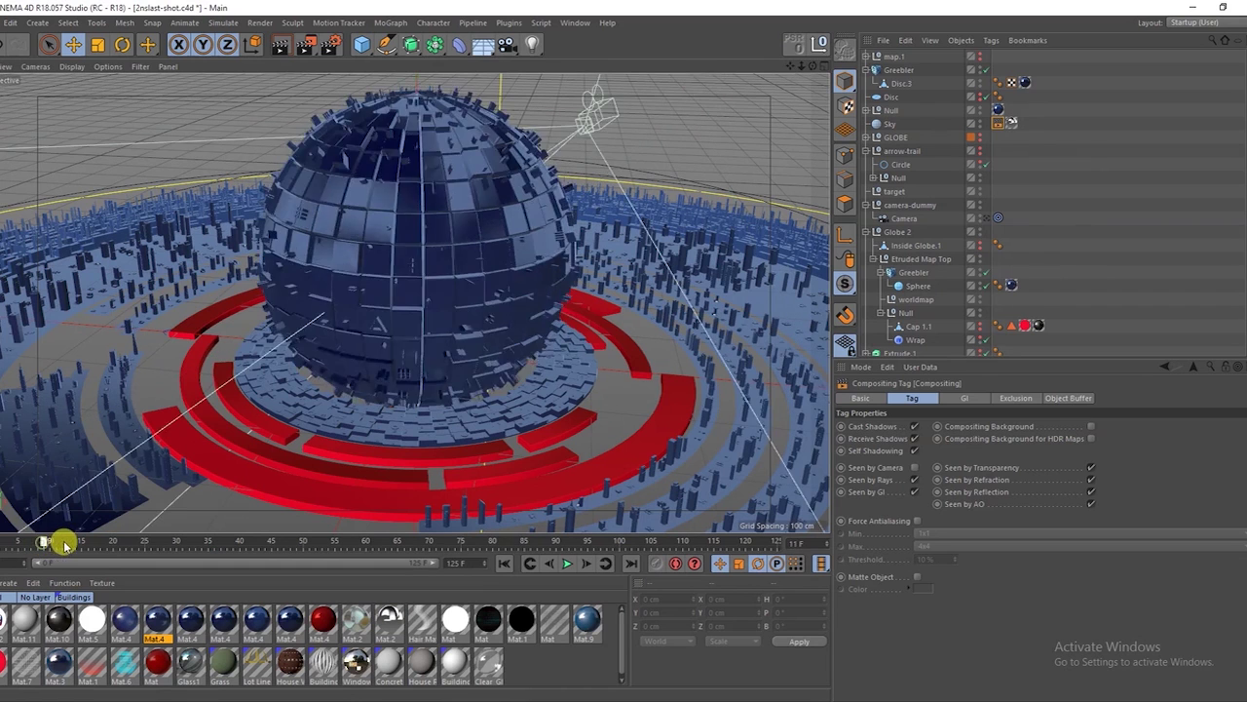
{"action": "left_click", "coordinate": [291, 490]}
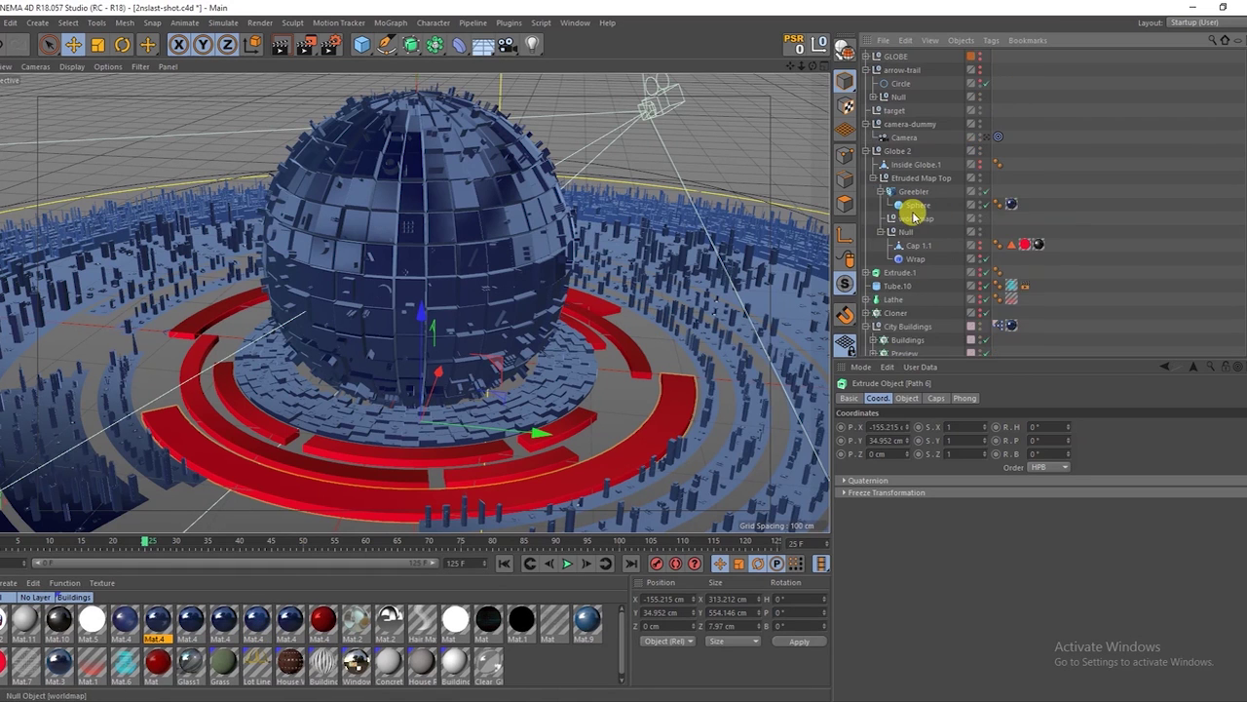
Open the rings' Mat.4 material to view its red Color gradient and reflectance layer, then close it.
{"action": "scroll", "coordinate": [907, 210], "scroll_direction": "down", "scroll_amount": 5}
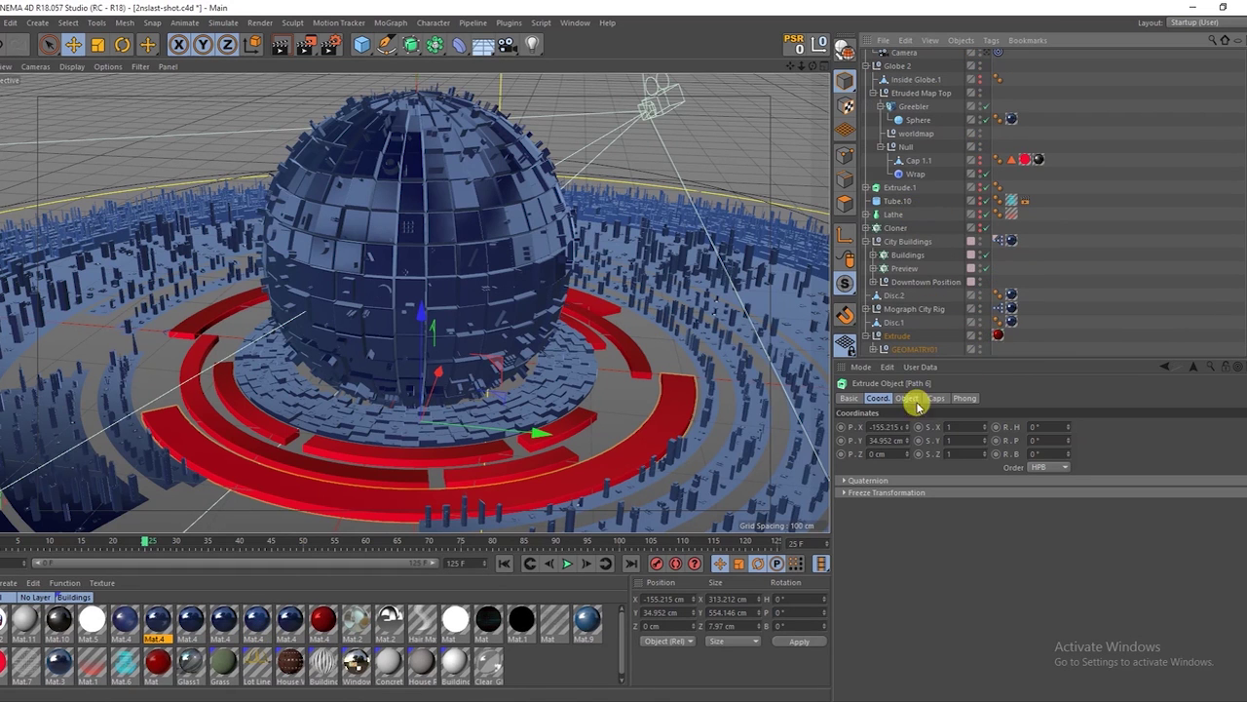
{"action": "left_click", "coordinate": [997, 336]}
{"action": "double_click", "coordinate": [324, 624]}
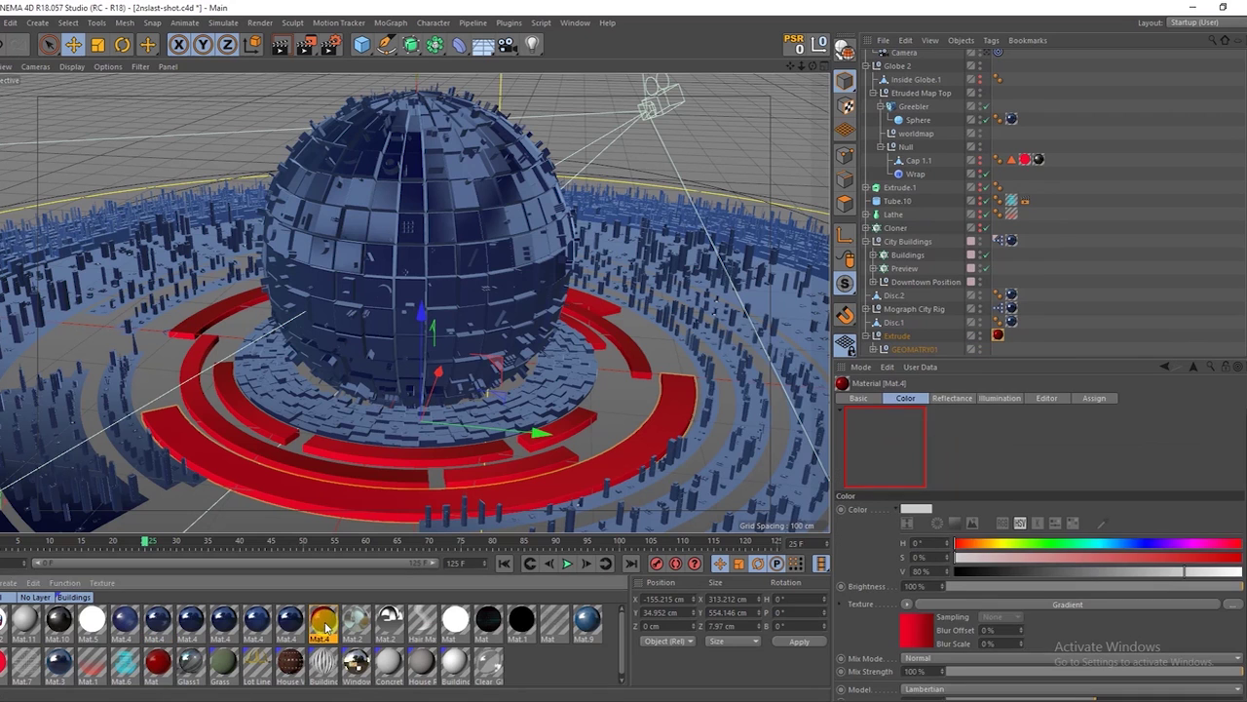
{"action": "left_click", "coordinate": [438, 235]}
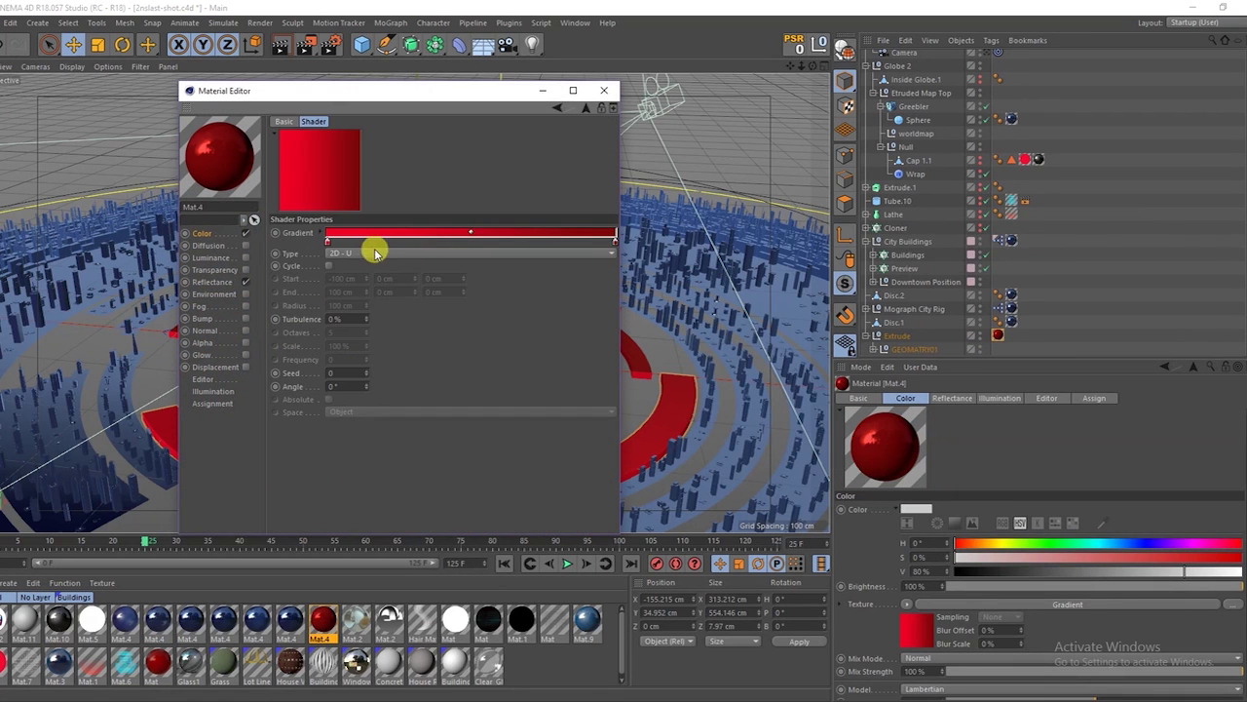
{"action": "left_click", "coordinate": [213, 282]}
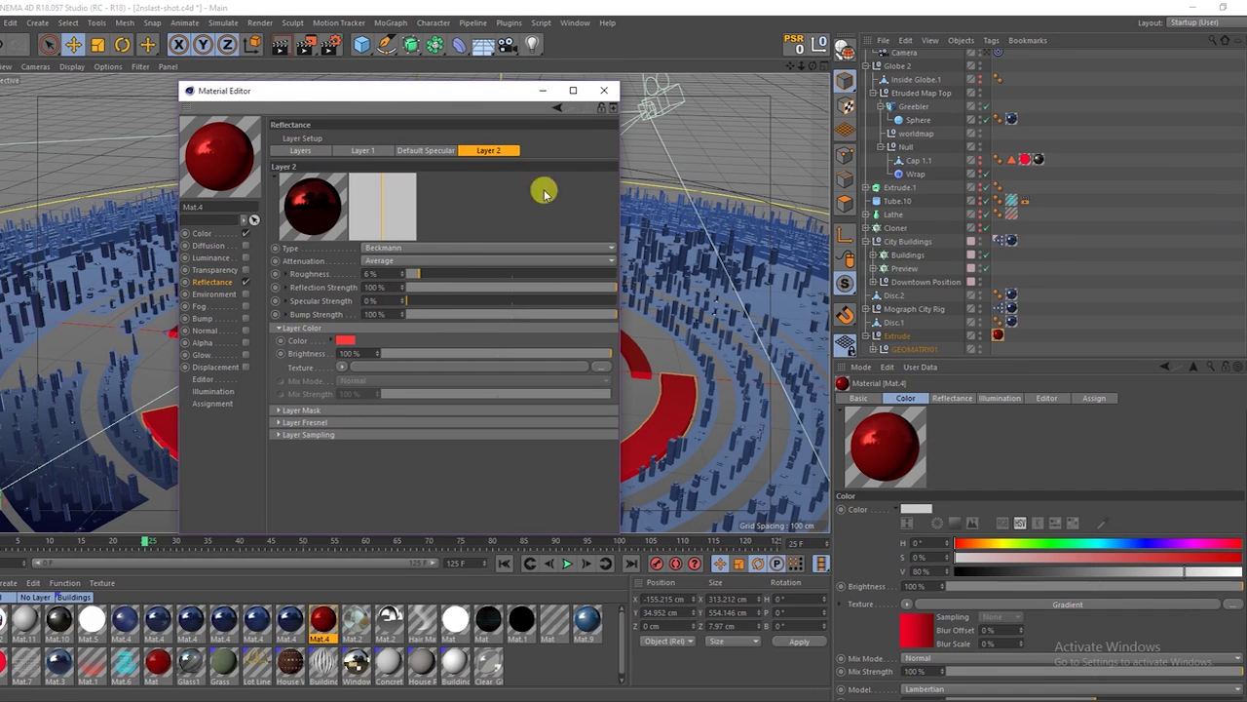
{"action": "left_click", "coordinate": [599, 93]}
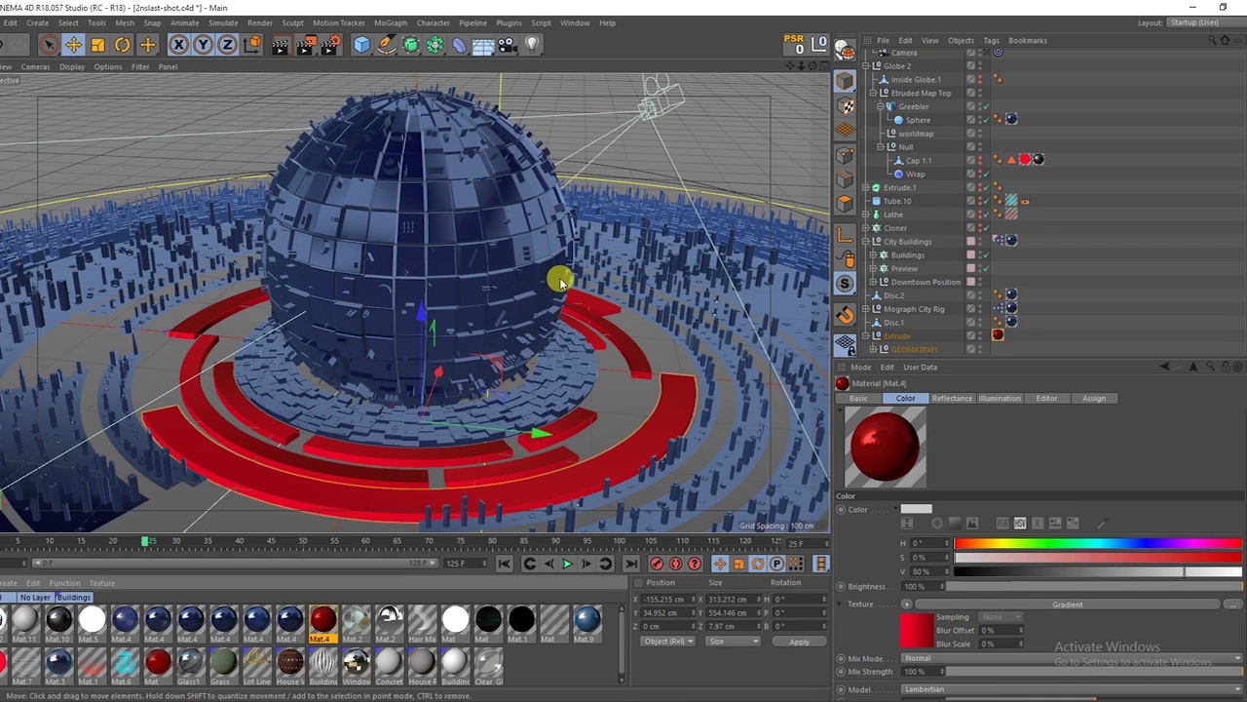
Orbit around the globe, look through the scene camera, and scrub frames 18 to 32 to preview its move.
{"action": "mouse_move", "coordinate": [273, 206]}
{"action": "left_mouse_down"}
{"action": "mouse_move", "coordinate": [276, 309]}
{"action": "mouse_move", "coordinate": [325, 264]}
{"action": "mouse_move", "coordinate": [283, 230]}
{"action": "mouse_move", "coordinate": [302, 277]}
{"action": "mouse_move", "coordinate": [324, 284]}
{"action": "mouse_move", "coordinate": [306, 315]}
{"action": "mouse_move", "coordinate": [353, 307]}
{"action": "left_mouse_up"}
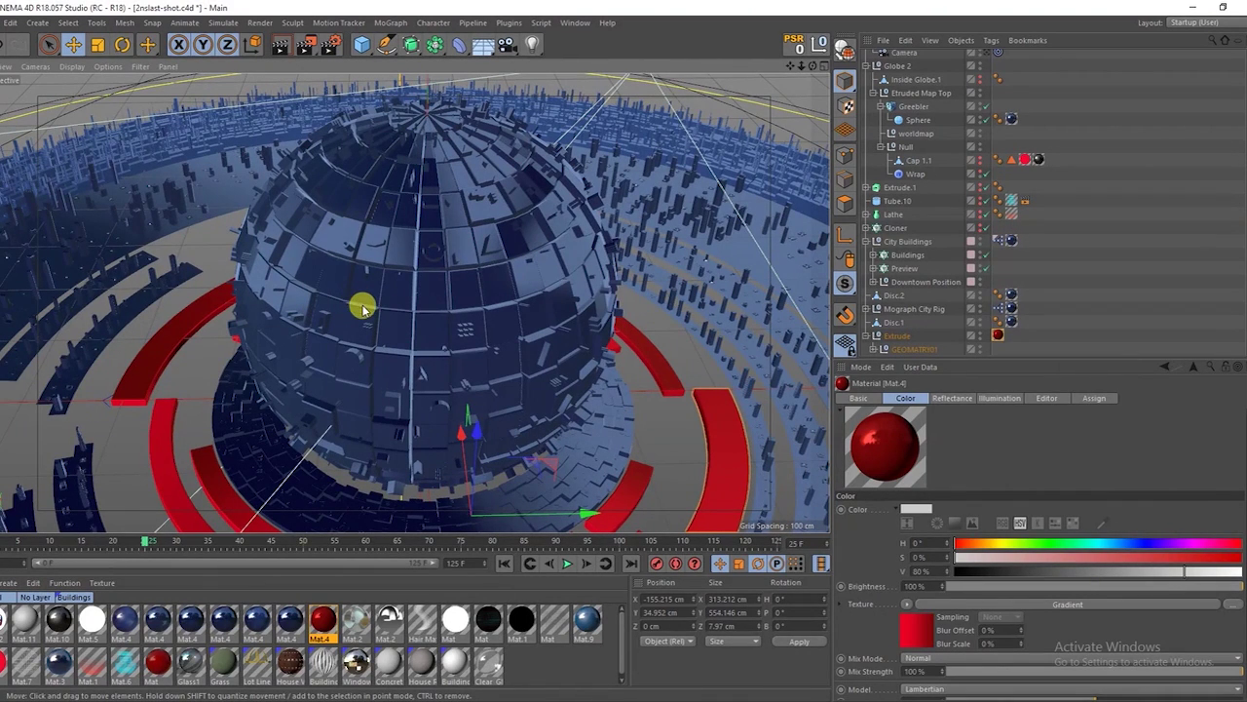
{"action": "mouse_move", "coordinate": [244, 540]}
{"action": "left_mouse_down"}
{"action": "mouse_move", "coordinate": [549, 556]}
{"action": "mouse_move", "coordinate": [512, 542]}
{"action": "left_mouse_up"}
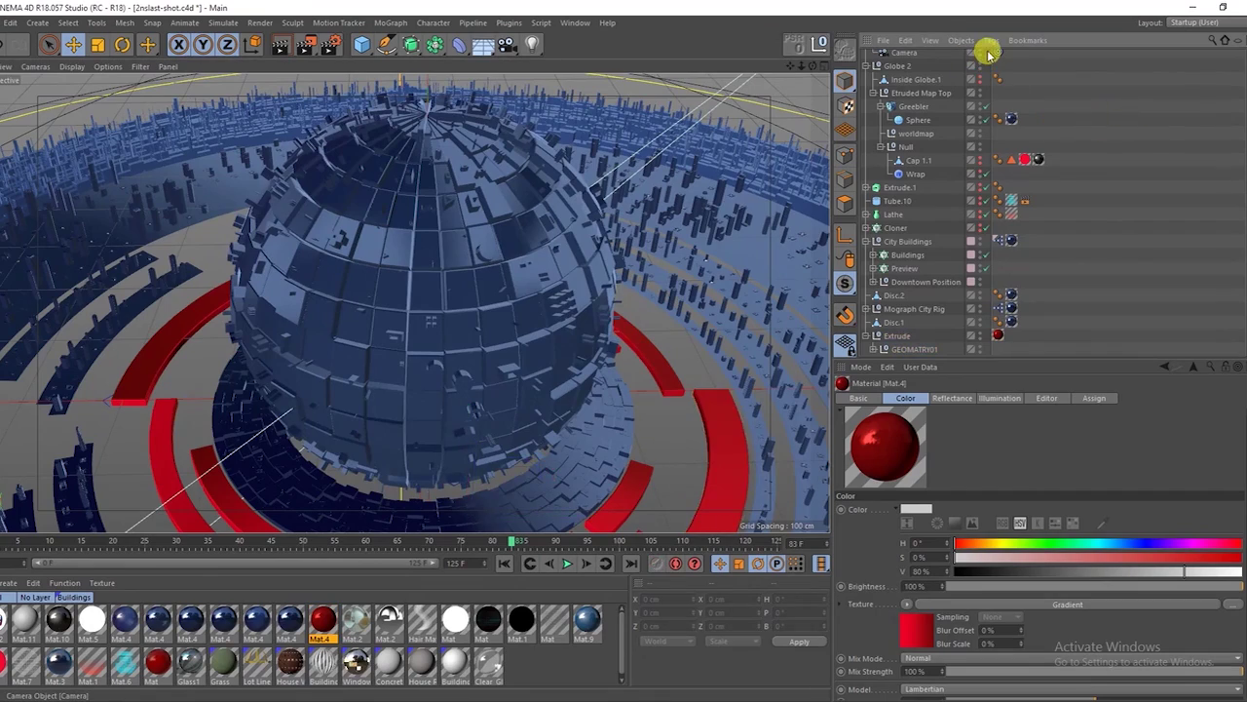
{"action": "left_click", "coordinate": [988, 51]}
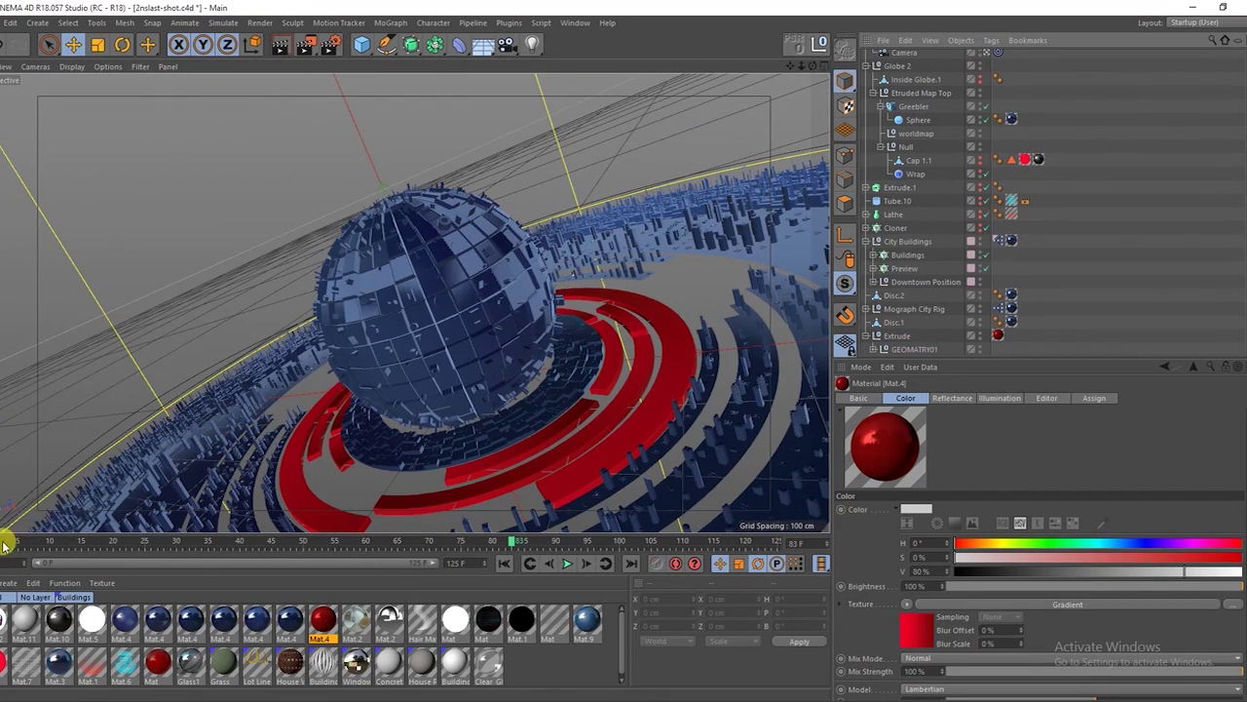
{"action": "left_click_drag", "start_coordinate": [5, 546], "coordinate": [107, 552]}
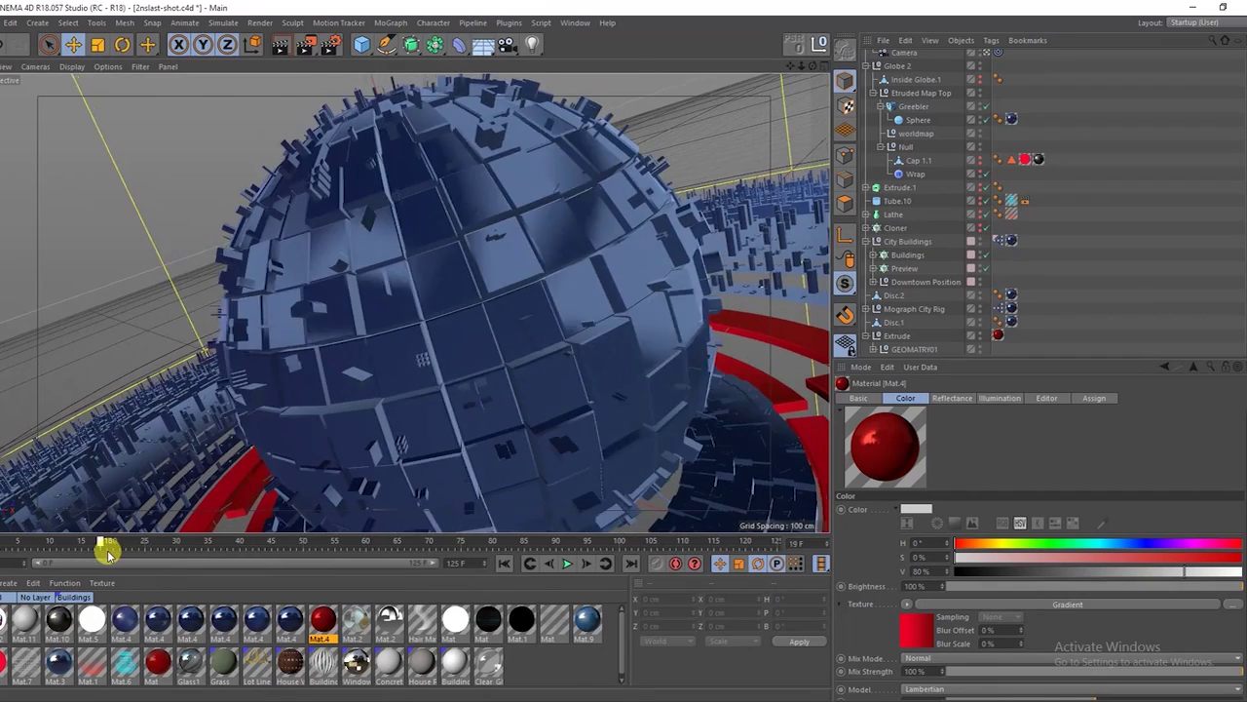
{"action": "mouse_move", "coordinate": [107, 552]}
{"action": "left_mouse_down"}
{"action": "mouse_move", "coordinate": [204, 548]}
{"action": "mouse_move", "coordinate": [306, 565]}
{"action": "mouse_move", "coordinate": [351, 552]}
{"action": "left_mouse_up"}
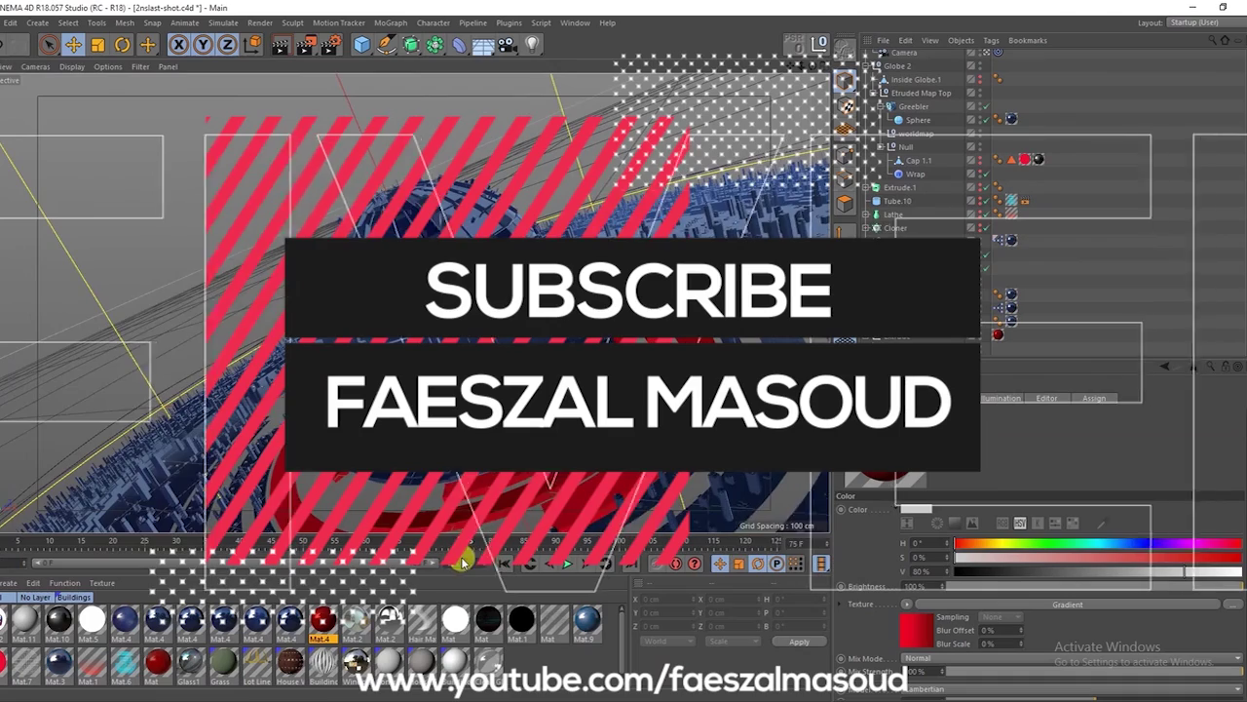
Open Render Settings in an enlarged window on the Save page with Compositing Project File expanded.
{"action": "left_click", "coordinate": [331, 45]}
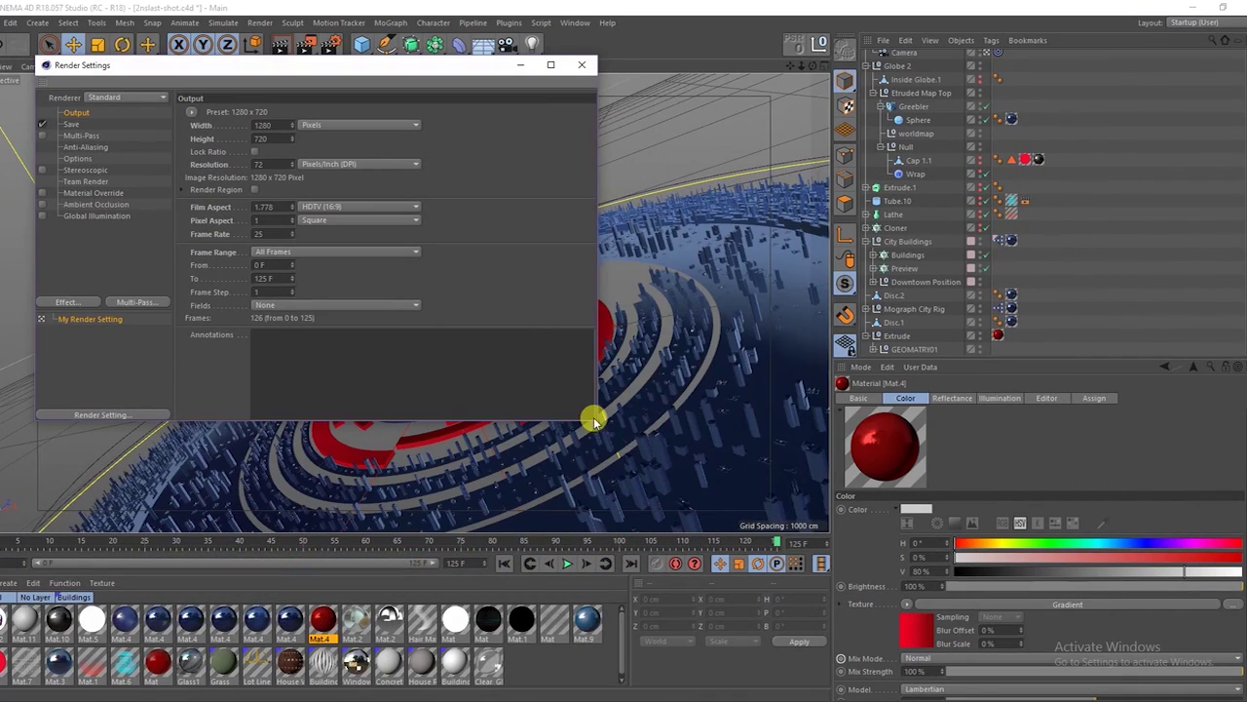
{"action": "left_click_drag", "start_coordinate": [594, 421], "coordinate": [980, 700]}
{"action": "left_click_drag", "start_coordinate": [529, 22], "coordinate": [566, 26]}
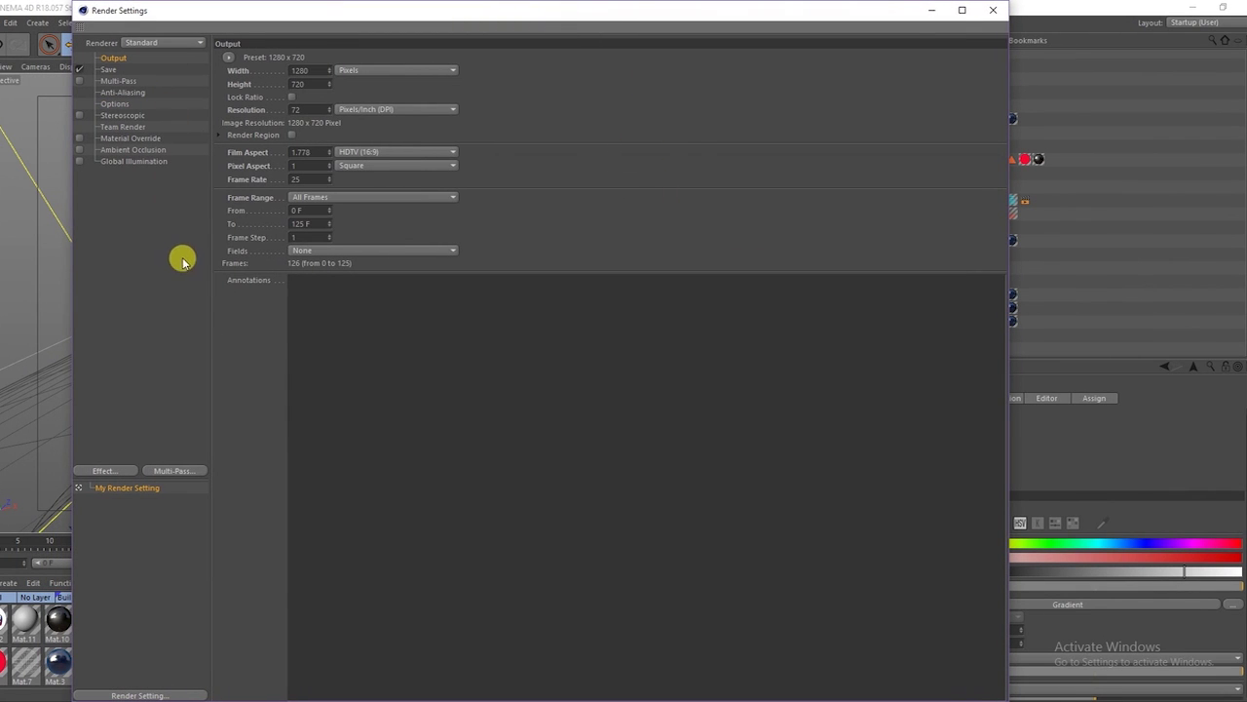
{"action": "left_click", "coordinate": [108, 70]}
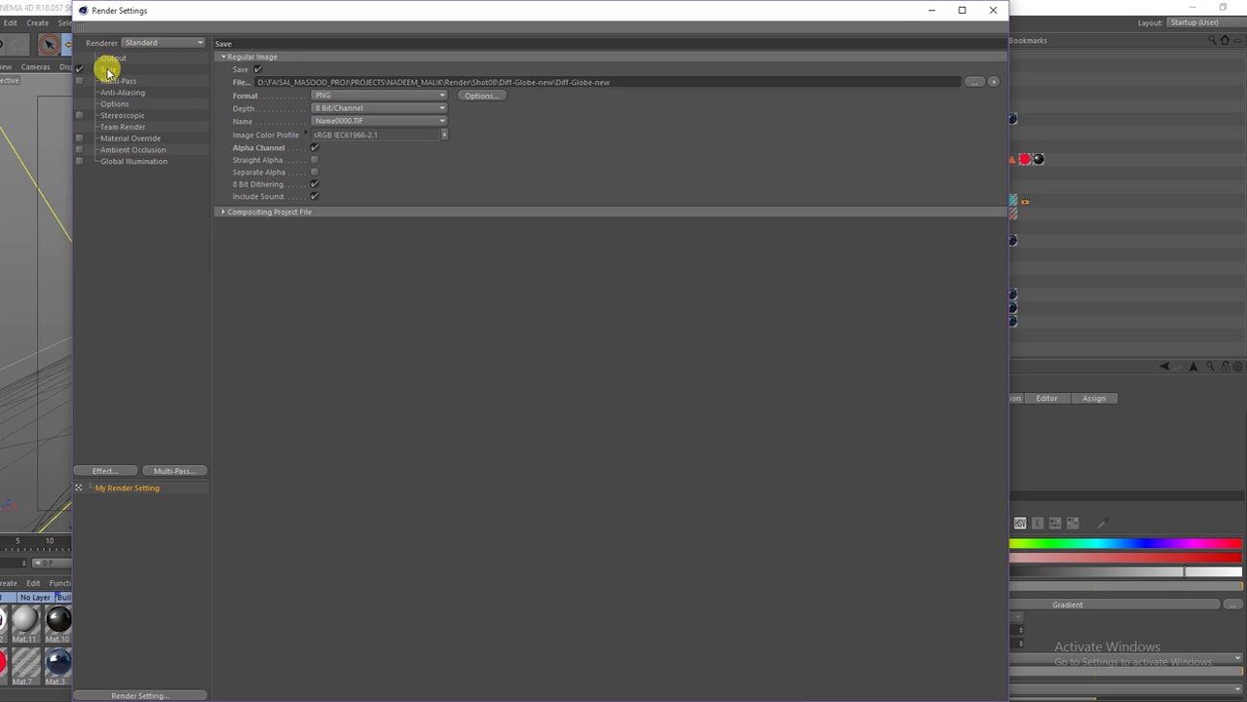
{"action": "left_click", "coordinate": [224, 211]}
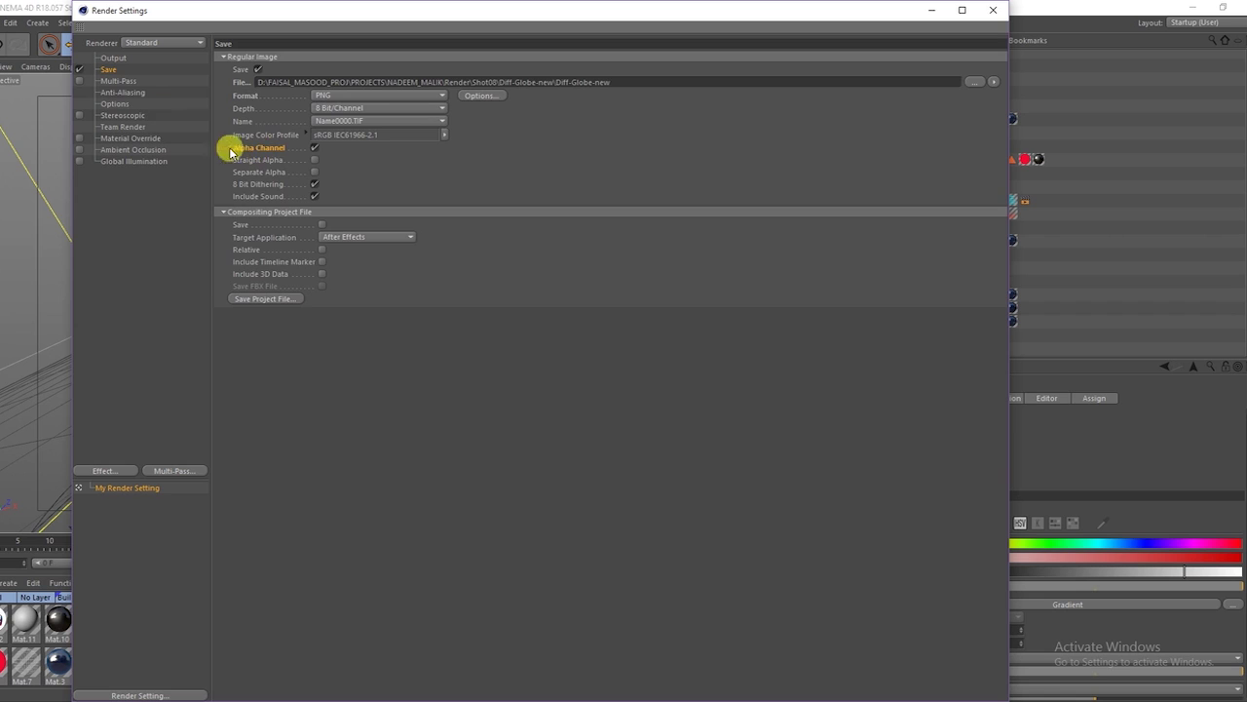
Review Anti-Aliasing (minimum 2x2) and Options, then return to the Save page.
{"action": "left_click", "coordinate": [132, 93]}
{"action": "left_click", "coordinate": [330, 90]}
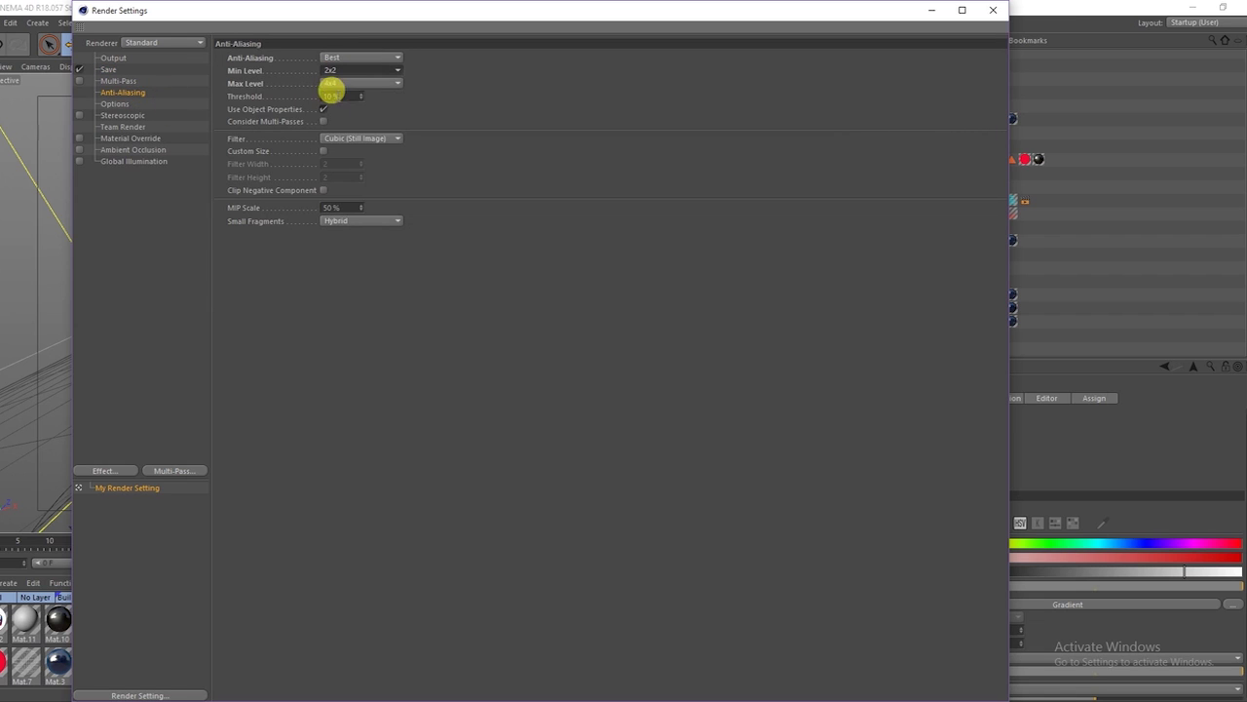
{"action": "left_click", "coordinate": [110, 104]}
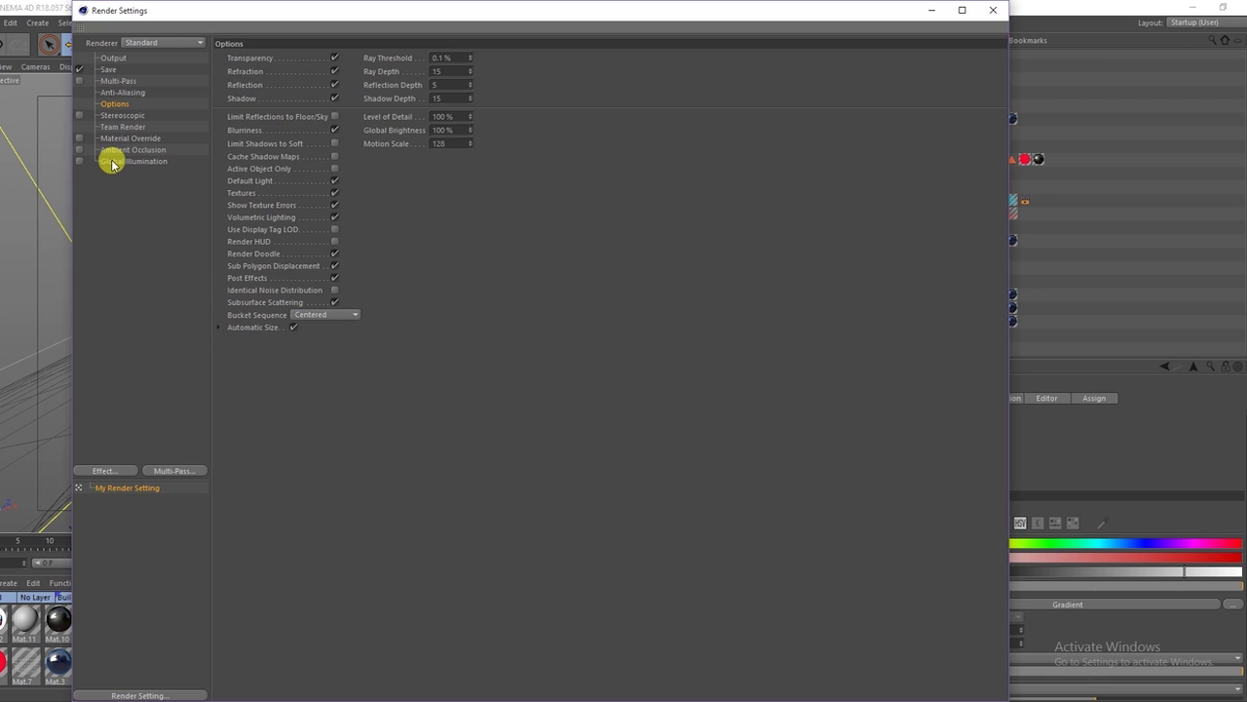
{"action": "left_click", "coordinate": [115, 94]}
{"action": "left_click", "coordinate": [115, 70]}
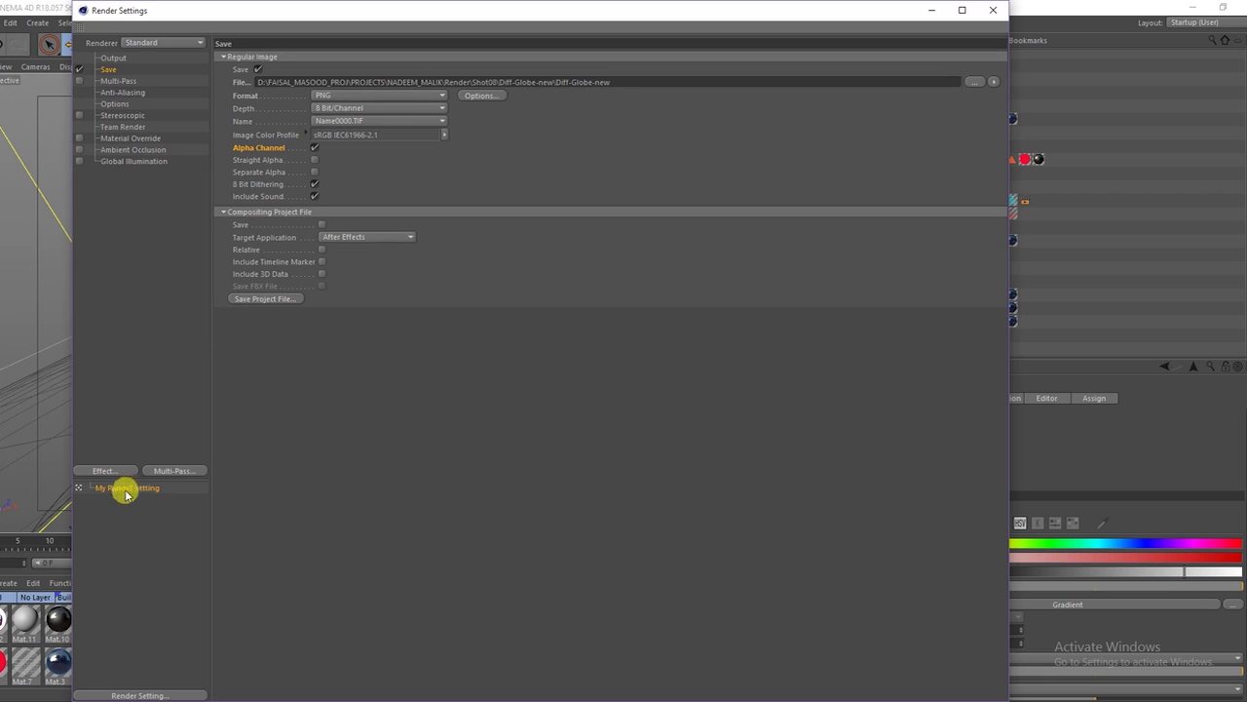
Create and name a new render setting, then reselect My Render Setting.
{"action": "left_click", "coordinate": [127, 694]}
{"action": "left_click", "coordinate": [252, 528]}
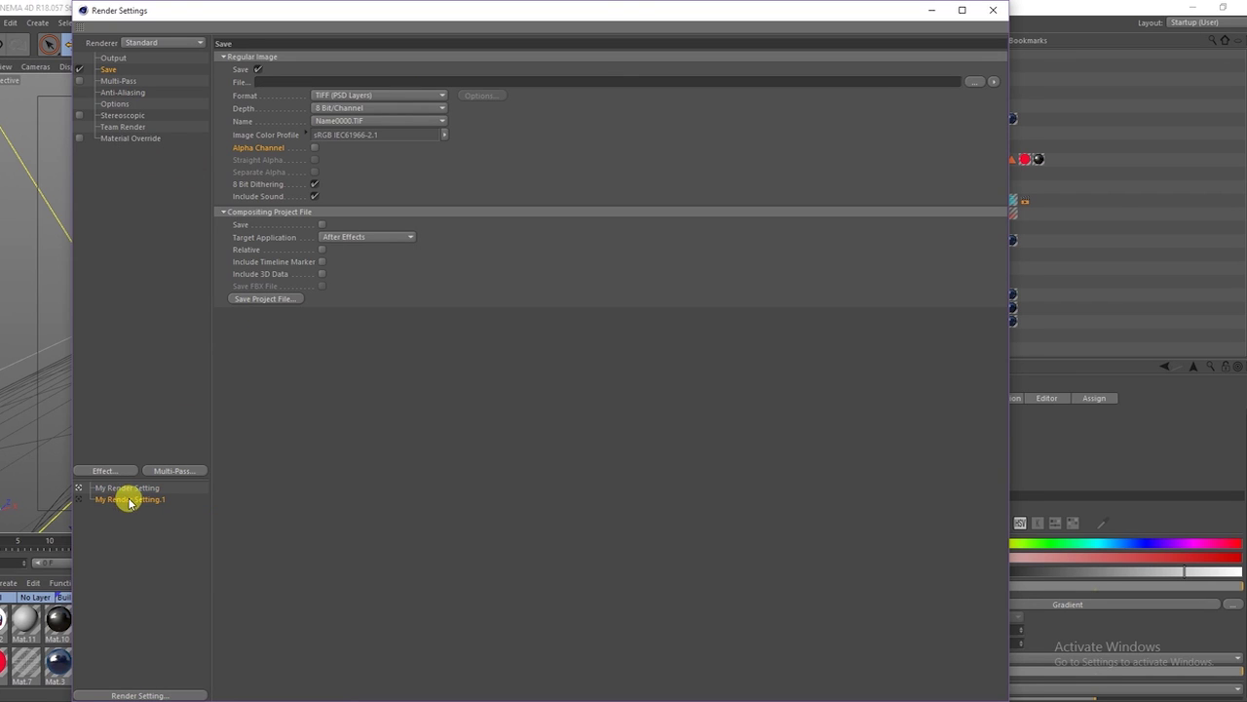
{"action": "double_click", "coordinate": [136, 499]}
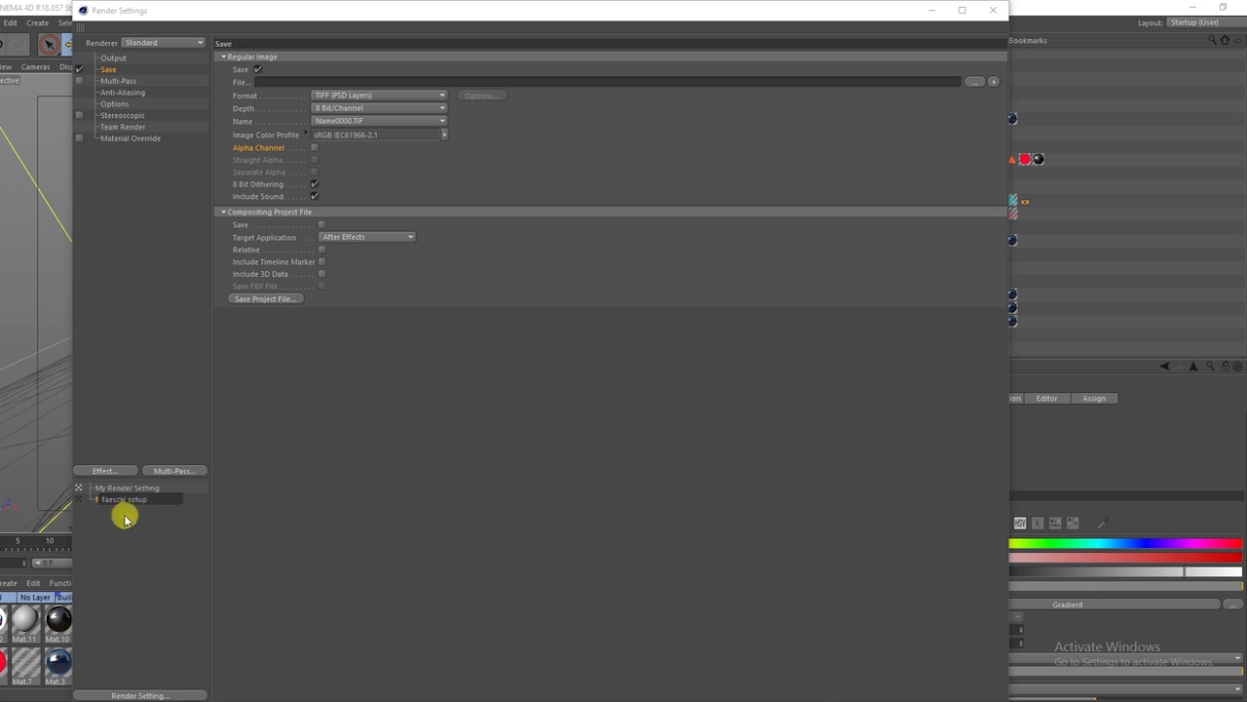
{"action": "left_click", "coordinate": [121, 527]}
{"action": "key", "text": "Up"}
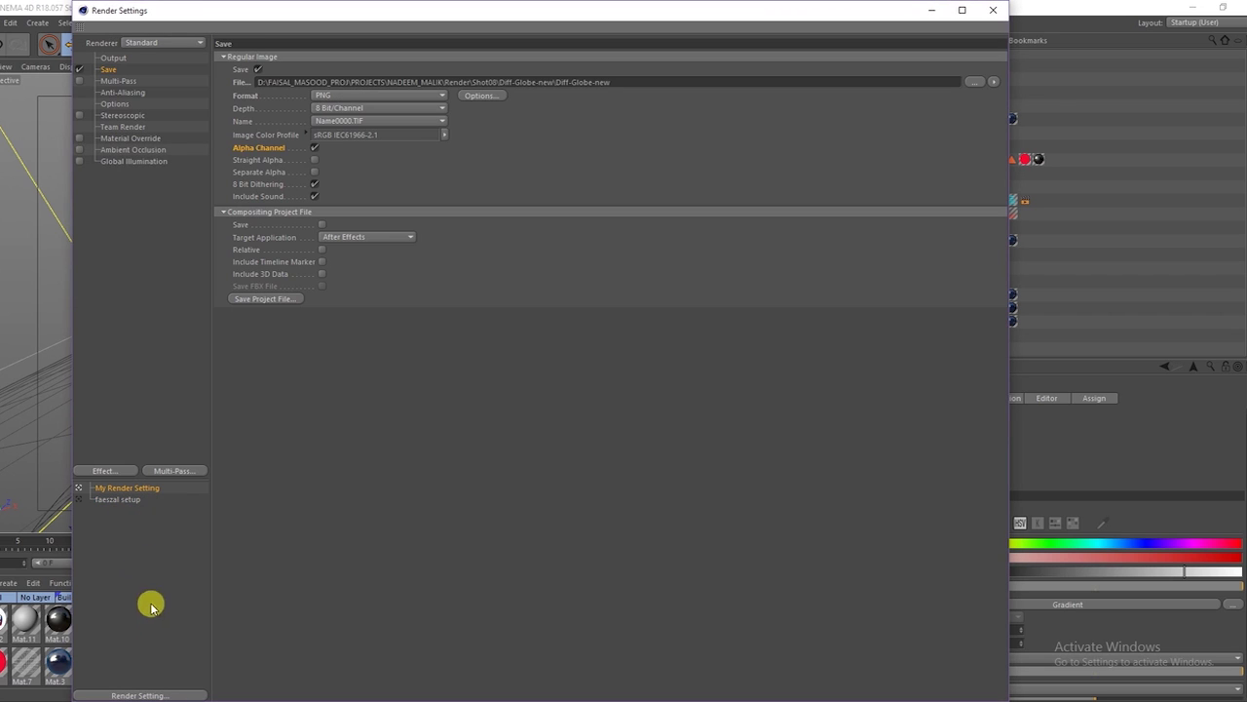
Add and name a third render setting, 'for followers', and make My Render Setting active.
{"action": "left_click", "coordinate": [130, 696]}
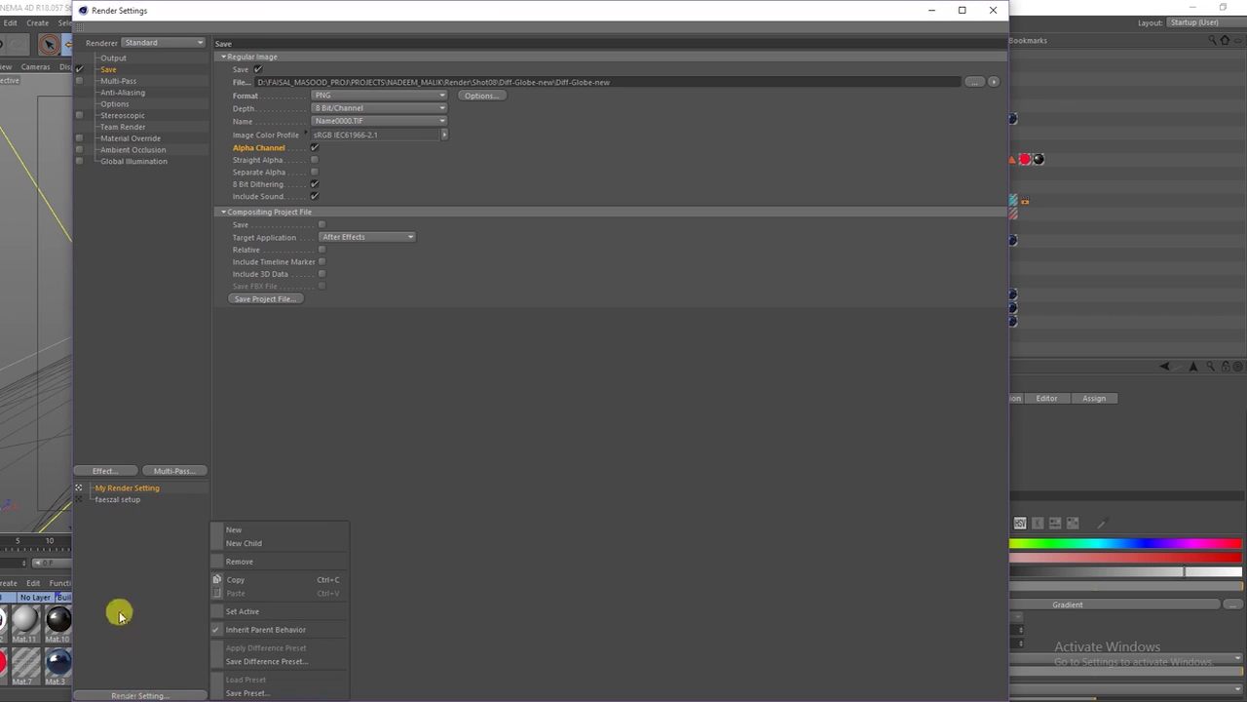
{"action": "left_click", "coordinate": [234, 530]}
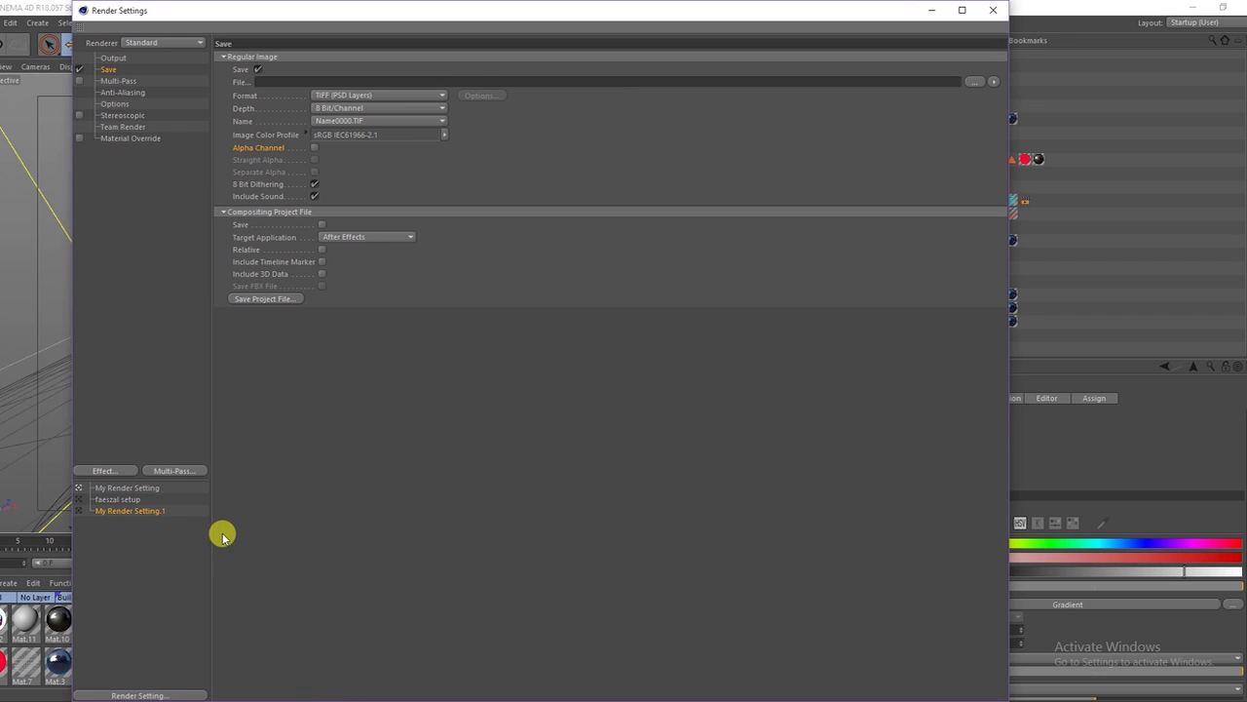
{"action": "double_click", "coordinate": [136, 511]}
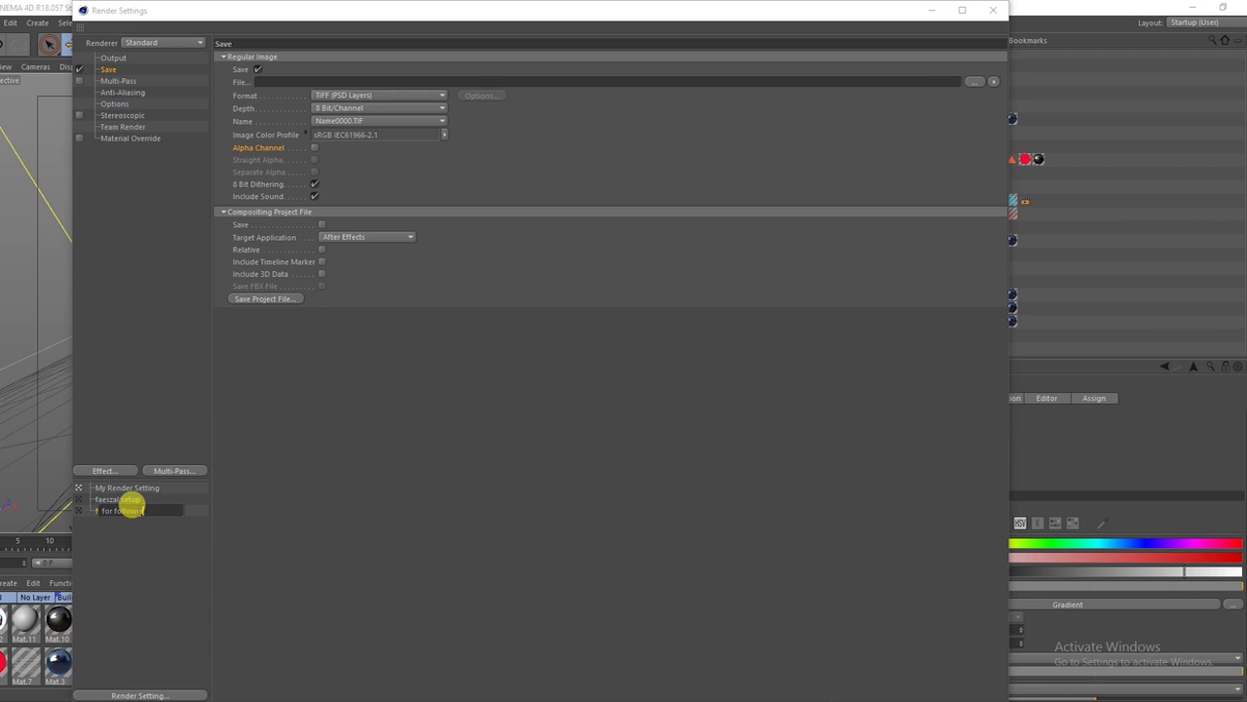
{"action": "key", "text": "Return"}
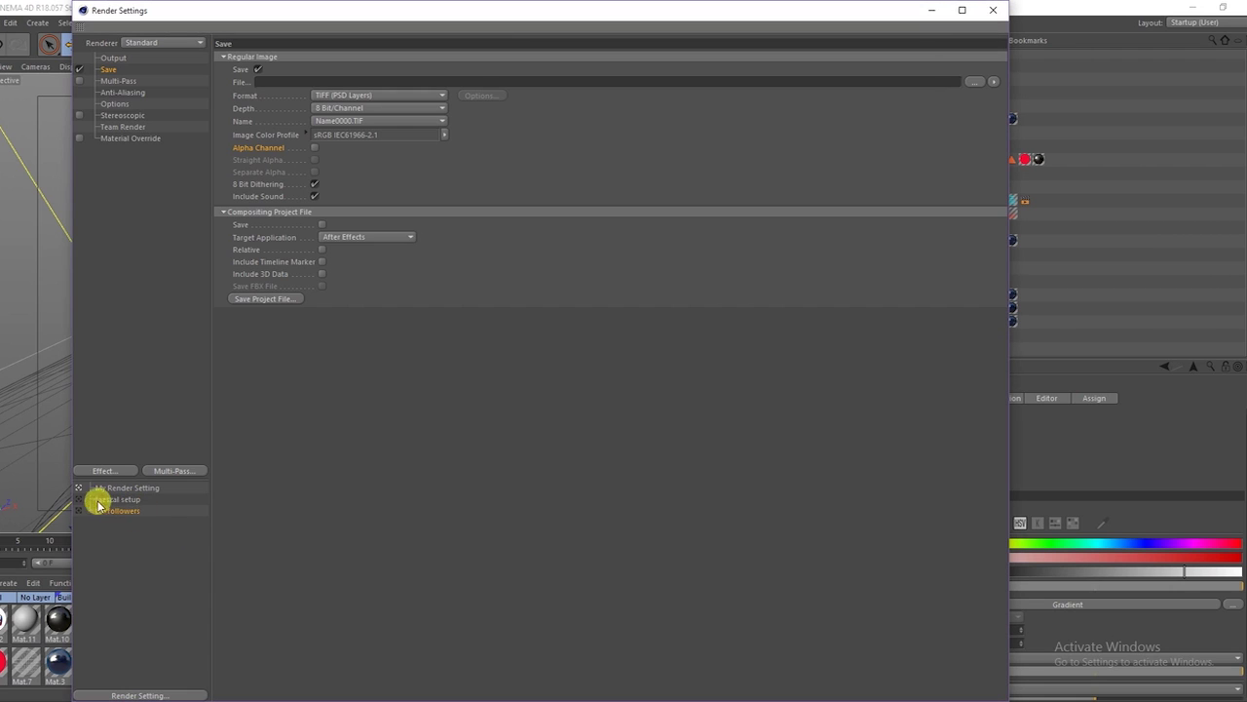
{"action": "left_click", "coordinate": [81, 489]}
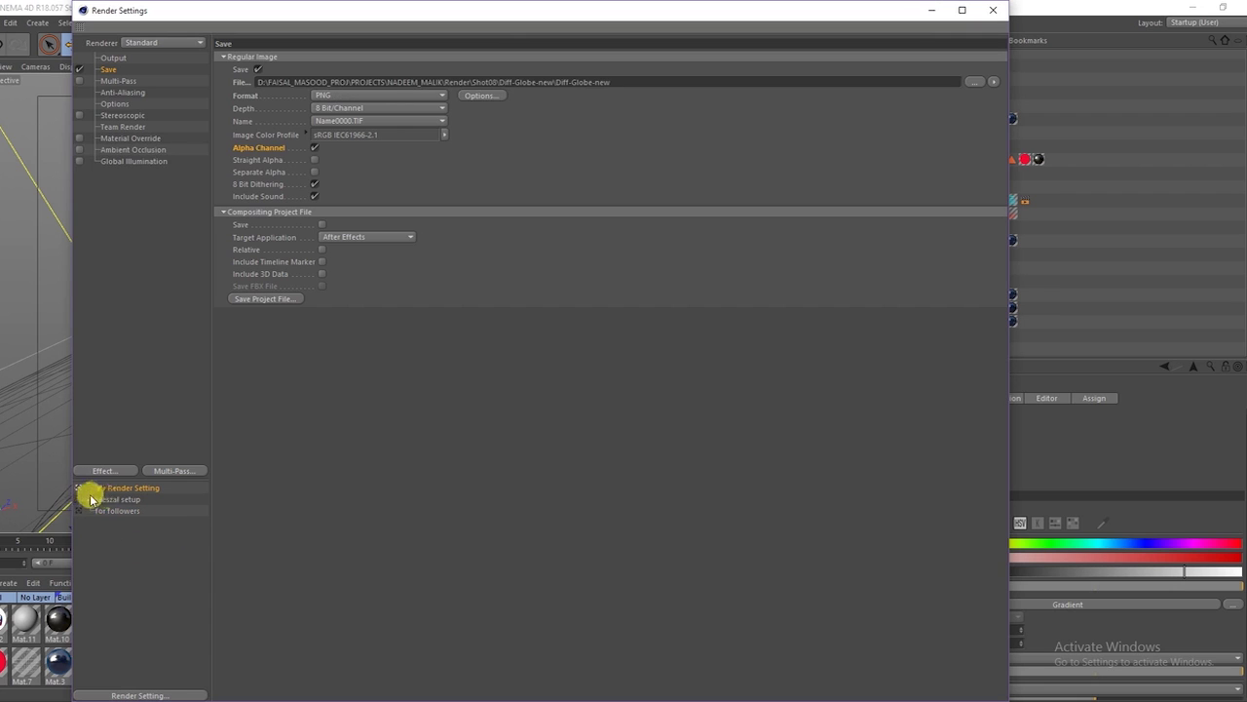
{"action": "left_click", "coordinate": [79, 510]}
Reselect My Render Setting, verify output resolution and frame range, and close Render Settings.
{"action": "left_click", "coordinate": [78, 489]}
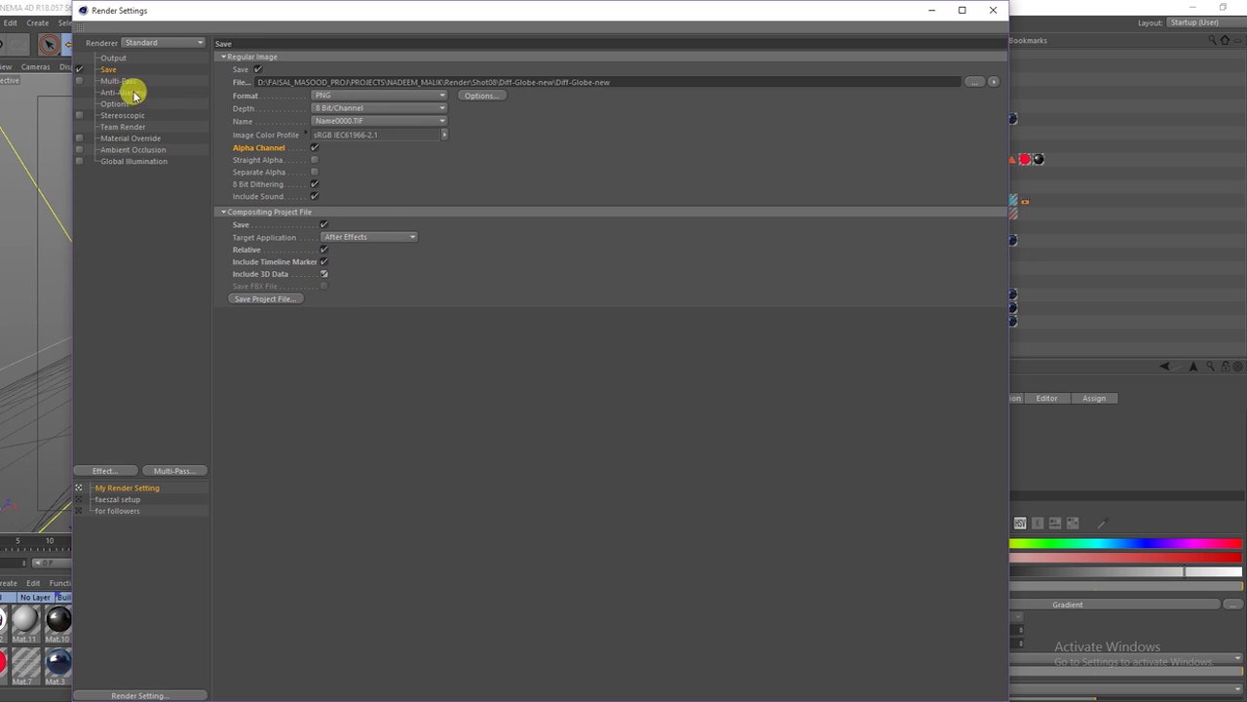
{"action": "left_click", "coordinate": [110, 59]}
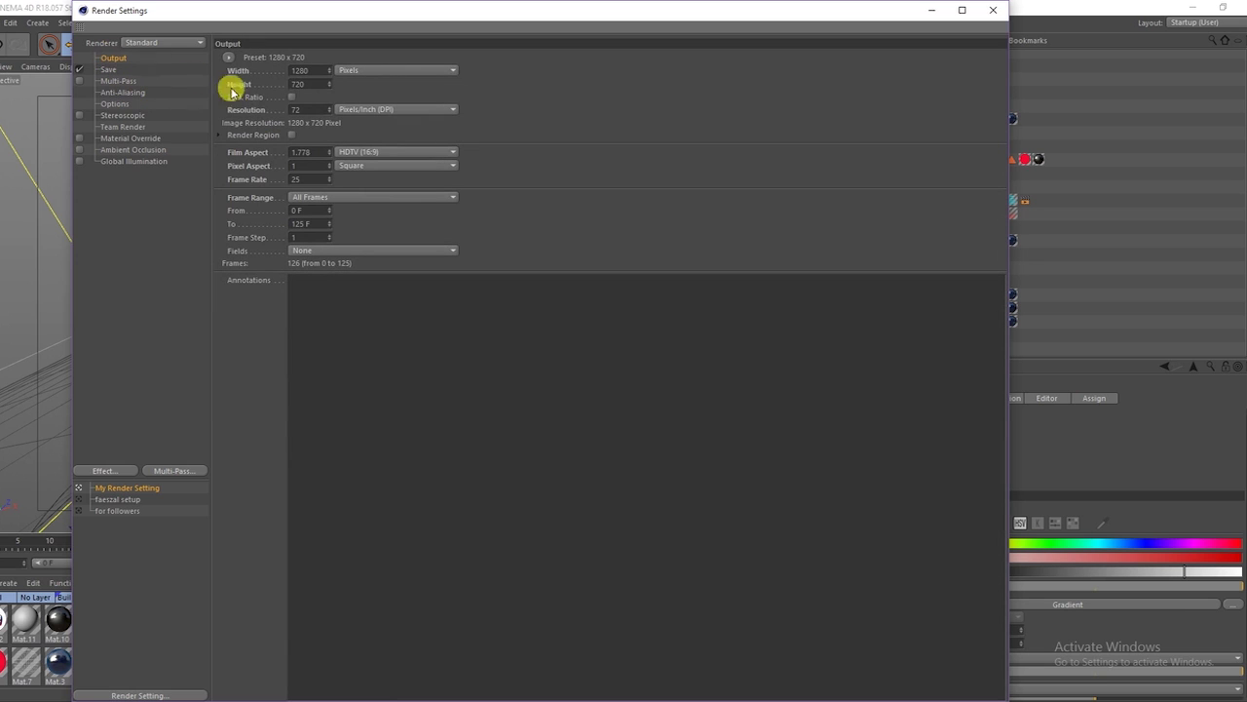
{"action": "left_click", "coordinate": [992, 9]}
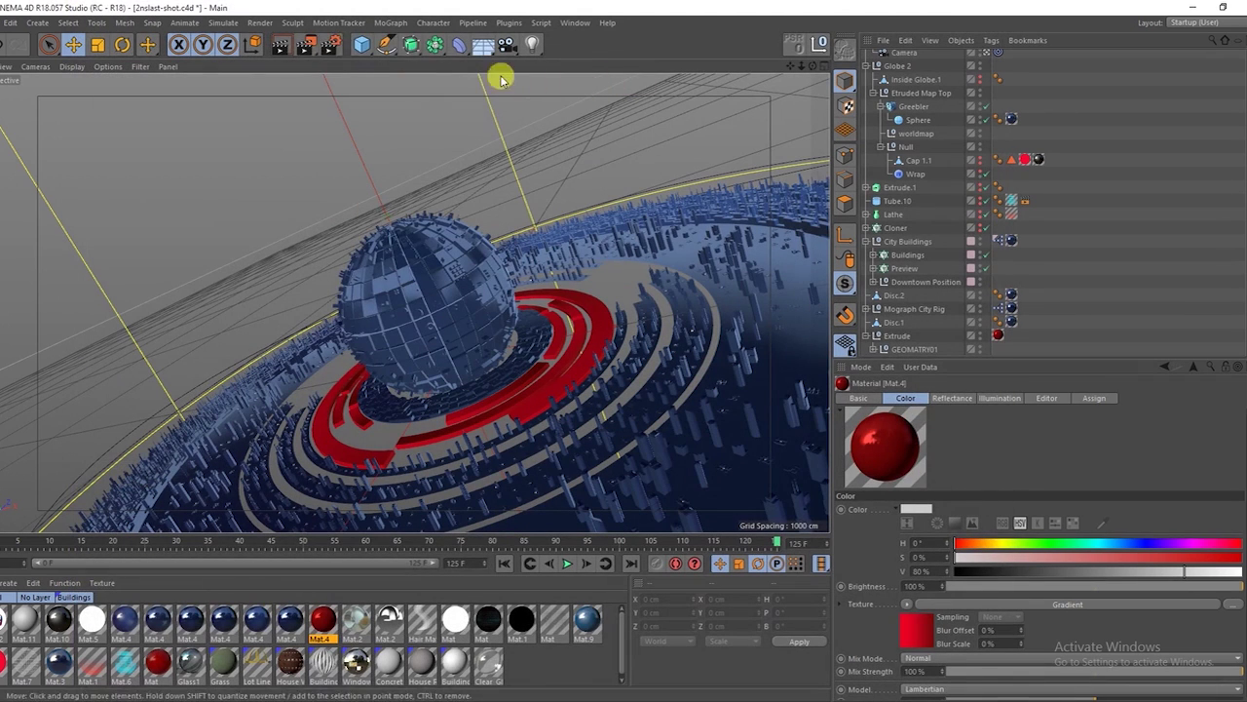
Back in After Effects, collapse the first layer's Position property and scroll the layer list.
{"action": "left_click_drag", "start_coordinate": [303, 49], "coordinate": [281, 86]}
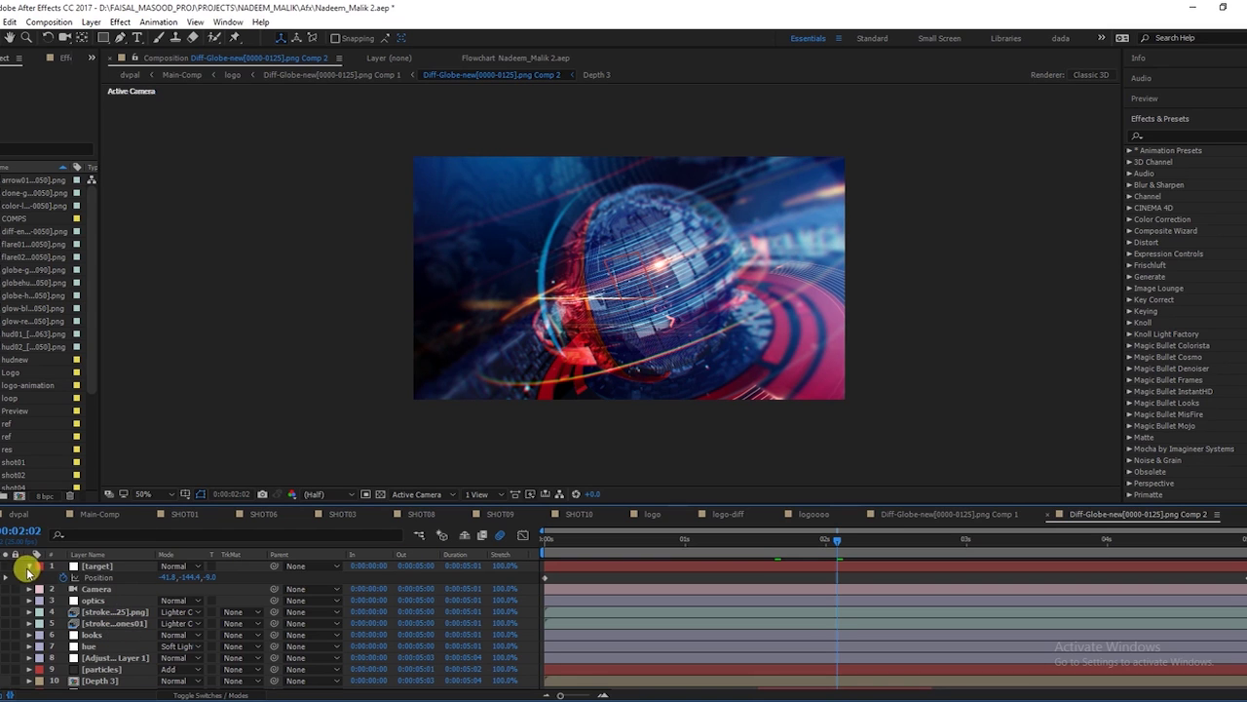
{"action": "left_click", "coordinate": [28, 565]}
{"action": "scroll", "coordinate": [92, 609], "scroll_direction": "down", "scroll_amount": 5}
{"action": "scroll", "coordinate": [97, 619], "scroll_direction": "down", "scroll_amount": 5}
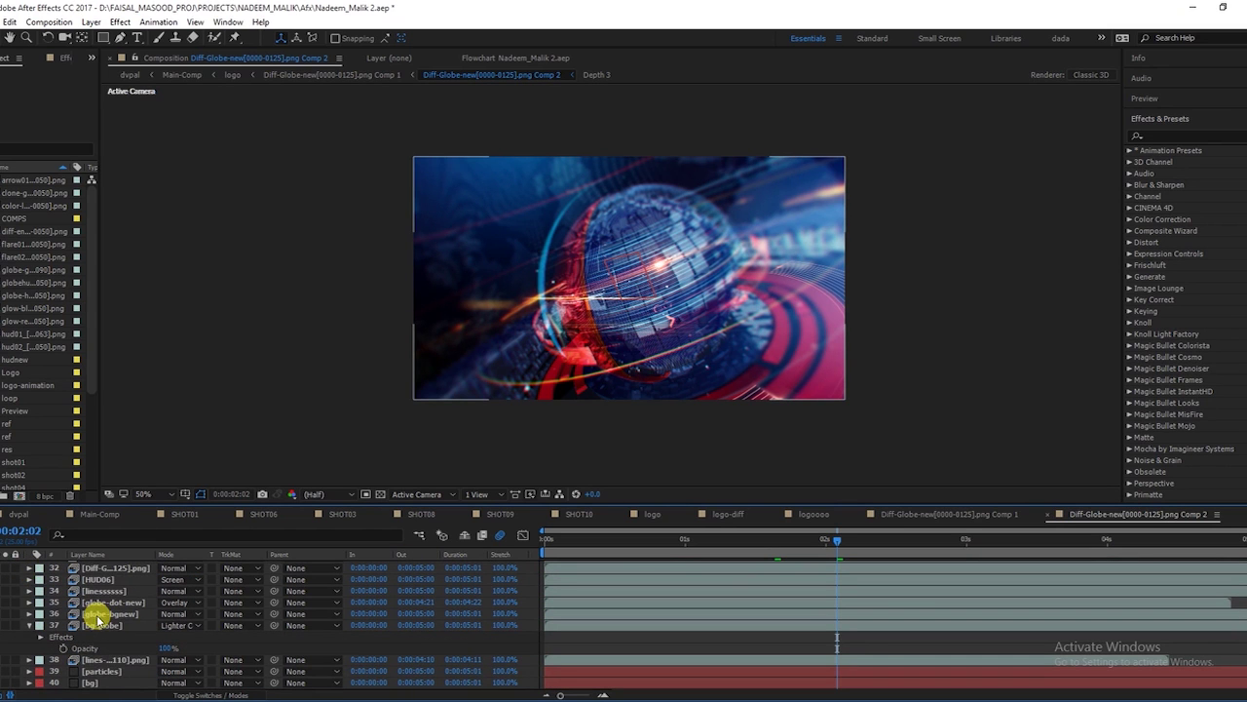
Solo the bg layer and view its 4-Color Gradient in a widened Effect Controls panel.
{"action": "left_click", "coordinate": [93, 682]}
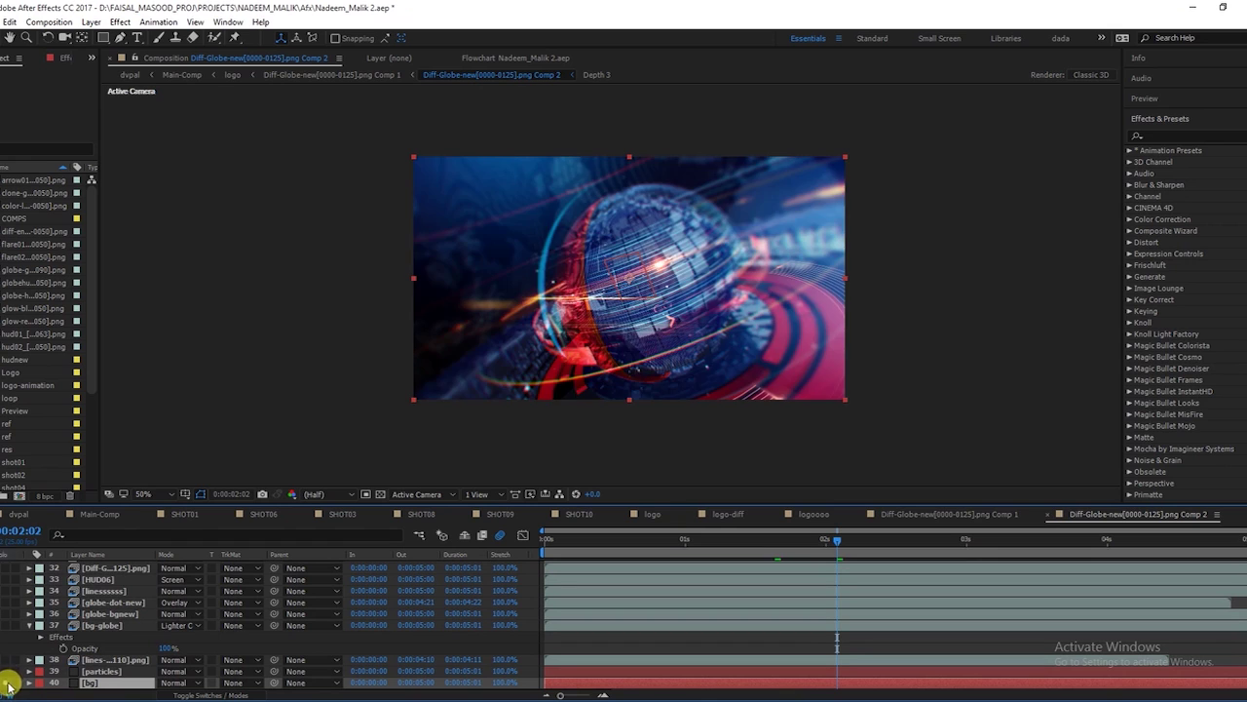
{"action": "left_click", "coordinate": [8, 684]}
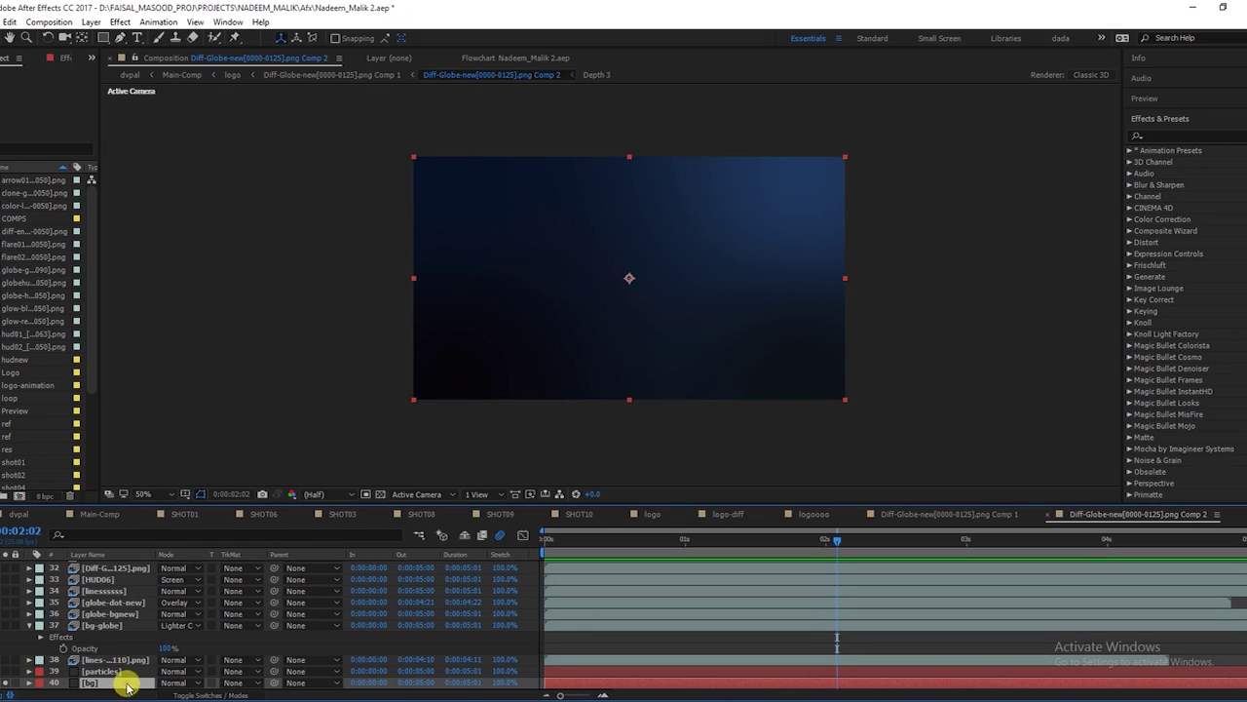
{"action": "left_click", "coordinate": [61, 59]}
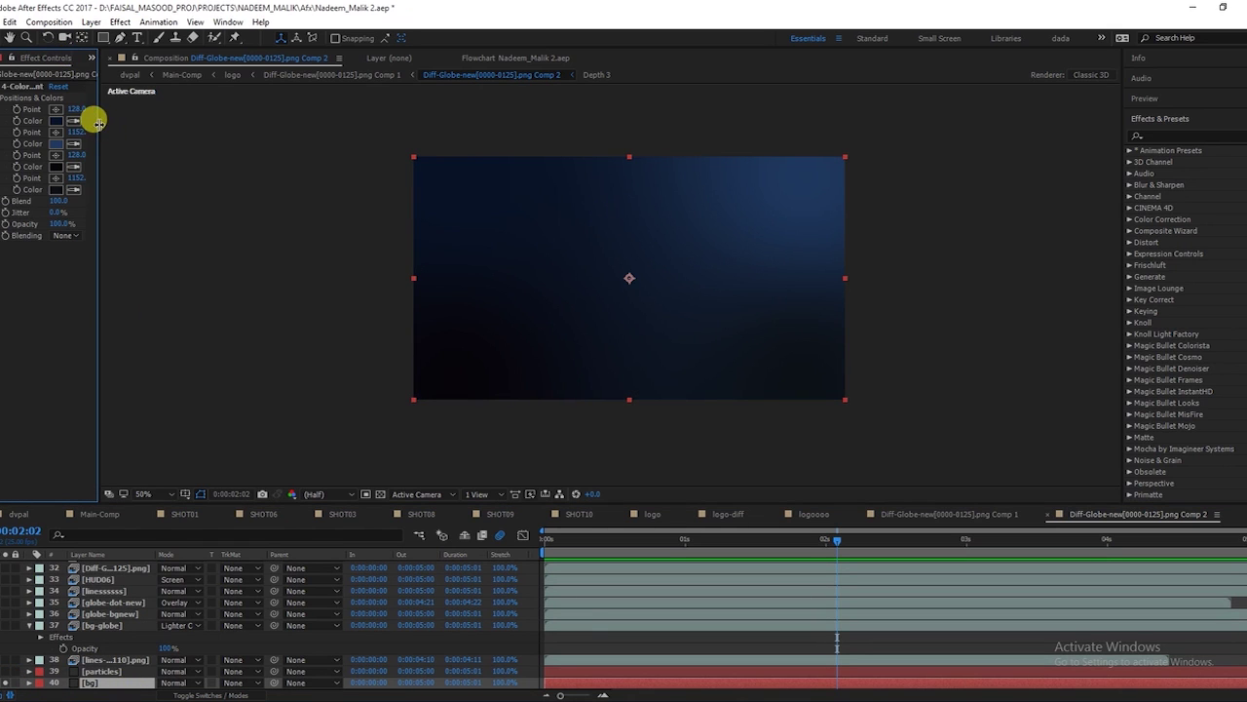
{"action": "left_click_drag", "start_coordinate": [98, 115], "coordinate": [313, 176]}
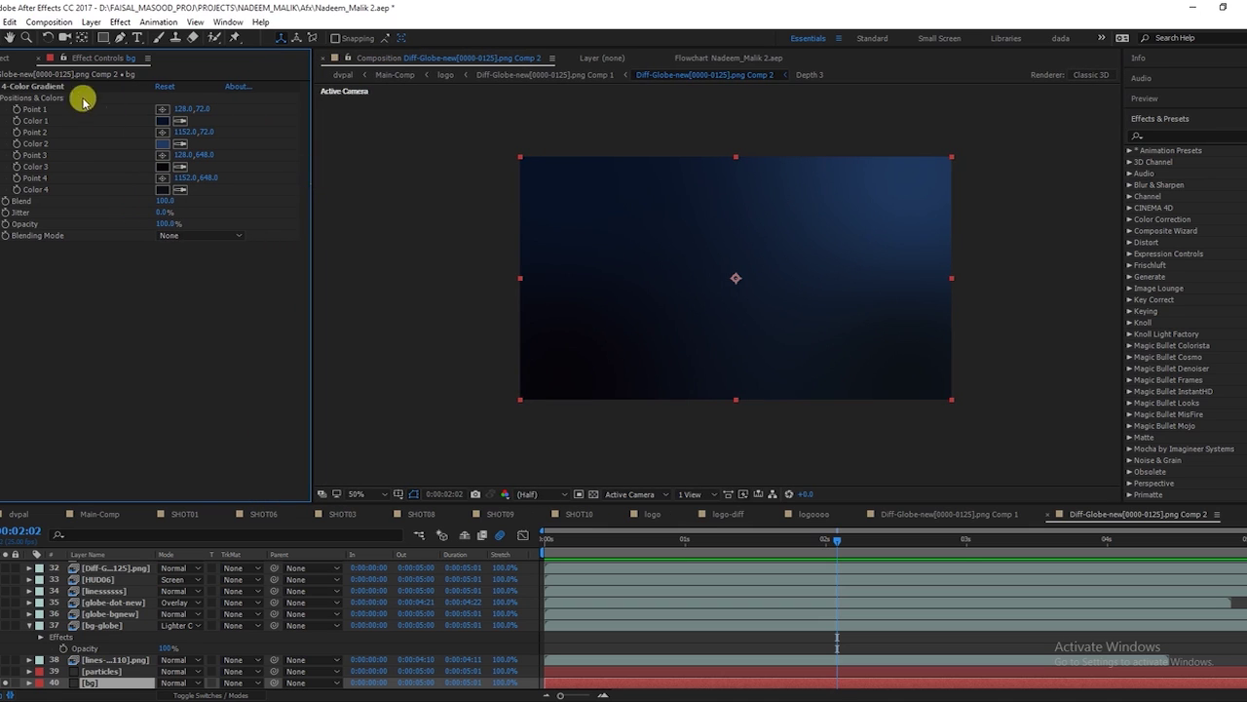
{"action": "left_click", "coordinate": [29, 87]}
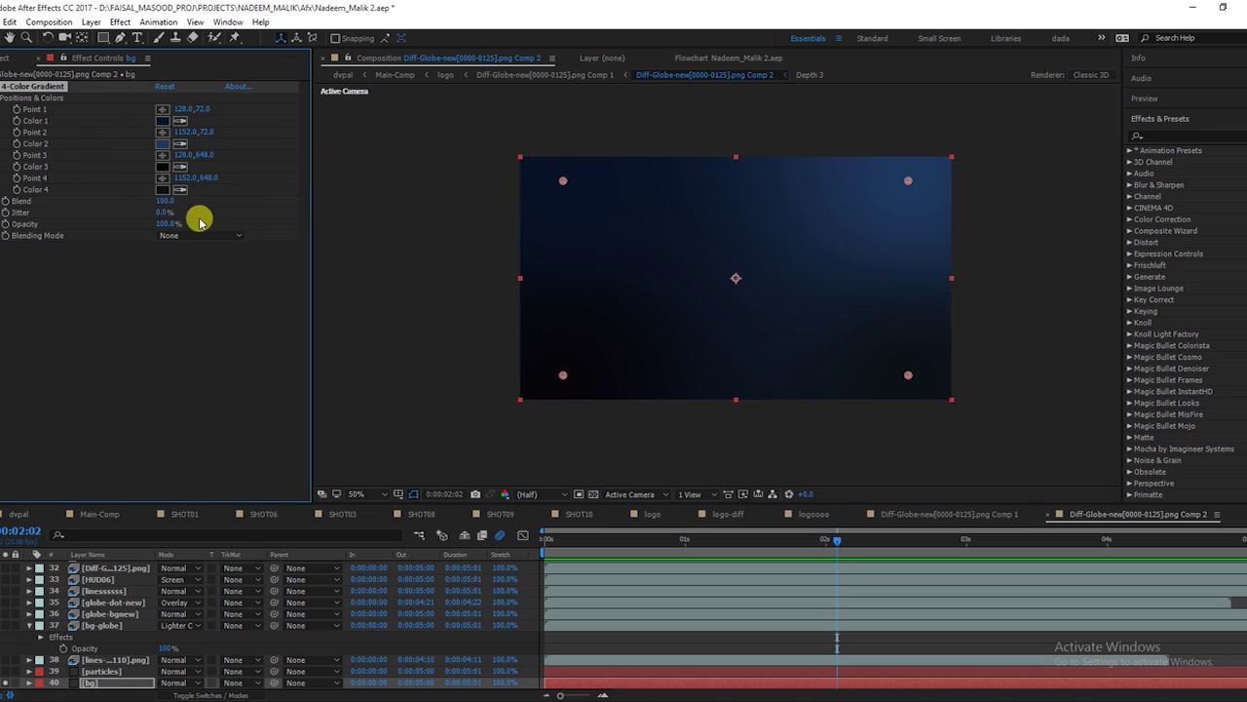
Inspect the particles layer's Particular settings, then enable the lines layer and scrub to preview it.
{"action": "left_click", "coordinate": [92, 671]}
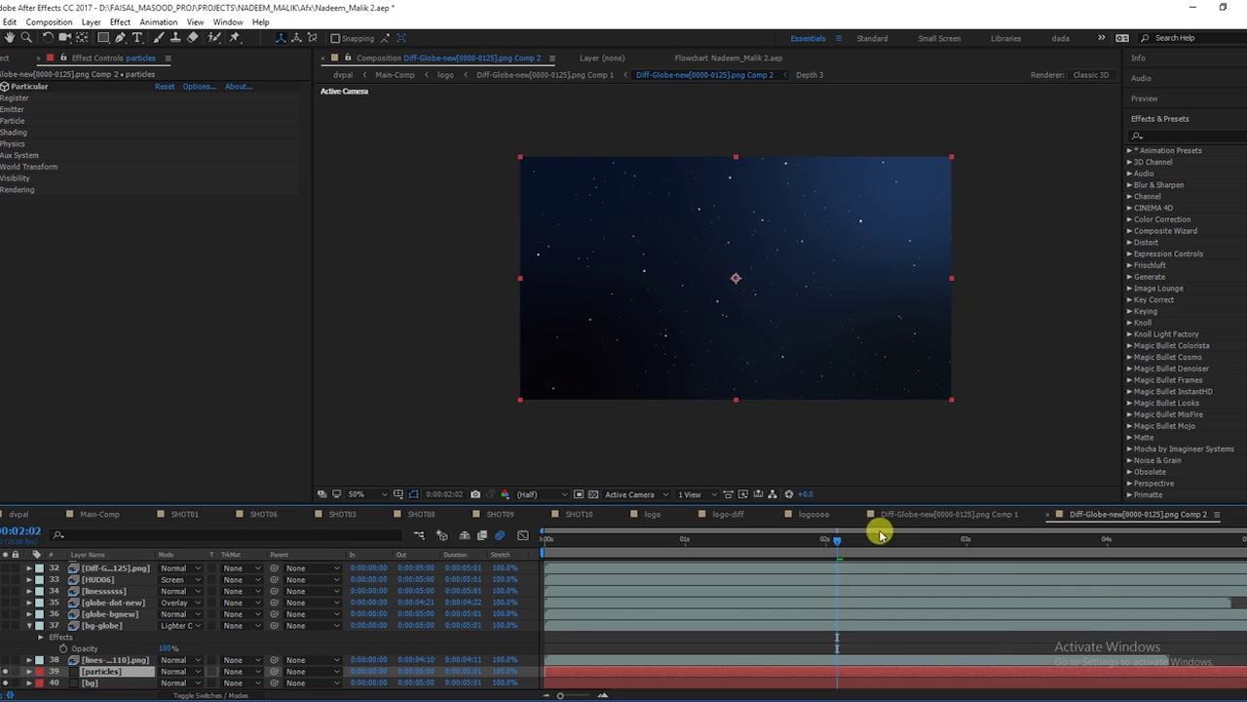
{"action": "left_click", "coordinate": [4, 121]}
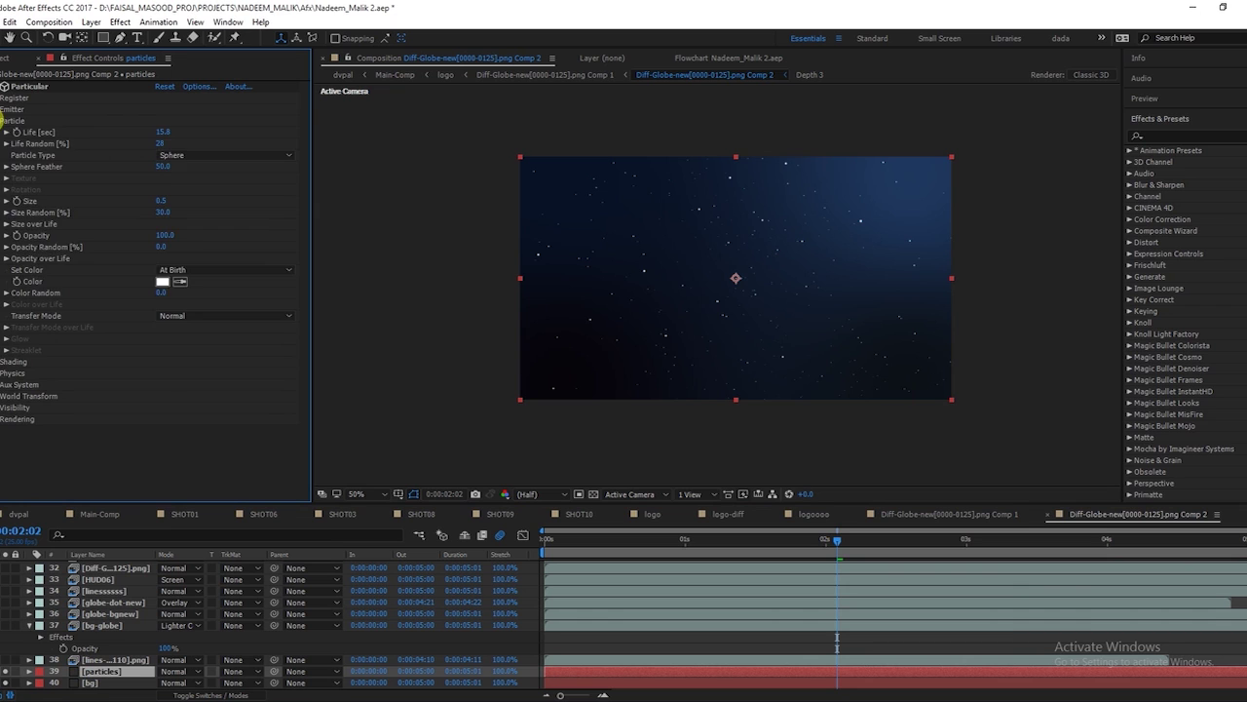
{"action": "left_click", "coordinate": [4, 120]}
{"action": "mouse_move", "coordinate": [546, 543]}
{"action": "left_mouse_down"}
{"action": "mouse_move", "coordinate": [731, 580]}
{"action": "mouse_move", "coordinate": [1087, 589]}
{"action": "mouse_move", "coordinate": [534, 583]}
{"action": "mouse_move", "coordinate": [963, 592]}
{"action": "mouse_move", "coordinate": [543, 642]}
{"action": "mouse_move", "coordinate": [982, 585]}
{"action": "mouse_move", "coordinate": [1028, 553]}
{"action": "left_mouse_up"}
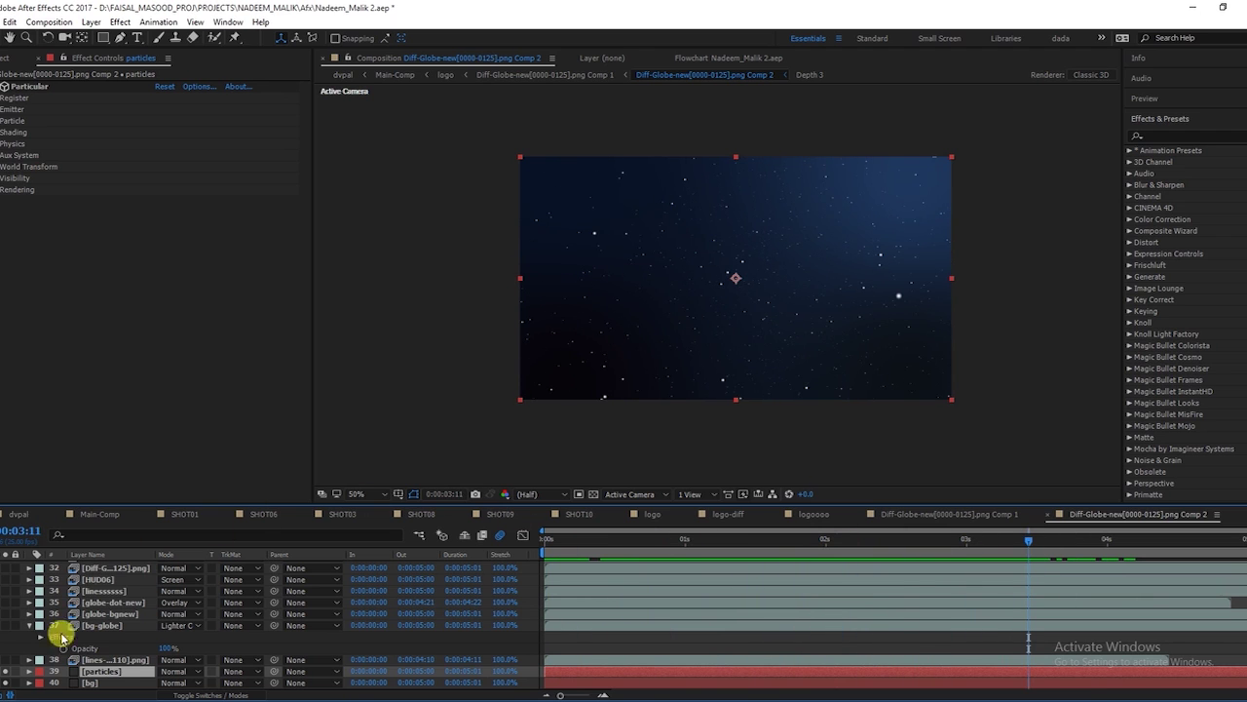
{"action": "left_click", "coordinate": [5, 660]}
{"action": "left_click", "coordinate": [107, 661]}
{"action": "mouse_move", "coordinate": [596, 537]}
{"action": "left_mouse_down"}
{"action": "mouse_move", "coordinate": [835, 557]}
{"action": "mouse_move", "coordinate": [1132, 541]}
{"action": "left_mouse_up"}
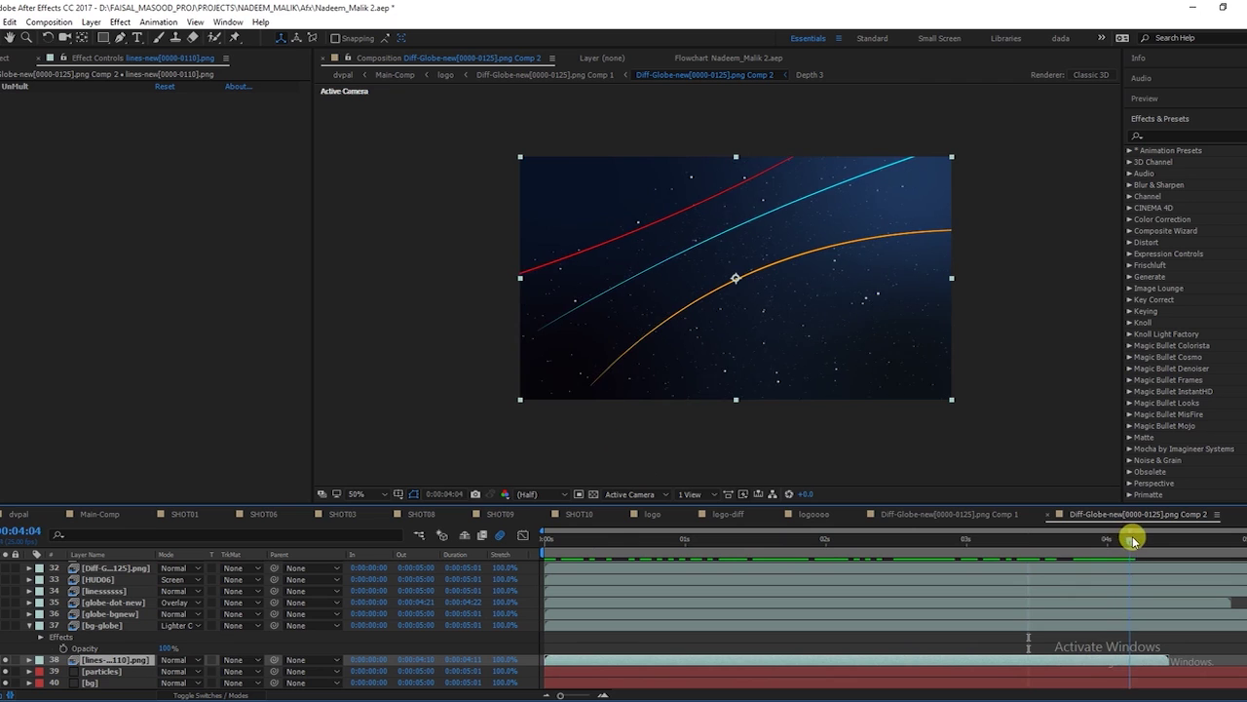
Turn on the blurred bg-globe layer and scrub to preview it over time.
{"action": "left_click_drag", "start_coordinate": [1132, 541], "coordinate": [1111, 539]}
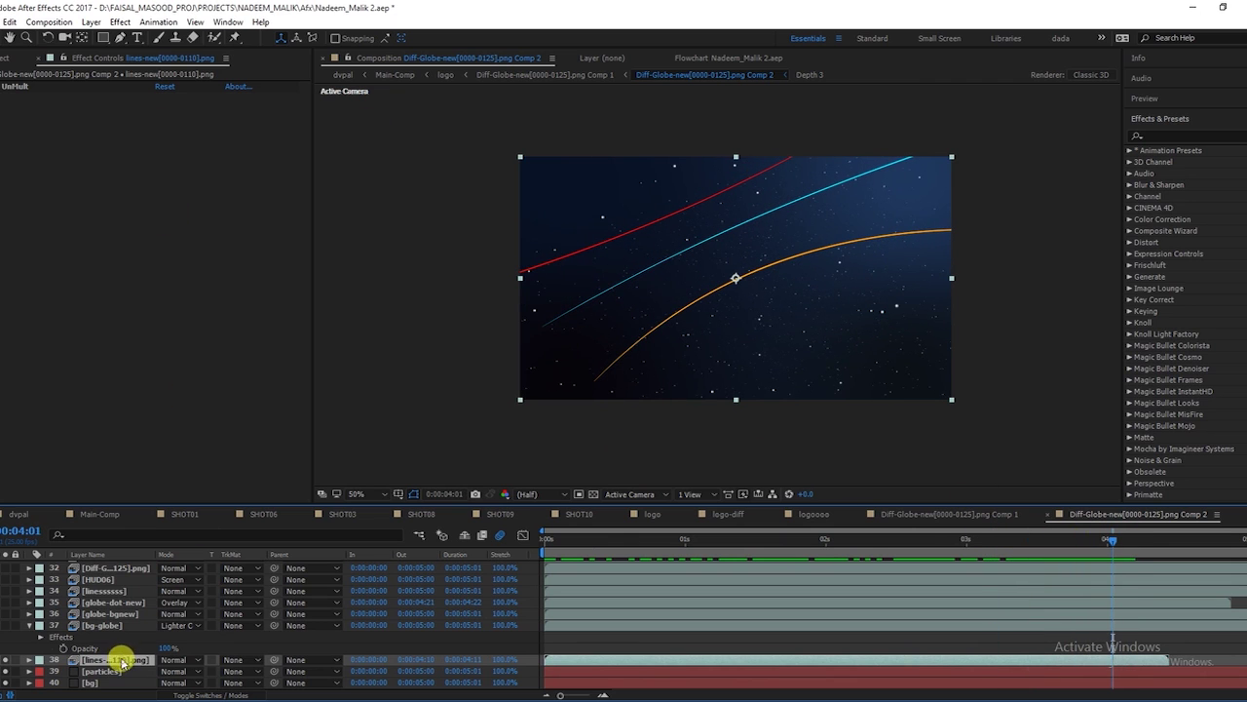
{"action": "left_click", "coordinate": [107, 627]}
{"action": "left_click", "coordinate": [5, 625]}
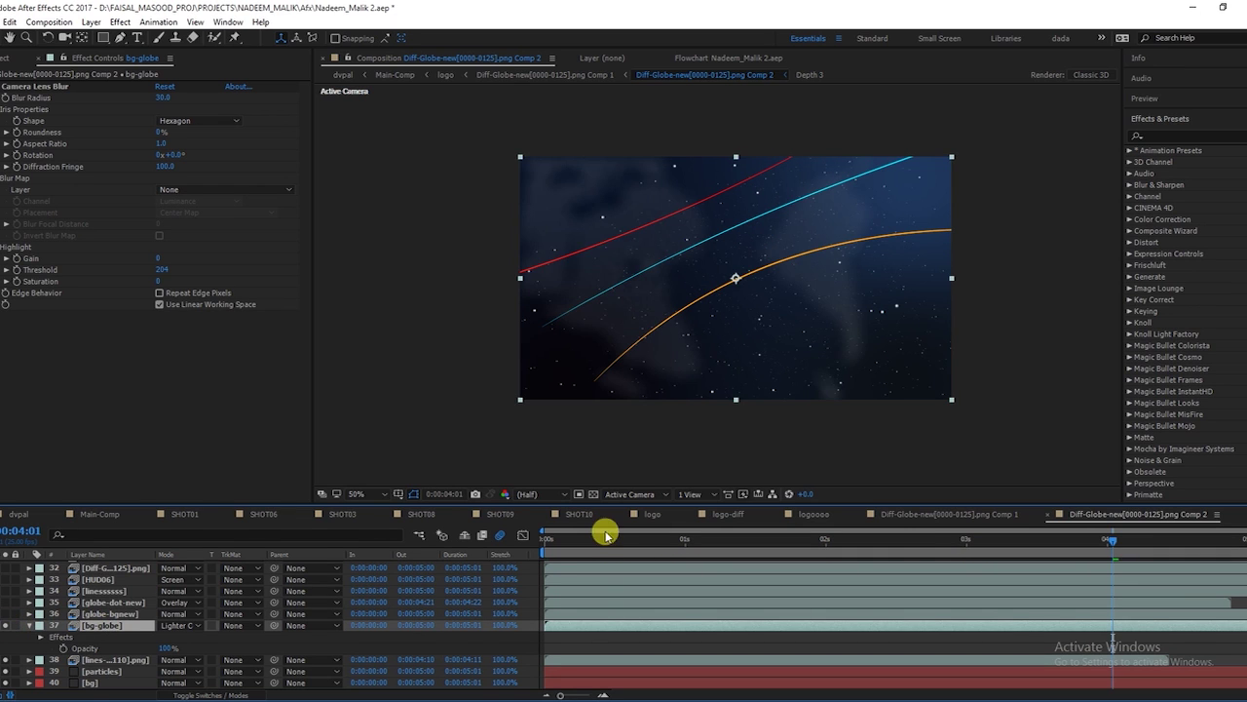
{"action": "left_click_drag", "start_coordinate": [570, 565], "coordinate": [962, 567]}
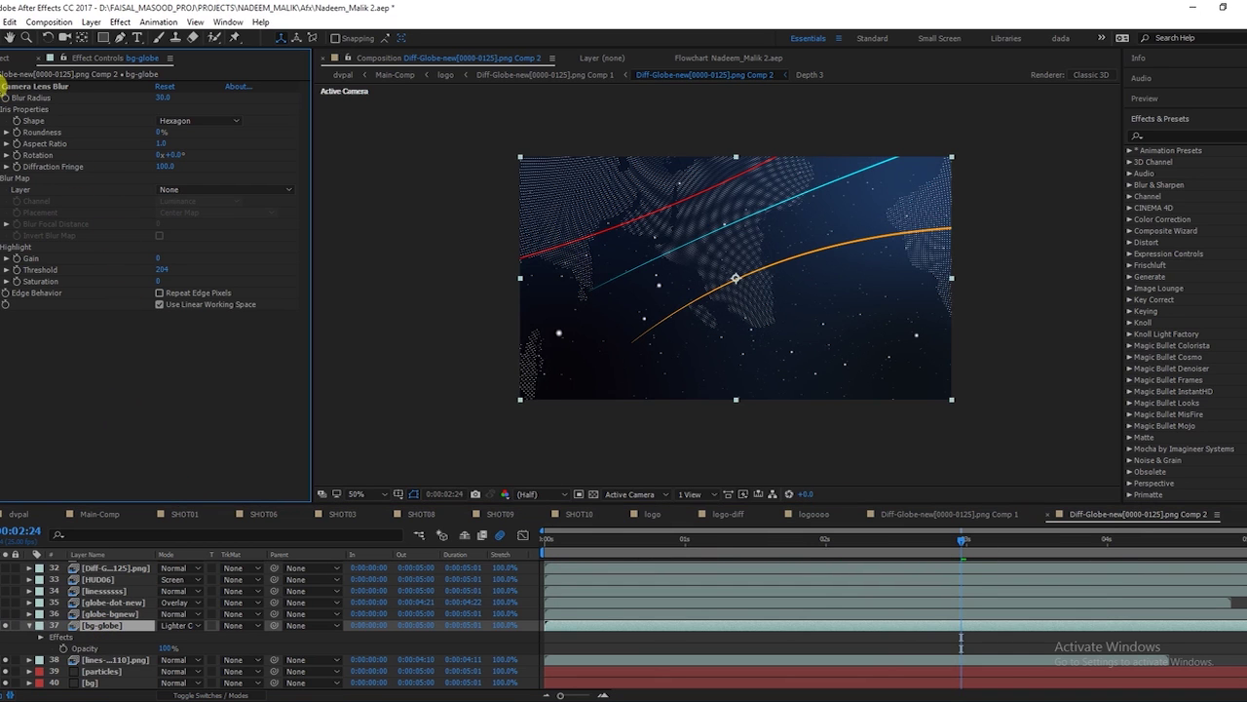
Set the viewer to full quality at Fit, preview the globe, and enable the globe-bgnew dotted map.
{"action": "key", "text": "/"}
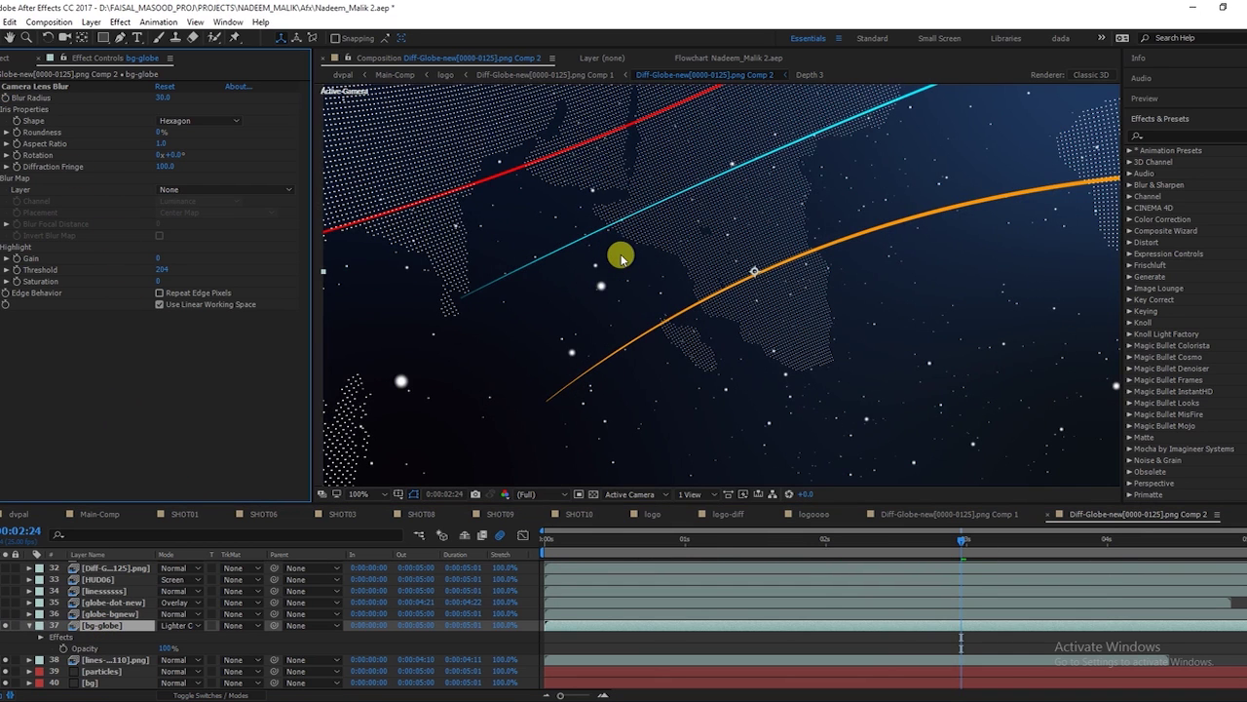
{"action": "left_click", "coordinate": [360, 494]}
{"action": "left_click", "coordinate": [362, 252]}
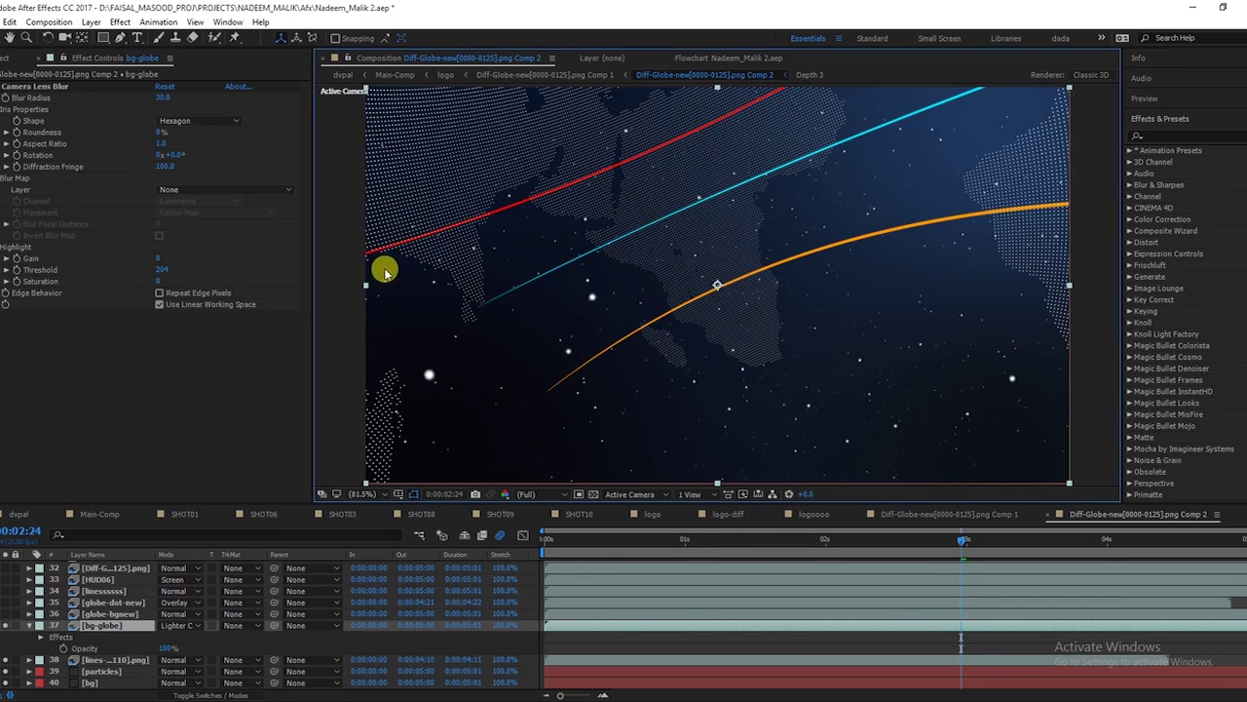
{"action": "left_click_drag", "start_coordinate": [590, 547], "coordinate": [890, 557]}
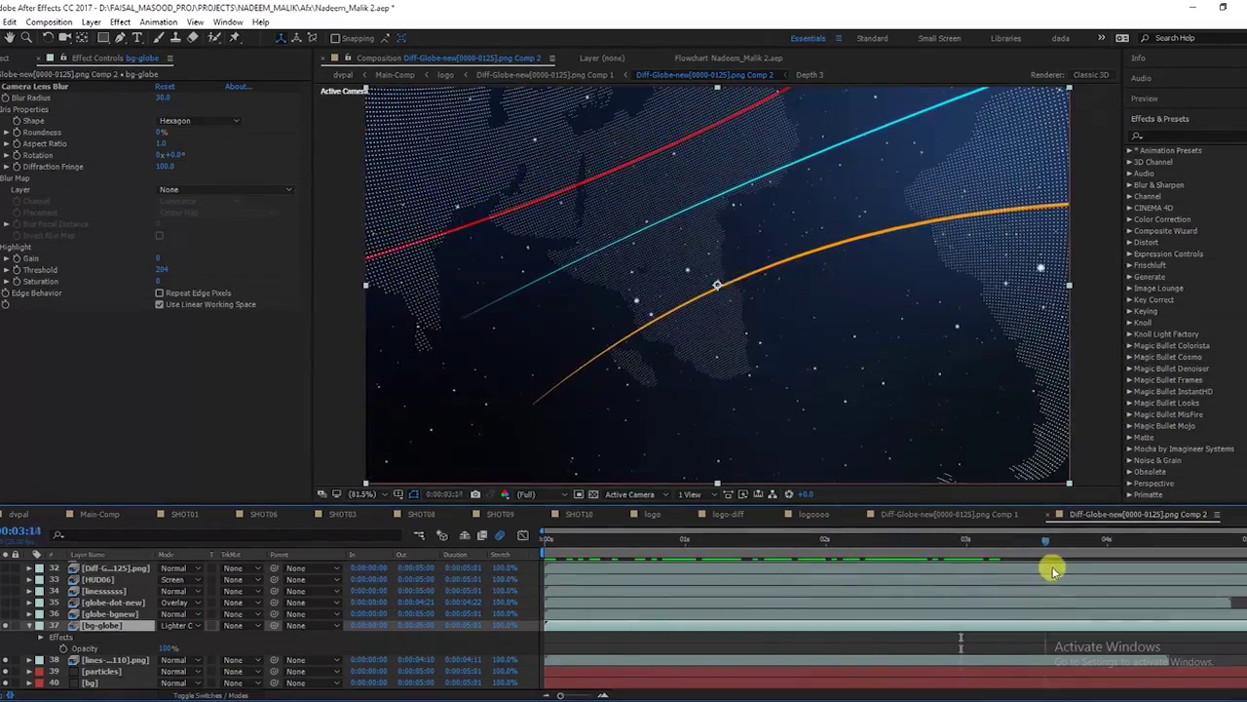
{"action": "left_click_drag", "start_coordinate": [890, 557], "coordinate": [1085, 558]}
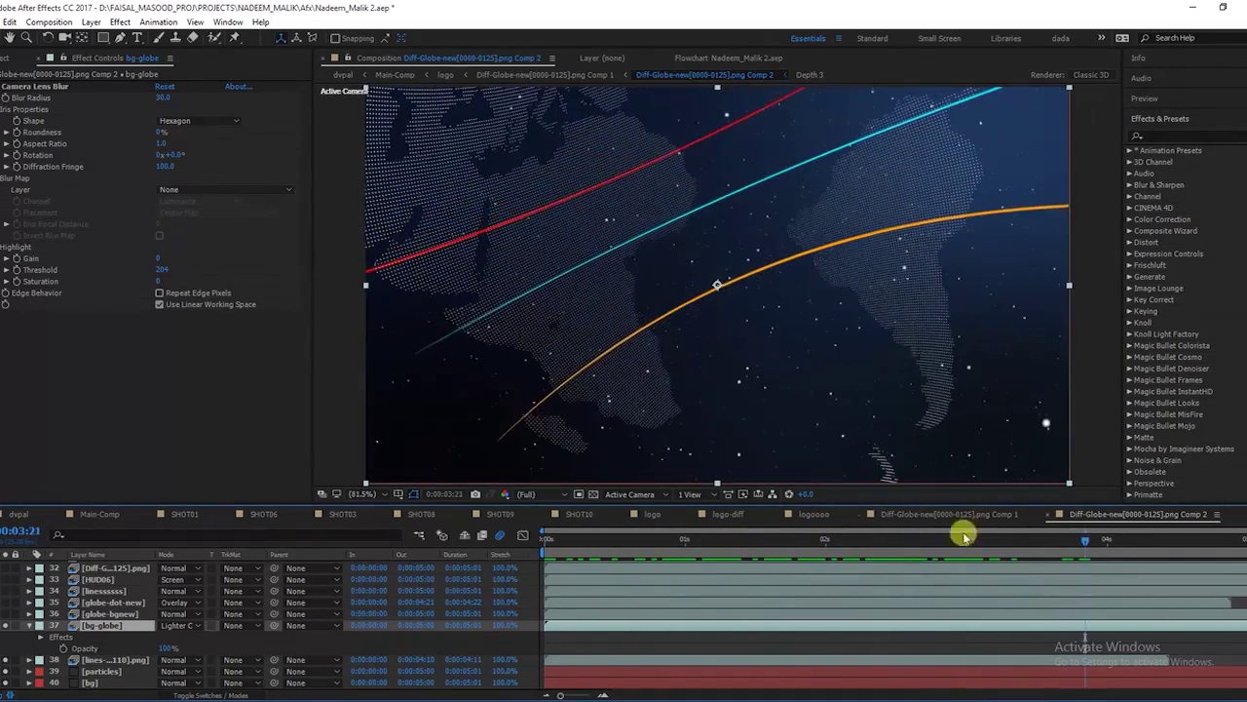
{"action": "left_click", "coordinate": [6, 614]}
{"action": "left_click", "coordinate": [99, 614]}
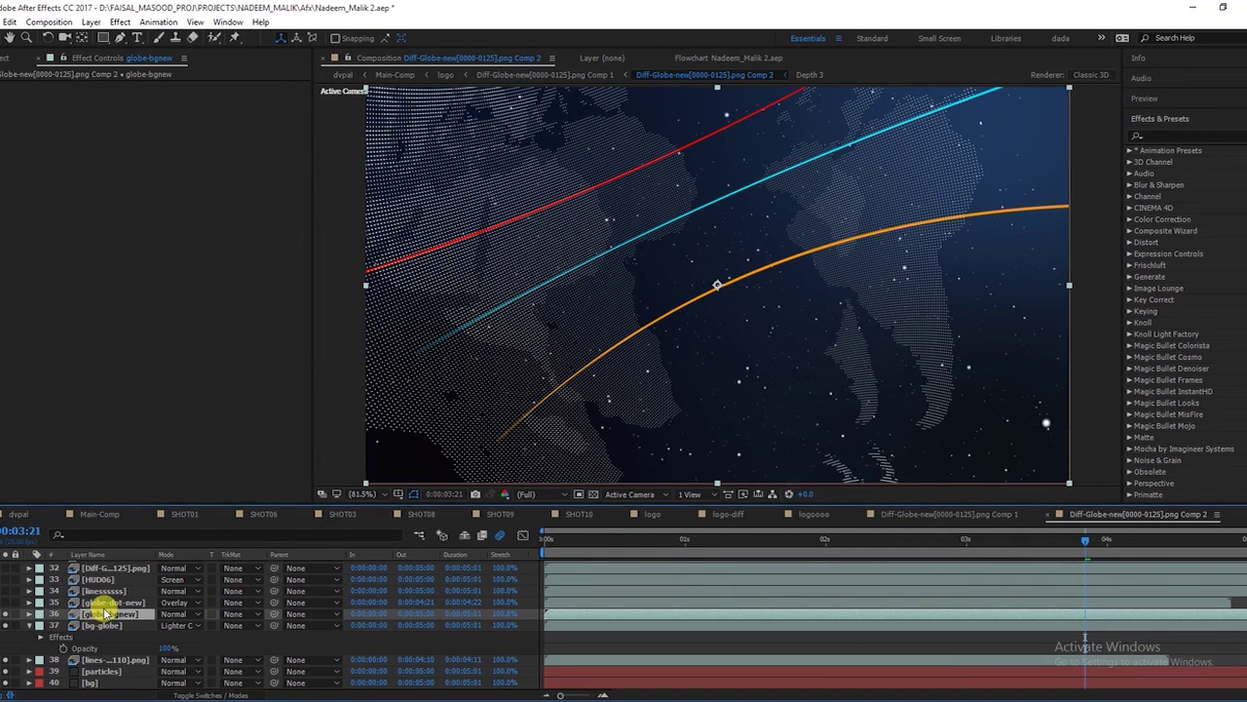
Check the bg-globe lens blur and globe-bgnew effects, then enable the globe-dot-new layer.
{"action": "left_click", "coordinate": [103, 625]}
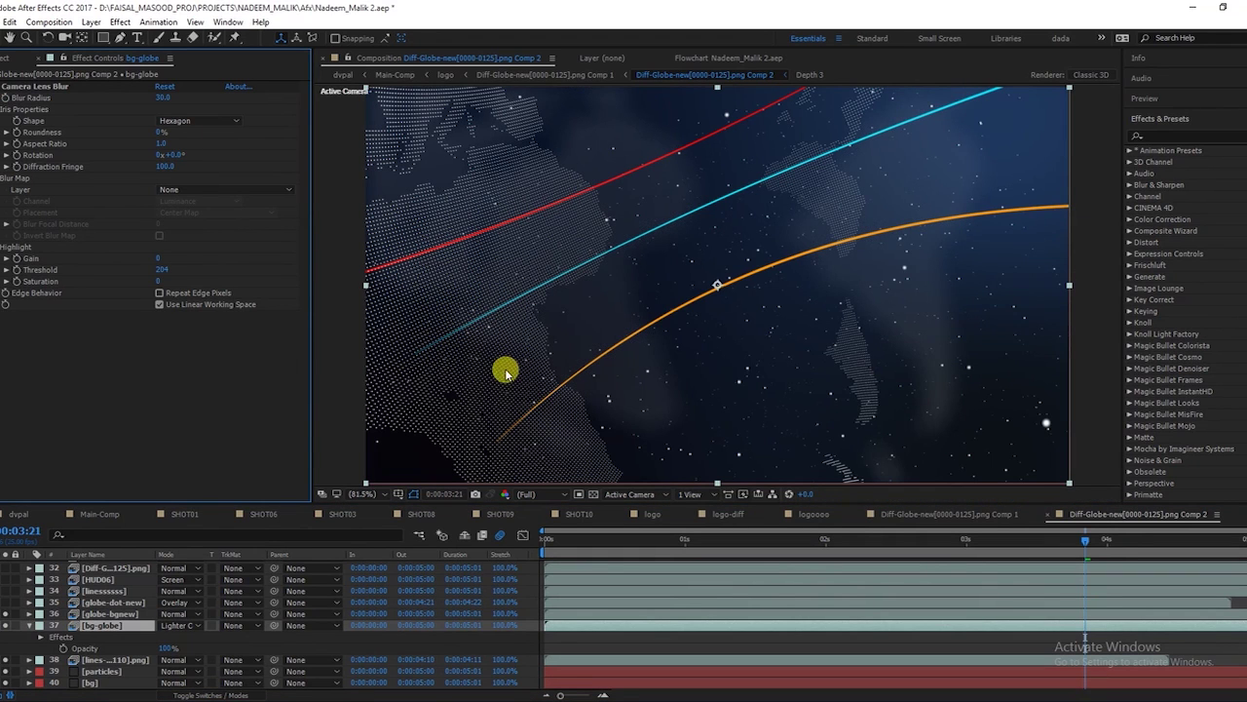
{"action": "left_click", "coordinate": [111, 614]}
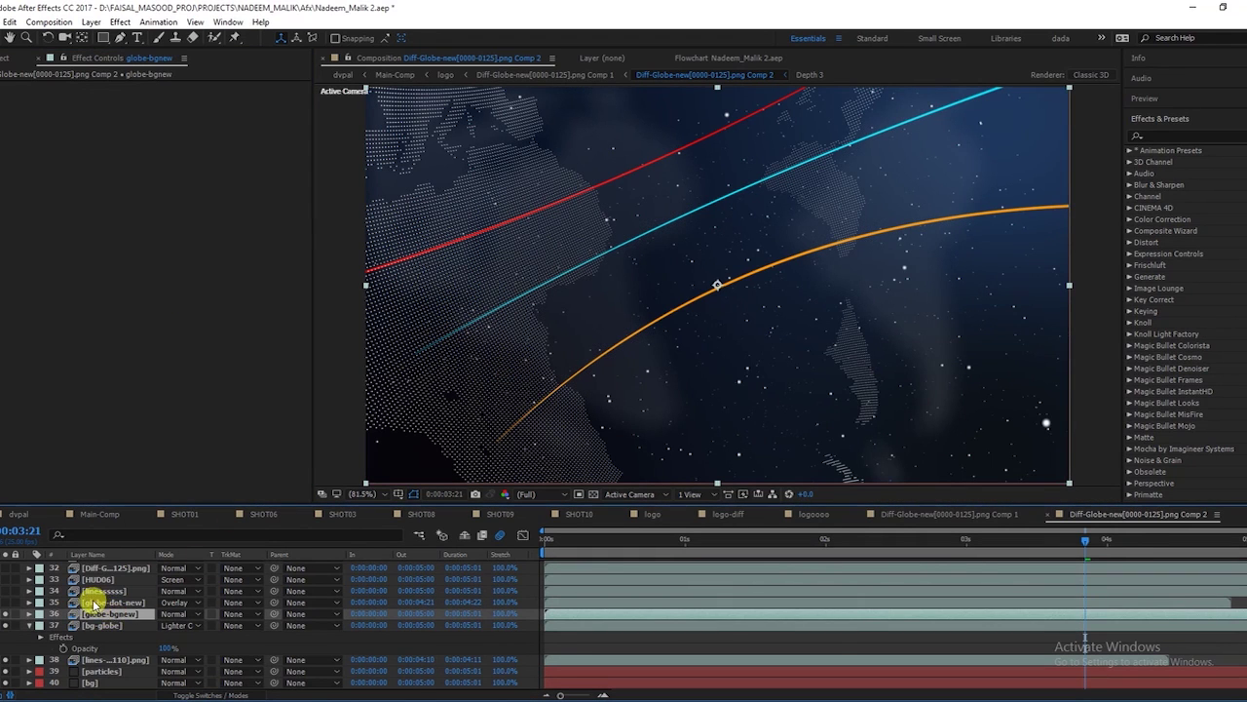
{"action": "left_click", "coordinate": [107, 602]}
{"action": "left_click", "coordinate": [5, 602]}
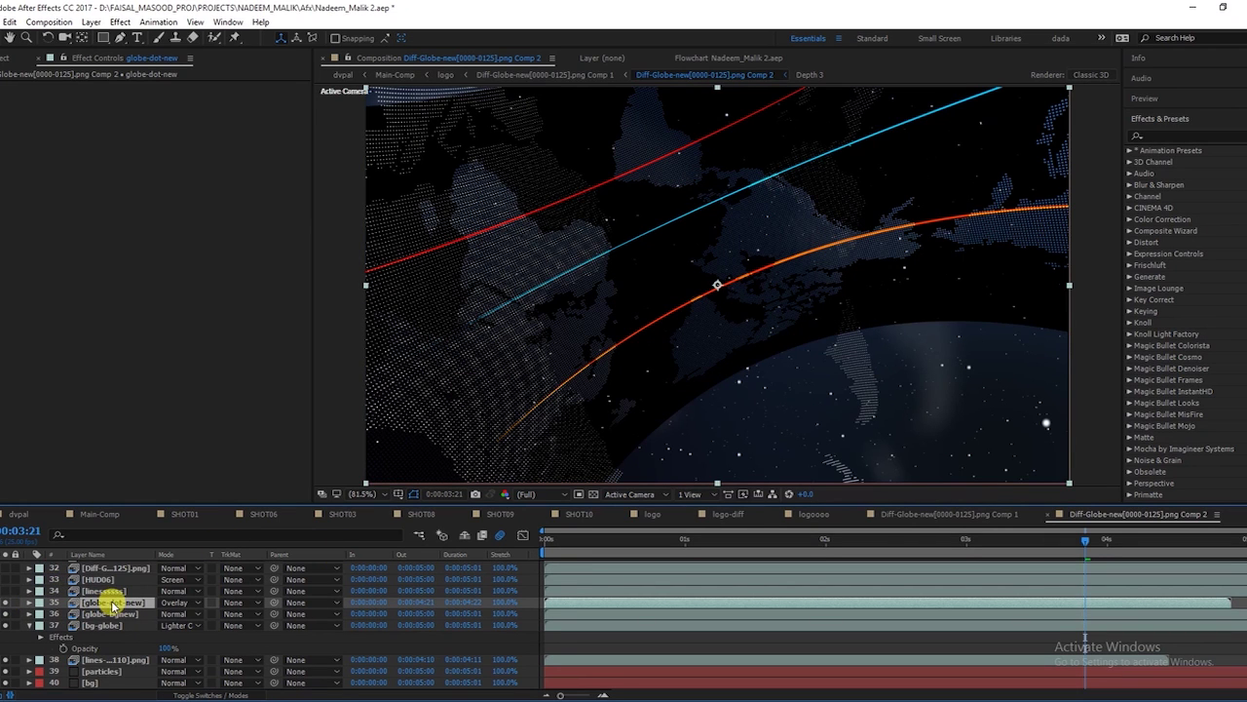
{"action": "key", "text": "comma"}
{"action": "key", "text": "comma"}
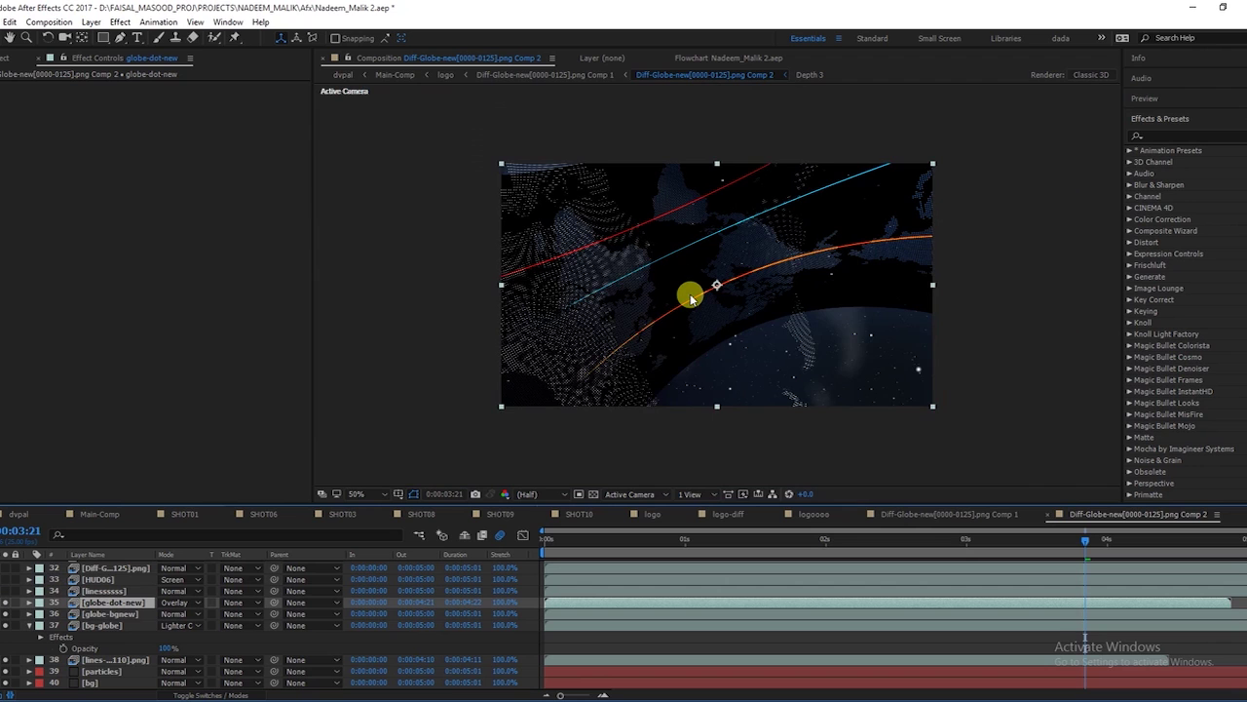
{"action": "key", "text": "period"}
{"action": "key", "text": "period"}
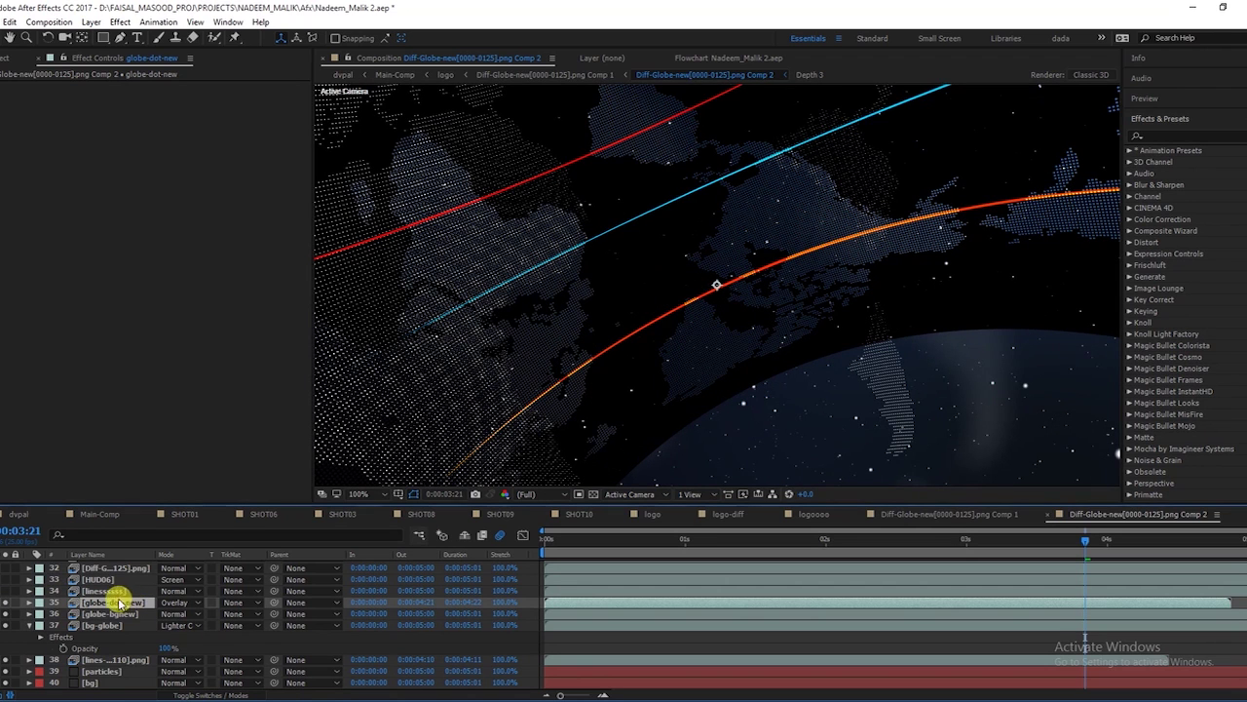
Enable the linessssss layer, inspect its Glow settings, and view HUD06's Fill and Glow.
{"action": "left_click", "coordinate": [110, 591]}
{"action": "left_click", "coordinate": [6, 590]}
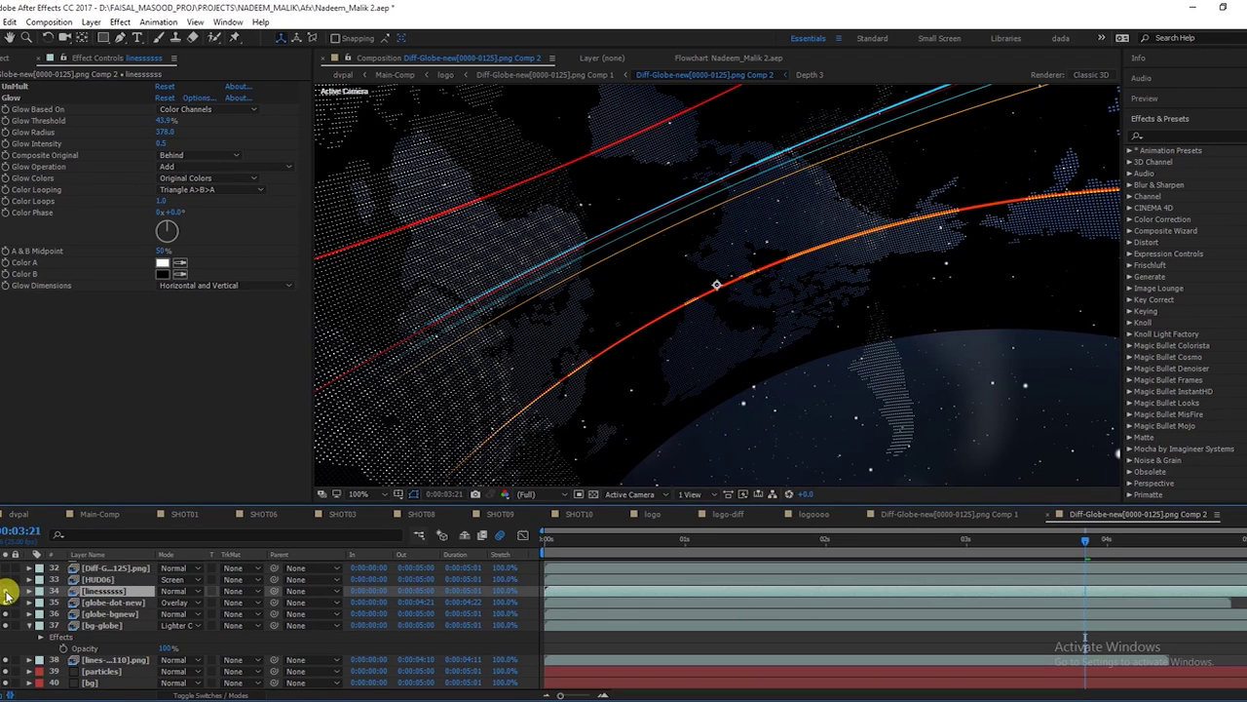
{"action": "left_click", "coordinate": [8, 98]}
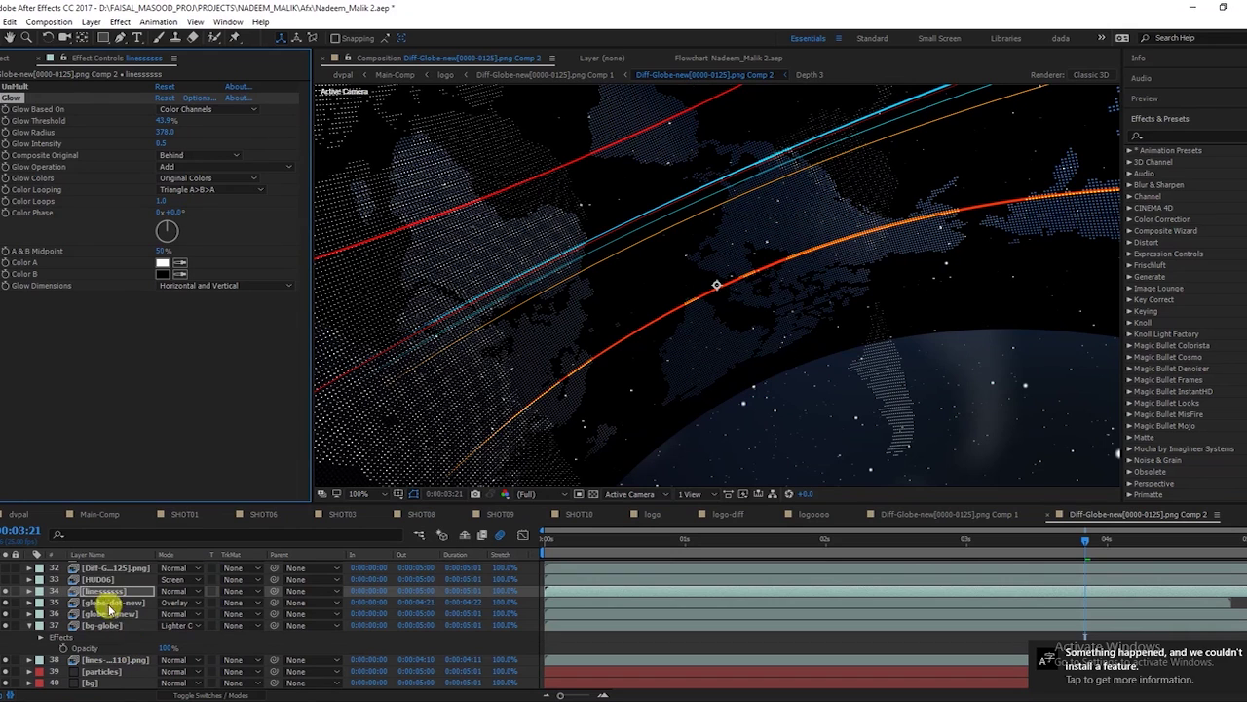
{"action": "left_click", "coordinate": [98, 579]}
Turn on the HUD06 layer and preview the first frames from the comp start.
{"action": "left_click", "coordinate": [5, 580]}
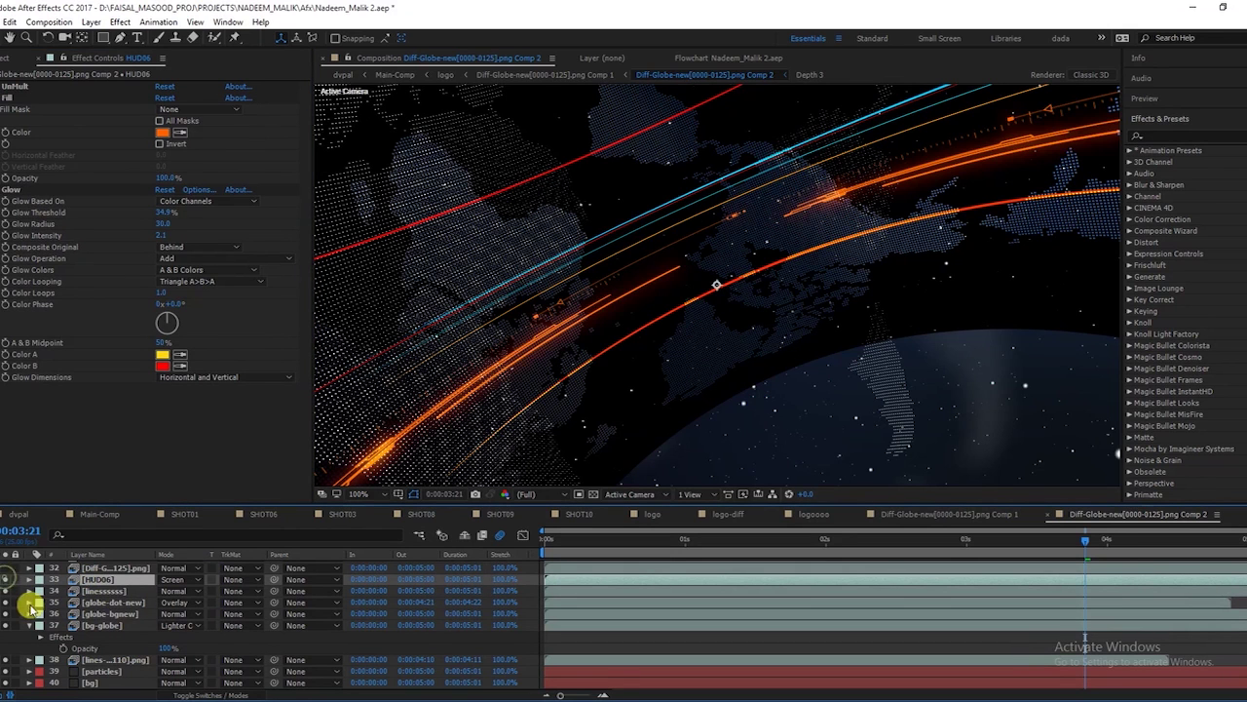
{"action": "scroll", "coordinate": [95, 611], "scroll_direction": "up", "scroll_amount": 1}
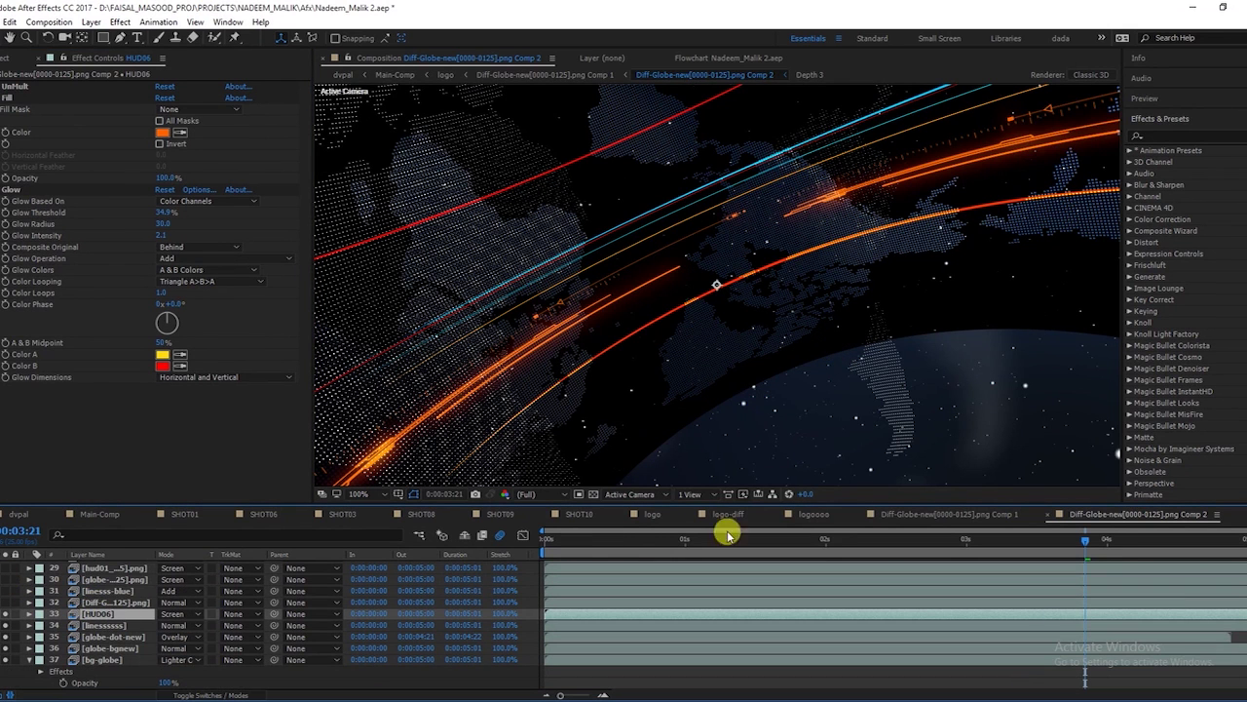
{"action": "left_click", "coordinate": [549, 539]}
{"action": "left_click_drag", "start_coordinate": [527, 549], "coordinate": [740, 580]}
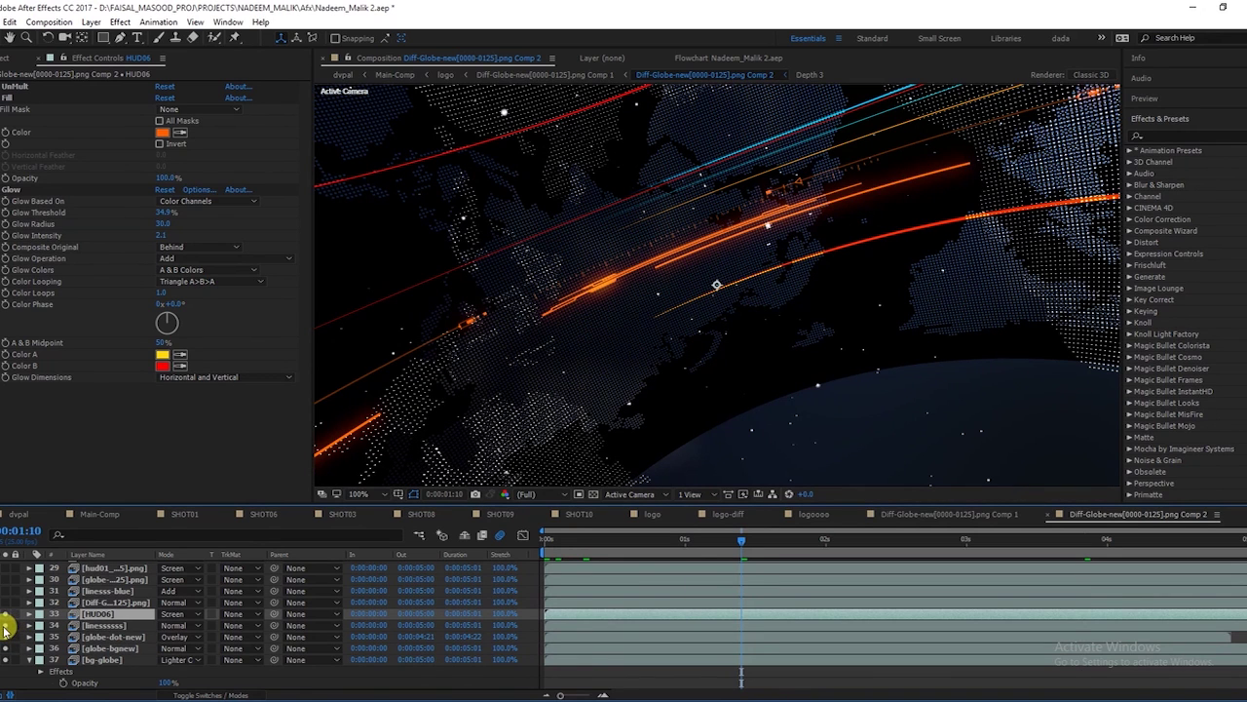
{"action": "scroll", "coordinate": [97, 634], "scroll_direction": "down", "scroll_amount": 2}
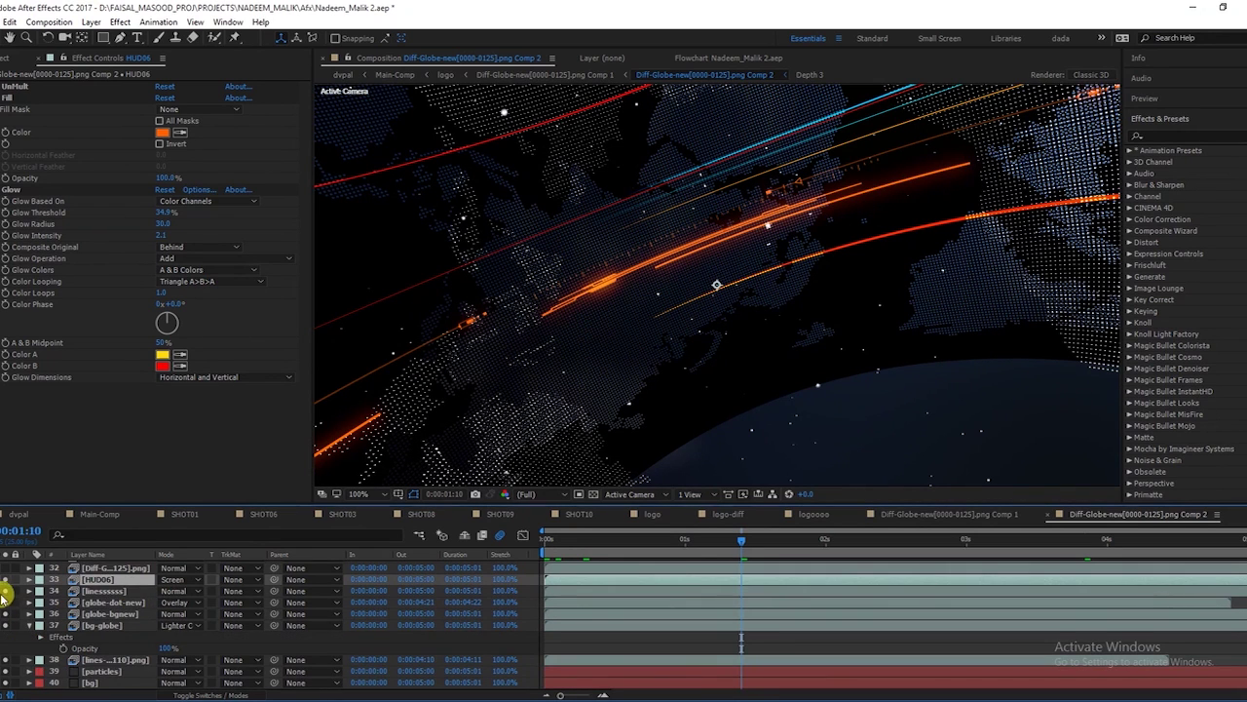
Solo HUD06, preview later streaks, collapse the Fill effect, and compare against the transparency grid.
{"action": "left_click", "coordinate": [23, 666]}
{"action": "left_click", "coordinate": [12, 687]}
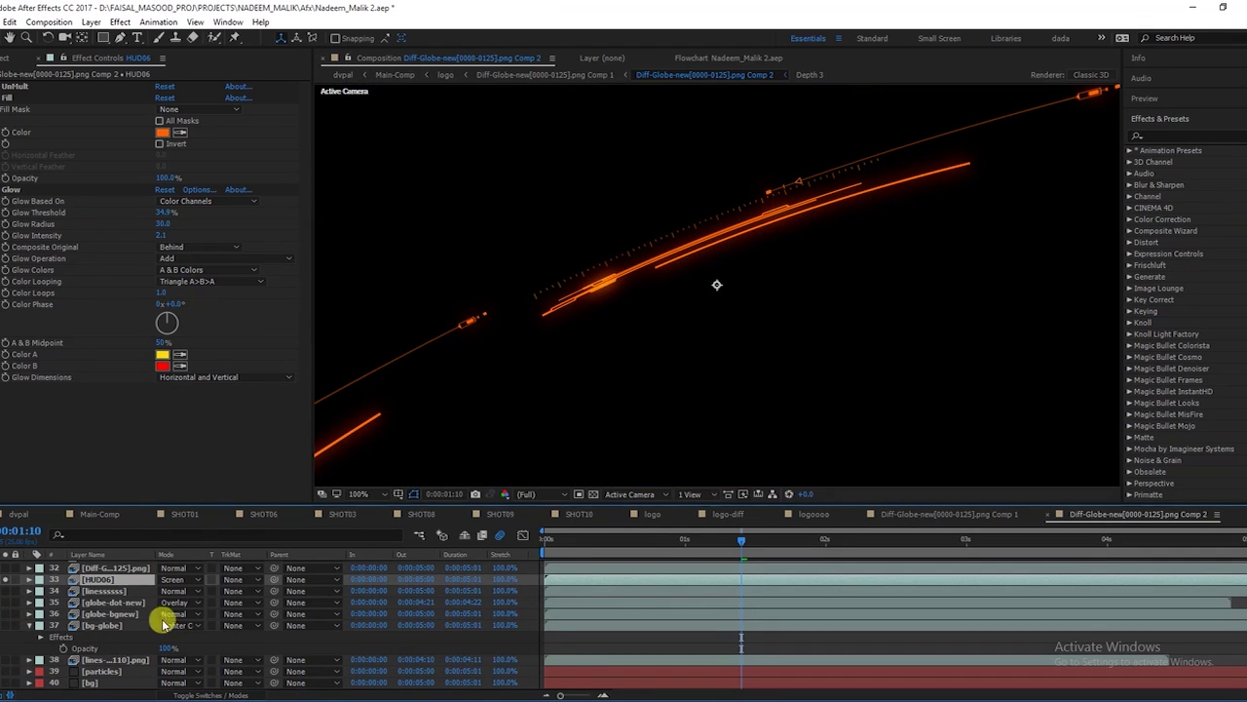
{"action": "scroll", "coordinate": [94, 616], "scroll_direction": "up", "scroll_amount": 2}
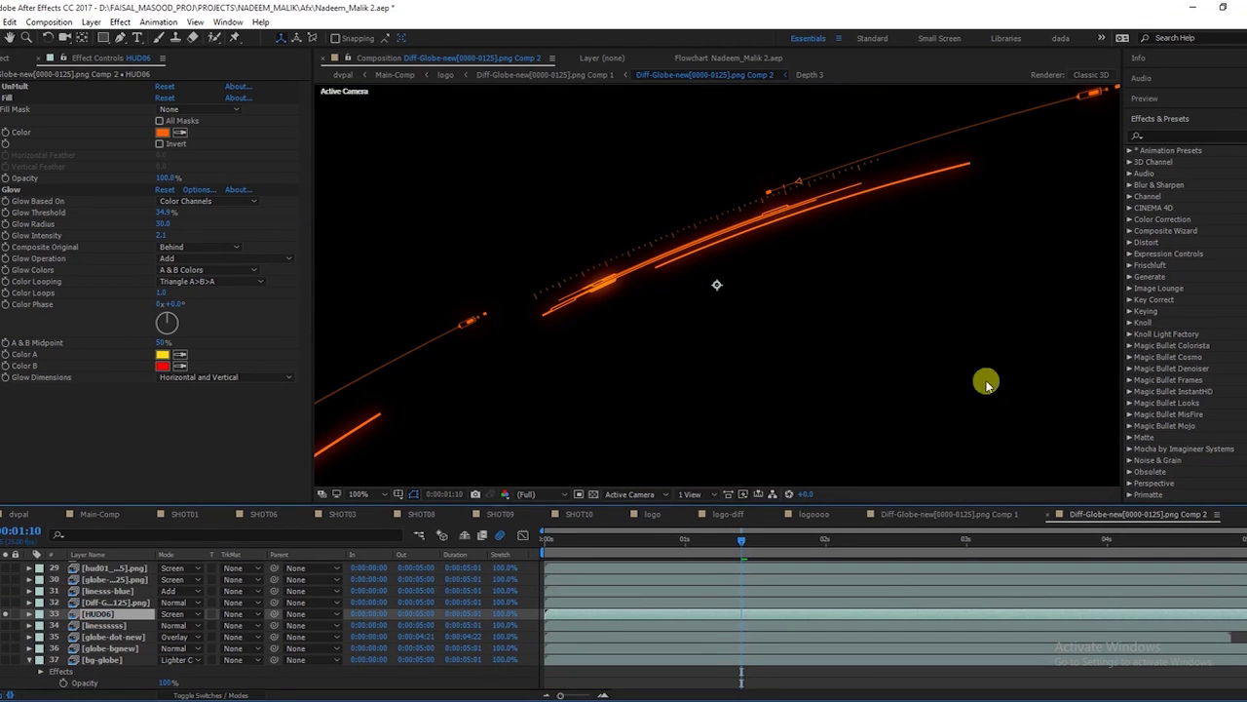
{"action": "left_click_drag", "start_coordinate": [790, 546], "coordinate": [865, 659]}
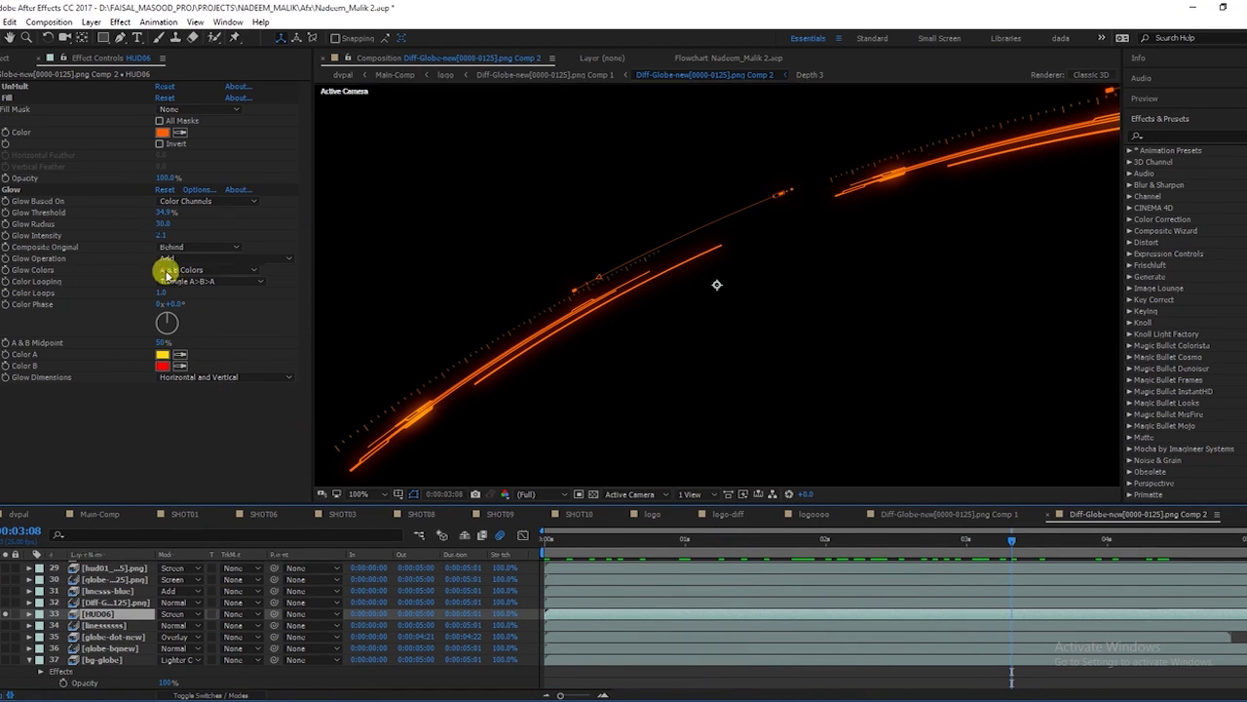
{"action": "left_click", "coordinate": [3, 98]}
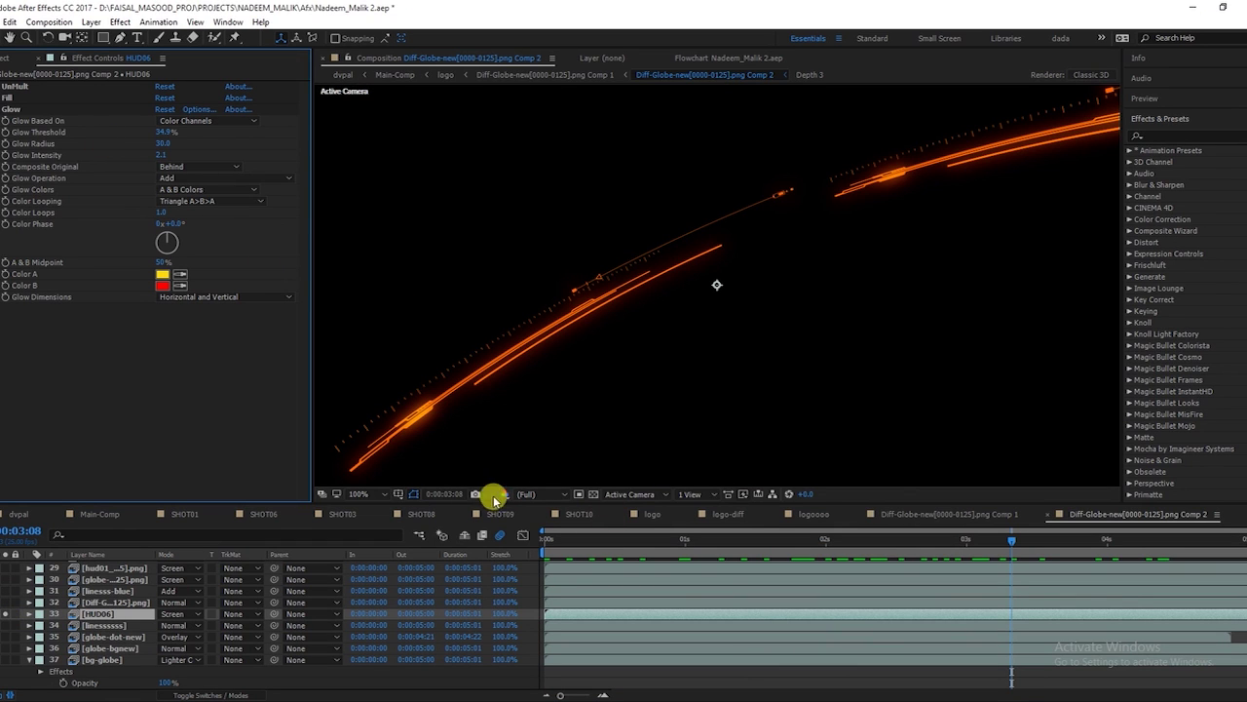
{"action": "left_click", "coordinate": [589, 496]}
{"action": "left_click", "coordinate": [592, 495]}
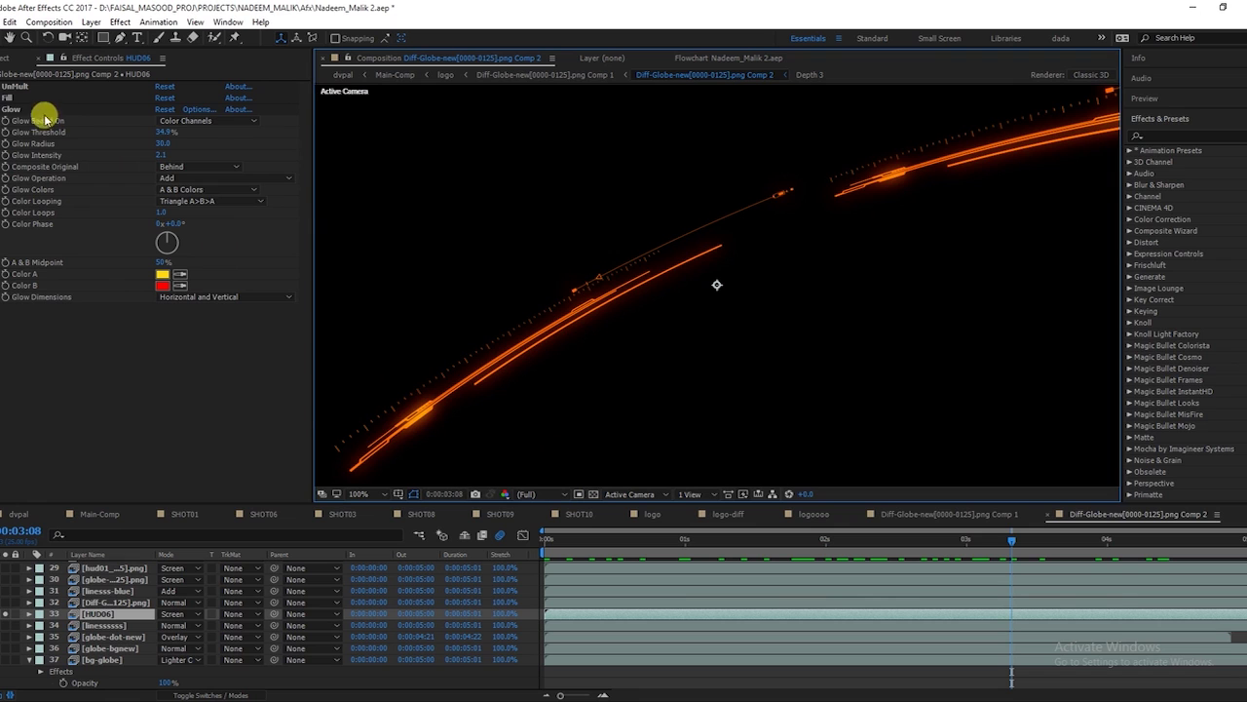
{"action": "left_click", "coordinate": [8, 100]}
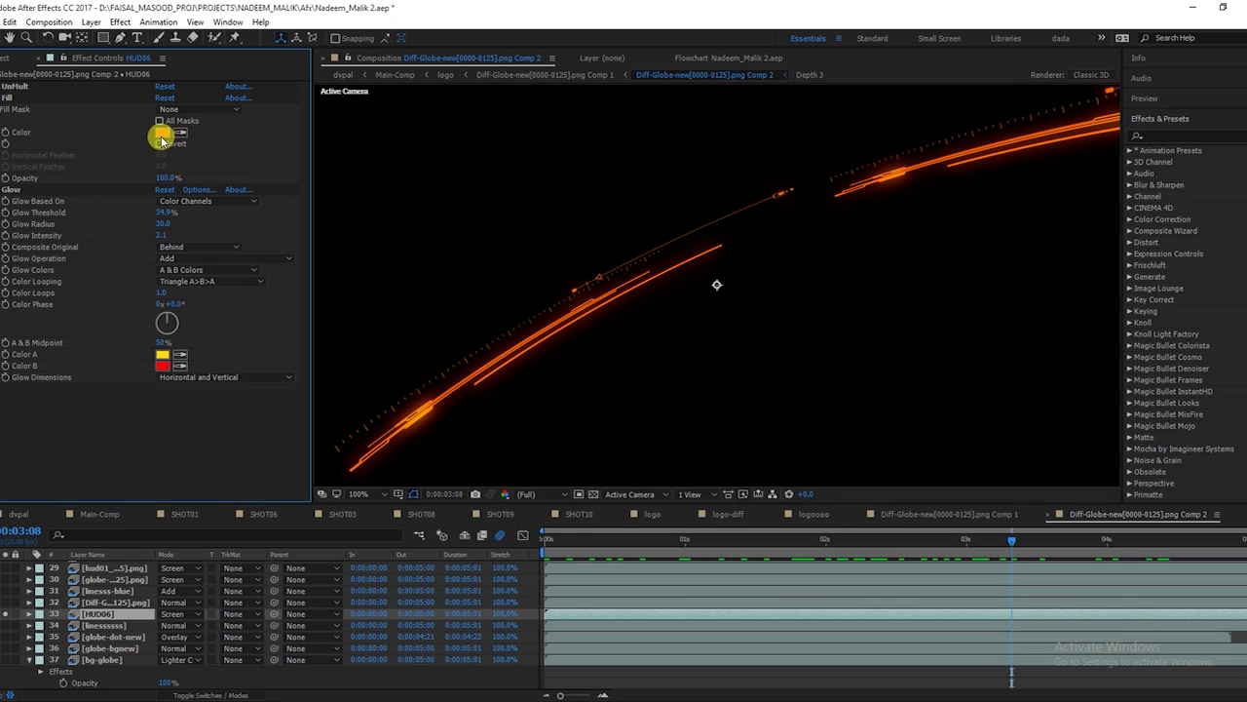
{"action": "left_click", "coordinate": [162, 137]}
{"action": "mouse_move", "coordinate": [432, 444]}
{"action": "left_mouse_down"}
{"action": "mouse_move", "coordinate": [417, 601]}
{"action": "mouse_move", "coordinate": [420, 586]}
{"action": "left_mouse_up"}
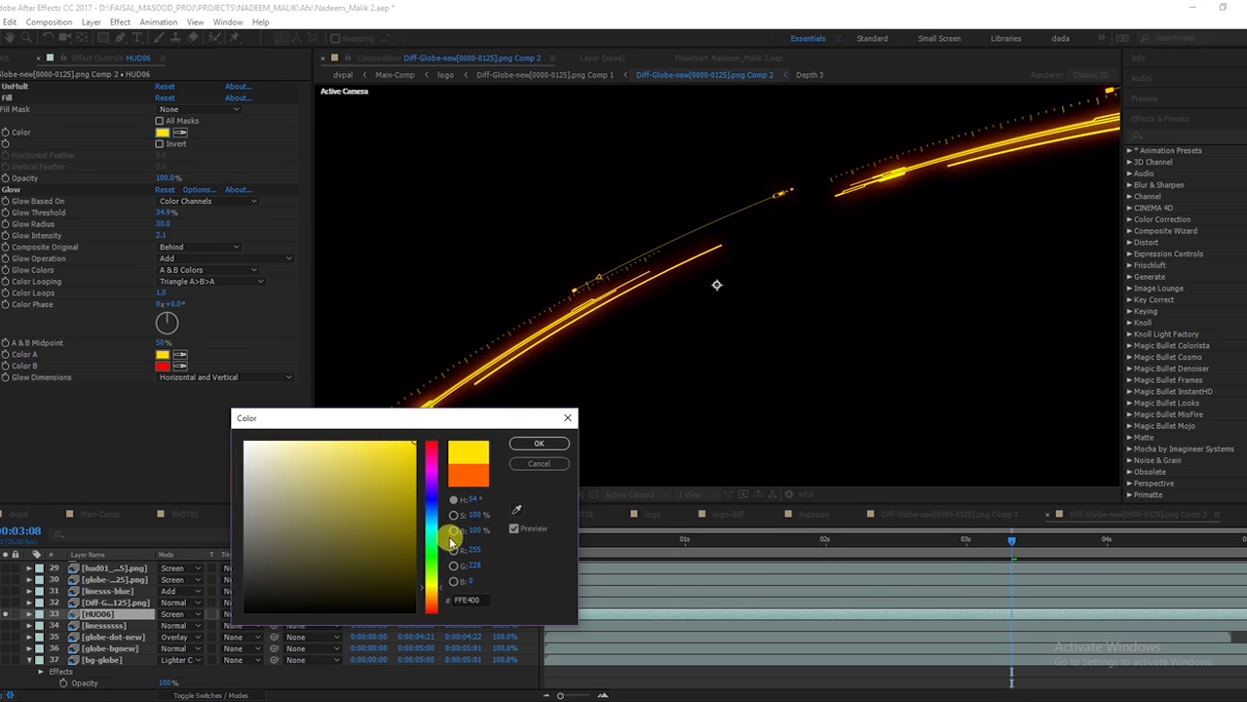
{"action": "left_click", "coordinate": [539, 464]}
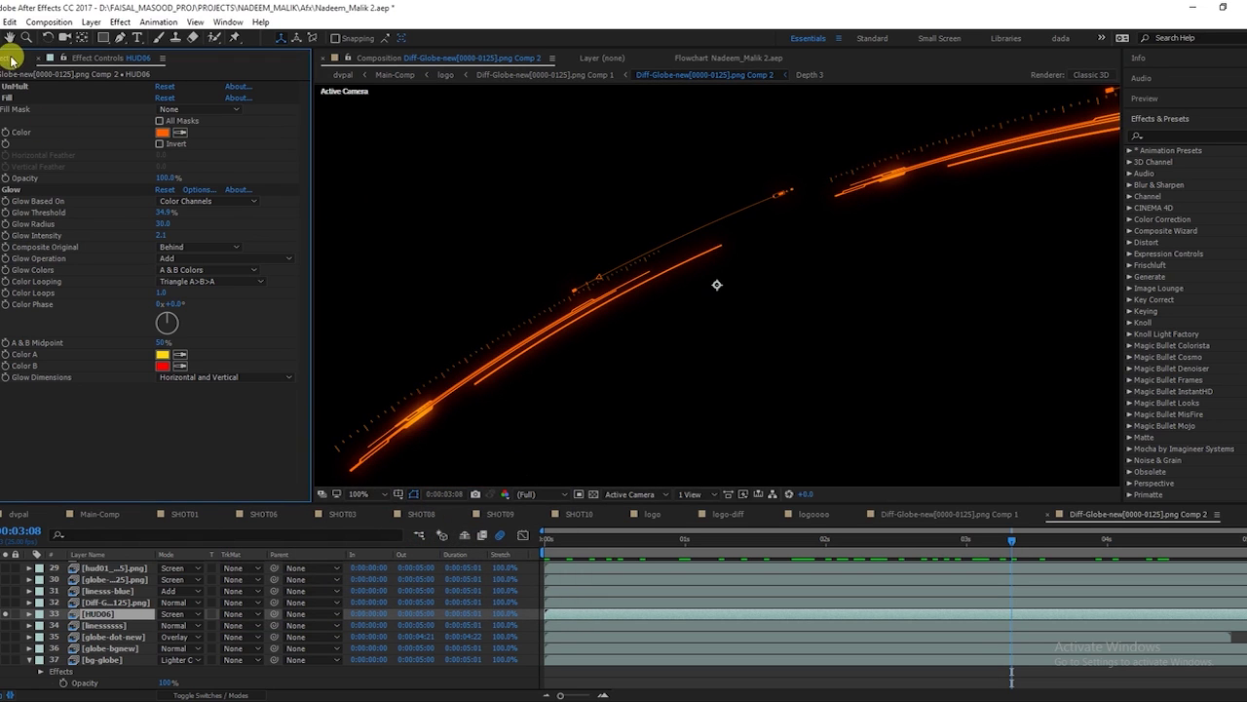
{"action": "left_click", "coordinate": [3, 97]}
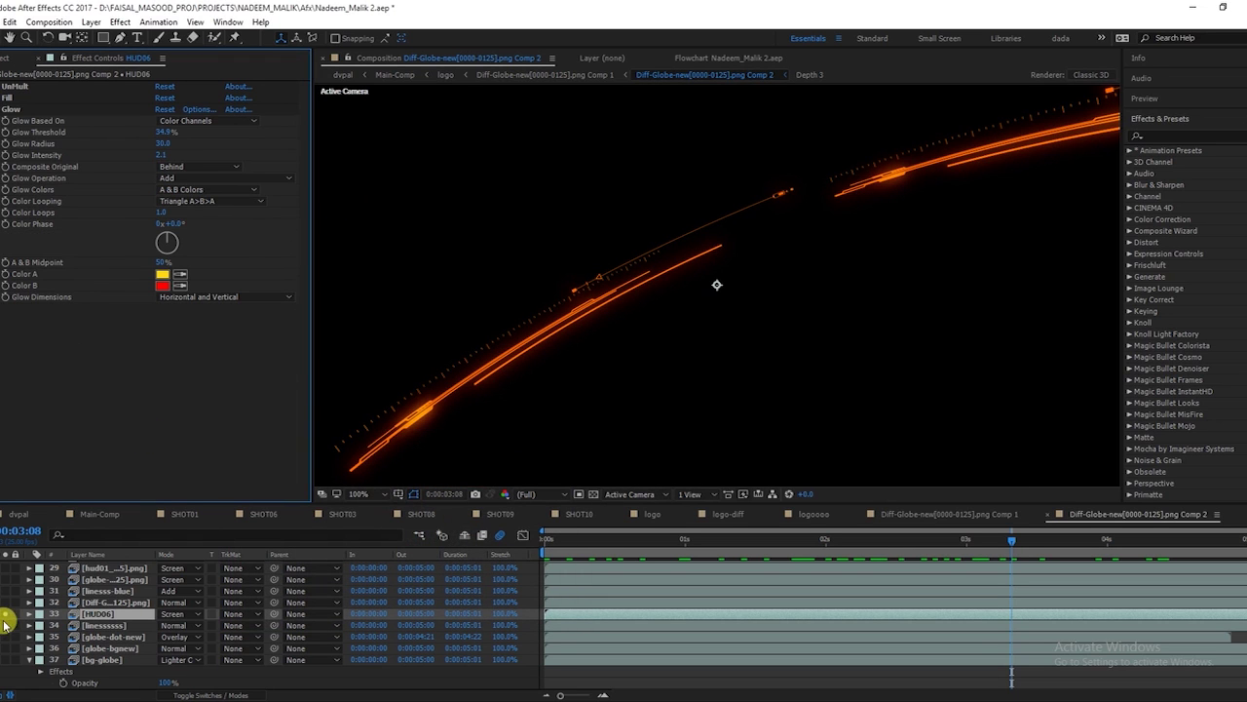
{"action": "left_click", "coordinate": [93, 602]}
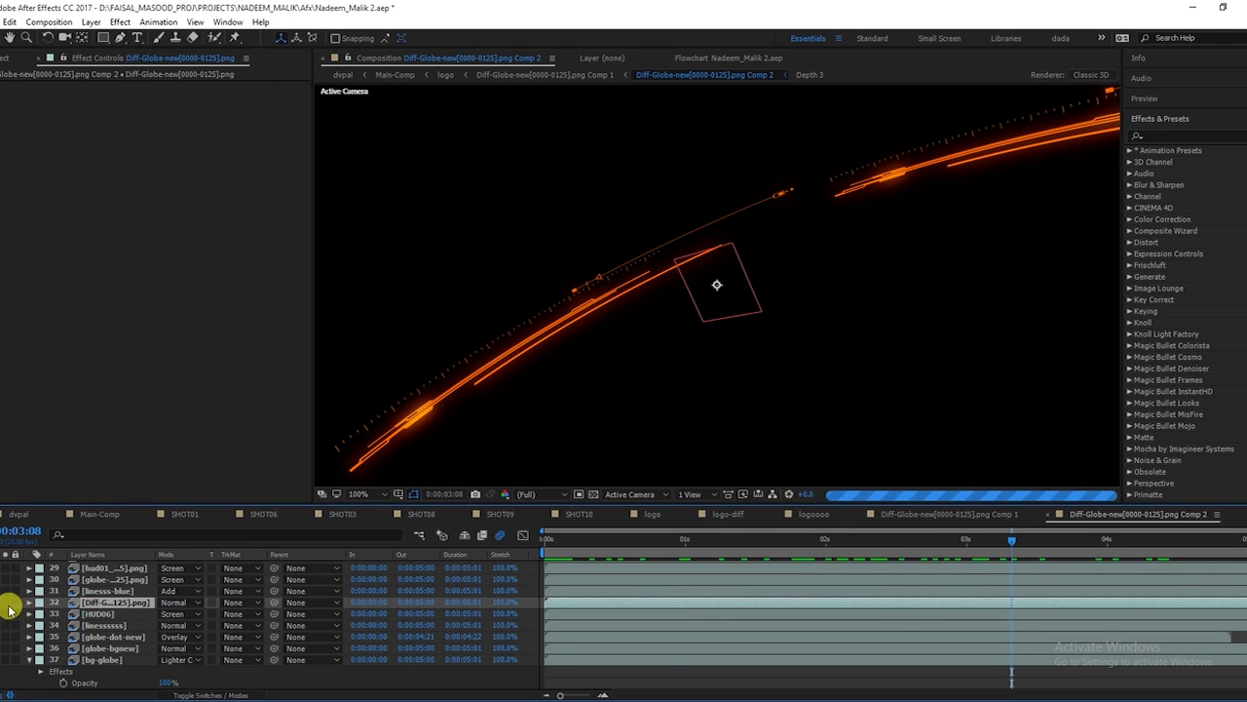
View the soloed Diff-Globe render at full quality with Fit magnification and scrub to an earlier moment.
{"action": "key", "text": "comma"}
{"action": "key", "text": "comma"}
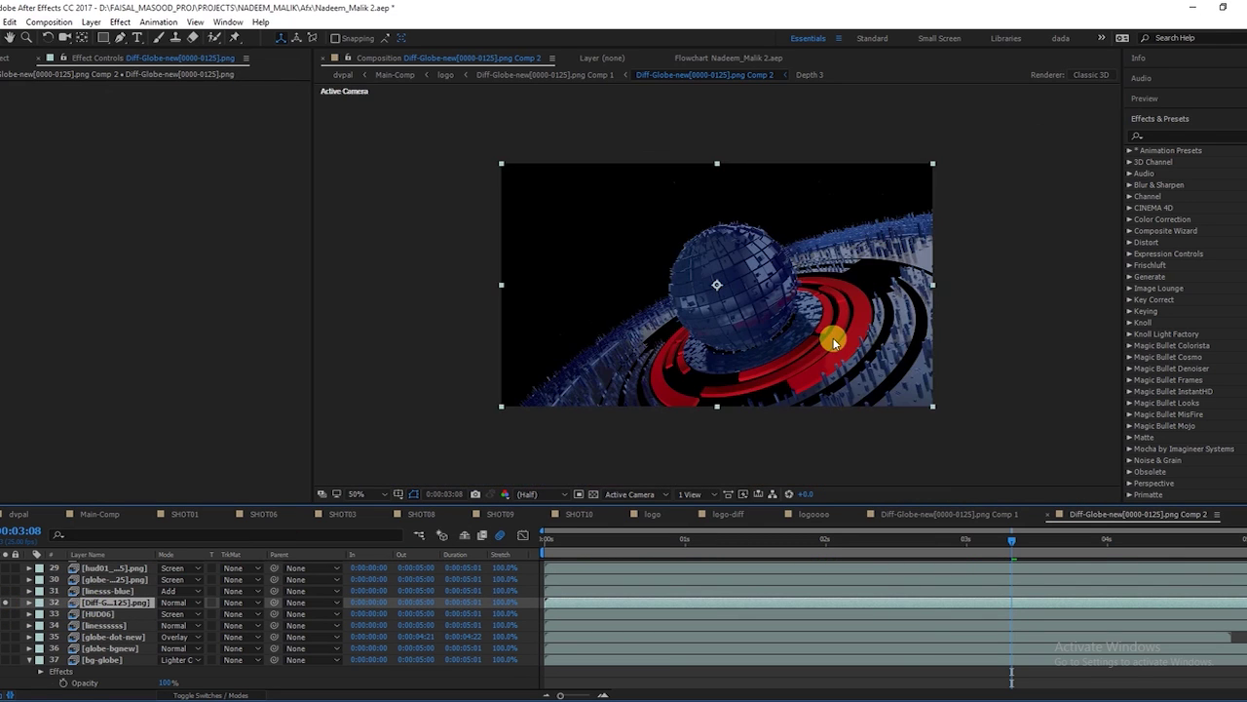
{"action": "key", "text": "period"}
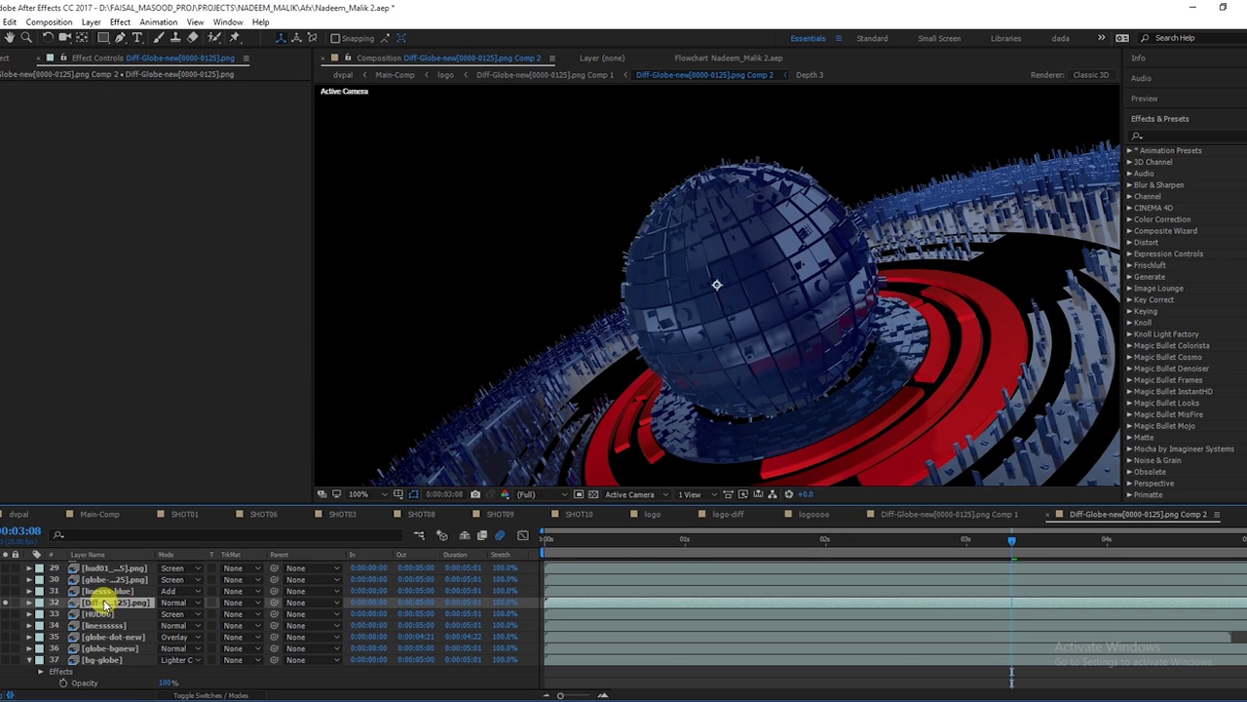
{"action": "scroll", "coordinate": [707, 273], "scroll_direction": "down", "scroll_amount": 4}
{"action": "scroll", "coordinate": [703, 273], "scroll_direction": "up", "scroll_amount": 4}
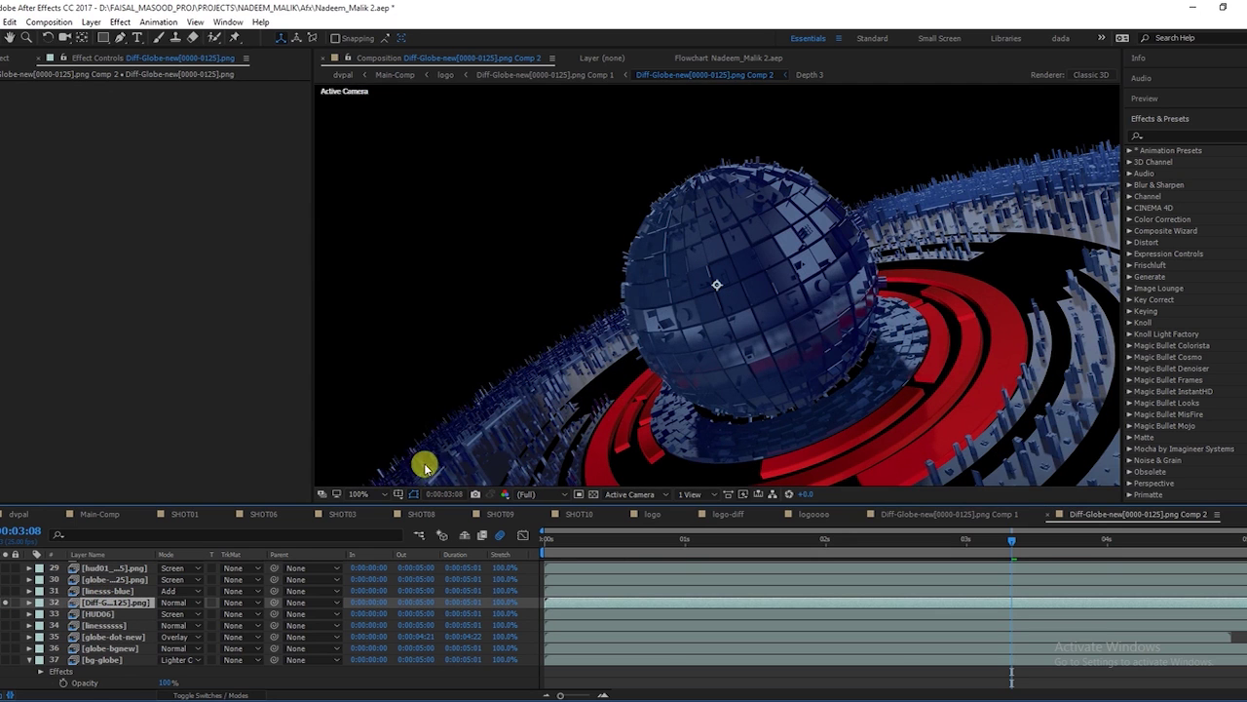
{"action": "left_click", "coordinate": [363, 495]}
{"action": "left_click", "coordinate": [370, 260]}
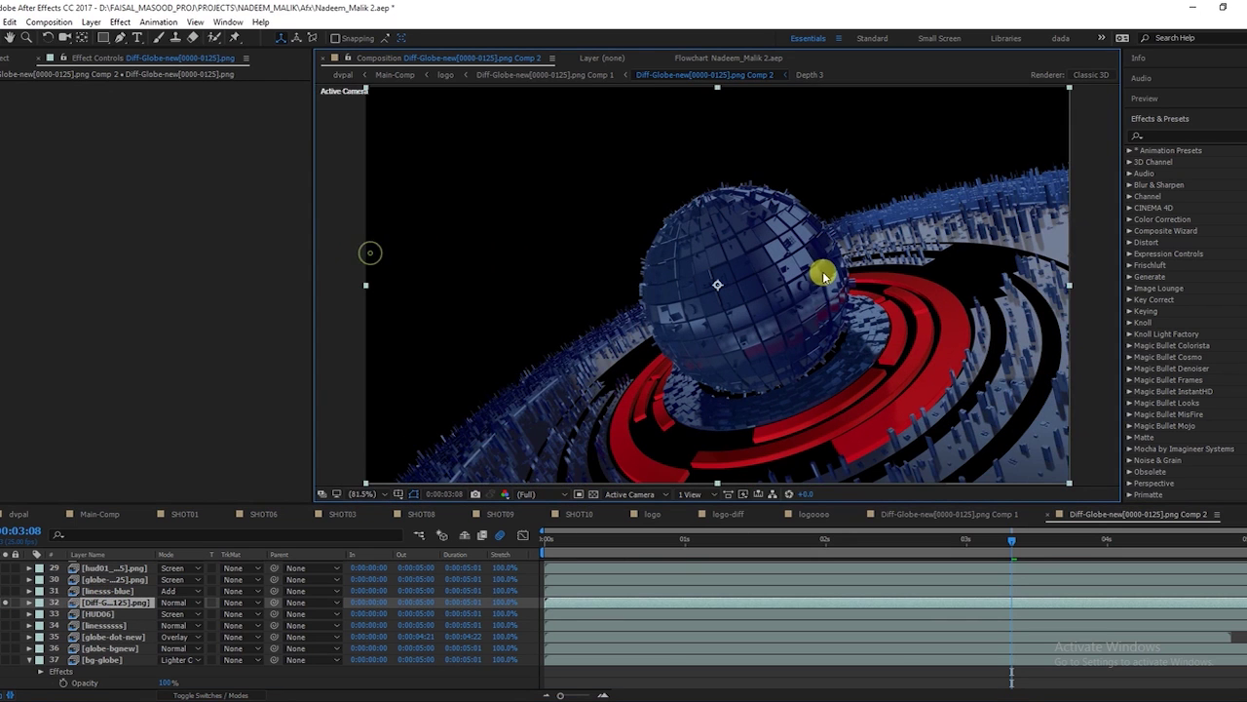
{"action": "mouse_move", "coordinate": [608, 558]}
{"action": "left_mouse_down"}
{"action": "mouse_move", "coordinate": [764, 565]}
{"action": "mouse_move", "coordinate": [1236, 649]}
{"action": "mouse_move", "coordinate": [1114, 661]}
{"action": "mouse_move", "coordinate": [1070, 628]}
{"action": "mouse_move", "coordinate": [989, 643]}
{"action": "left_mouse_up"}
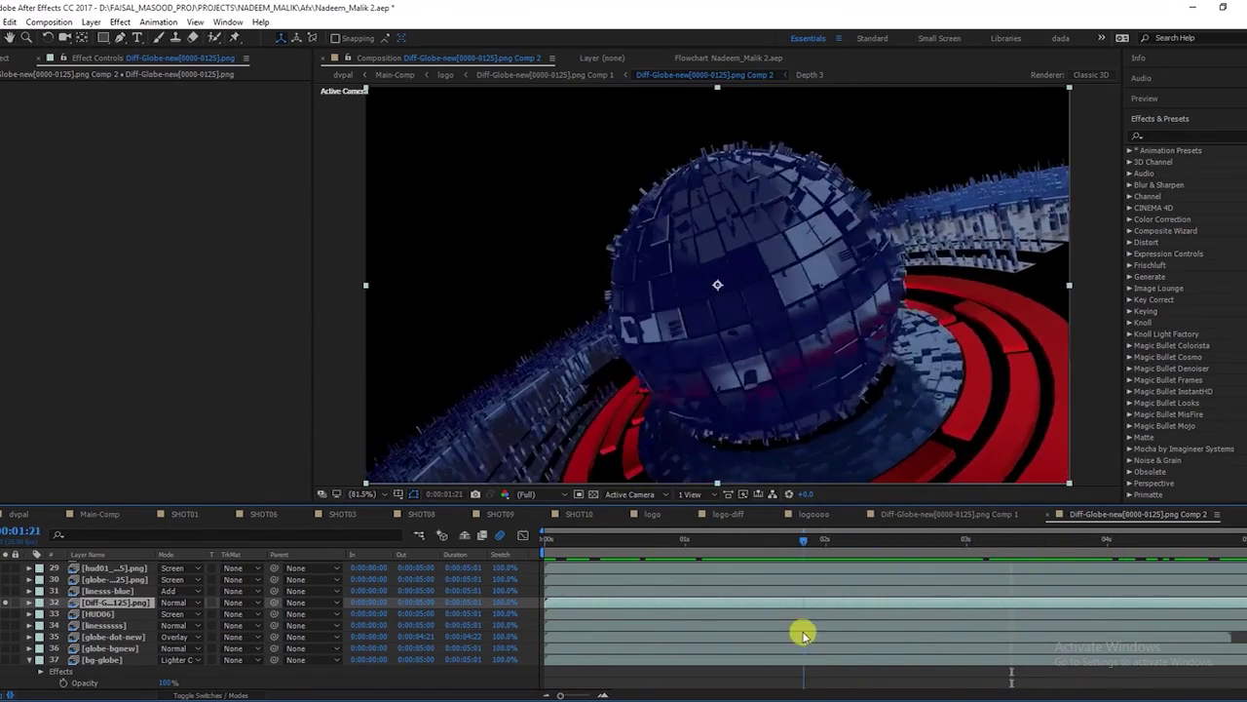
Solo the linesss-blue layer and play back its animation from an earlier frame.
{"action": "left_click", "coordinate": [93, 591]}
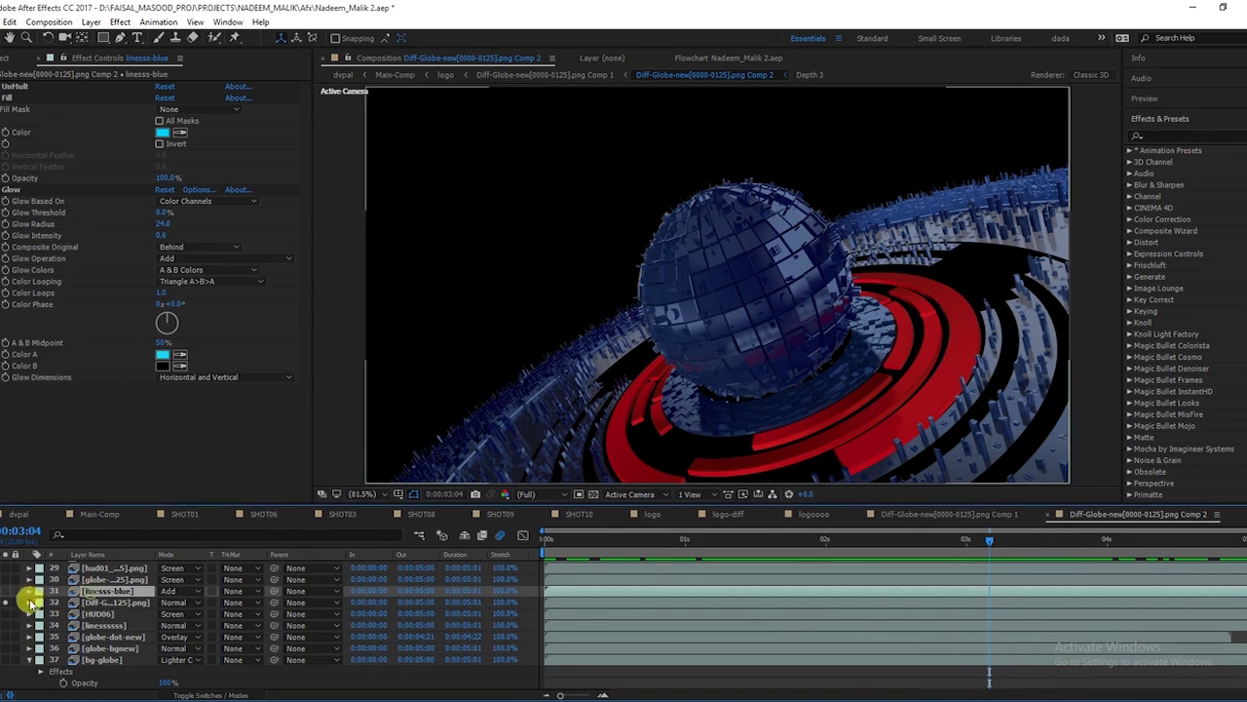
{"action": "left_click", "coordinate": [6, 591]}
{"action": "left_click", "coordinate": [6, 593]}
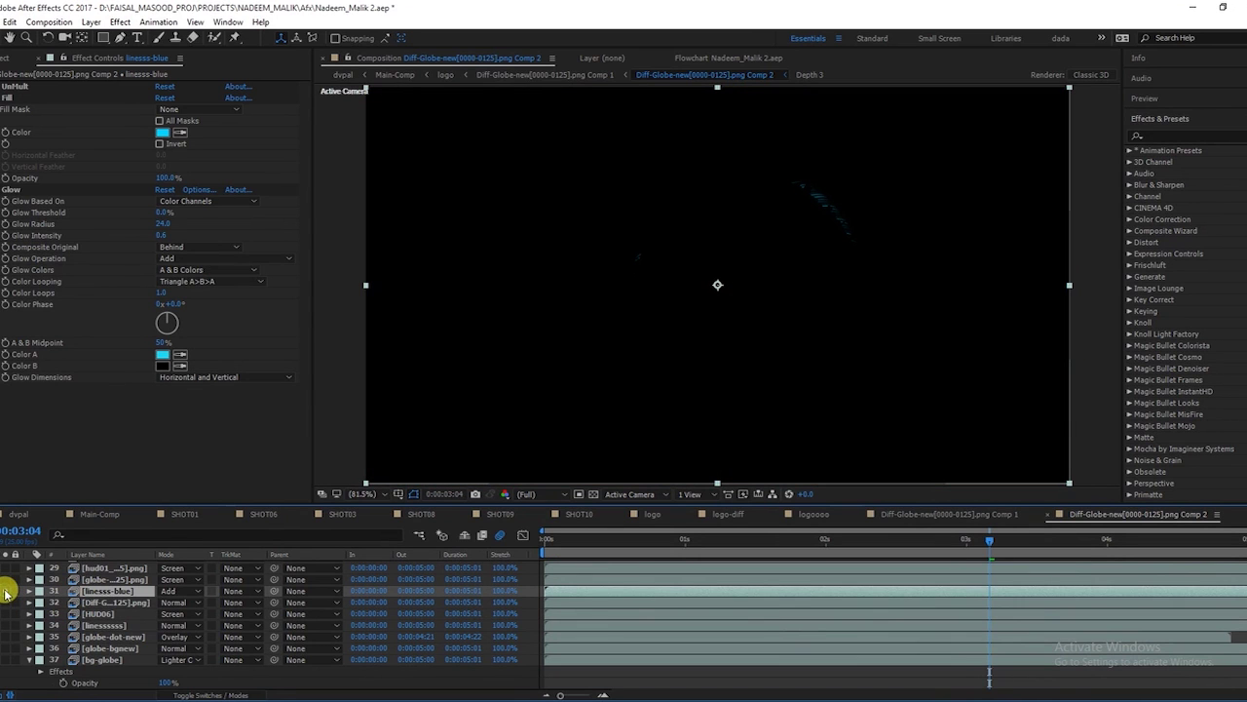
{"action": "left_click", "coordinate": [544, 538]}
{"action": "key", "text": "space"}
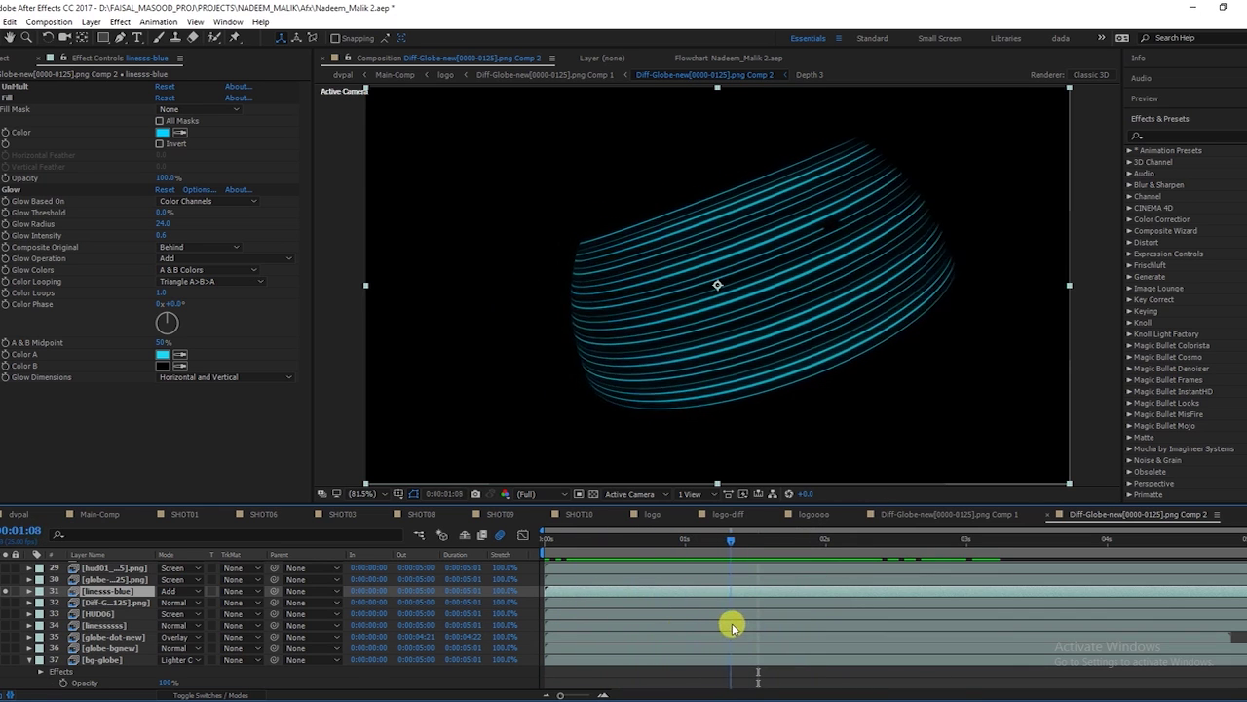
Compare the lines on the transparency grid, toggle UnMult leaving it on, then solo the dotted globe layer.
{"action": "left_click", "coordinate": [581, 495]}
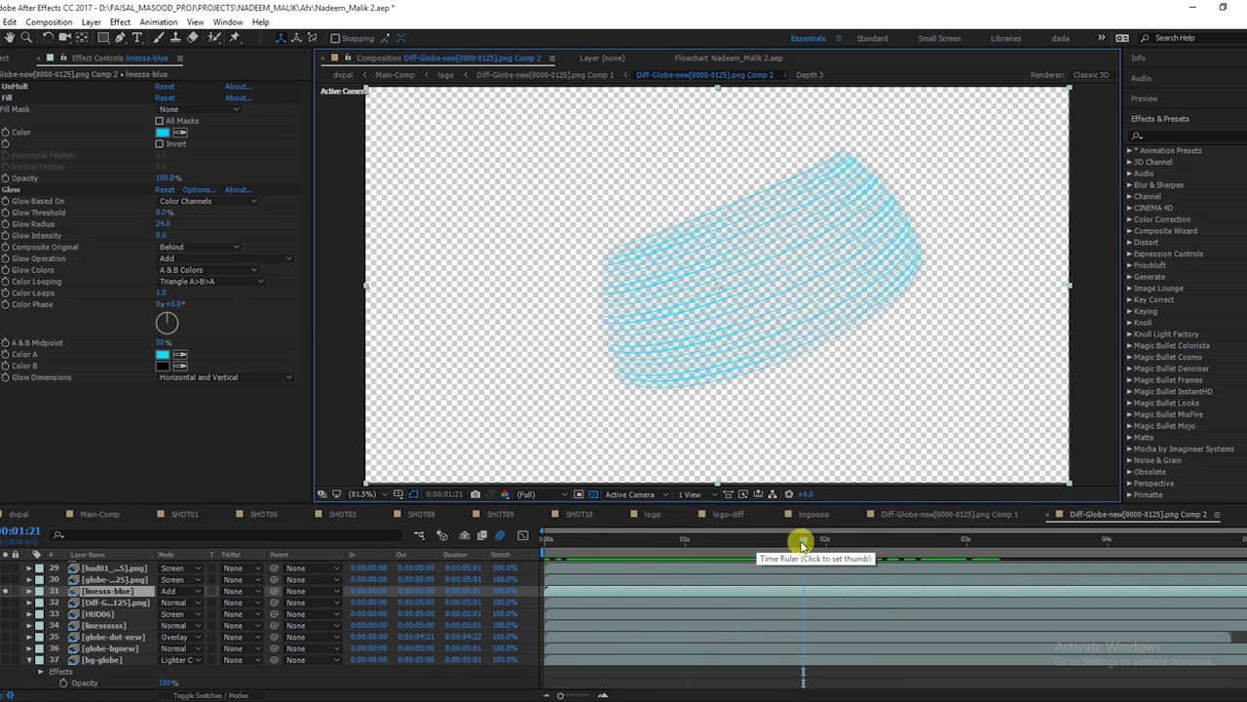
{"action": "left_click_drag", "start_coordinate": [803, 538], "coordinate": [615, 564]}
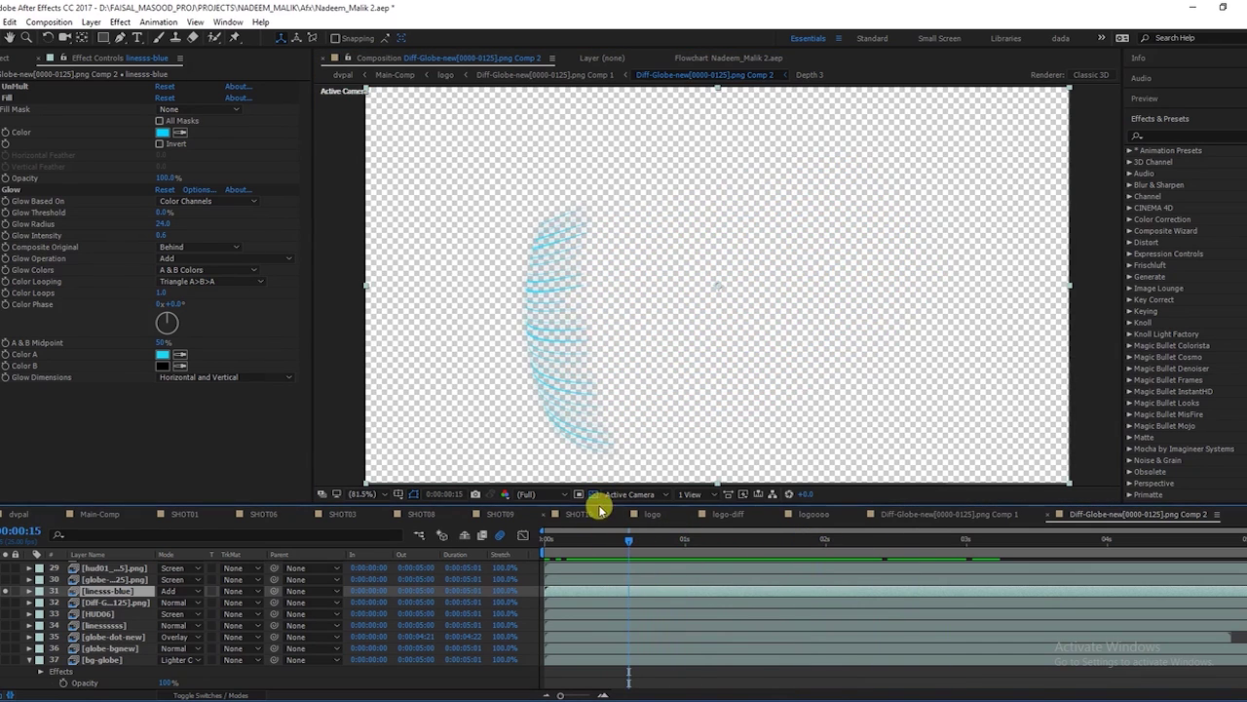
{"action": "left_click", "coordinate": [592, 494]}
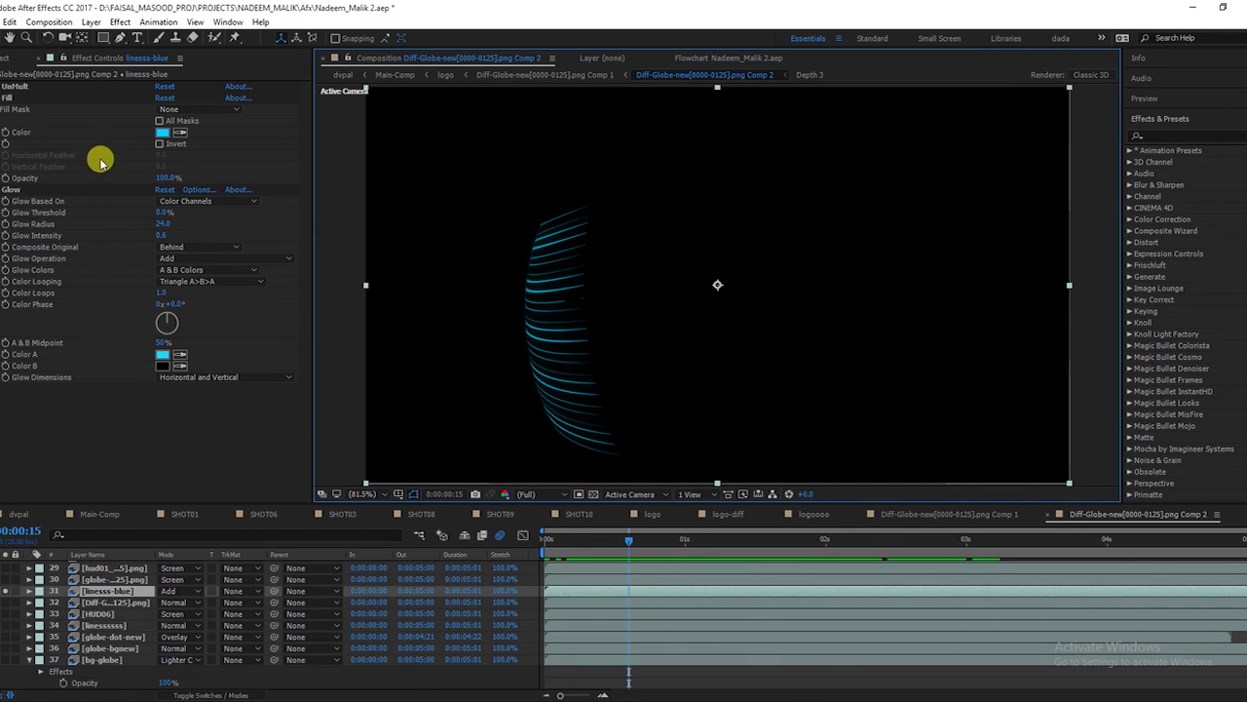
{"action": "left_click", "coordinate": [5, 86]}
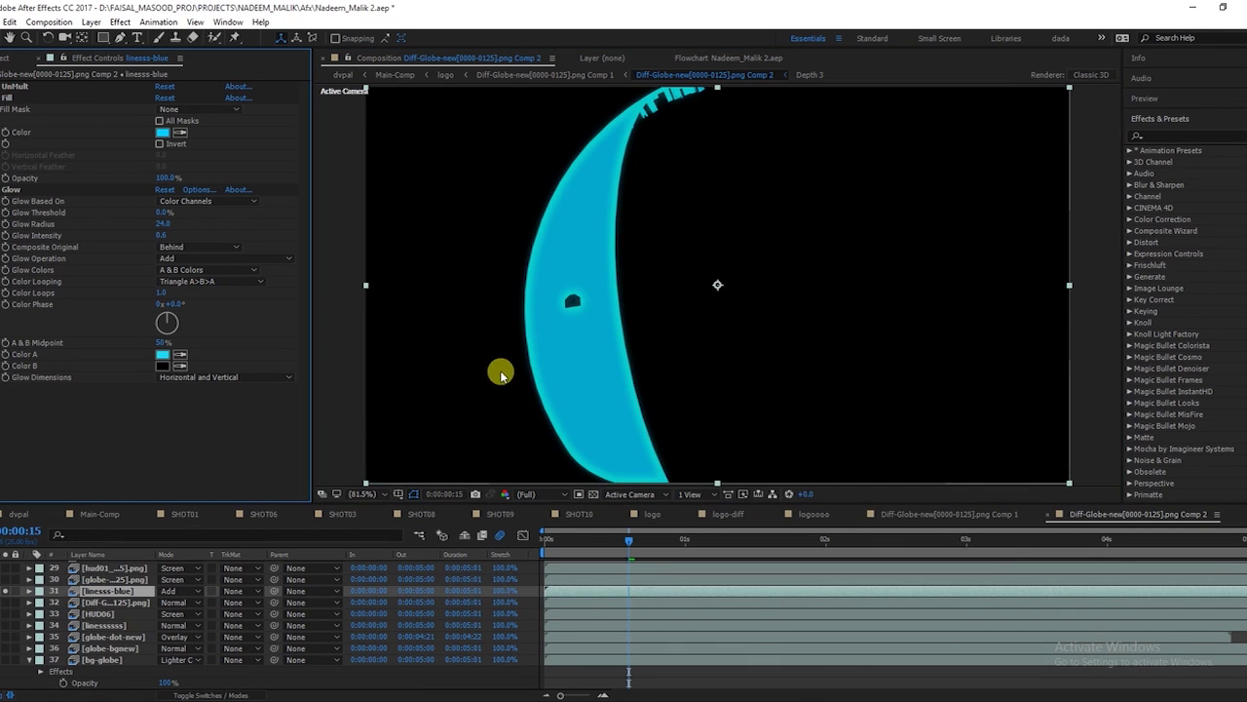
{"action": "left_click", "coordinate": [5, 87]}
{"action": "left_click", "coordinate": [5, 86]}
{"action": "left_click", "coordinate": [4, 87]}
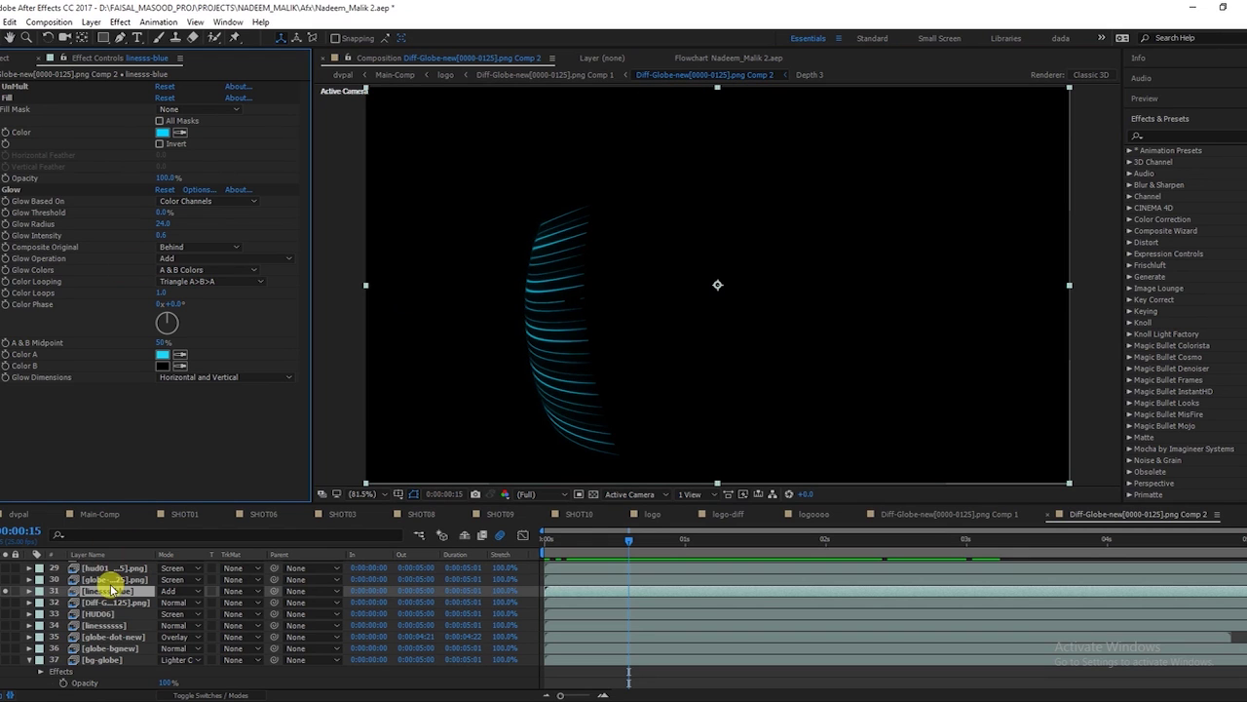
{"action": "left_click", "coordinate": [13, 582]}
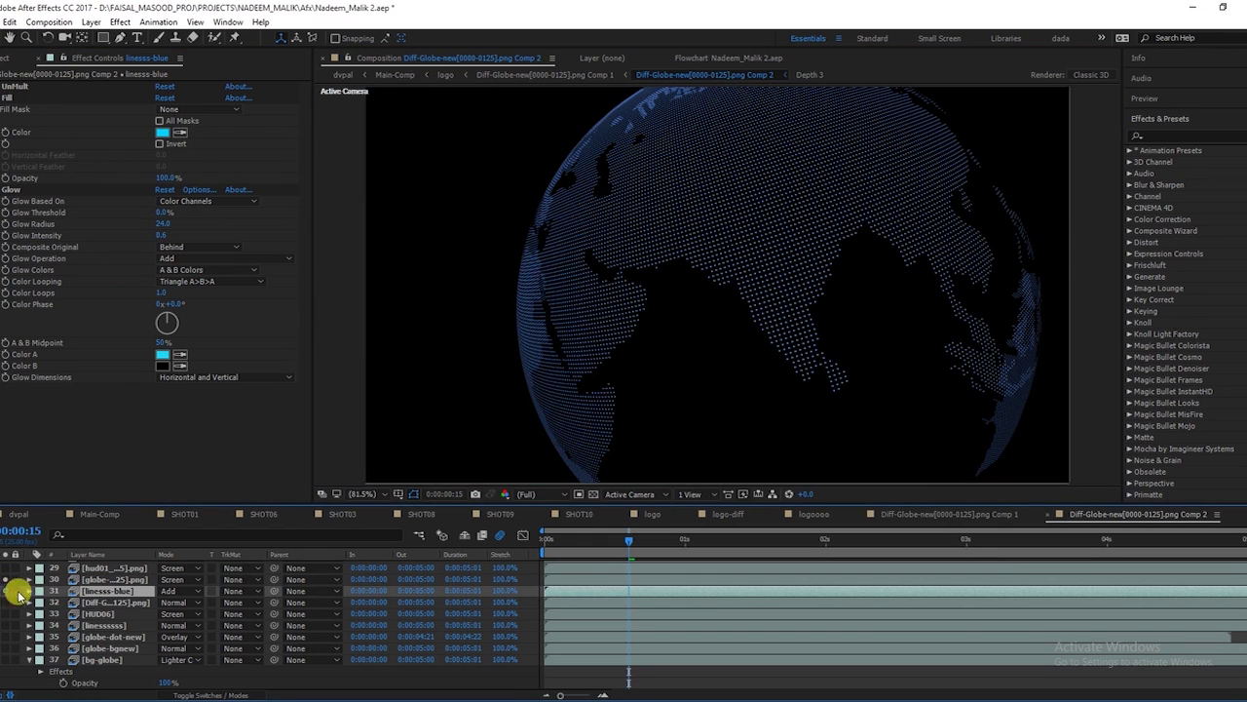
Isolate the red line layer without the dotted globe and scrub through later frames.
{"action": "scroll", "coordinate": [134, 608], "scroll_direction": "up", "scroll_amount": 1}
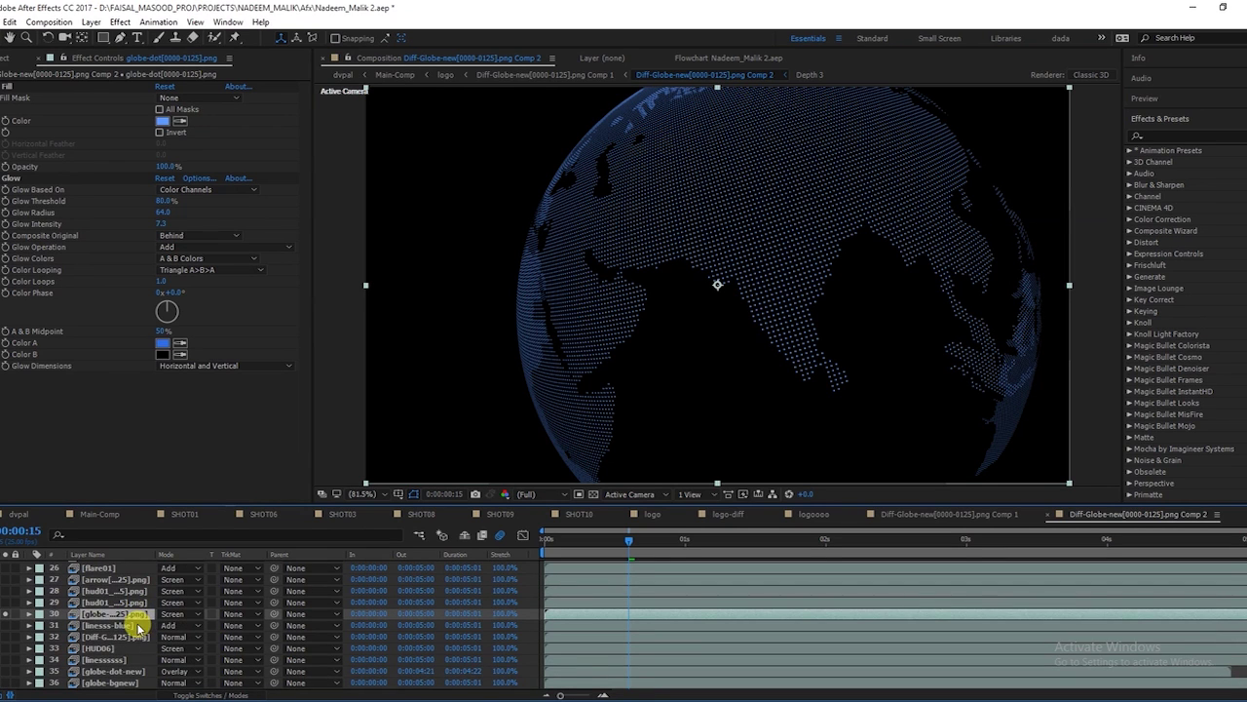
{"action": "left_click", "coordinate": [6, 625]}
{"action": "left_click", "coordinate": [5, 614]}
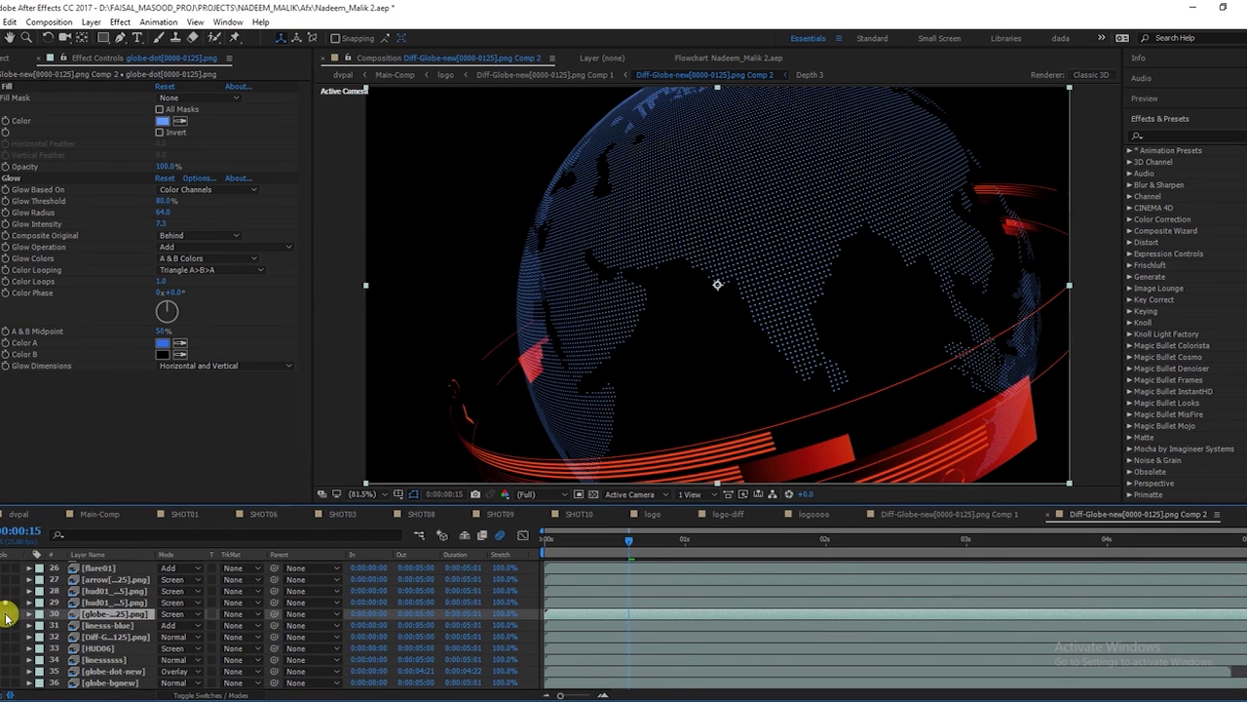
{"action": "mouse_move", "coordinate": [571, 541]}
{"action": "left_mouse_down"}
{"action": "mouse_move", "coordinate": [750, 563]}
{"action": "mouse_move", "coordinate": [567, 590]}
{"action": "mouse_move", "coordinate": [798, 594]}
{"action": "left_mouse_up"}
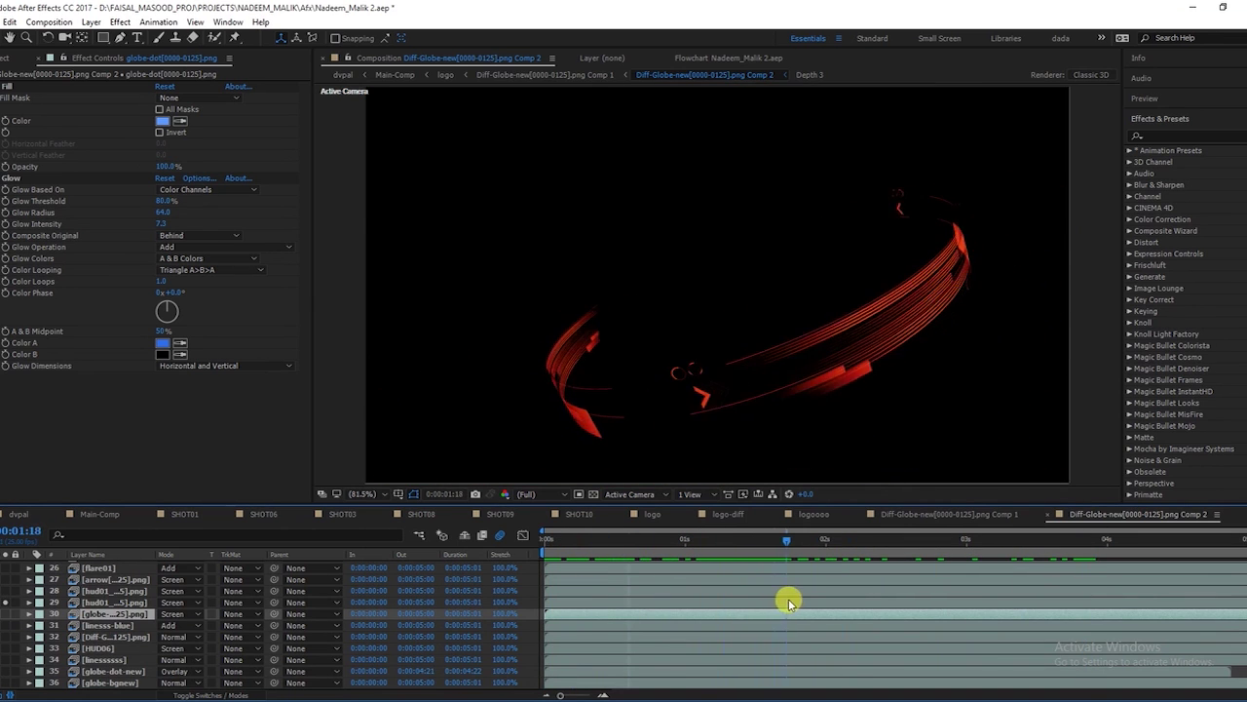
Inspect hud01's effects, then solo the red HUD together with the cyan arrow layer.
{"action": "left_click", "coordinate": [105, 604]}
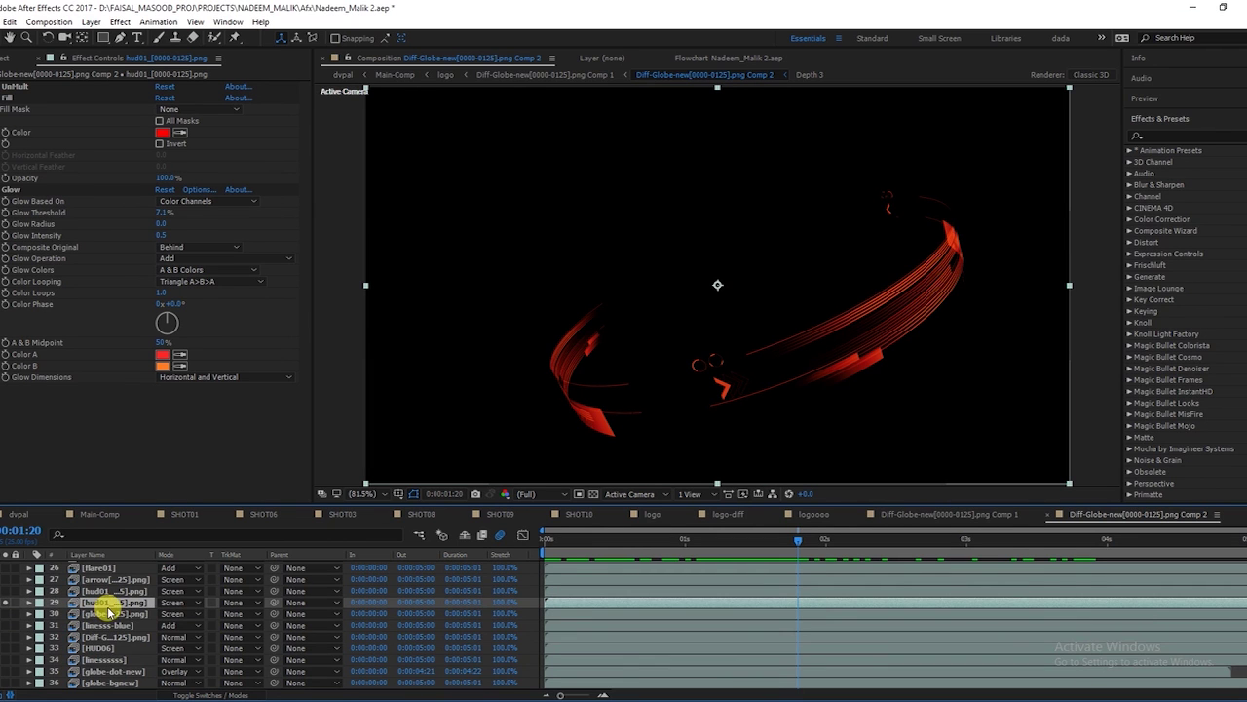
{"action": "left_click", "coordinate": [10, 668]}
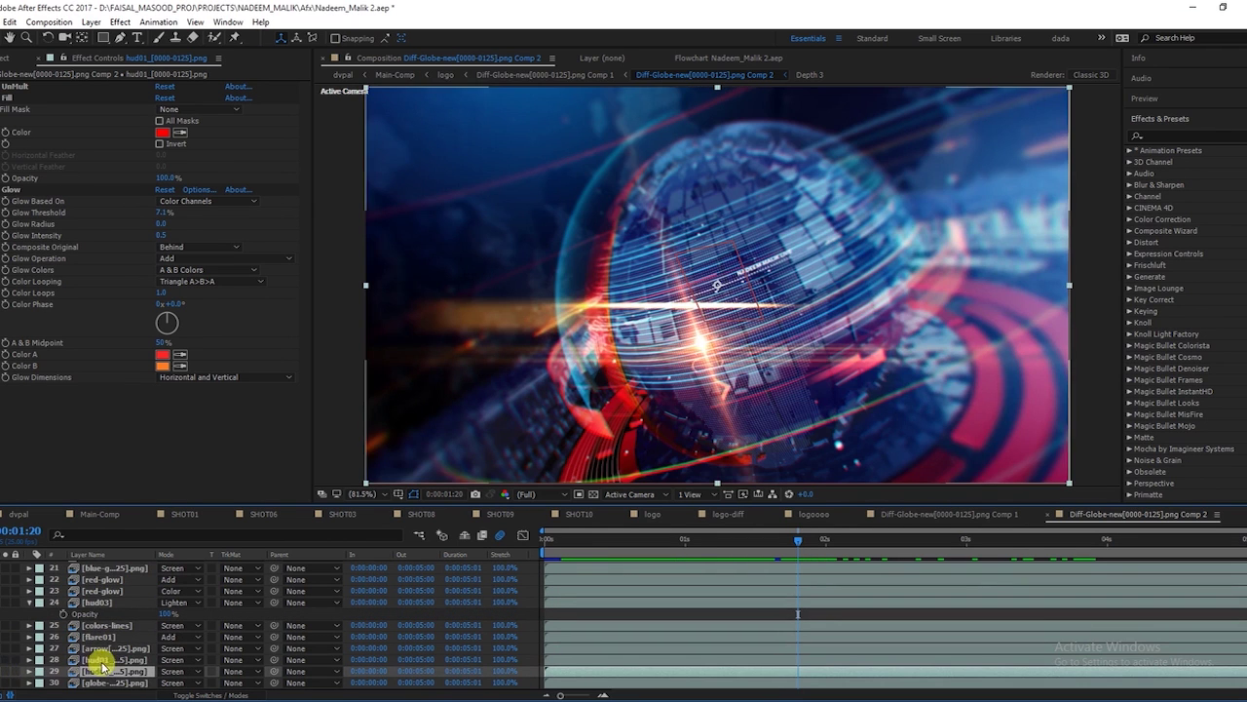
{"action": "scroll", "coordinate": [10, 660], "scroll_direction": "up", "scroll_amount": 3}
{"action": "left_click", "coordinate": [7, 662]}
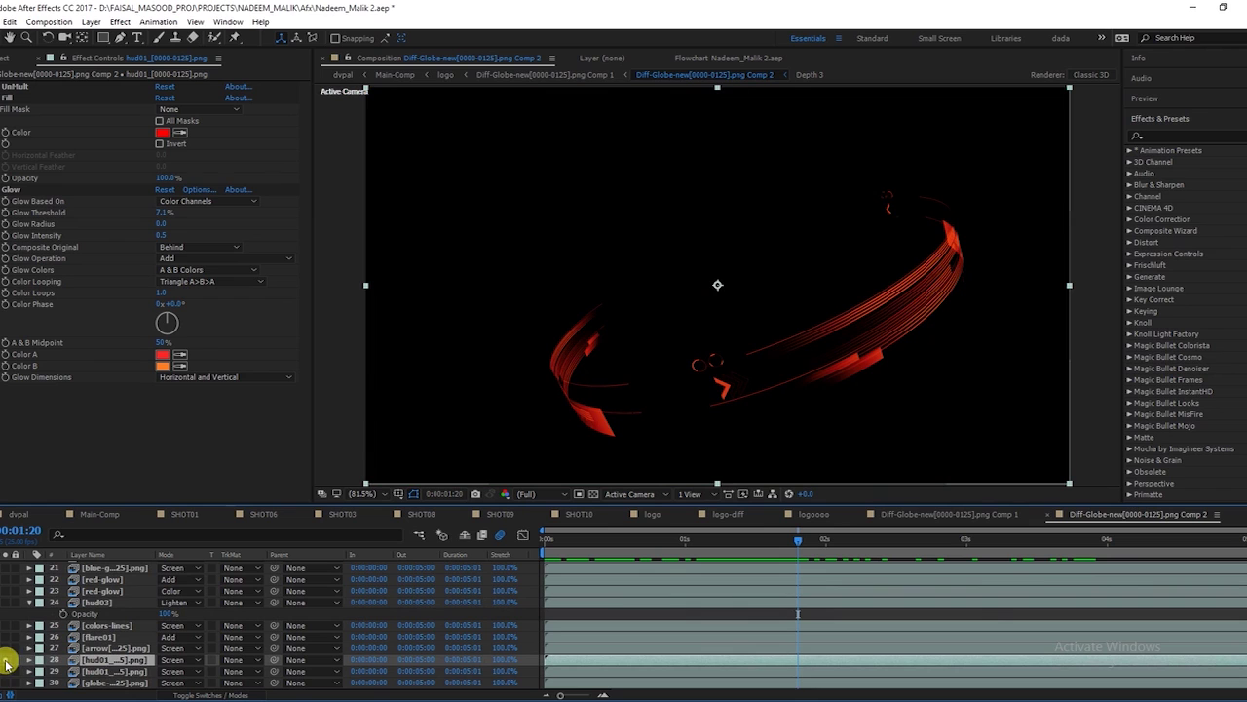
{"action": "left_click", "coordinate": [6, 648]}
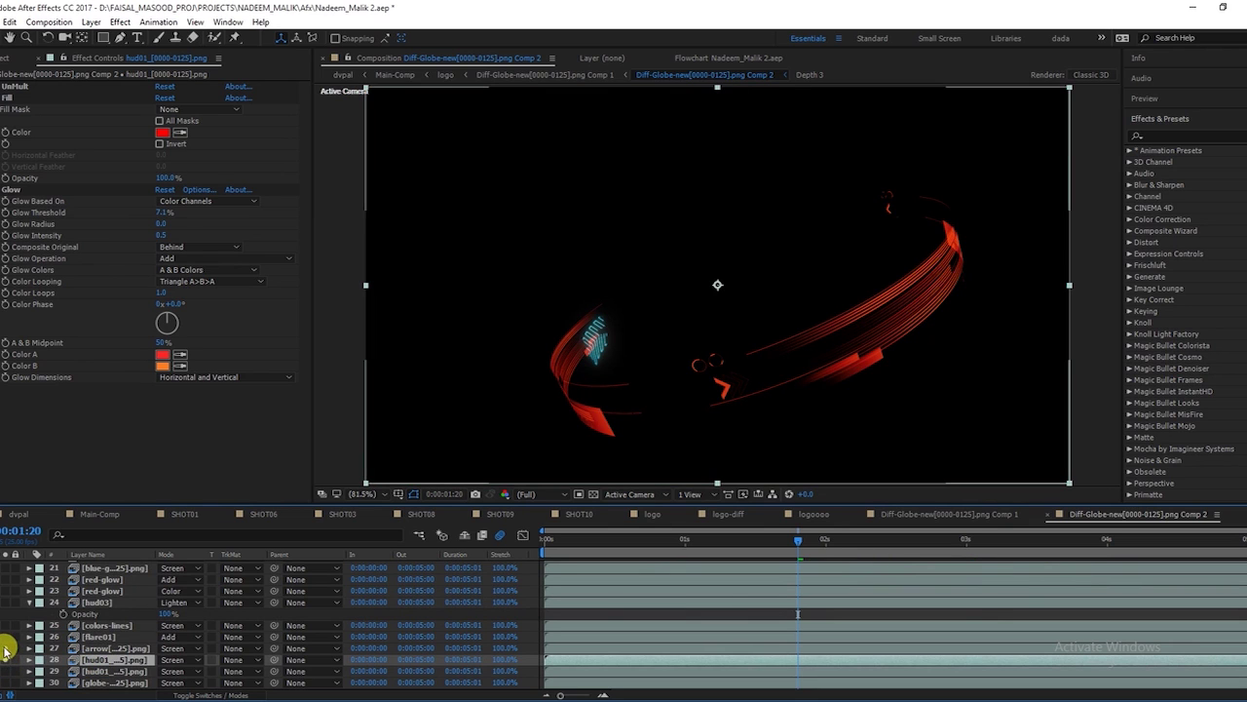
{"action": "left_click", "coordinate": [98, 648]}
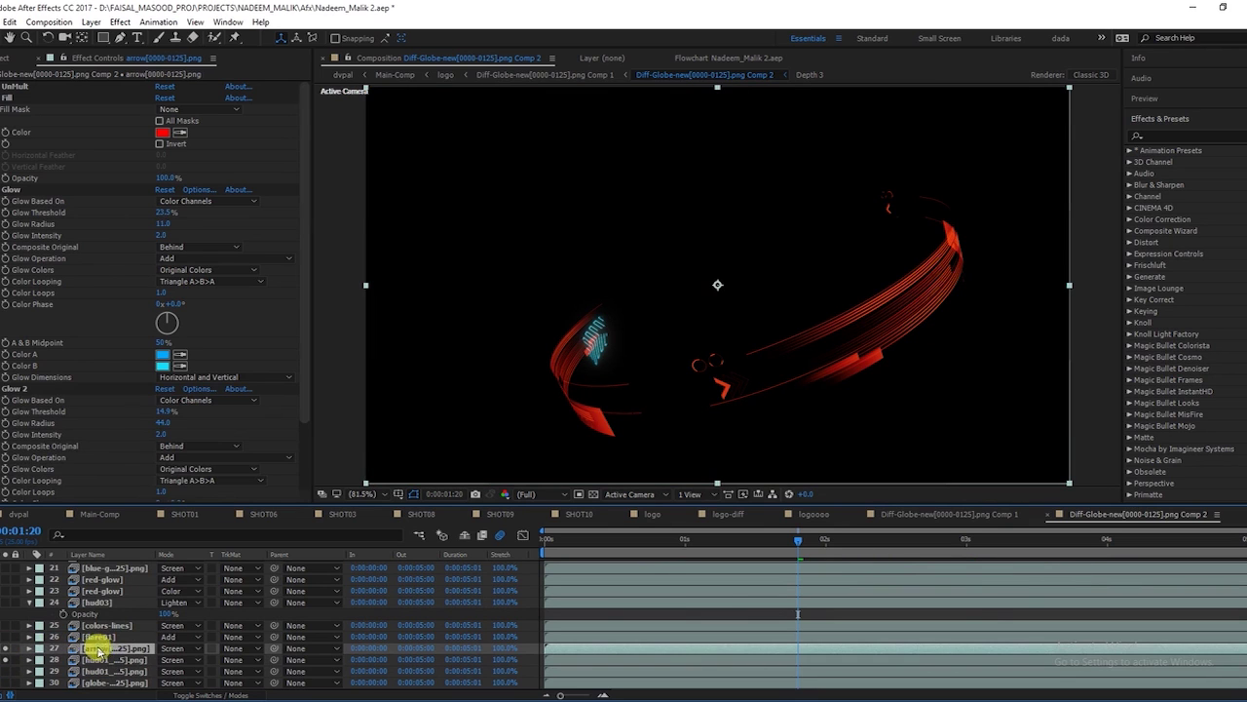
Add the orange flare arc and colors-lines to the solo view and check frame 0:00:01:12.
{"action": "left_click", "coordinate": [7, 637]}
{"action": "left_click", "coordinate": [7, 625]}
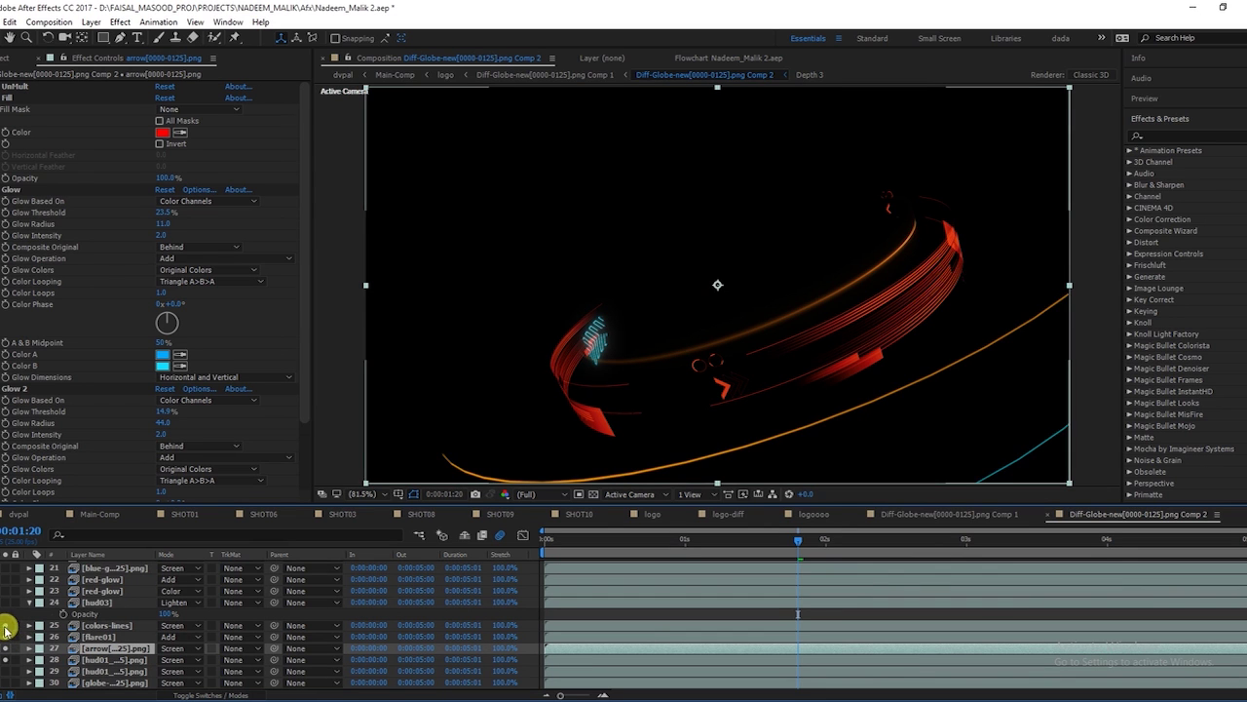
{"action": "mouse_move", "coordinate": [591, 537]}
{"action": "left_mouse_down"}
{"action": "mouse_move", "coordinate": [782, 558]}
{"action": "mouse_move", "coordinate": [493, 606]}
{"action": "left_mouse_up"}
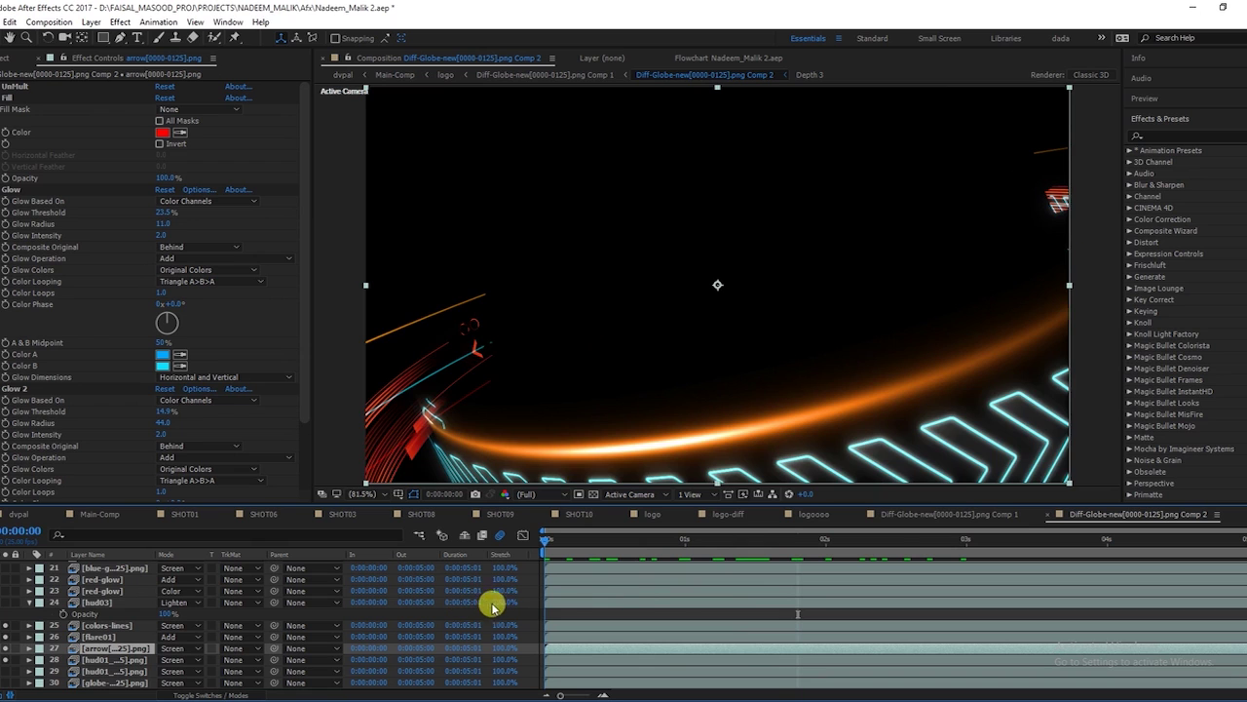
{"action": "left_click_drag", "start_coordinate": [543, 614], "coordinate": [753, 609]}
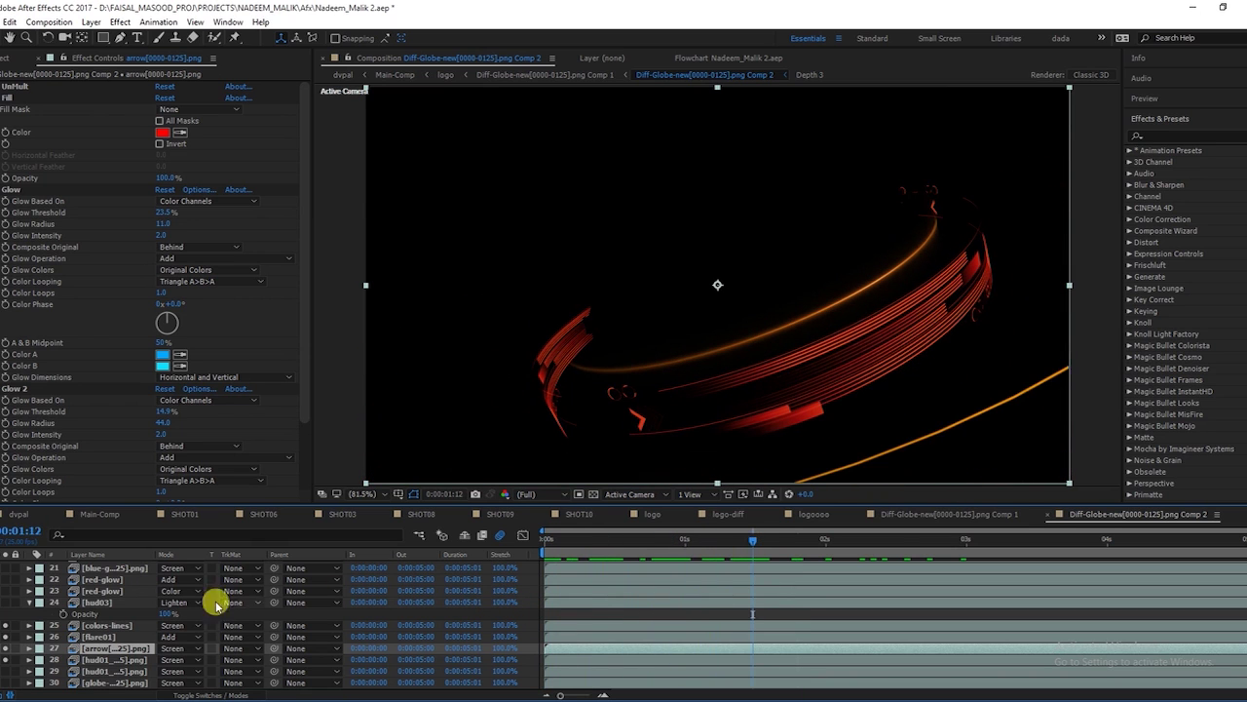
Turn on the hud03 rings and red-glow globe arc, reviewing frame 0:00:02:16.
{"action": "left_click", "coordinate": [5, 603]}
{"action": "left_click", "coordinate": [95, 603]}
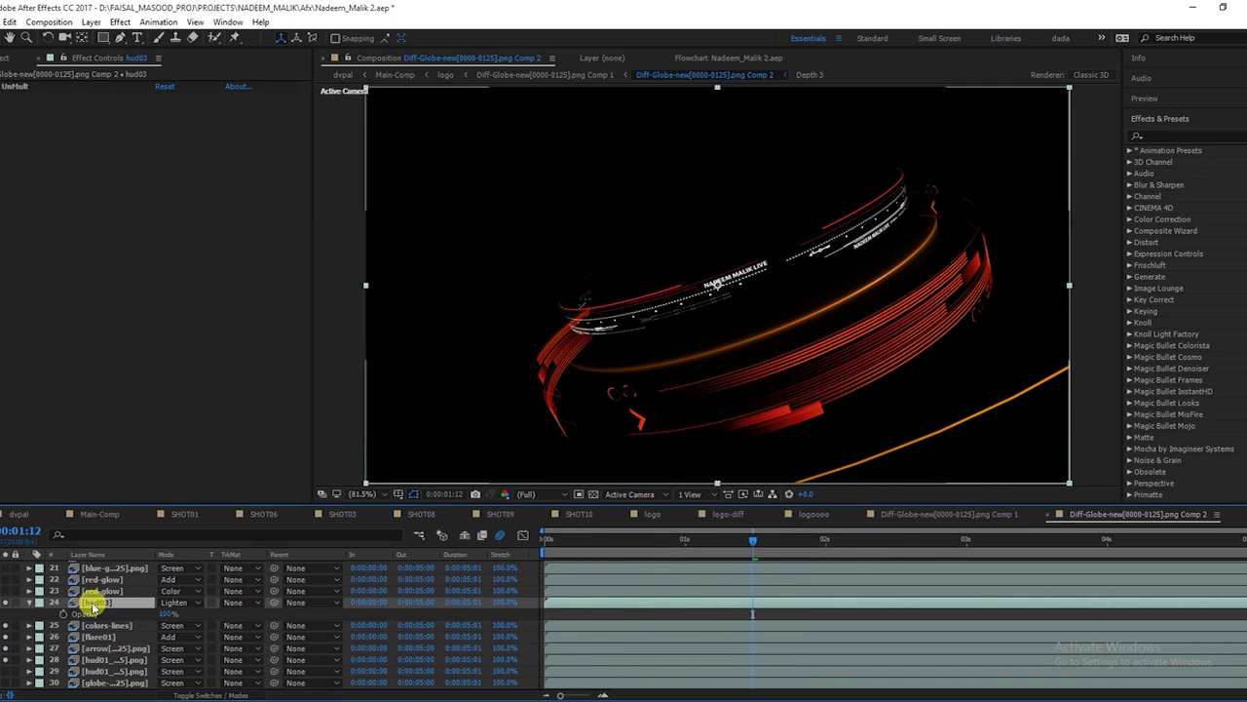
{"action": "scroll", "coordinate": [112, 609], "scroll_direction": "up", "scroll_amount": 3}
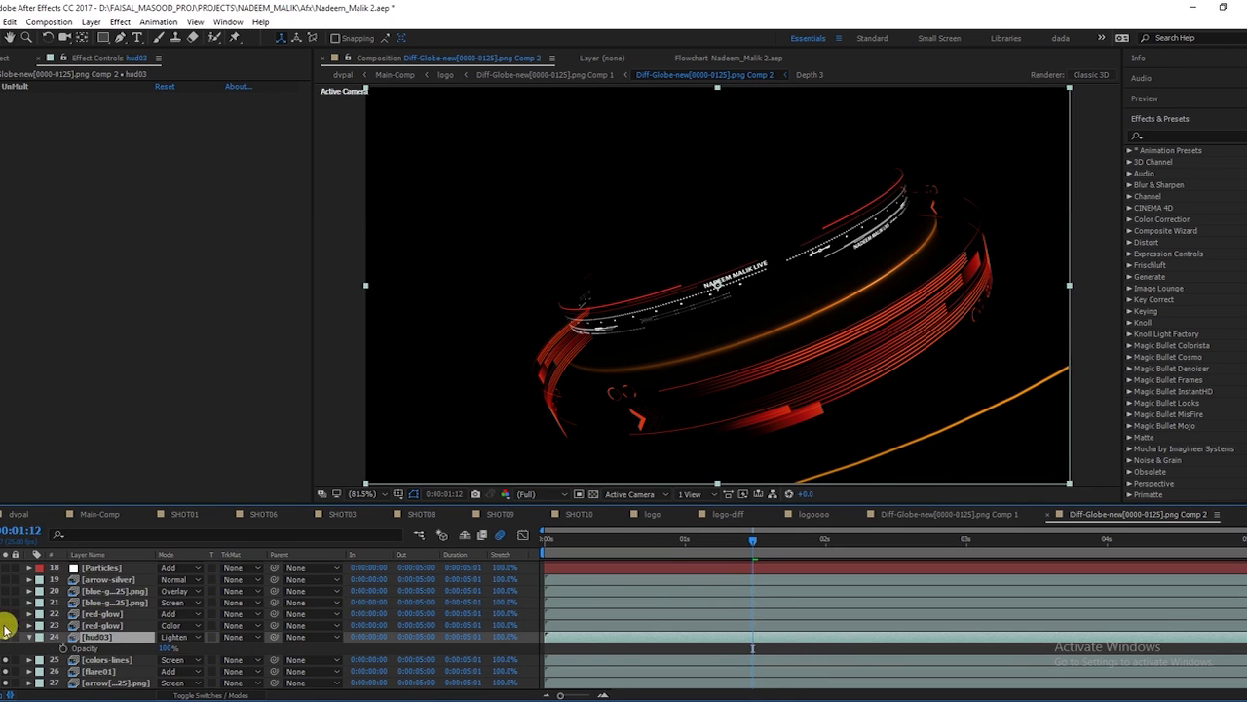
{"action": "left_click", "coordinate": [4, 624]}
{"action": "left_click_drag", "start_coordinate": [752, 539], "coordinate": [965, 539]}
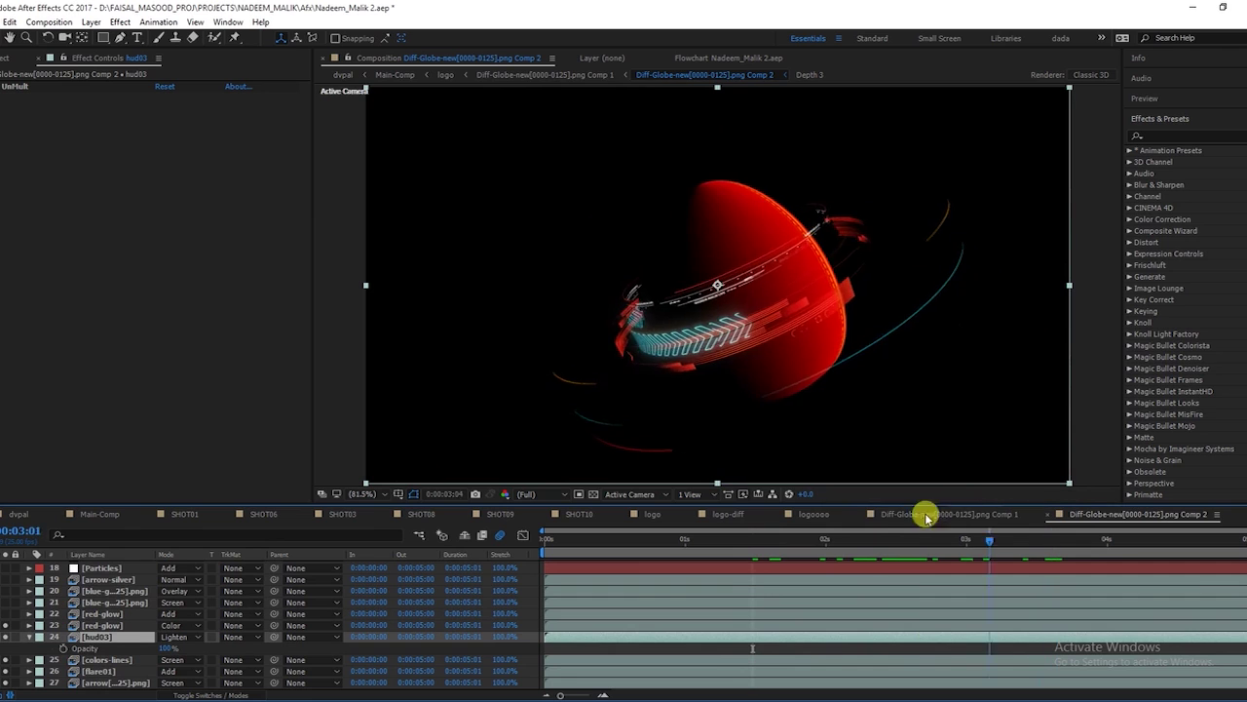
{"action": "left_click_drag", "start_coordinate": [829, 531], "coordinate": [916, 530]}
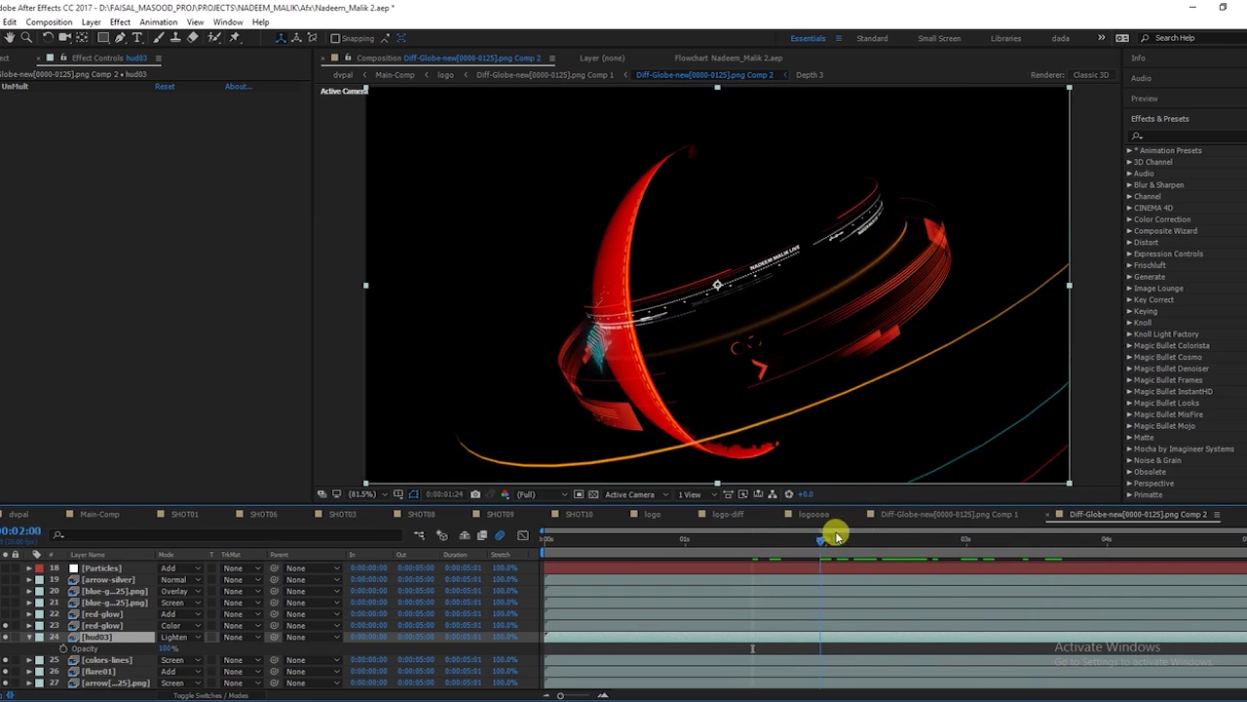
{"action": "left_click", "coordinate": [103, 624]}
Compare red-glow with and without its Hue/Saturation shift, leaving the globe red.
{"action": "left_click", "coordinate": [4, 97]}
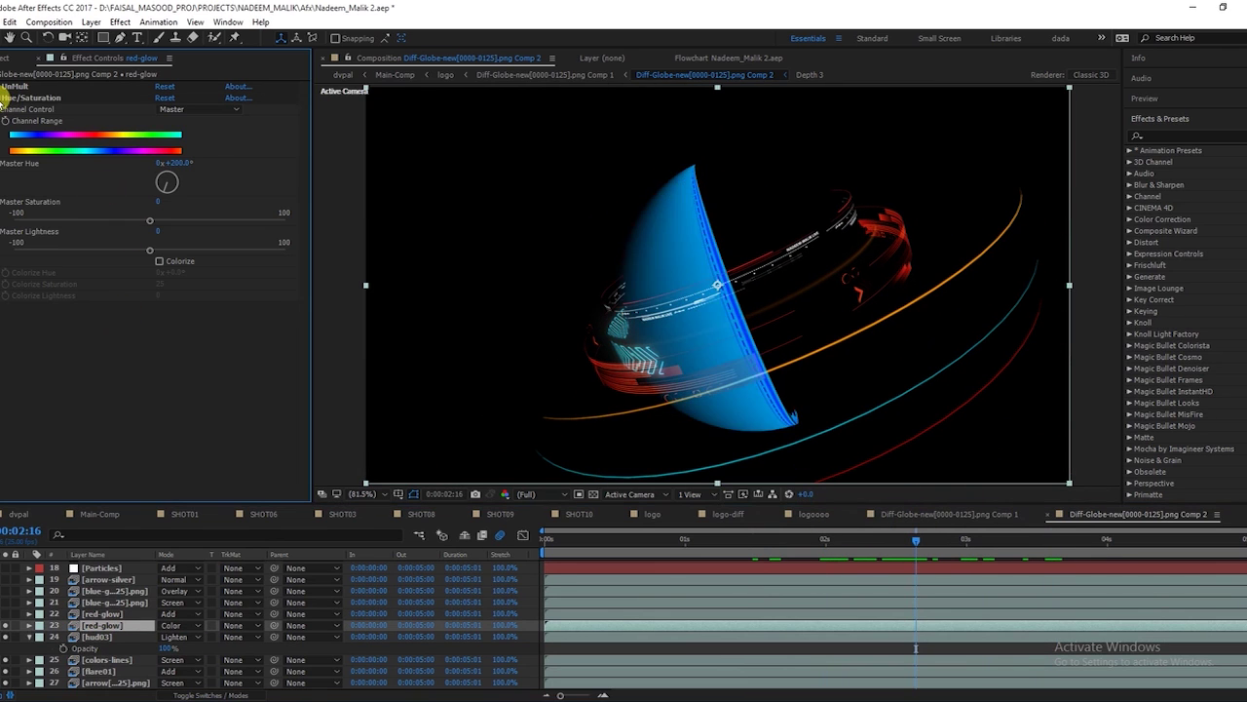
{"action": "left_click", "coordinate": [5, 97]}
{"action": "left_click", "coordinate": [5, 98]}
{"action": "left_click", "coordinate": [5, 98]}
{"action": "left_click", "coordinate": [5, 97]}
{"action": "left_click", "coordinate": [5, 97]}
{"action": "left_click", "coordinate": [5, 97]}
{"action": "left_click", "coordinate": [5, 97]}
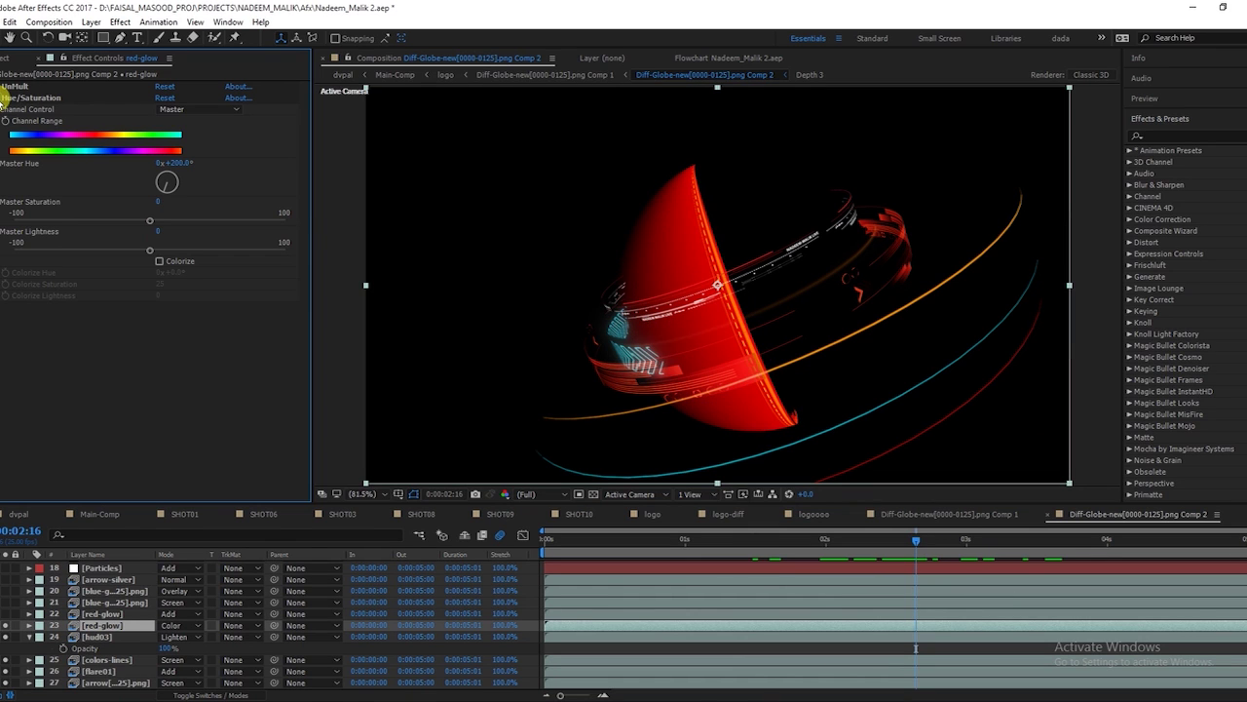
Show the blue-glow half-globe and play a preview of the animation.
{"action": "left_click", "coordinate": [19, 615]}
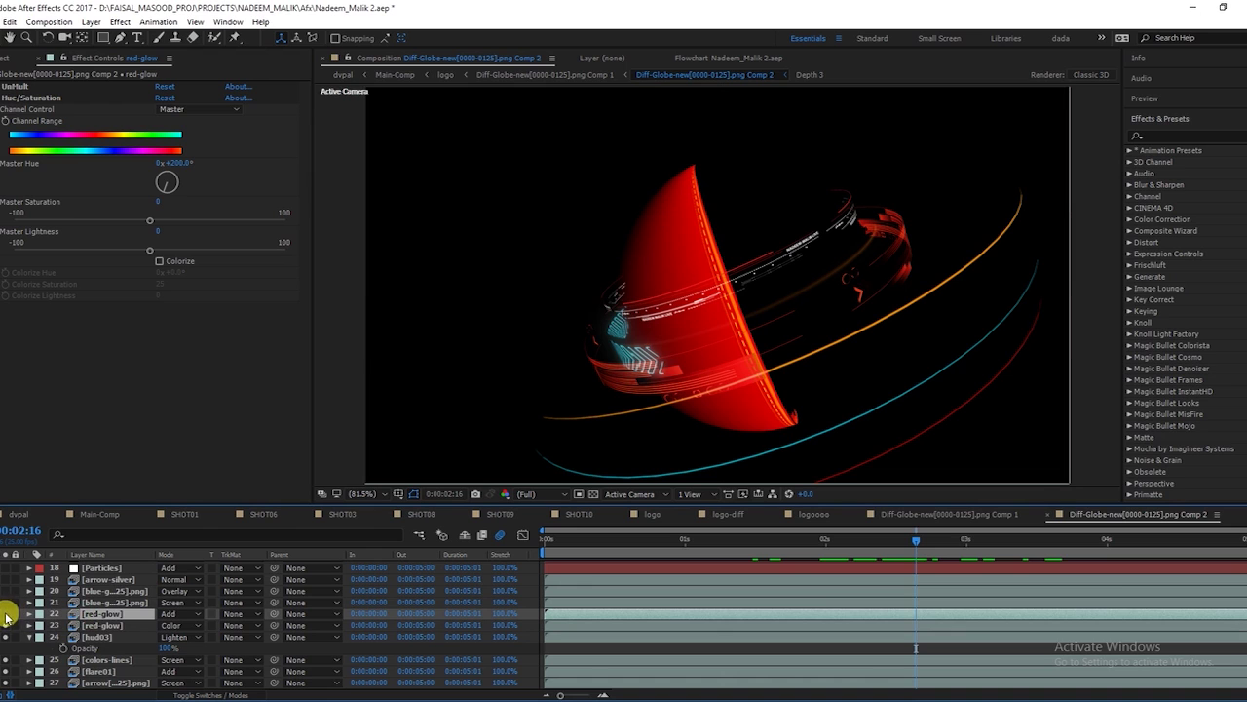
{"action": "scroll", "coordinate": [35, 631], "scroll_direction": "up", "scroll_amount": 1}
{"action": "left_click", "coordinate": [19, 636]}
{"action": "left_click", "coordinate": [8, 636]}
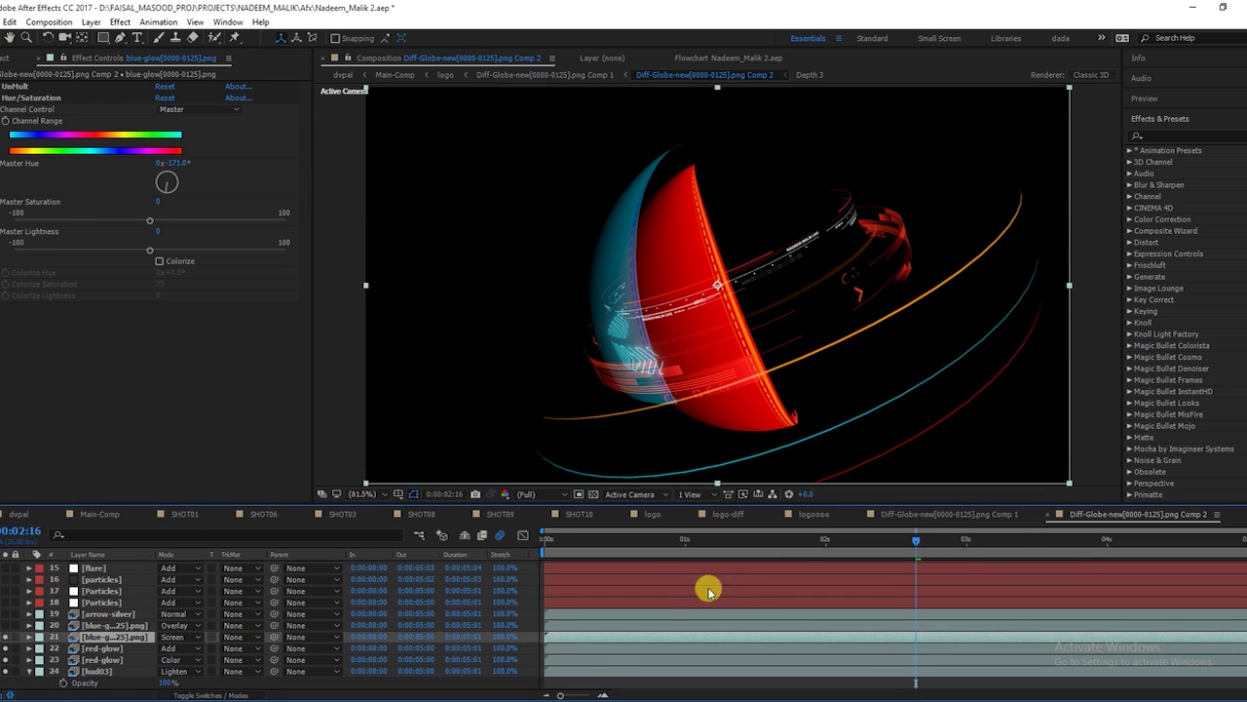
{"action": "key", "text": "space"}
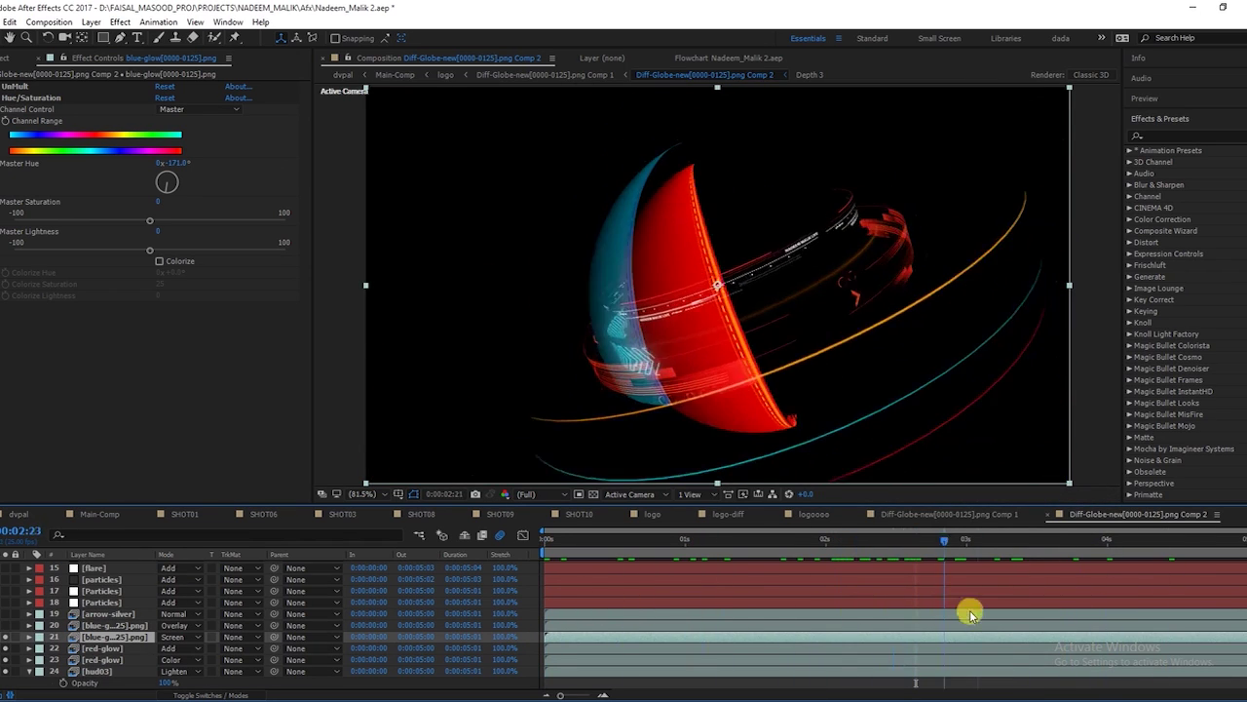
Turn on the overlay blue-glow and arrow-silver layers and select the Particles layer.
{"action": "left_click", "coordinate": [112, 625]}
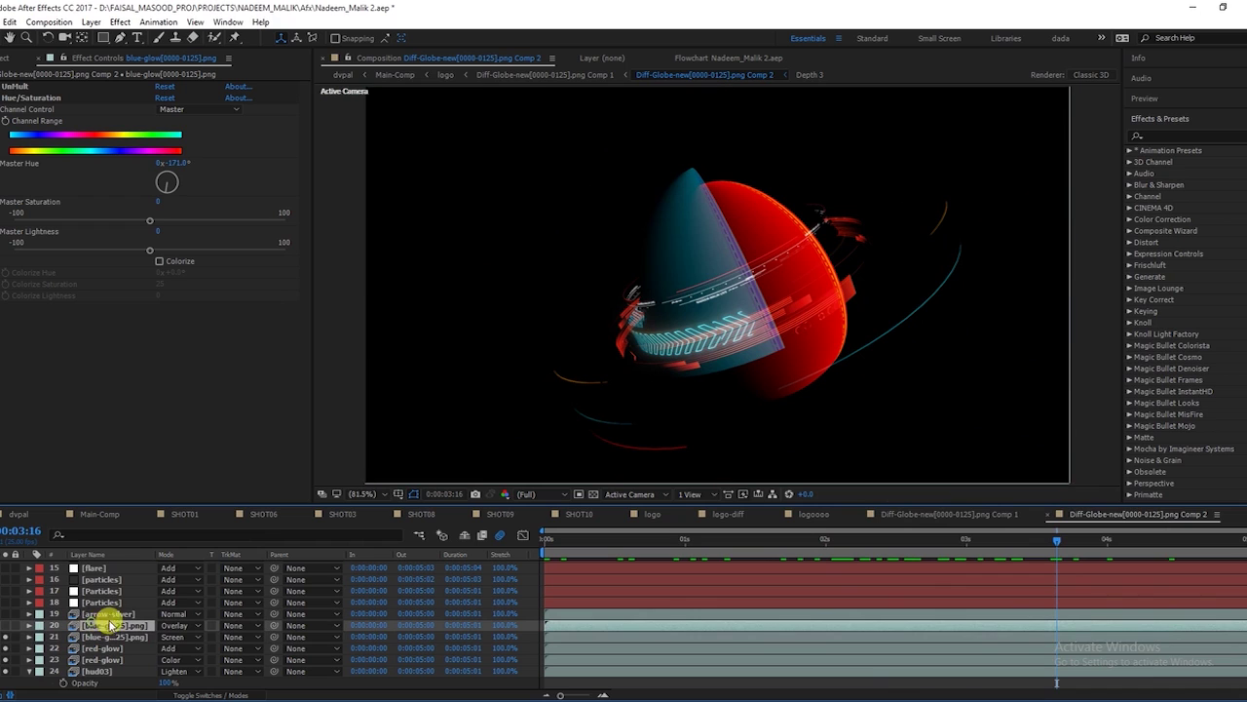
{"action": "left_click", "coordinate": [6, 626]}
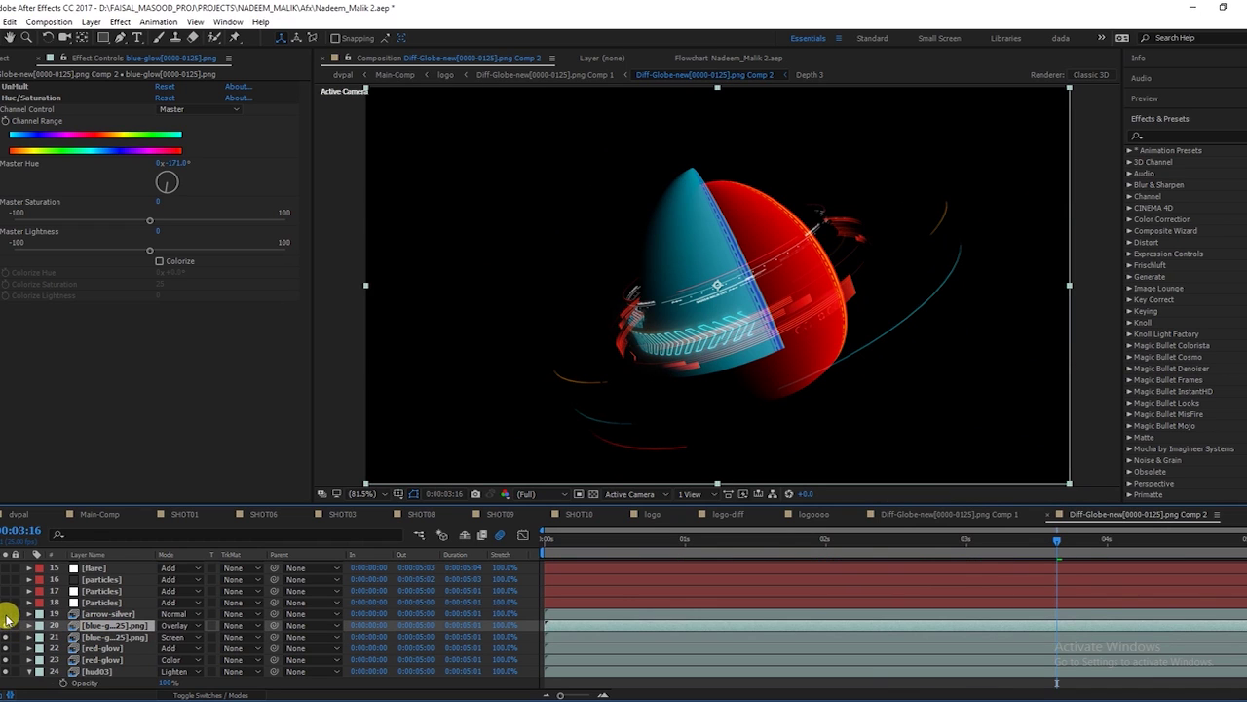
{"action": "left_click", "coordinate": [6, 614]}
{"action": "scroll", "coordinate": [88, 627], "scroll_direction": "up", "scroll_amount": 3}
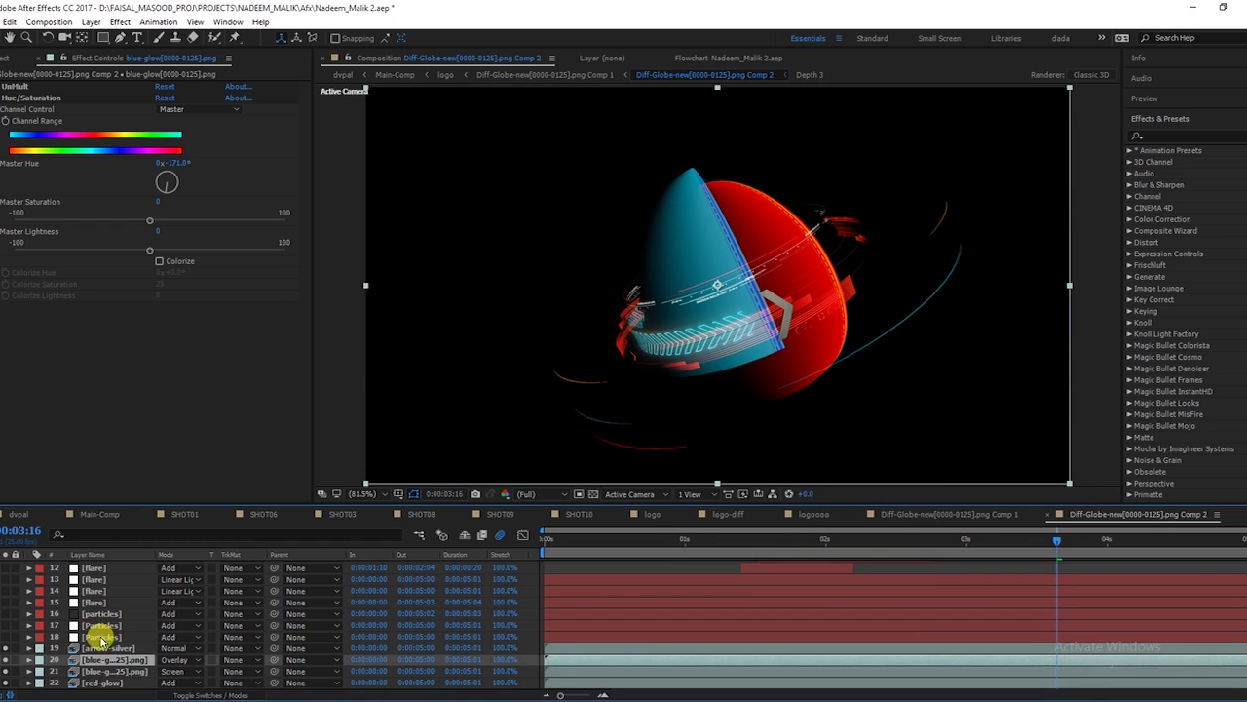
{"action": "left_click", "coordinate": [6, 638]}
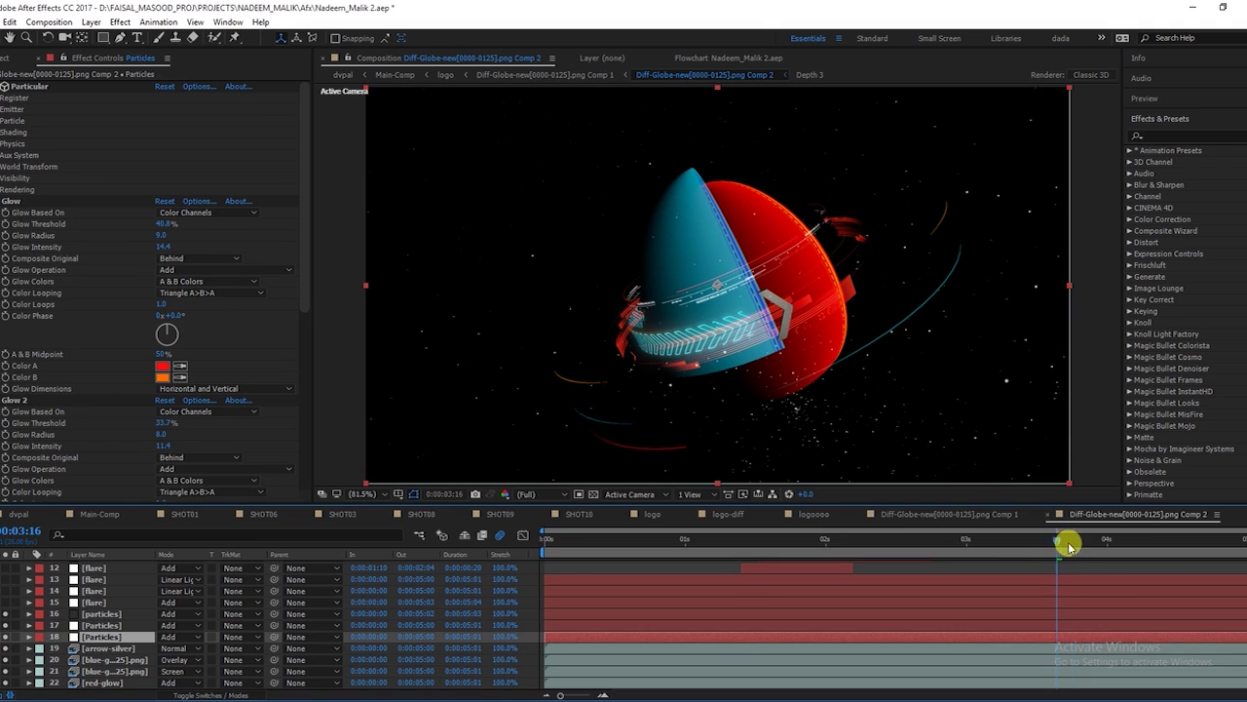
Preview the particle stars, stop at 0:00:04:03, and view the flare layer's Optical Flares settings.
{"action": "key", "text": "space"}
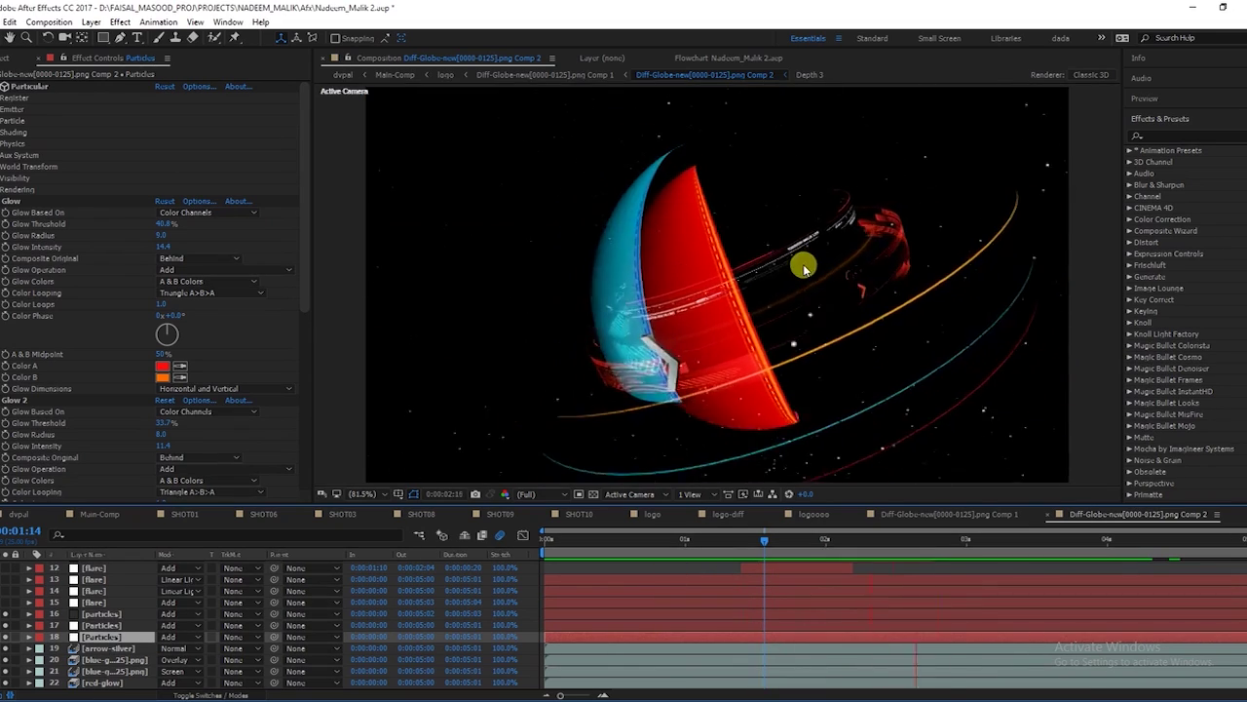
{"action": "key", "text": "space"}
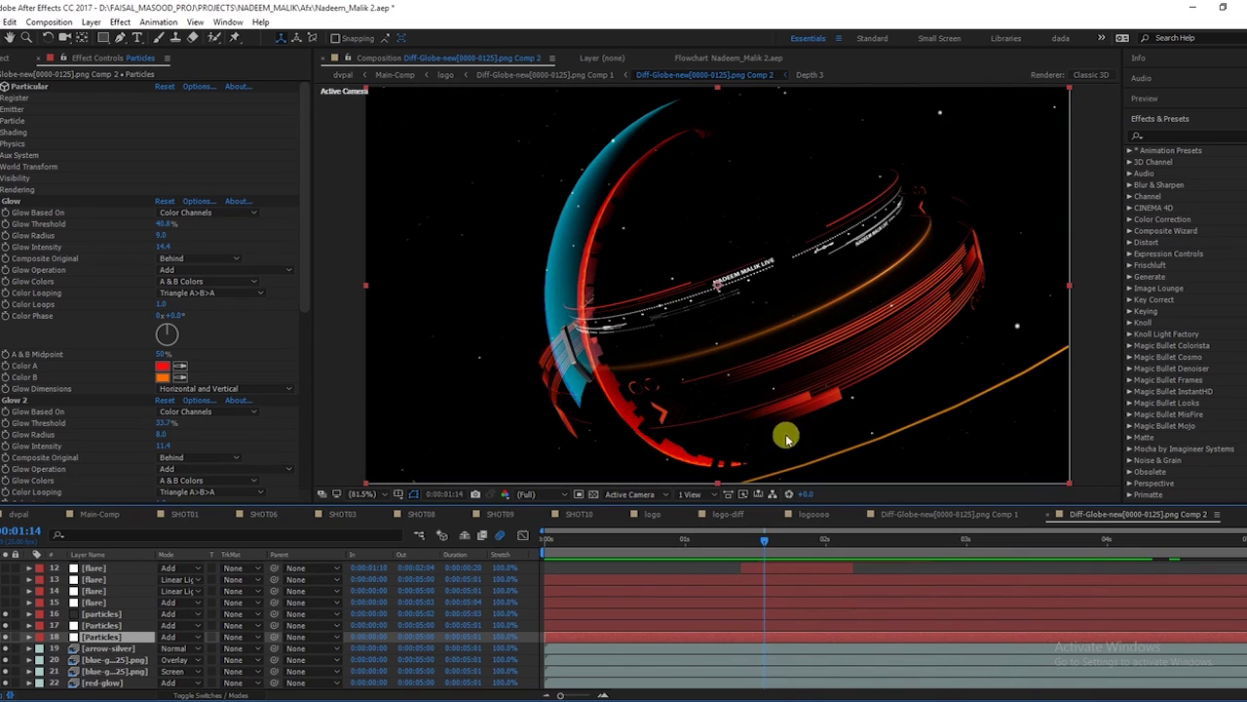
{"action": "left_click_drag", "start_coordinate": [780, 556], "coordinate": [1124, 556]}
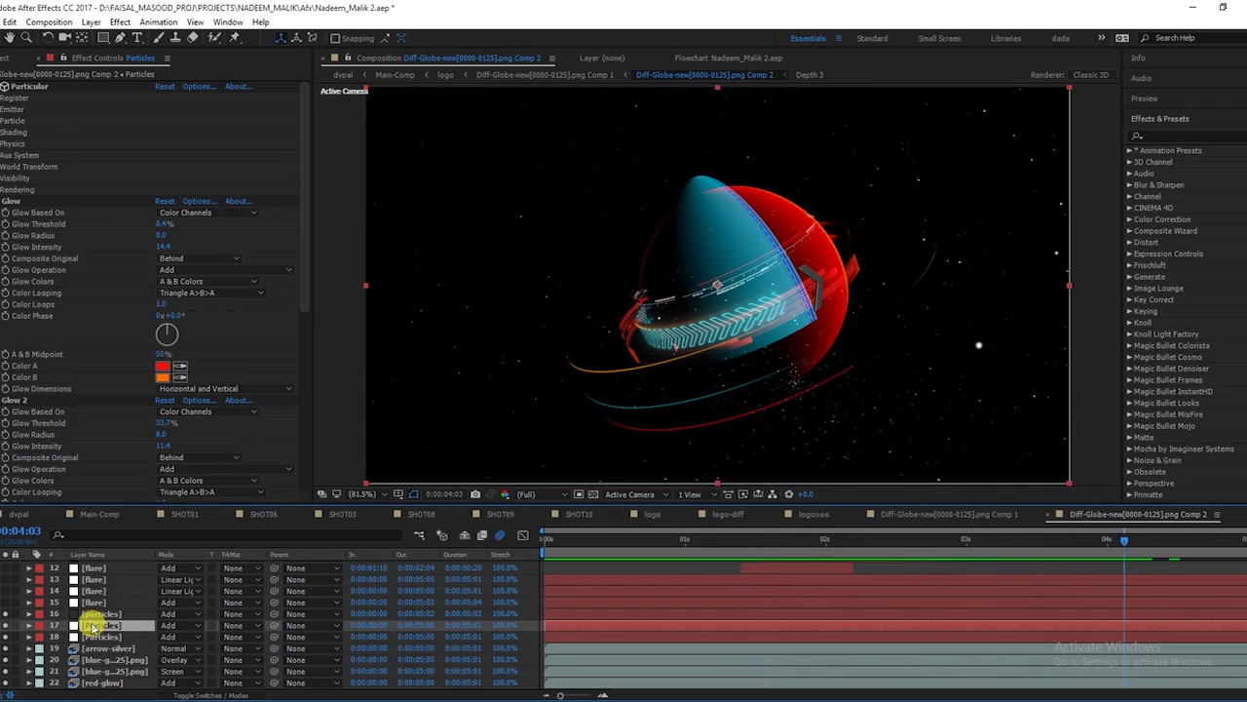
{"action": "left_click", "coordinate": [94, 614]}
{"action": "left_click", "coordinate": [93, 602]}
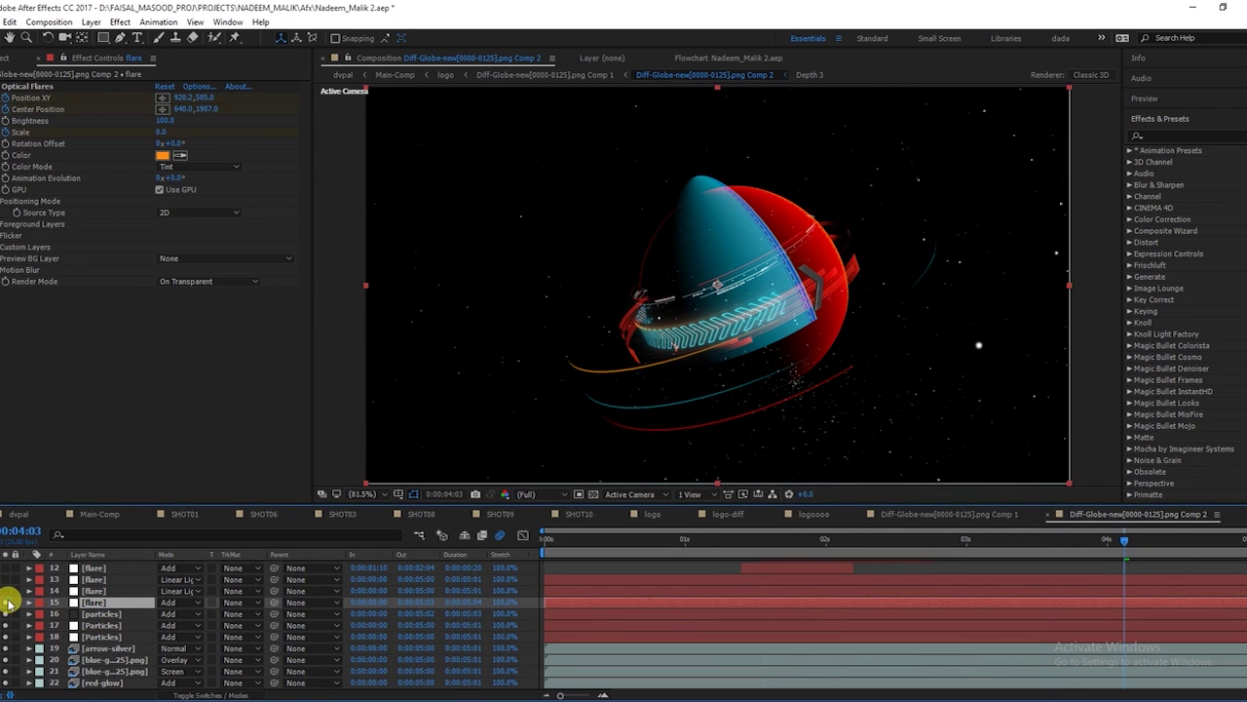
Turn on a flare layer's blue glow and review flare layer 14's Fast Blur settings.
{"action": "left_click", "coordinate": [8, 595]}
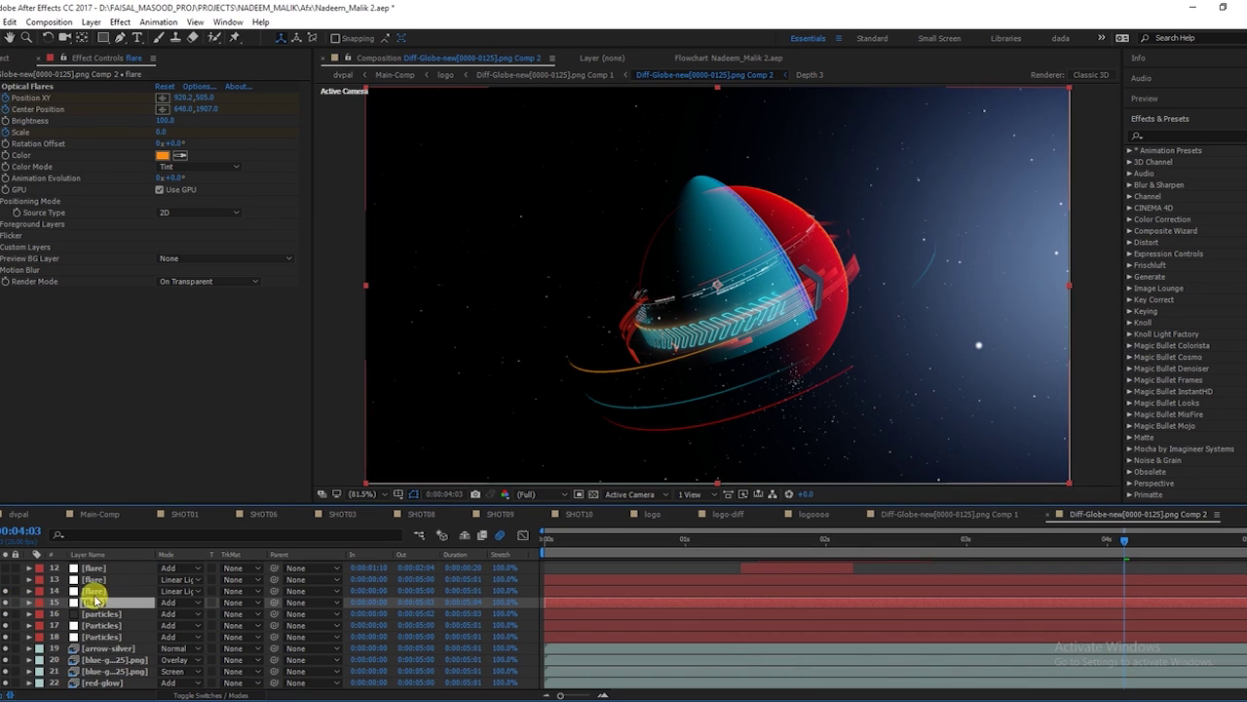
{"action": "scroll", "coordinate": [88, 595], "scroll_direction": "up", "scroll_amount": 3}
{"action": "scroll", "coordinate": [87, 666], "scroll_direction": "down", "scroll_amount": 2}
{"action": "left_click", "coordinate": [93, 626]}
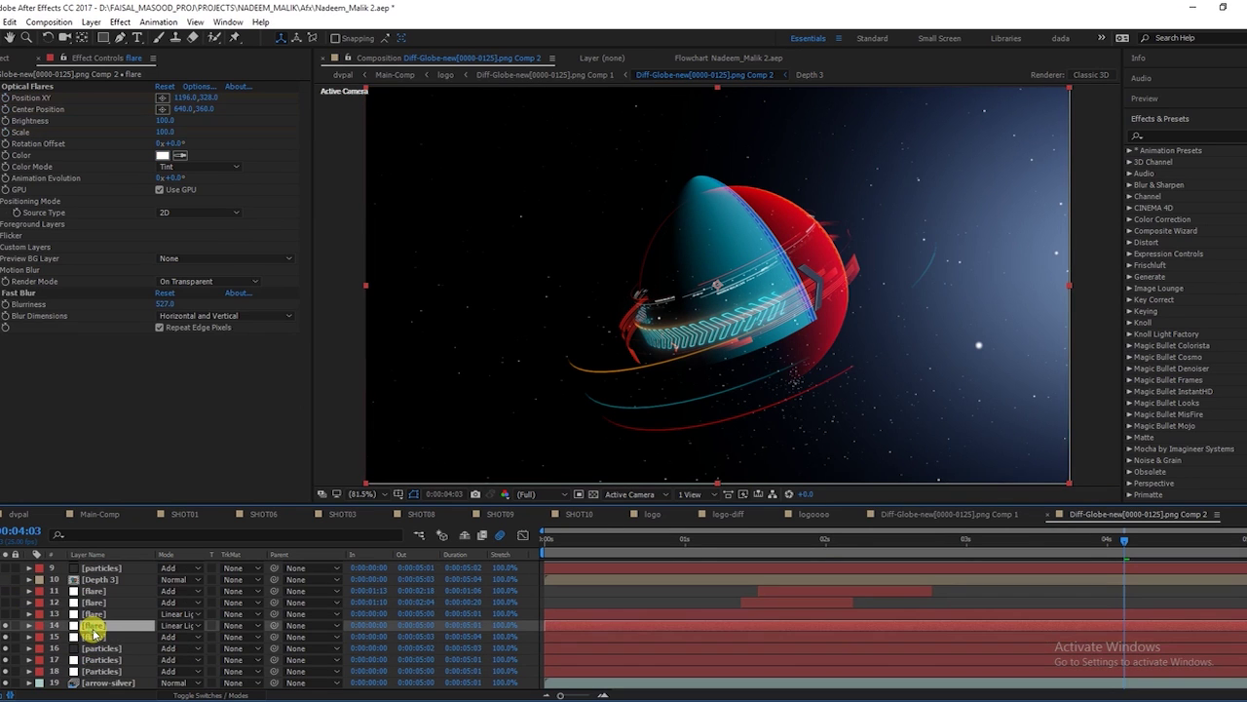
{"action": "left_click", "coordinate": [3, 292]}
Compare flare layers 13 and 14 on and off, leaving both blue glows visible.
{"action": "left_click", "coordinate": [92, 614]}
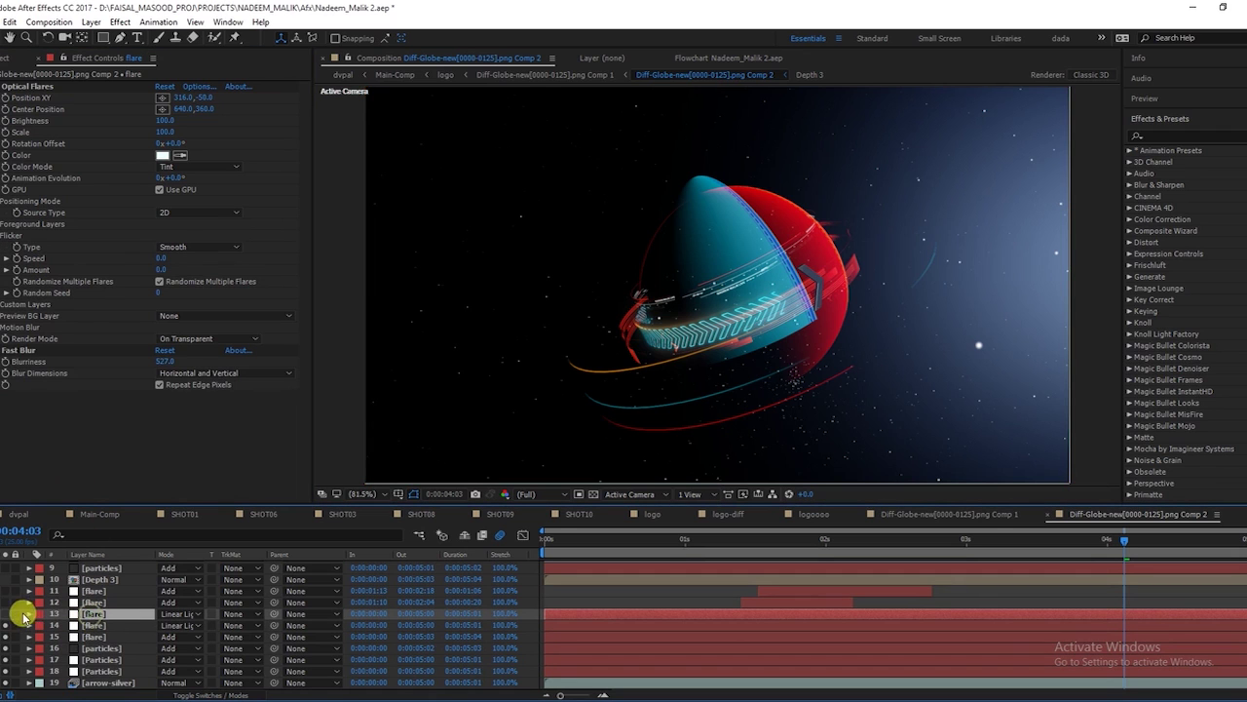
{"action": "left_click", "coordinate": [8, 614]}
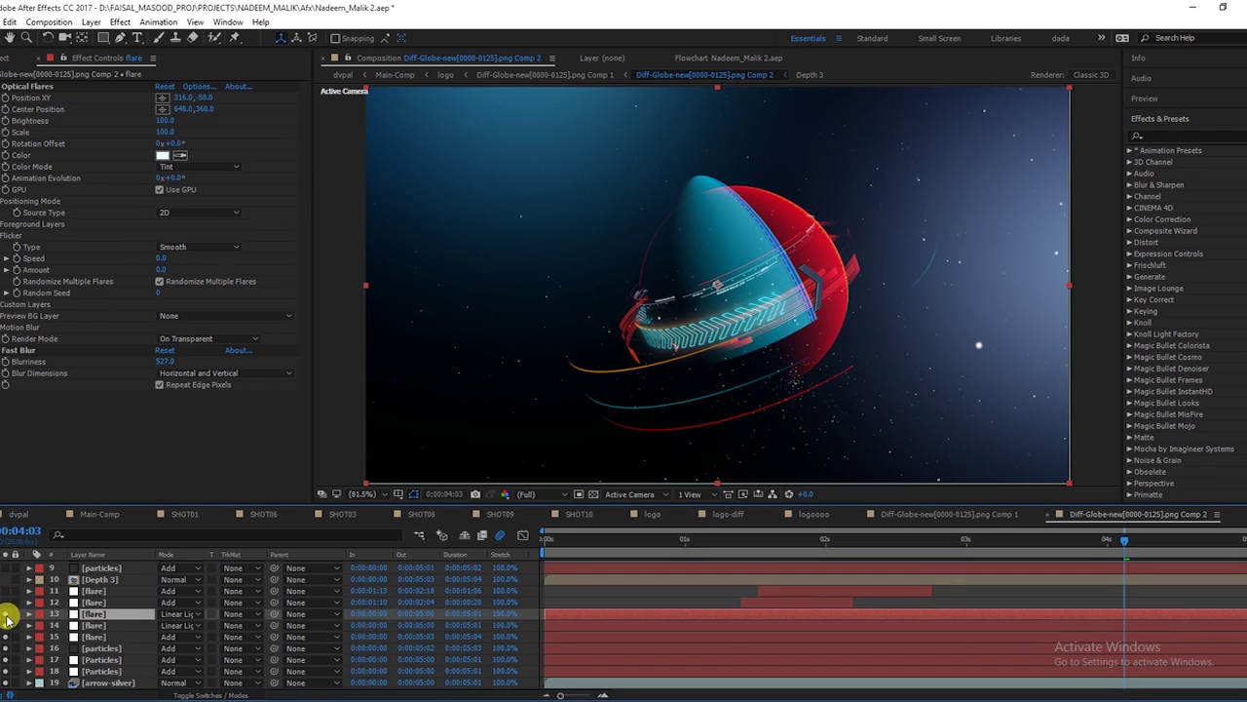
{"action": "left_click", "coordinate": [8, 615]}
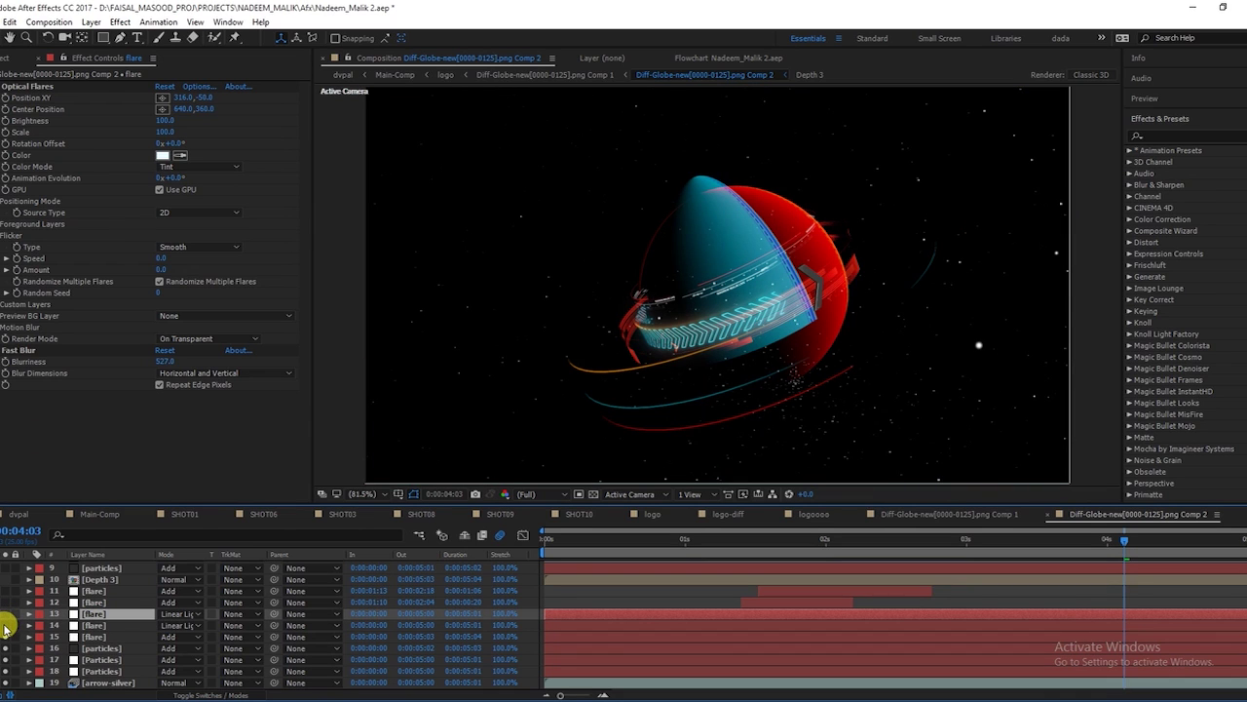
{"action": "left_click", "coordinate": [6, 626]}
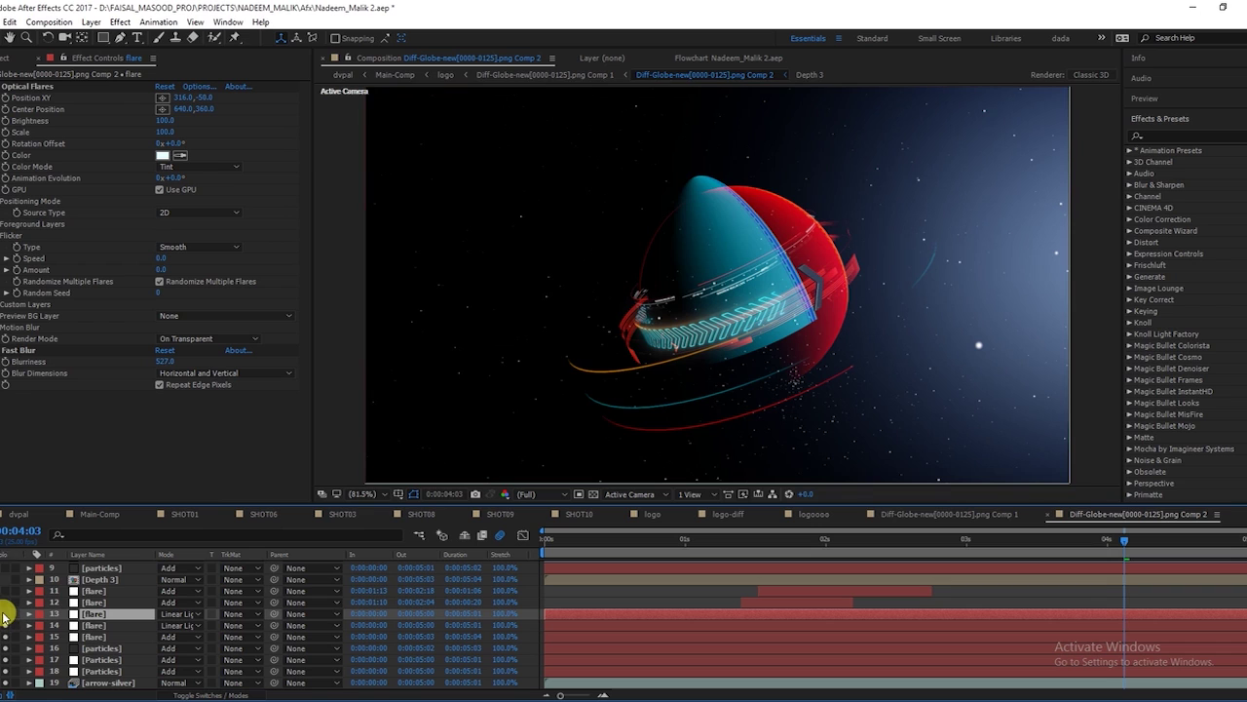
{"action": "left_click", "coordinate": [6, 614]}
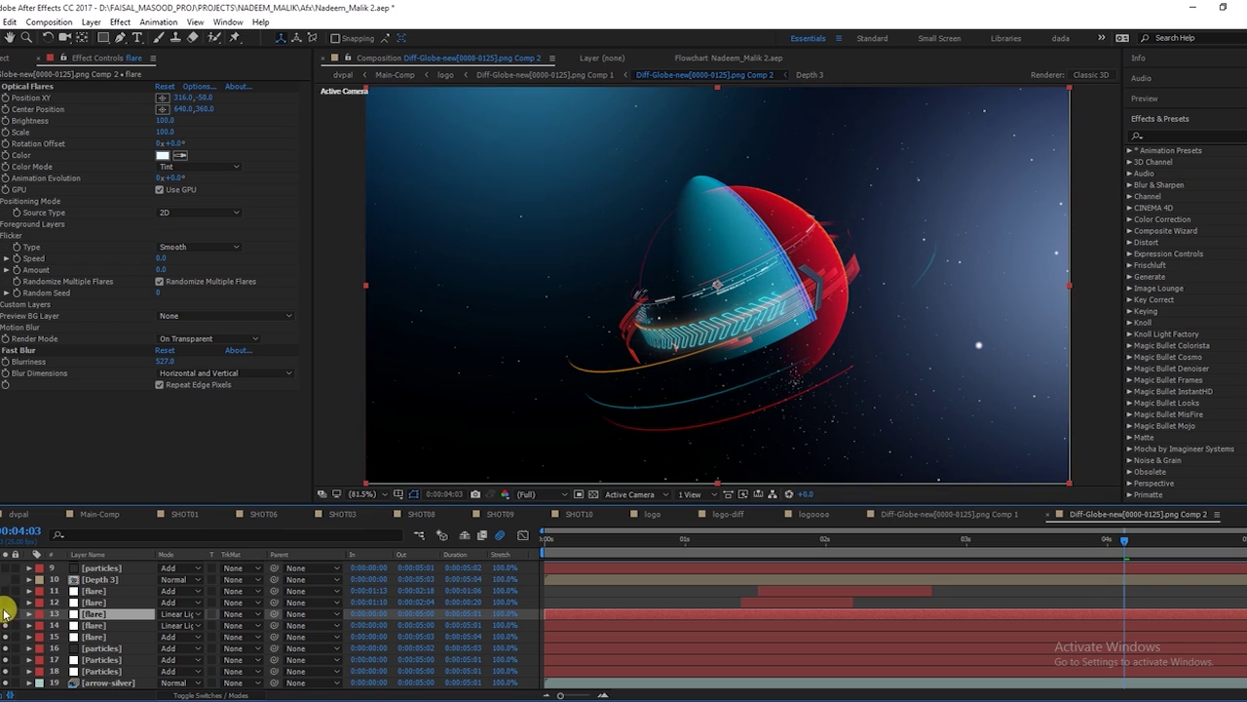
Review flare layer 11's Optical Flares and Curves, then confirm Depth 3 has no effects.
{"action": "left_click", "coordinate": [94, 603]}
{"action": "left_click", "coordinate": [95, 591]}
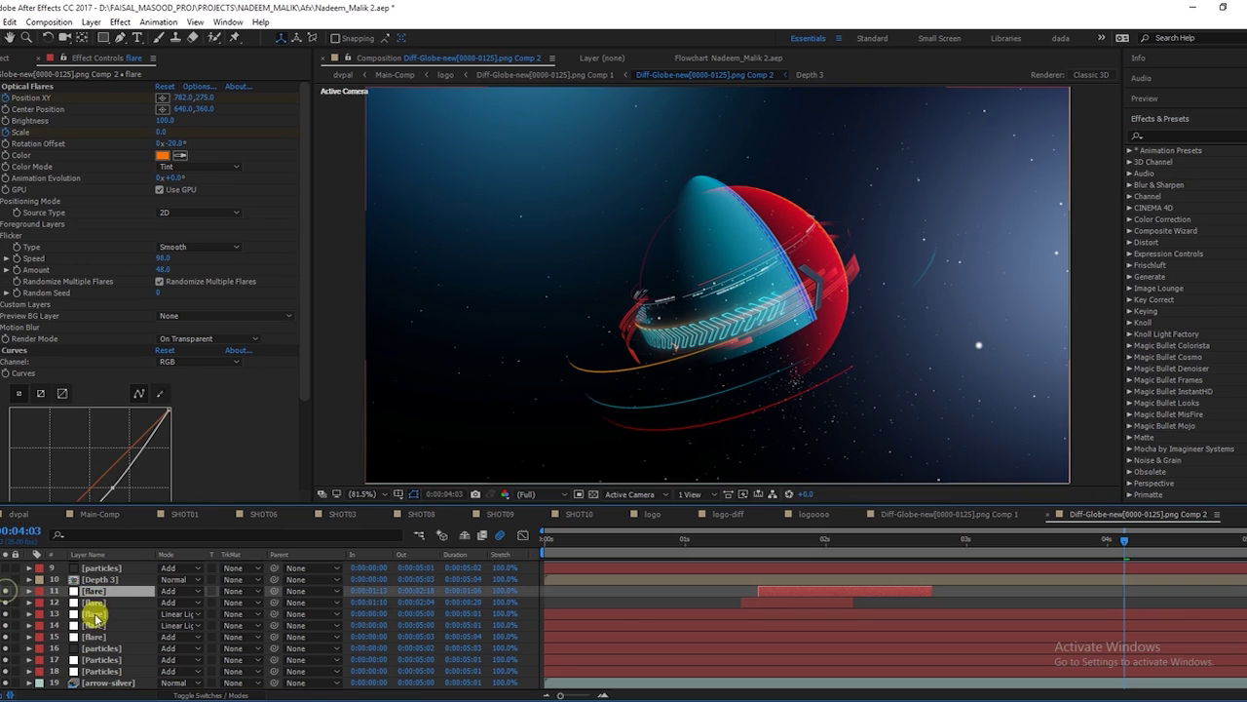
{"action": "scroll", "coordinate": [122, 619], "scroll_direction": "up", "scroll_amount": 3}
{"action": "left_click", "coordinate": [112, 614]}
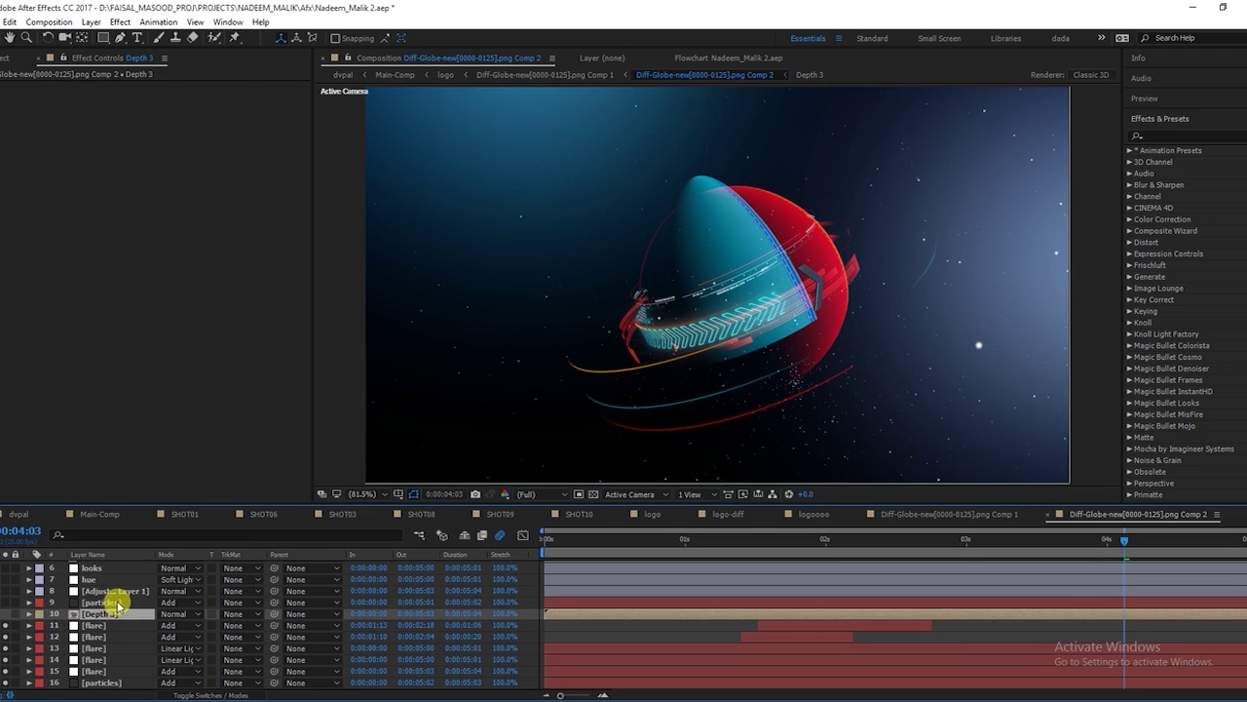
Inspect the particles layer's Particular settings and Adjustment Layer 1's Super Rack Focus effect.
{"action": "left_click", "coordinate": [114, 603]}
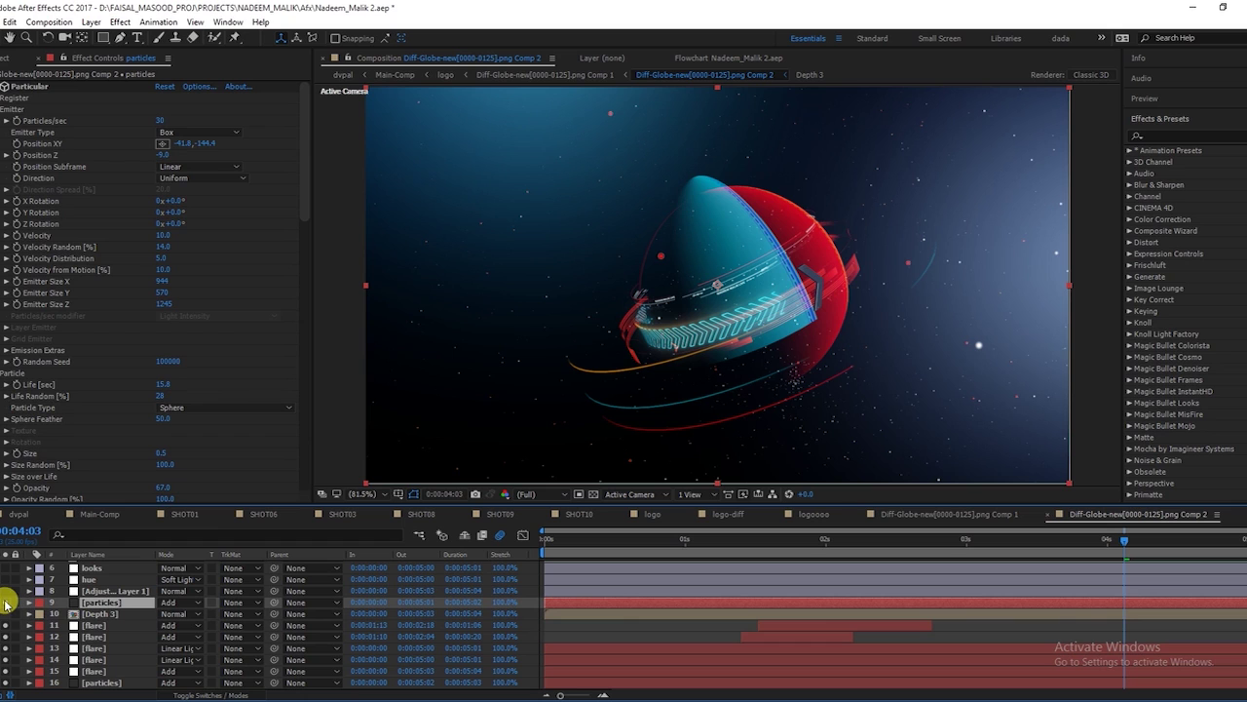
{"action": "left_click", "coordinate": [6, 591]}
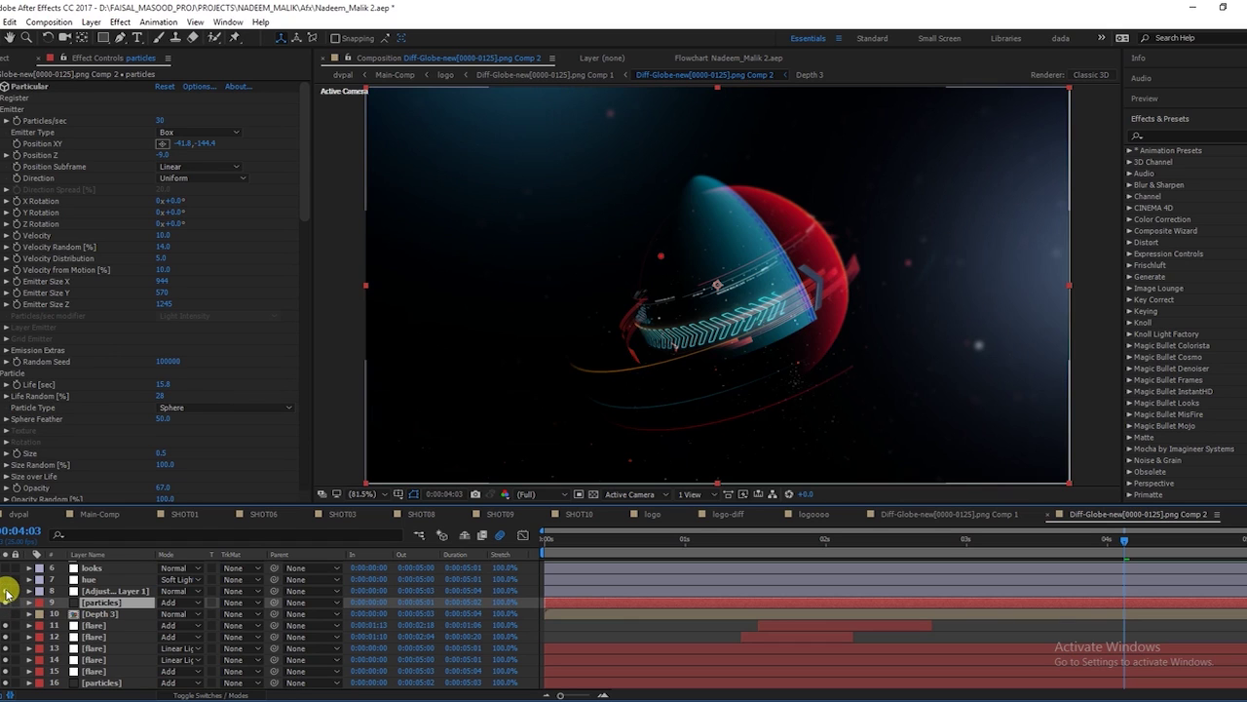
{"action": "left_click", "coordinate": [109, 591]}
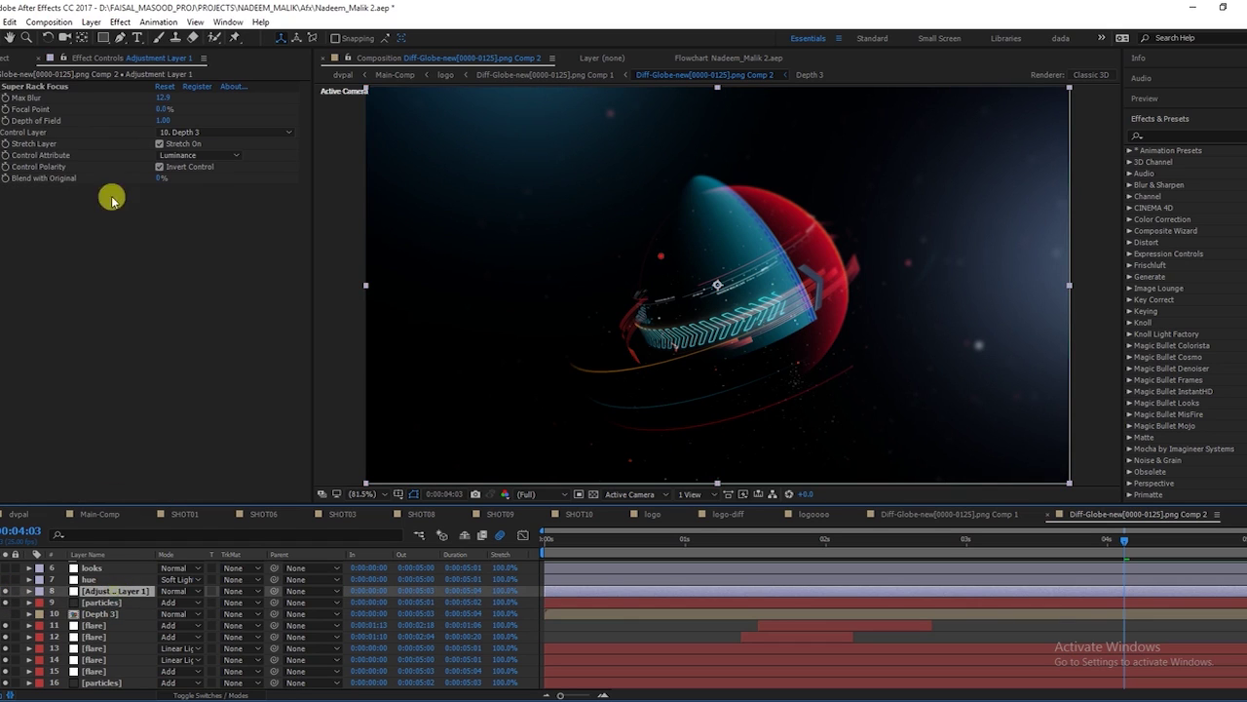
{"action": "left_click", "coordinate": [42, 87]}
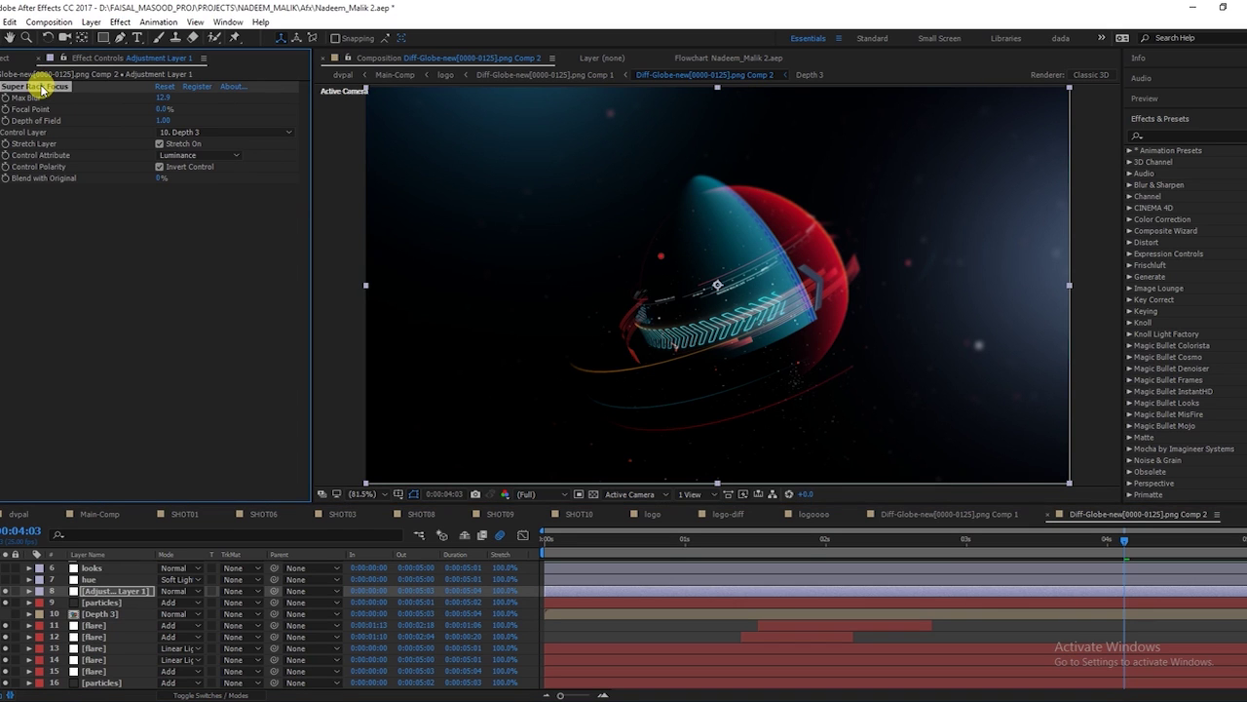
Toggle the Super Rack Focus depth-blur layer repeatedly to compare, leaving it enabled.
{"action": "left_click", "coordinate": [6, 592]}
{"action": "left_click", "coordinate": [6, 592]}
{"action": "left_click", "coordinate": [6, 592]}
{"action": "left_click", "coordinate": [6, 591]}
{"action": "left_click", "coordinate": [6, 591]}
{"action": "left_click", "coordinate": [6, 592]}
{"action": "left_click", "coordinate": [6, 591]}
{"action": "left_click", "coordinate": [6, 592]}
{"action": "left_click", "coordinate": [6, 592]}
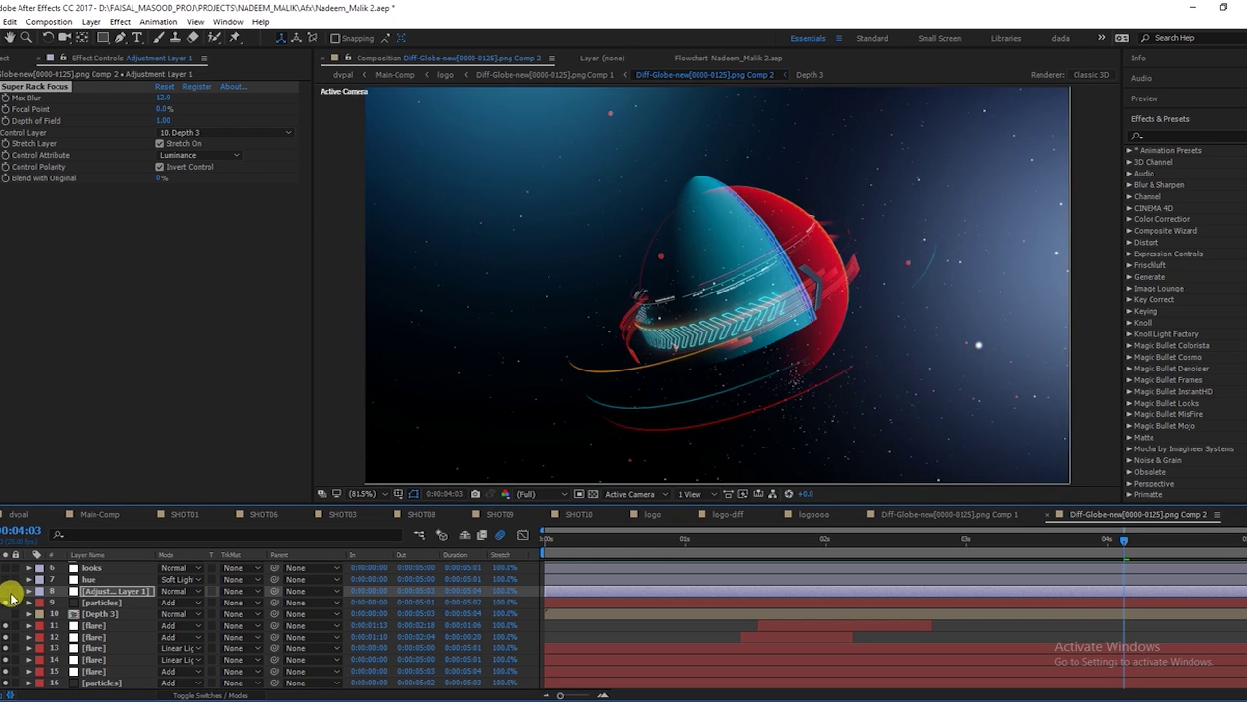
{"action": "left_click", "coordinate": [6, 591]}
Review the hue layer's Hue/Saturation settings and turn off its Colorize option.
{"action": "left_click", "coordinate": [98, 579]}
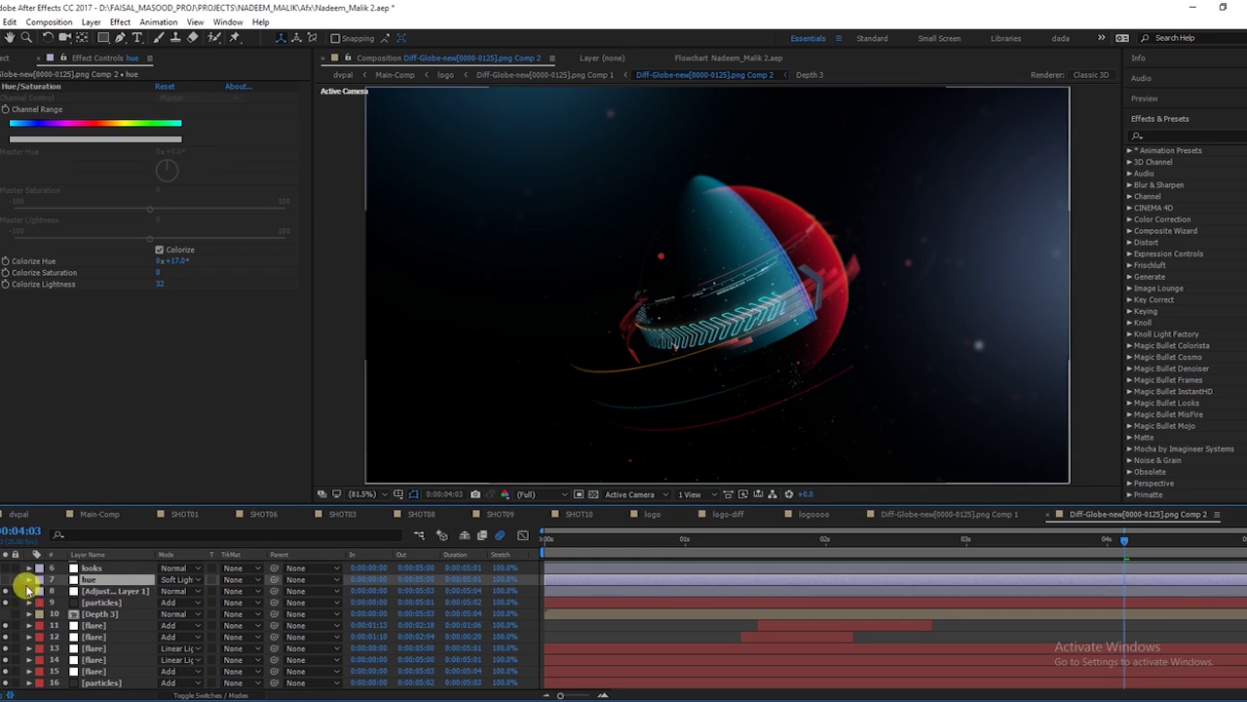
{"action": "left_click", "coordinate": [6, 591]}
{"action": "scroll", "coordinate": [86, 596], "scroll_direction": "up", "scroll_amount": 3}
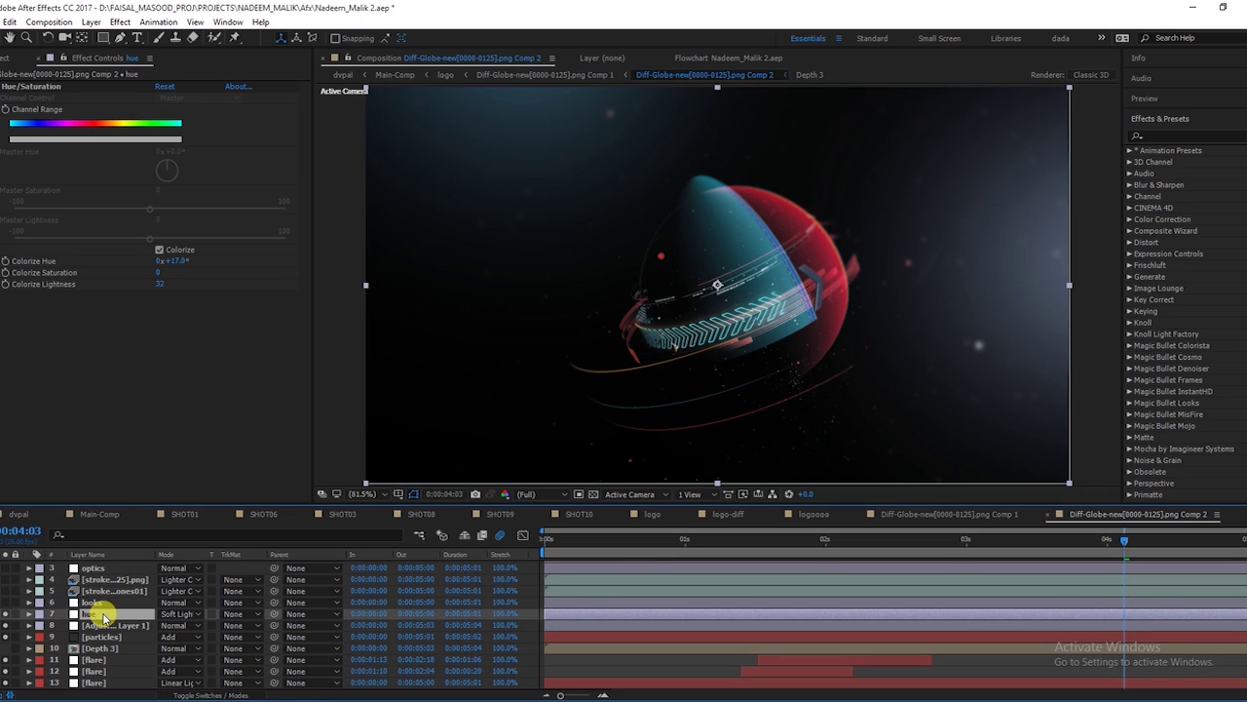
{"action": "left_click", "coordinate": [164, 257]}
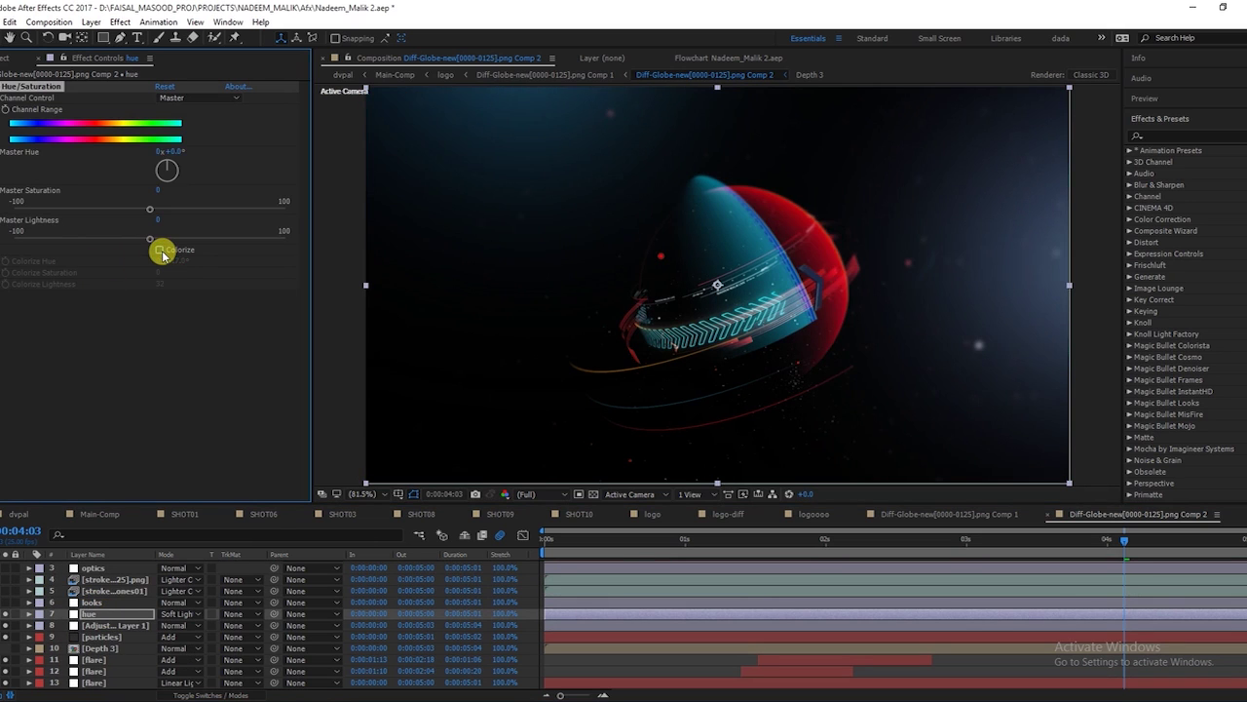
Check the looks and strokes layers, then enable strokes-clones-02's red streaks and inspect its glow.
{"action": "left_click", "coordinate": [90, 602]}
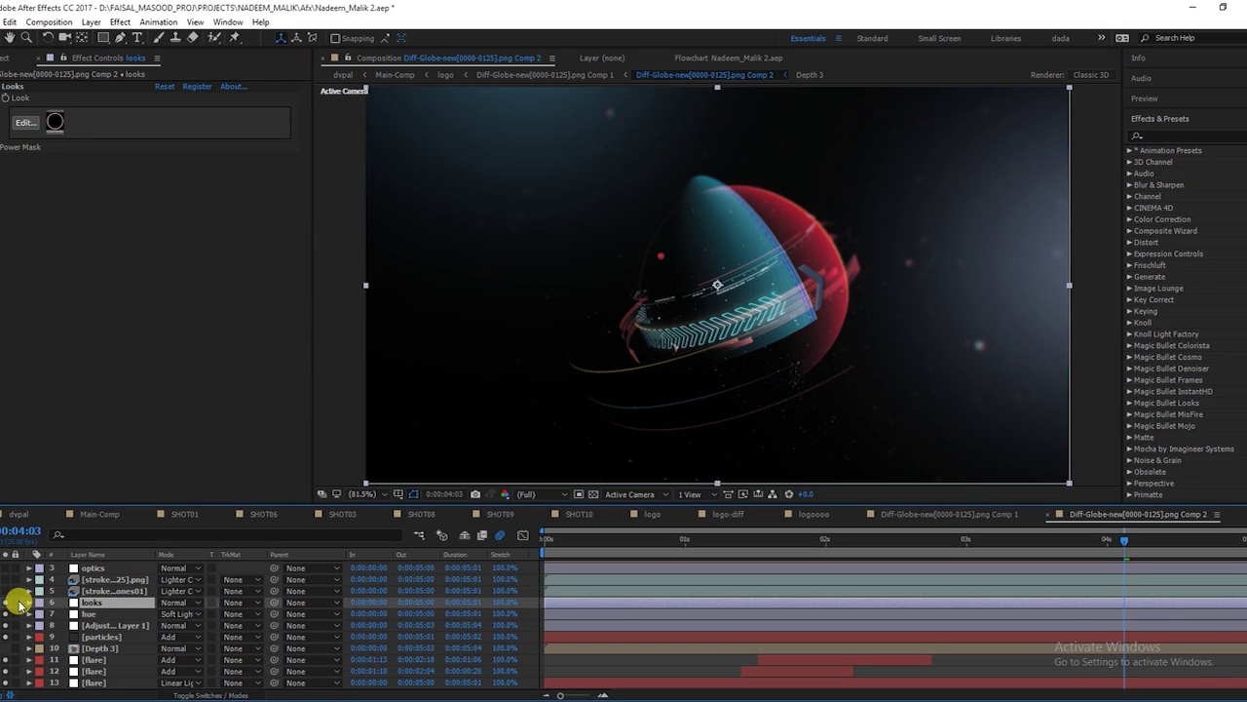
{"action": "left_click", "coordinate": [98, 591]}
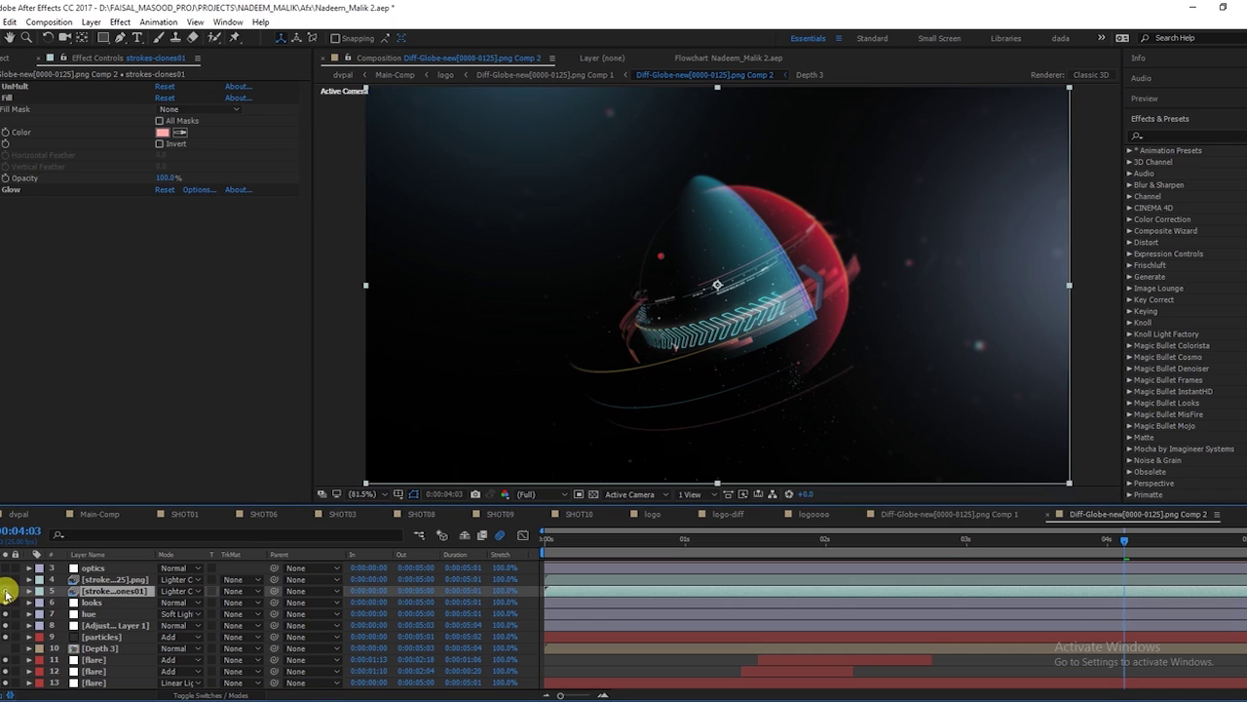
{"action": "left_click", "coordinate": [8, 592]}
{"action": "scroll", "coordinate": [101, 630], "scroll_direction": "up", "scroll_amount": 2}
{"action": "left_click", "coordinate": [104, 601]}
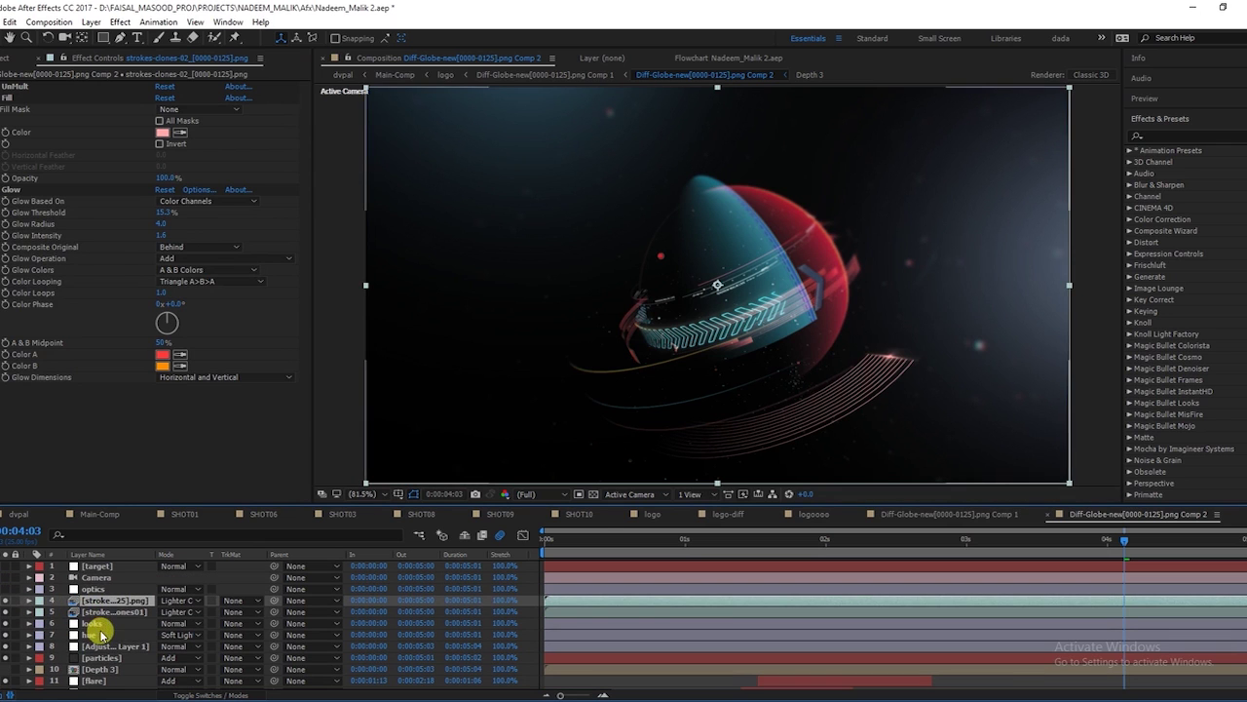
Compare the optics layer's lens compensation on and off, leaving it on, then select target.
{"action": "left_click", "coordinate": [88, 590]}
{"action": "left_click", "coordinate": [7, 589]}
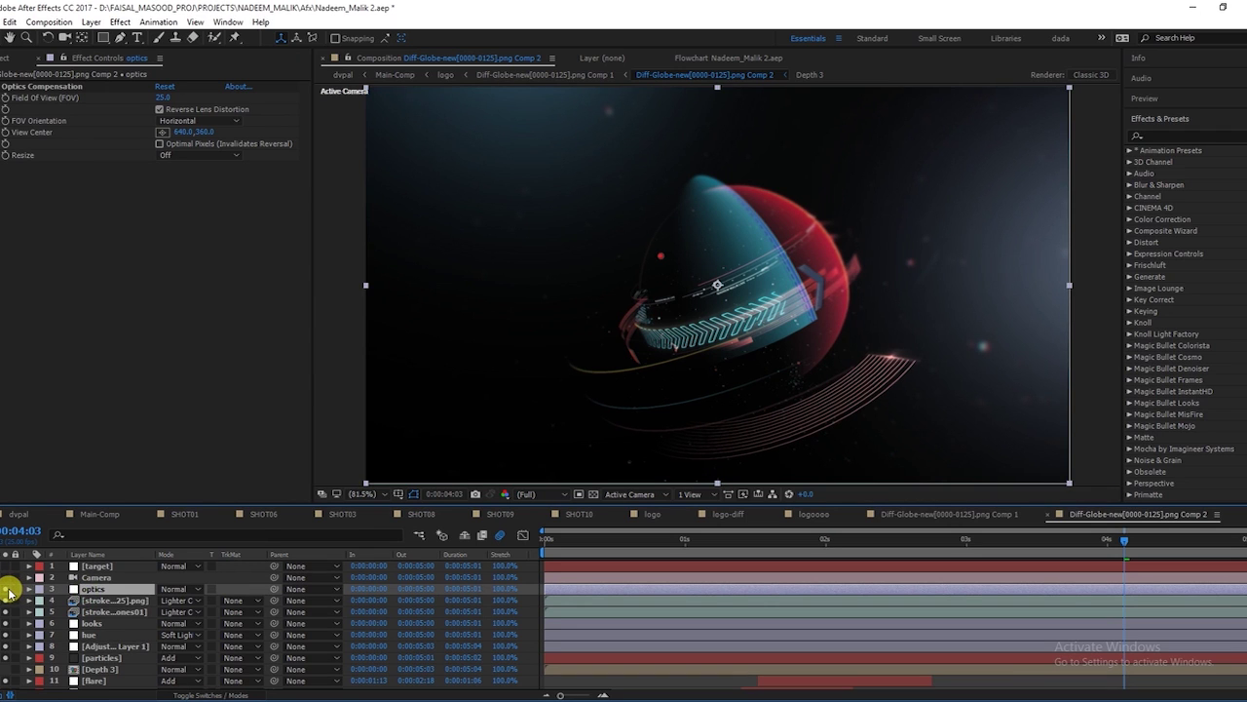
{"action": "left_click", "coordinate": [7, 588]}
{"action": "left_click", "coordinate": [7, 589]}
{"action": "left_click", "coordinate": [6, 589]}
{"action": "left_click", "coordinate": [7, 590]}
{"action": "left_click", "coordinate": [6, 591]}
{"action": "left_click", "coordinate": [7, 589]}
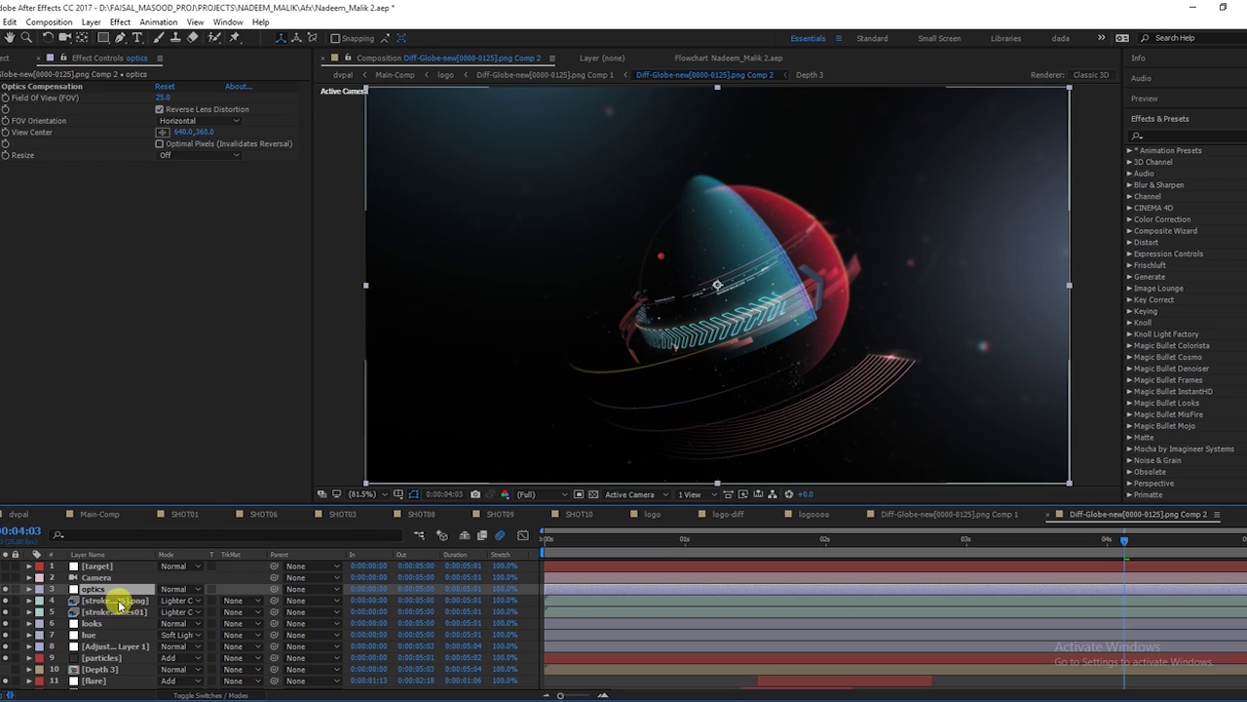
{"action": "left_click", "coordinate": [97, 566]}
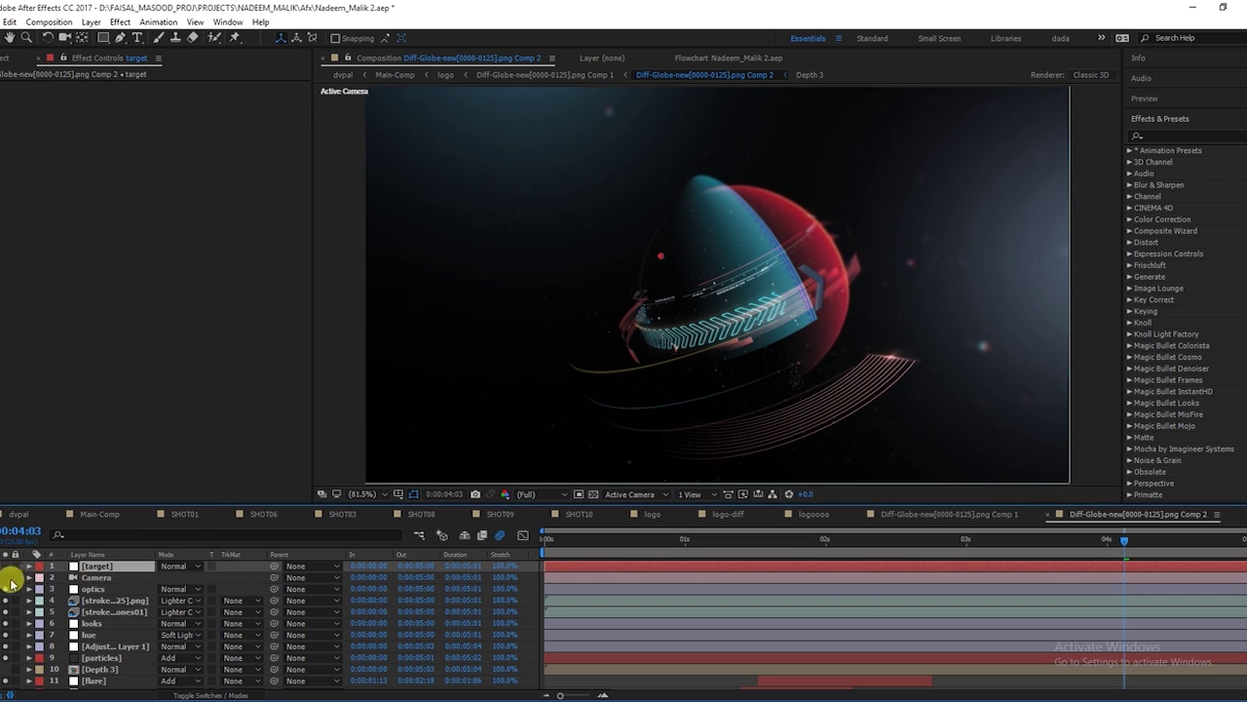
Scrub to 0:00:02:11 and review the bg layer's 4-Color Gradient (Blend 100, Opacity 100%).
{"action": "scroll", "coordinate": [7, 687], "scroll_direction": "down", "scroll_amount": 3}
{"action": "scroll", "coordinate": [7, 689], "scroll_direction": "down", "scroll_amount": 3}
{"action": "scroll", "coordinate": [7, 688], "scroll_direction": "down", "scroll_amount": 4}
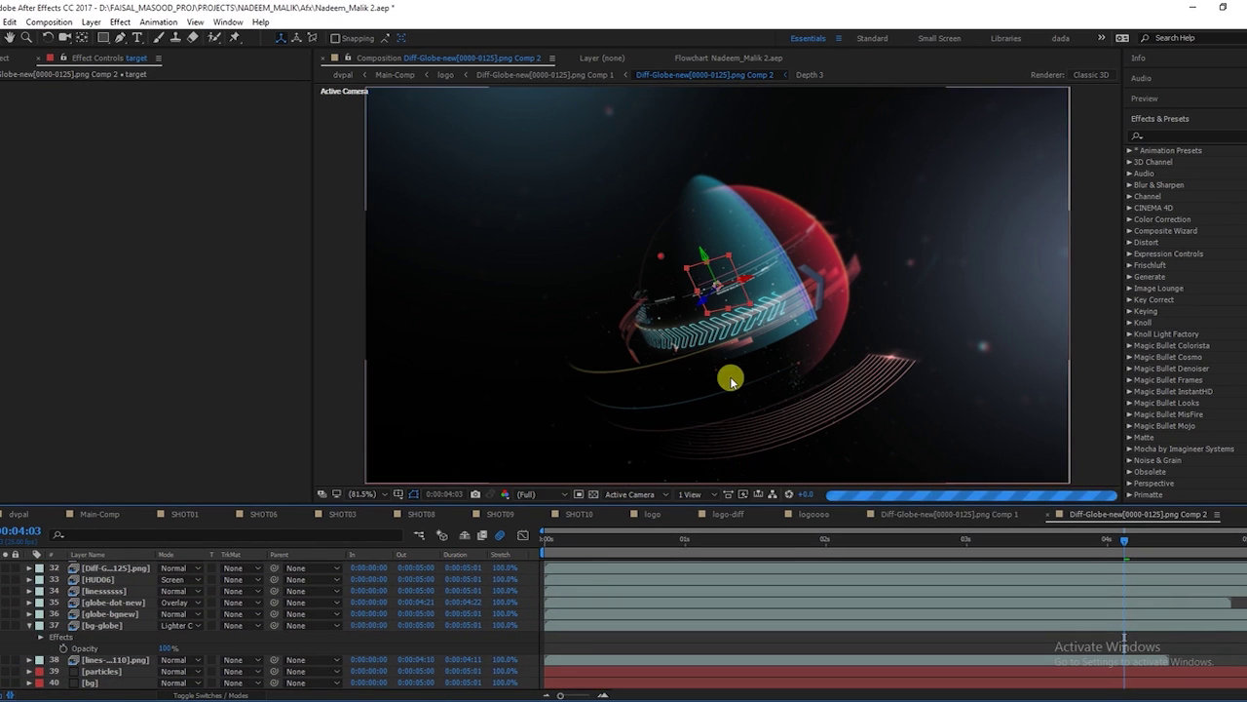
{"action": "mouse_move", "coordinate": [553, 543]}
{"action": "left_mouse_down"}
{"action": "mouse_move", "coordinate": [801, 605]}
{"action": "mouse_move", "coordinate": [864, 585]}
{"action": "mouse_move", "coordinate": [715, 592]}
{"action": "mouse_move", "coordinate": [827, 578]}
{"action": "mouse_move", "coordinate": [759, 578]}
{"action": "left_mouse_up"}
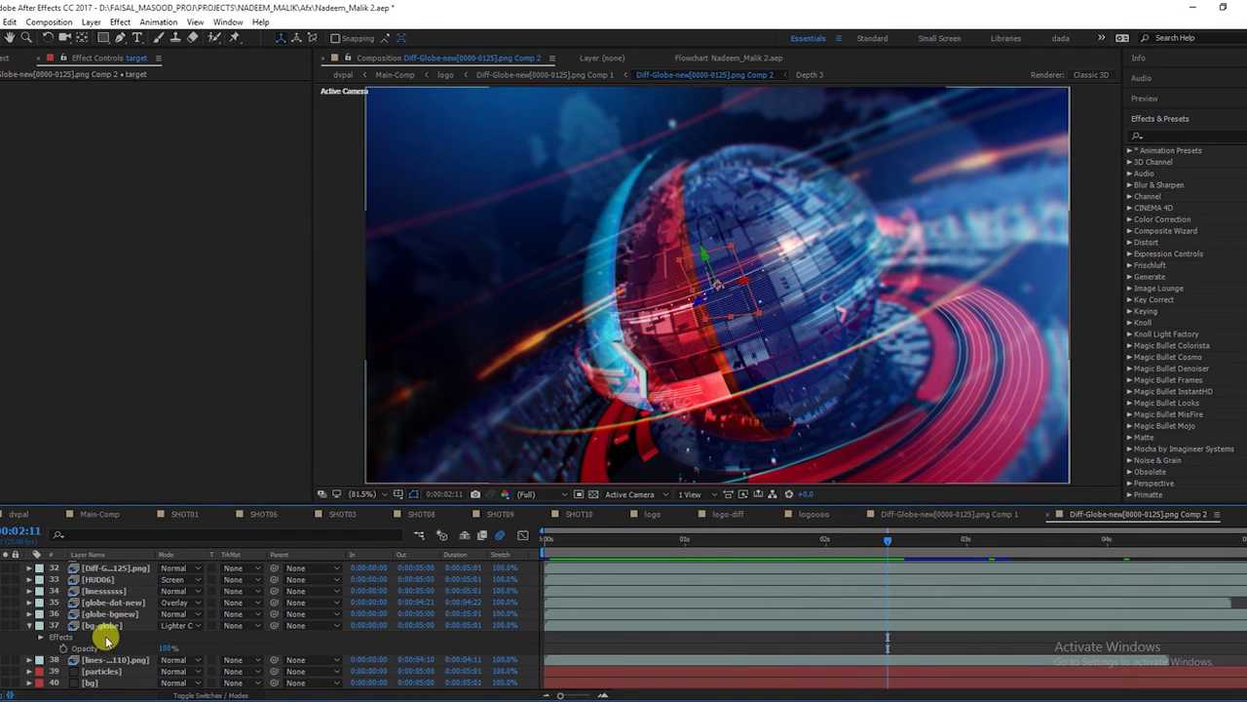
{"action": "left_click", "coordinate": [105, 681]}
{"action": "scroll", "coordinate": [112, 629], "scroll_direction": "up", "scroll_amount": 5}
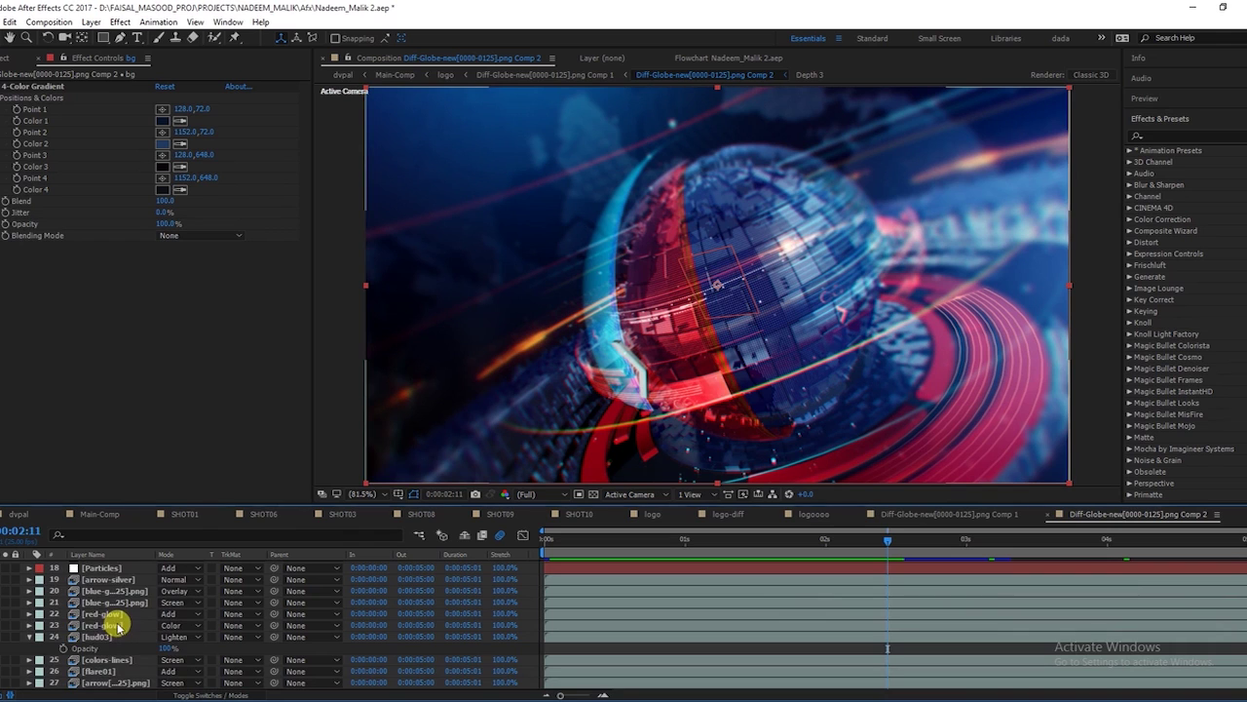
{"action": "scroll", "coordinate": [115, 629], "scroll_direction": "up", "scroll_amount": 3}
Review the Optical Flares settings on flare layers 14 and 11.
{"action": "scroll", "coordinate": [110, 635], "scroll_direction": "up", "scroll_amount": 3}
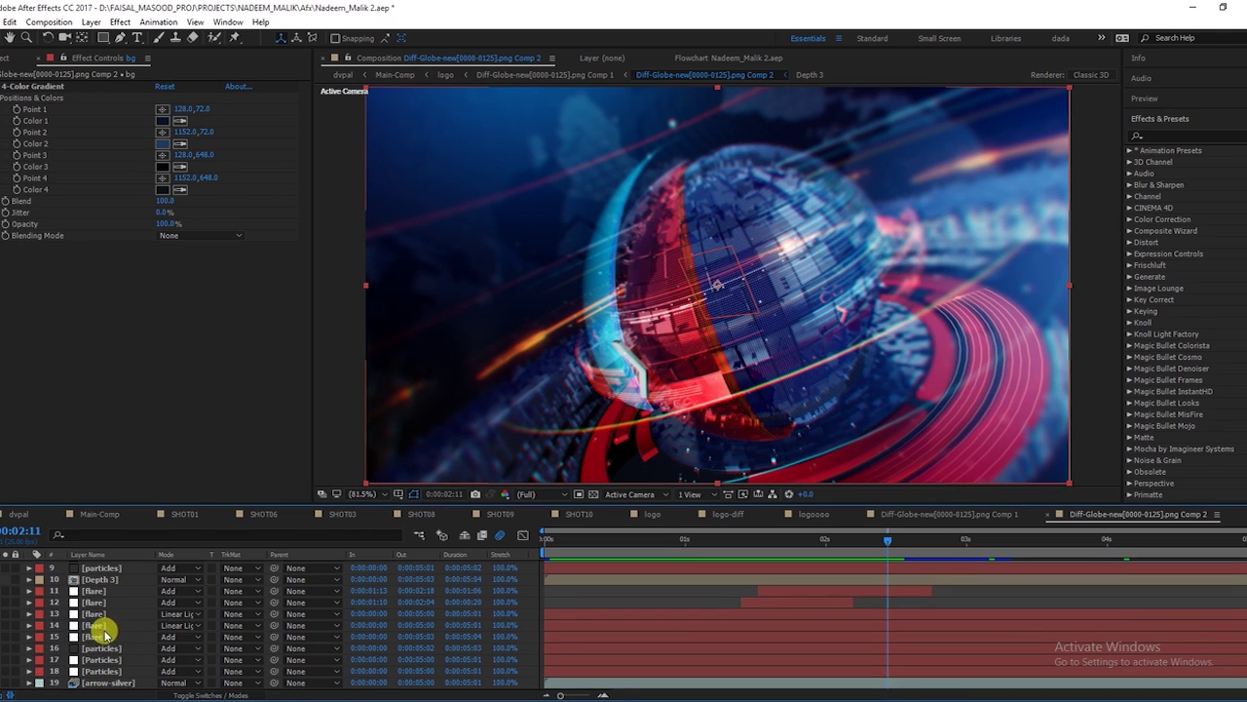
{"action": "left_click", "coordinate": [36, 627]}
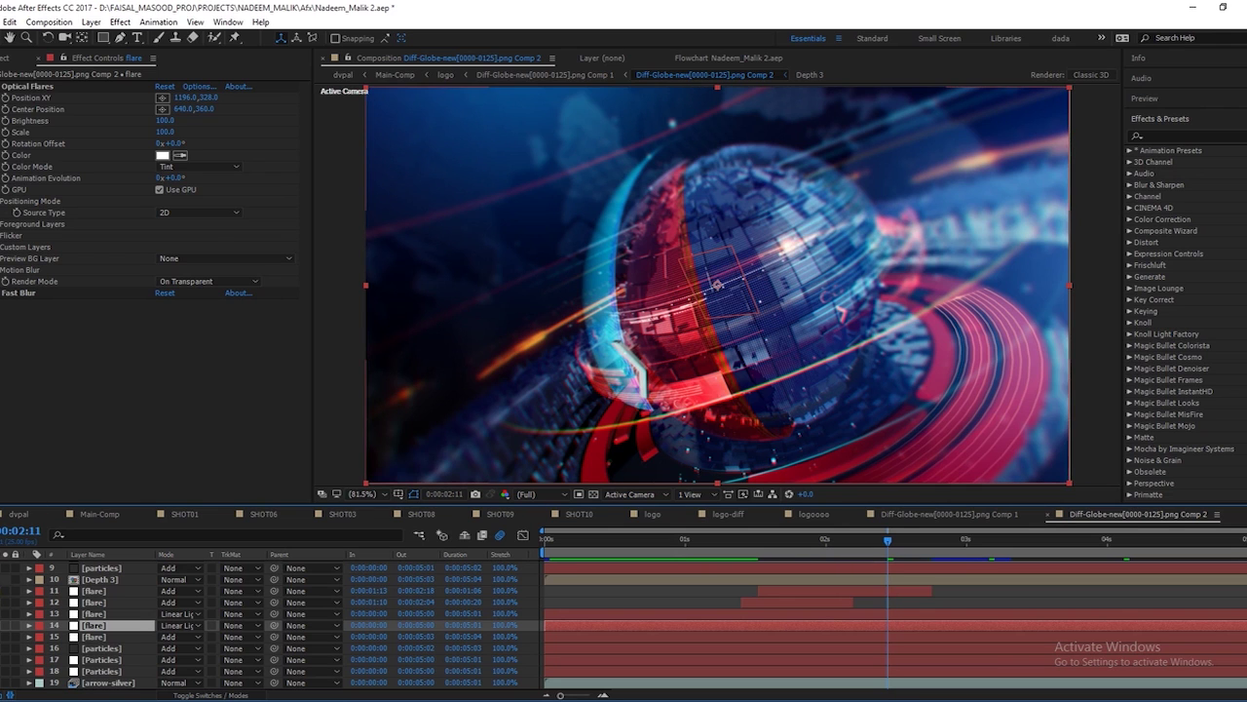
{"action": "left_click", "coordinate": [112, 591]}
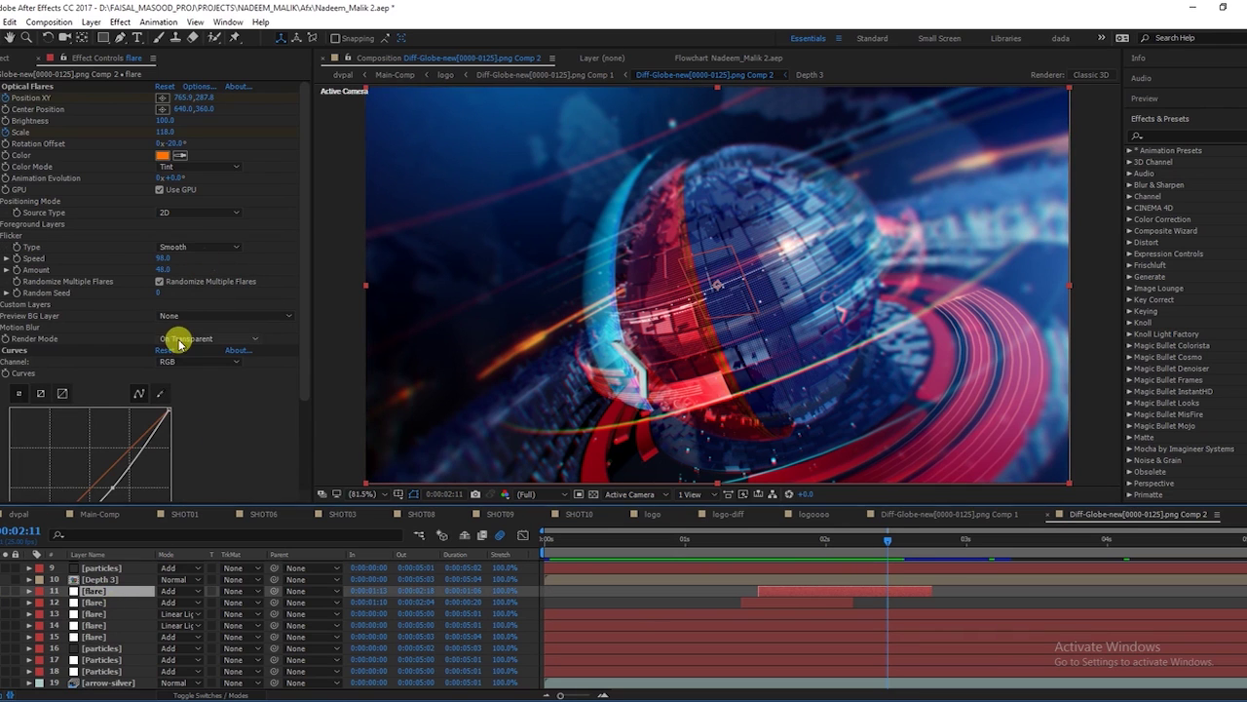
In flare layer 11's Optical Flares editor, nudge the Glow brightness, then cancel and discard.
{"action": "left_click", "coordinate": [200, 87]}
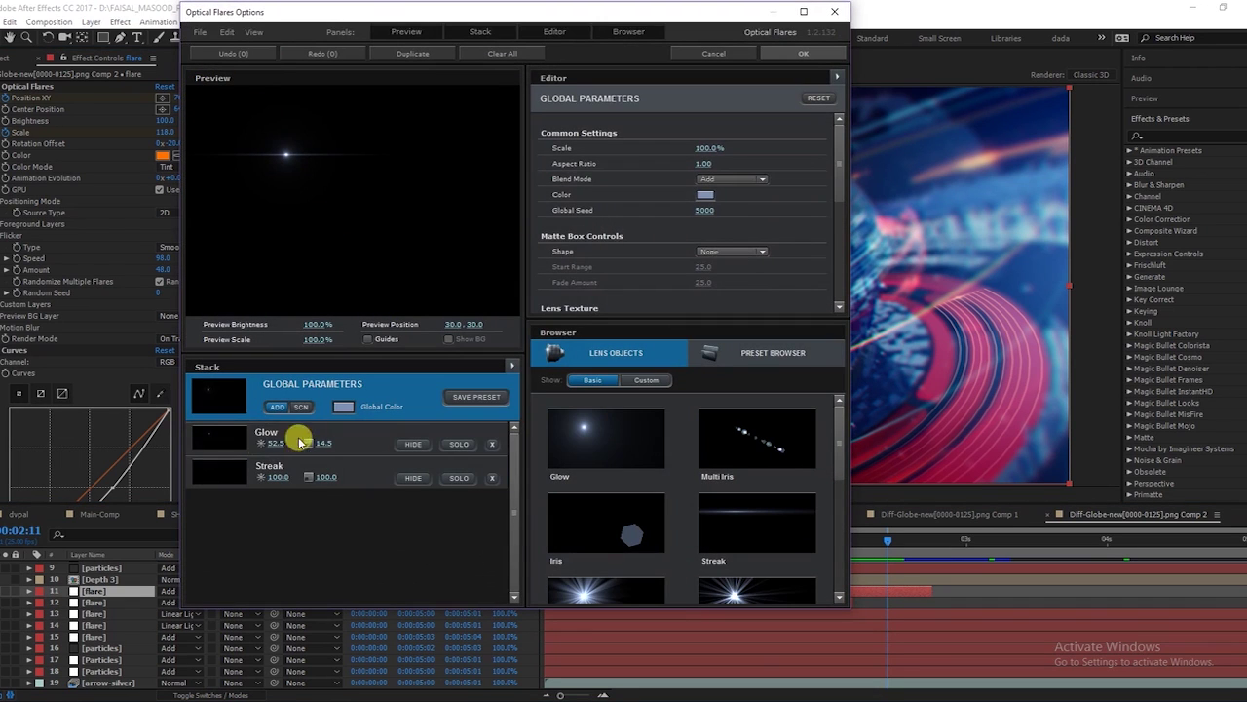
{"action": "left_click", "coordinate": [210, 446]}
{"action": "mouse_move", "coordinate": [276, 443]}
{"action": "left_mouse_down"}
{"action": "mouse_move", "coordinate": [242, 448]}
{"action": "mouse_move", "coordinate": [280, 437]}
{"action": "left_mouse_up"}
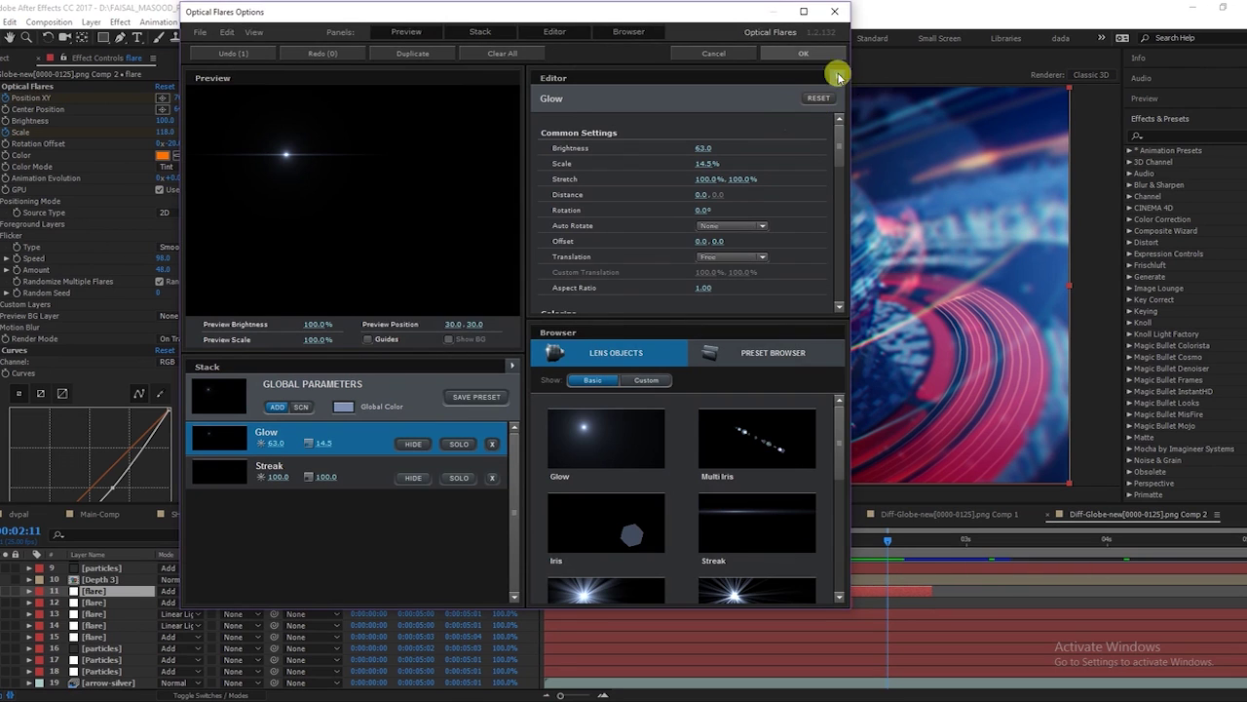
{"action": "left_click", "coordinate": [707, 53]}
{"action": "left_click", "coordinate": [482, 329]}
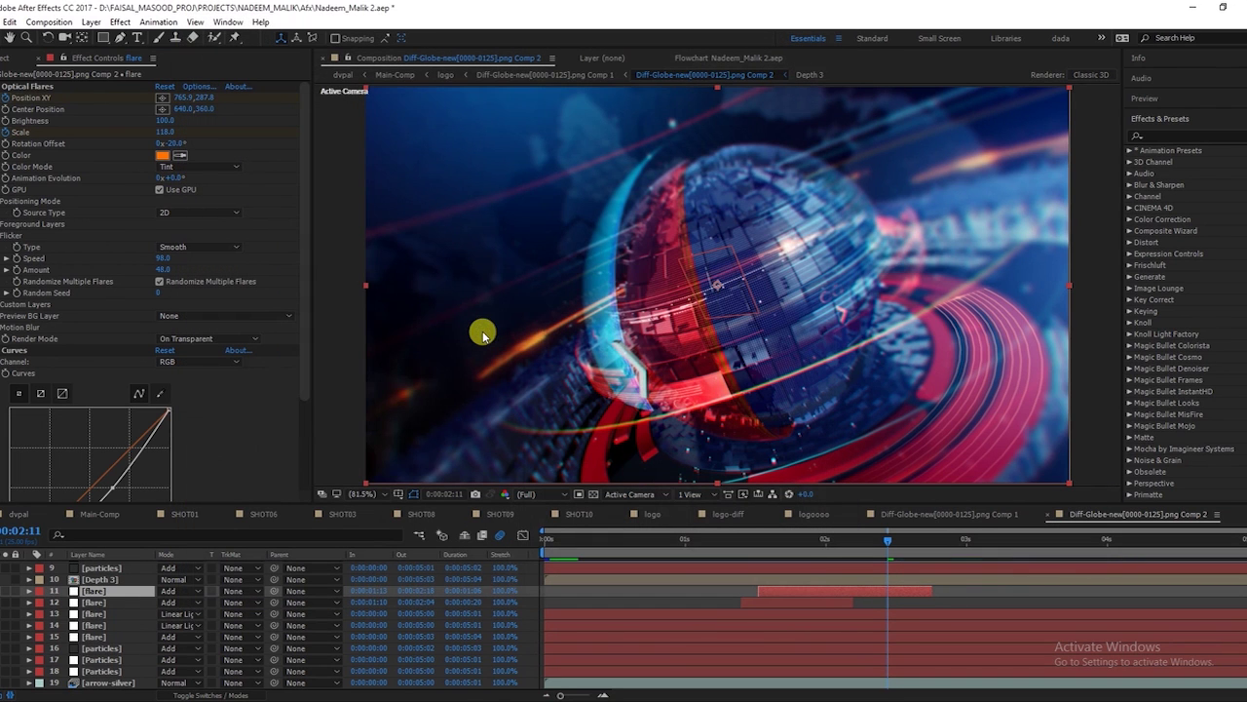
Return the playhead to 0:00:01:05 and show Adjustment Layer 1's Super Rack Focus settings.
{"action": "mouse_move", "coordinate": [889, 539]}
{"action": "left_mouse_down"}
{"action": "mouse_move", "coordinate": [643, 618]}
{"action": "mouse_move", "coordinate": [788, 602]}
{"action": "mouse_move", "coordinate": [883, 614]}
{"action": "mouse_move", "coordinate": [640, 668]}
{"action": "mouse_move", "coordinate": [821, 612]}
{"action": "mouse_move", "coordinate": [638, 640]}
{"action": "mouse_move", "coordinate": [607, 660]}
{"action": "mouse_move", "coordinate": [700, 621]}
{"action": "mouse_move", "coordinate": [713, 684]}
{"action": "left_mouse_up"}
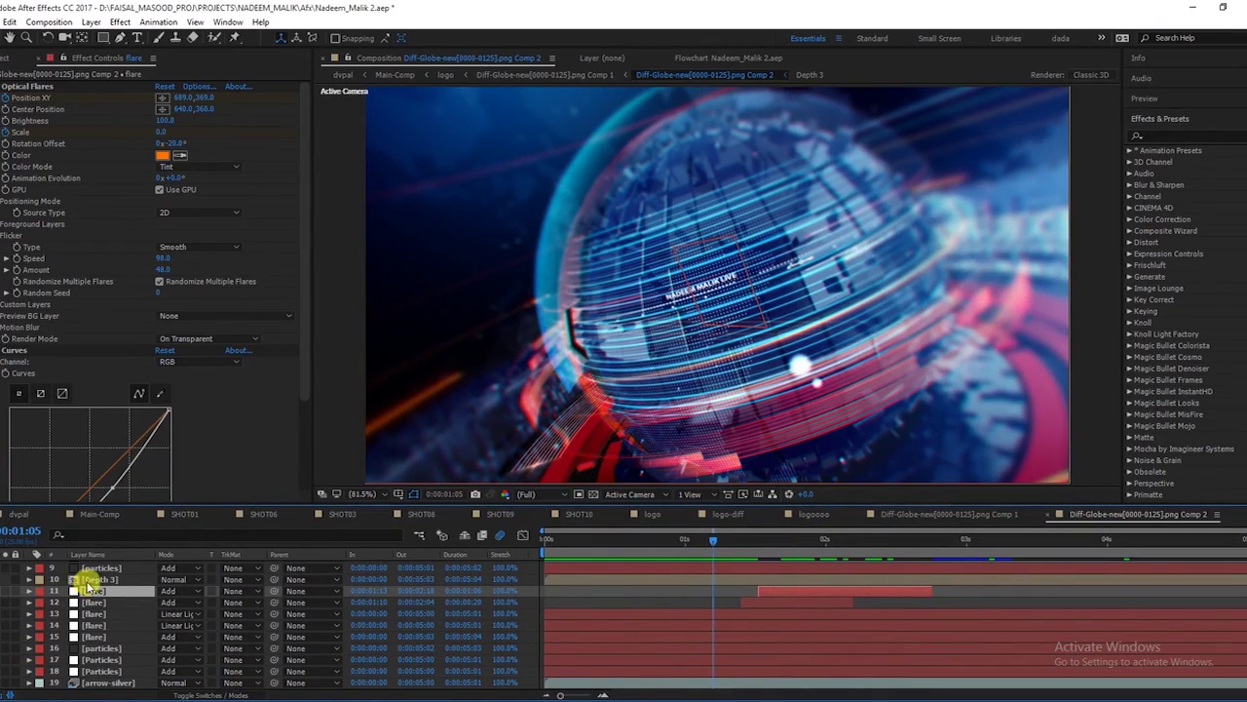
{"action": "scroll", "coordinate": [121, 651], "scroll_direction": "up", "scroll_amount": 1}
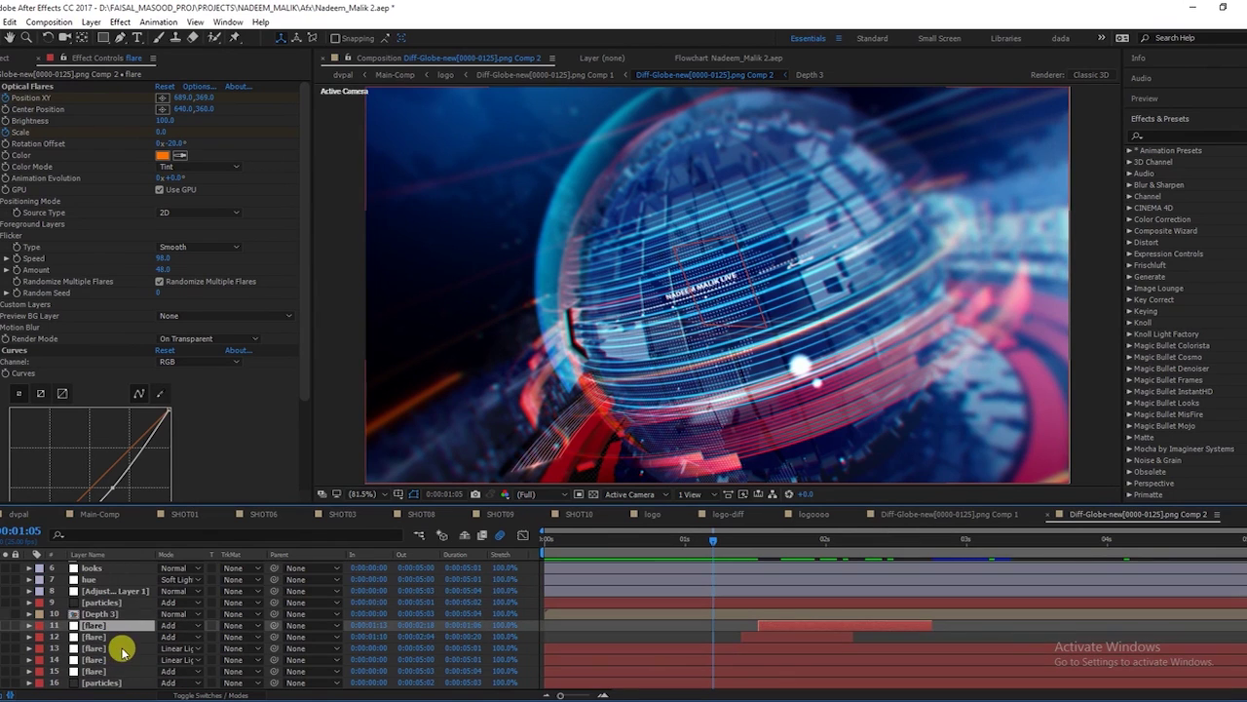
{"action": "left_click", "coordinate": [115, 591]}
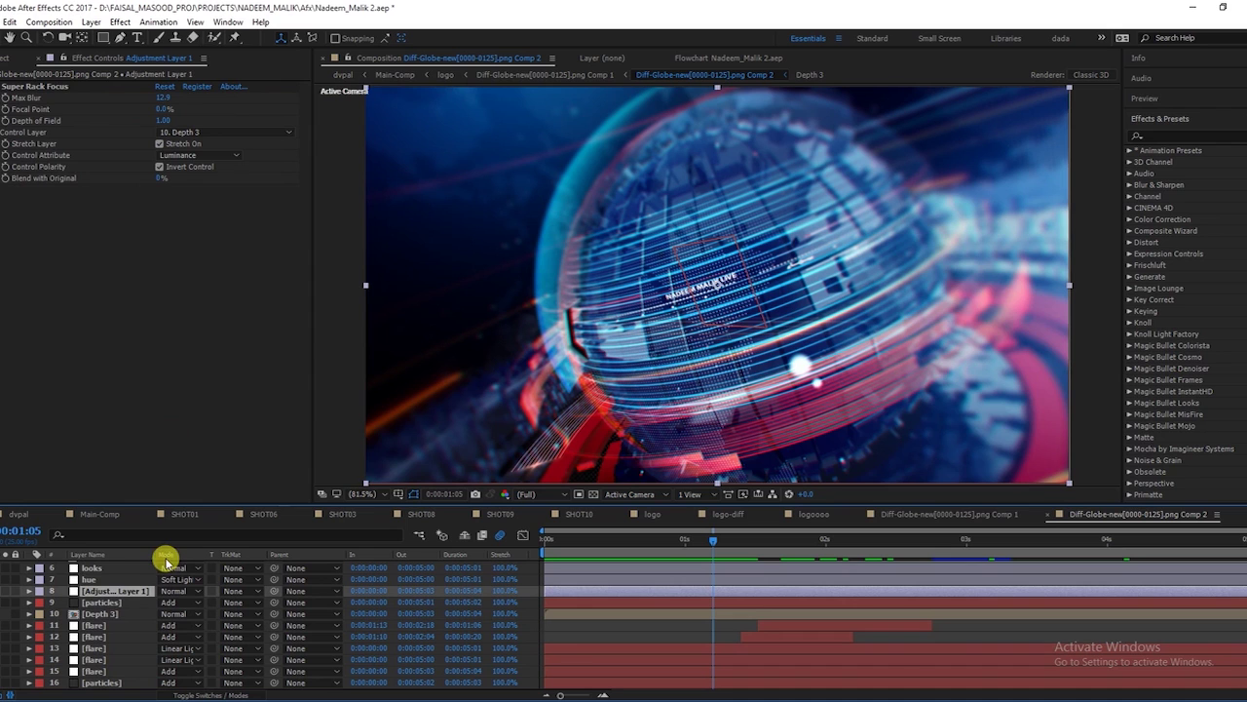
Toggle the Super Rack Focus effect repeatedly to compare the blurred and sharp globe.
{"action": "left_click", "coordinate": [28, 88]}
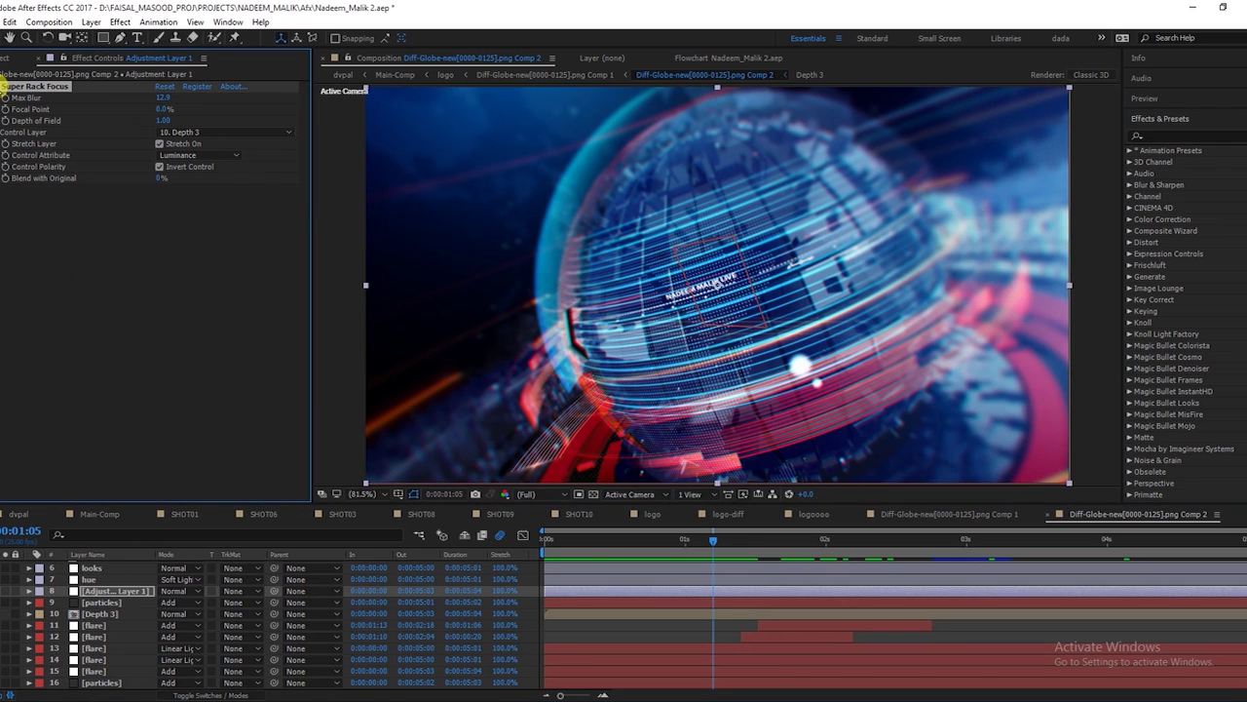
{"action": "left_click", "coordinate": [5, 86]}
{"action": "left_click", "coordinate": [5, 87]}
{"action": "left_click", "coordinate": [4, 87]}
{"action": "left_click", "coordinate": [5, 87]}
{"action": "left_click", "coordinate": [5, 87]}
{"action": "left_click", "coordinate": [4, 86]}
{"action": "left_click", "coordinate": [5, 87]}
{"action": "left_click", "coordinate": [5, 87]}
{"action": "left_click", "coordinate": [5, 86]}
{"action": "left_click", "coordinate": [5, 87]}
{"action": "left_click", "coordinate": [5, 86]}
{"action": "left_click", "coordinate": [5, 87]}
{"action": "left_click", "coordinate": [4, 87]}
{"action": "left_click", "coordinate": [5, 87]}
{"action": "left_click", "coordinate": [5, 87]}
{"action": "left_click", "coordinate": [5, 86]}
{"action": "left_click", "coordinate": [5, 86]}
{"action": "left_click", "coordinate": [5, 87]}
Leave the rack-focus blur enabled and adjust its Focal Point to 0.0%.
{"action": "left_click", "coordinate": [5, 87]}
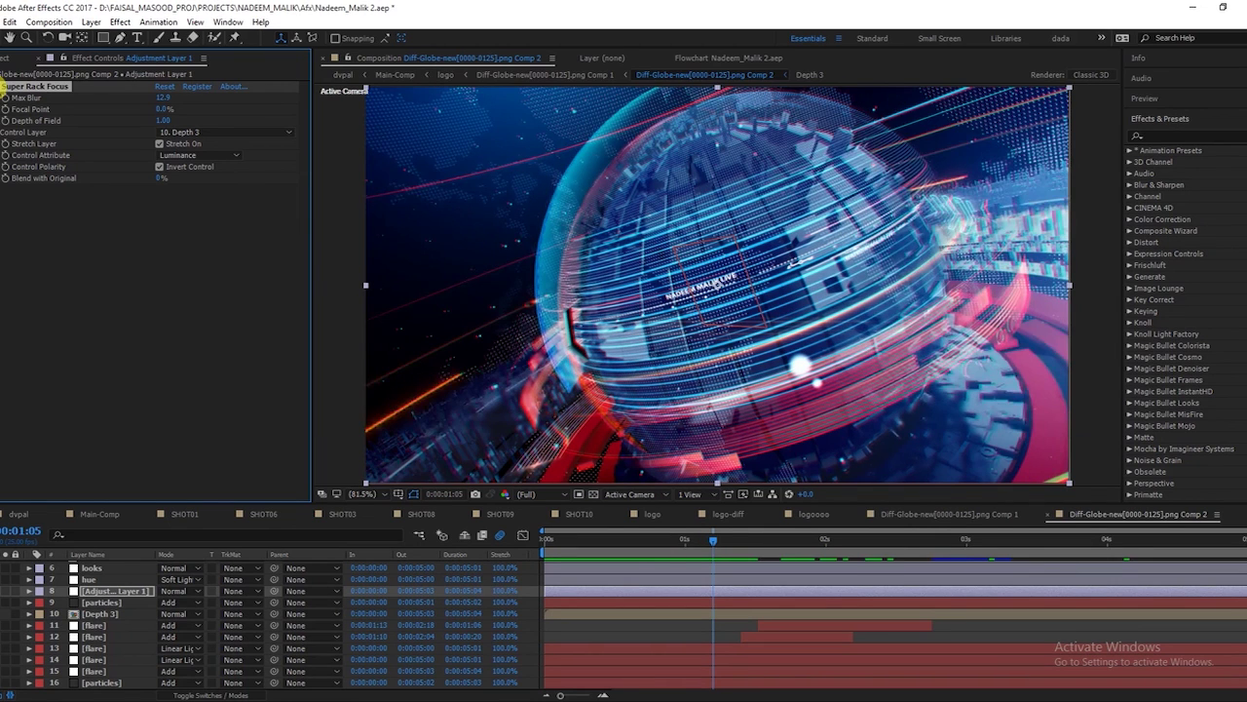
{"action": "left_click", "coordinate": [5, 86]}
{"action": "left_click", "coordinate": [5, 87]}
{"action": "left_click", "coordinate": [5, 87]}
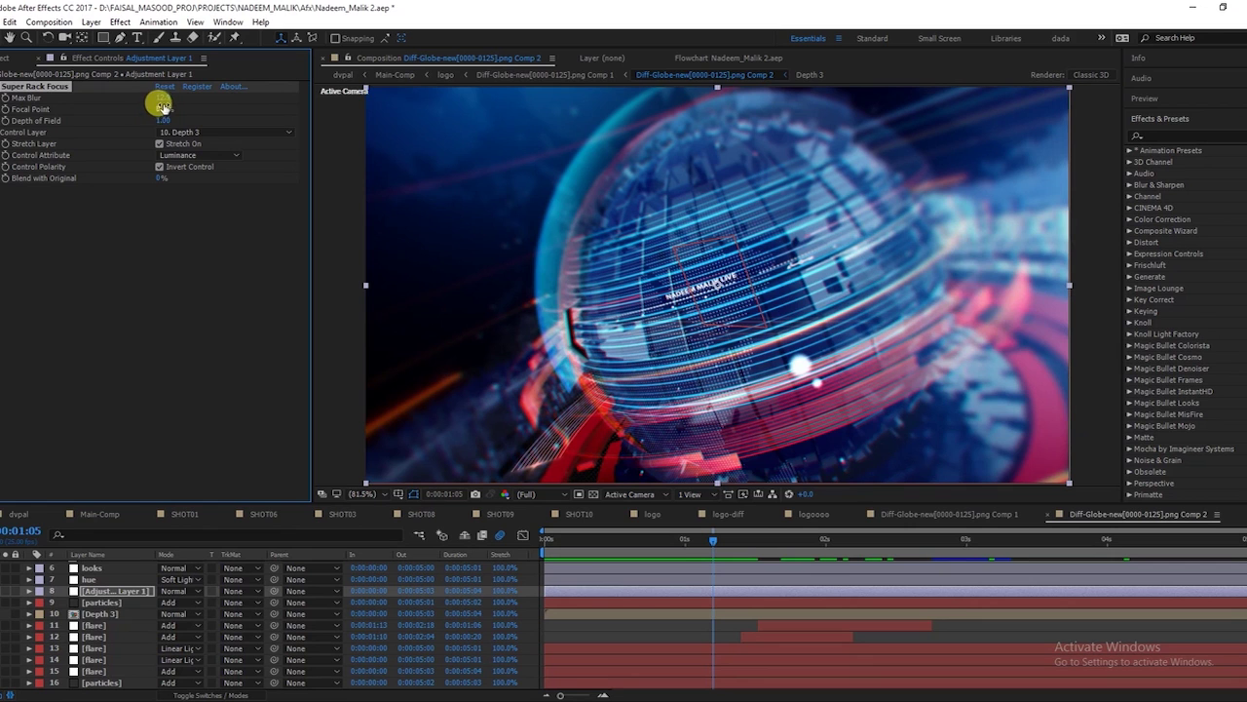
{"action": "mouse_move", "coordinate": [172, 106]}
{"action": "left_mouse_down"}
{"action": "mouse_move", "coordinate": [204, 106]}
{"action": "mouse_move", "coordinate": [162, 121]}
{"action": "left_mouse_up"}
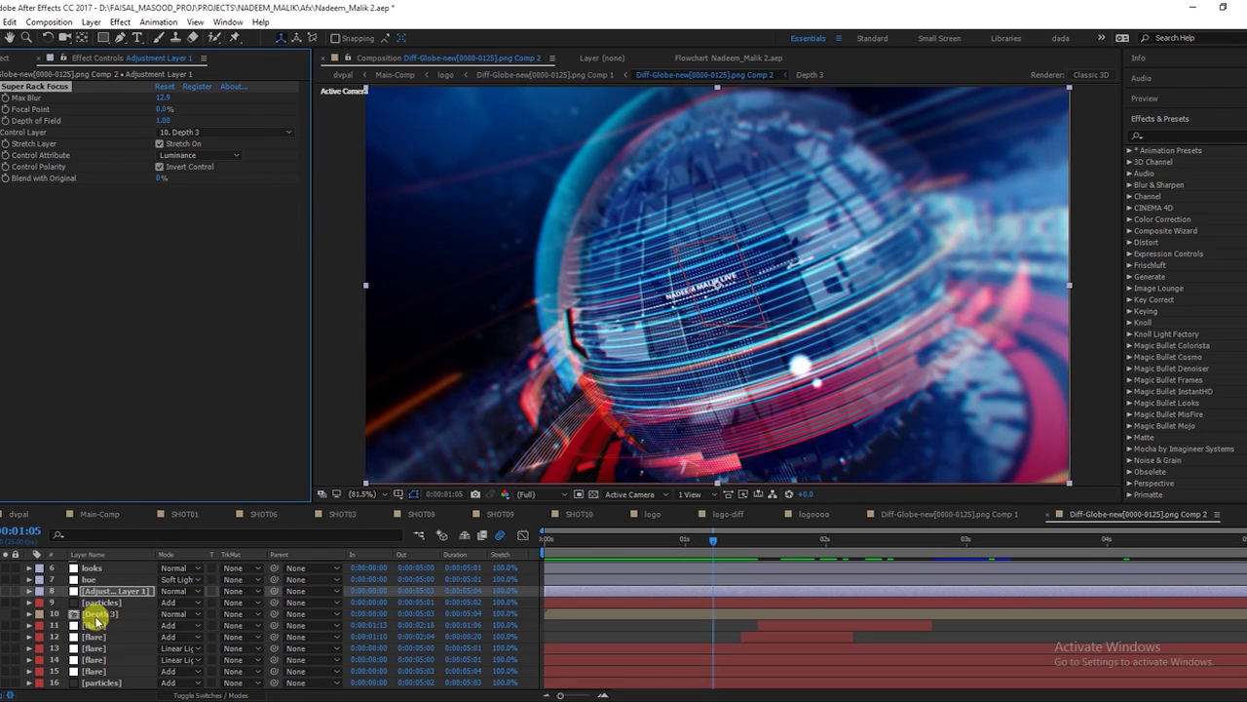
Move Adjustment Layer 1 below the particles layer and open Depth 3 at about 9 seconds.
{"action": "left_click_drag", "start_coordinate": [93, 614], "coordinate": [107, 614]}
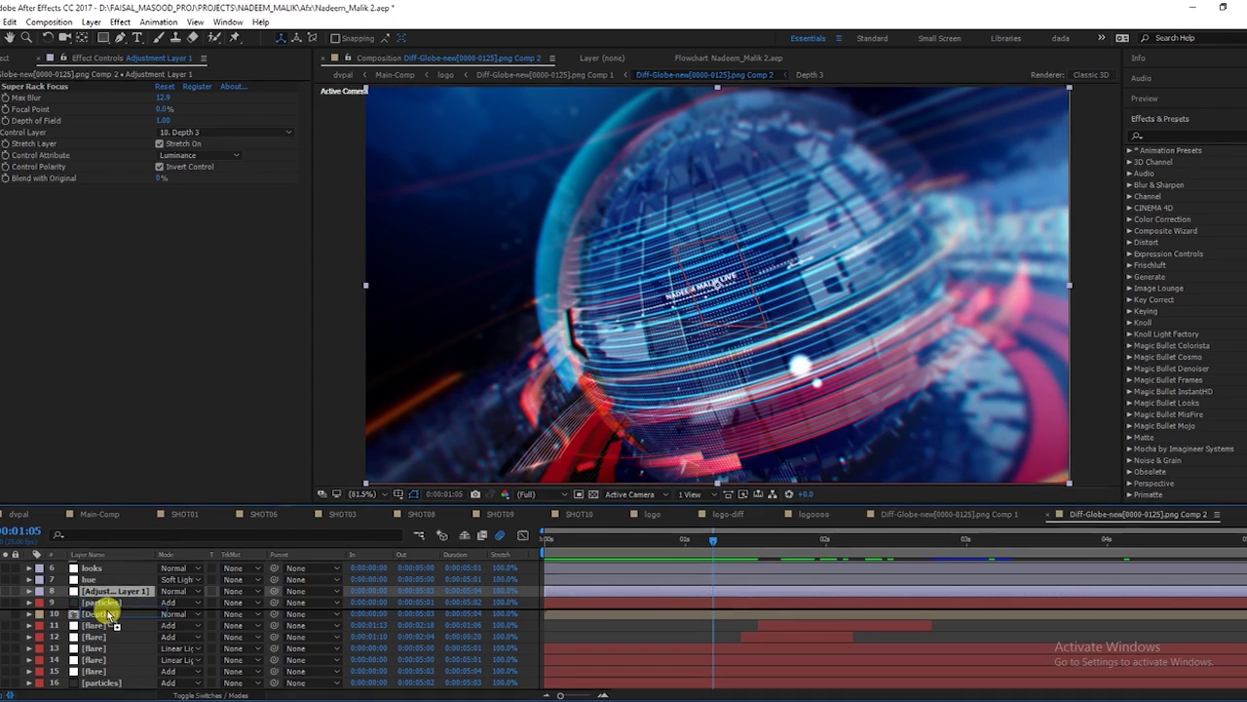
{"action": "double_click", "coordinate": [102, 614]}
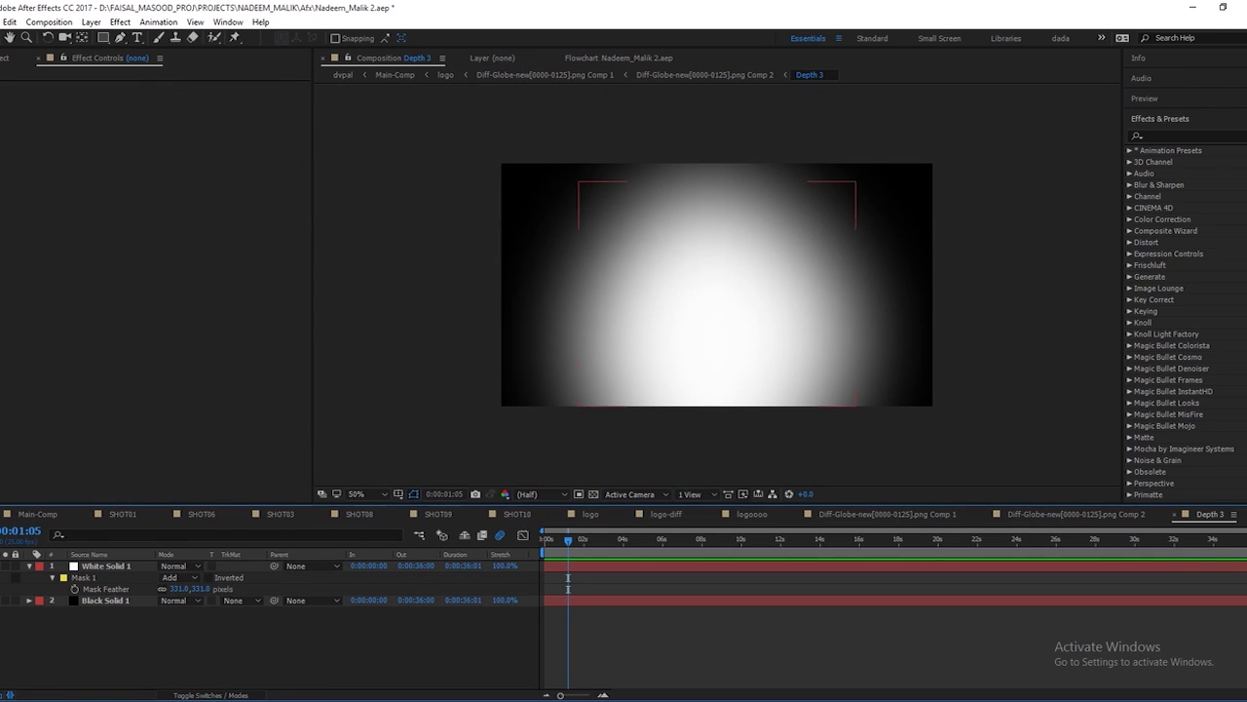
{"action": "left_click_drag", "start_coordinate": [545, 544], "coordinate": [725, 539]}
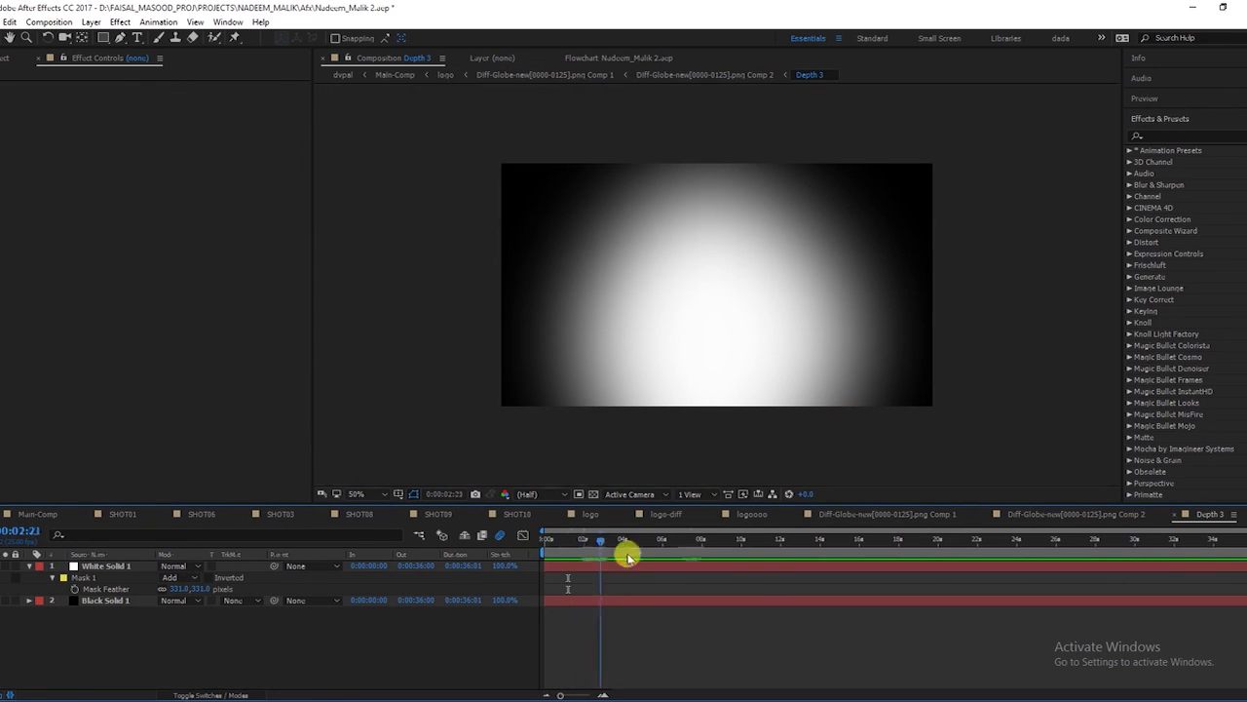
Inspect the Black Solid 1 and White Solid 1 layers to view the feathered mask in Depth 3.
{"action": "left_click", "coordinate": [86, 601]}
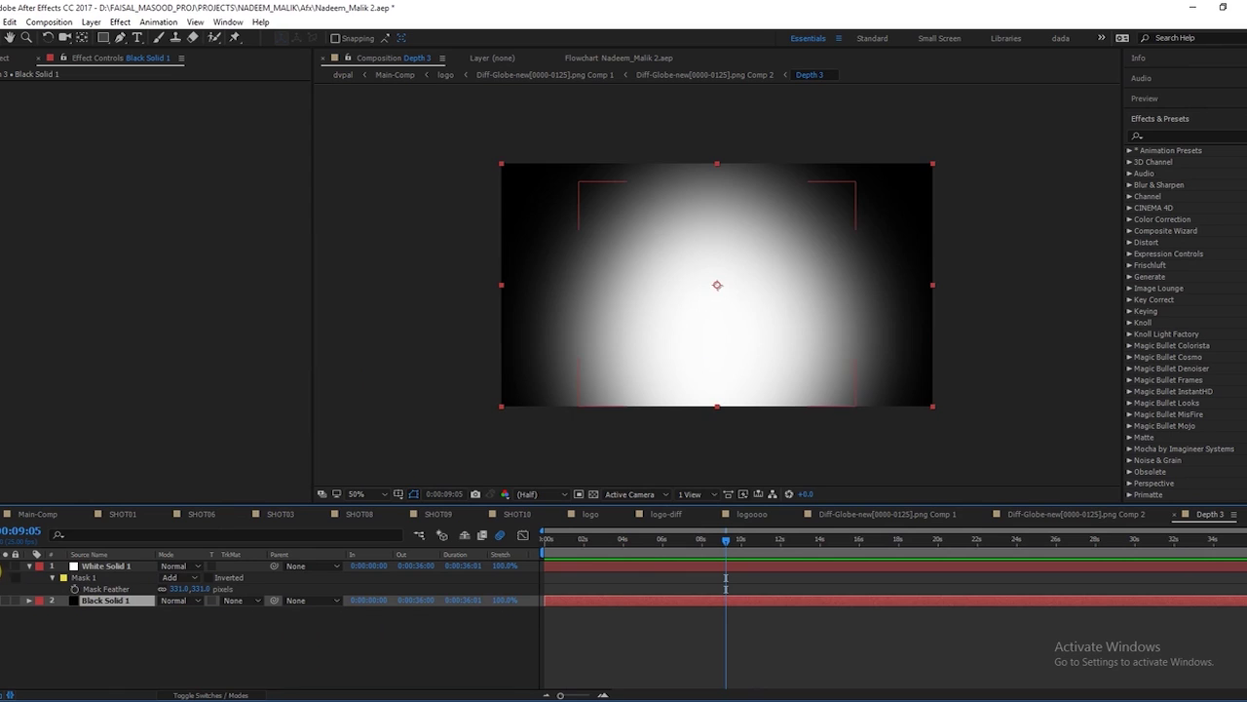
{"action": "left_click", "coordinate": [61, 624]}
{"action": "left_click", "coordinate": [565, 280]}
{"action": "left_click", "coordinate": [97, 566]}
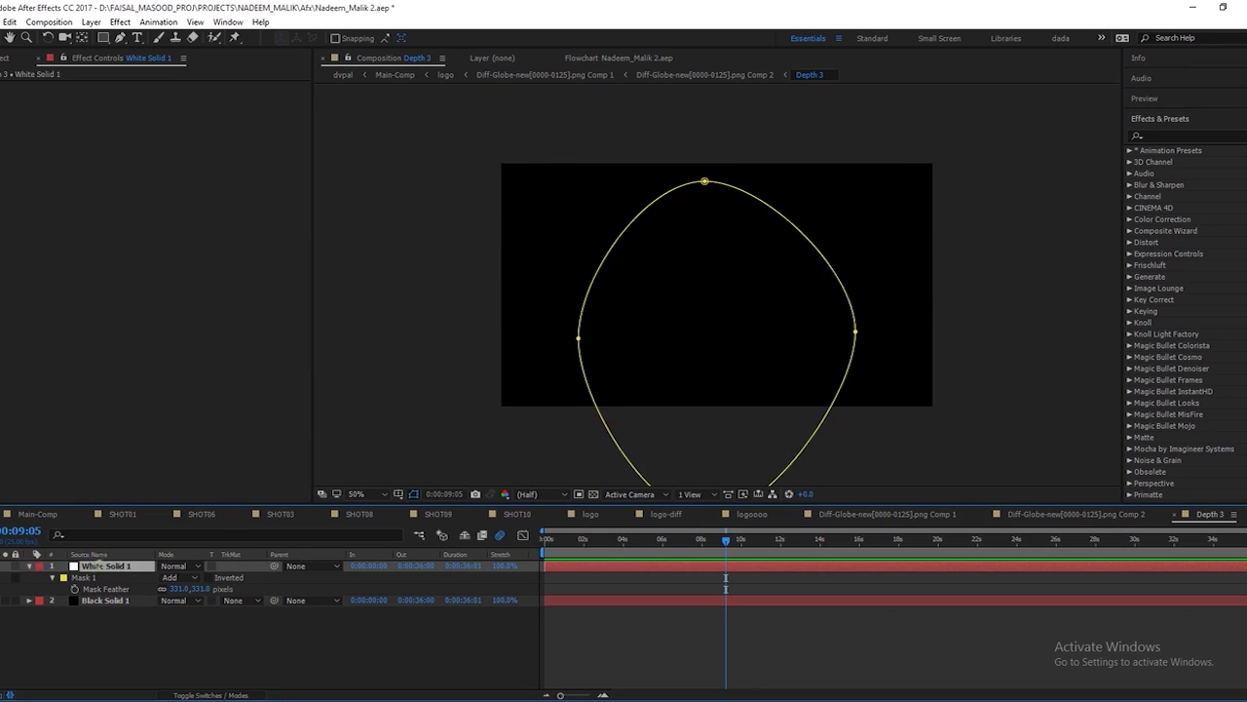
{"action": "left_click", "coordinate": [208, 666]}
{"action": "left_click", "coordinate": [549, 212]}
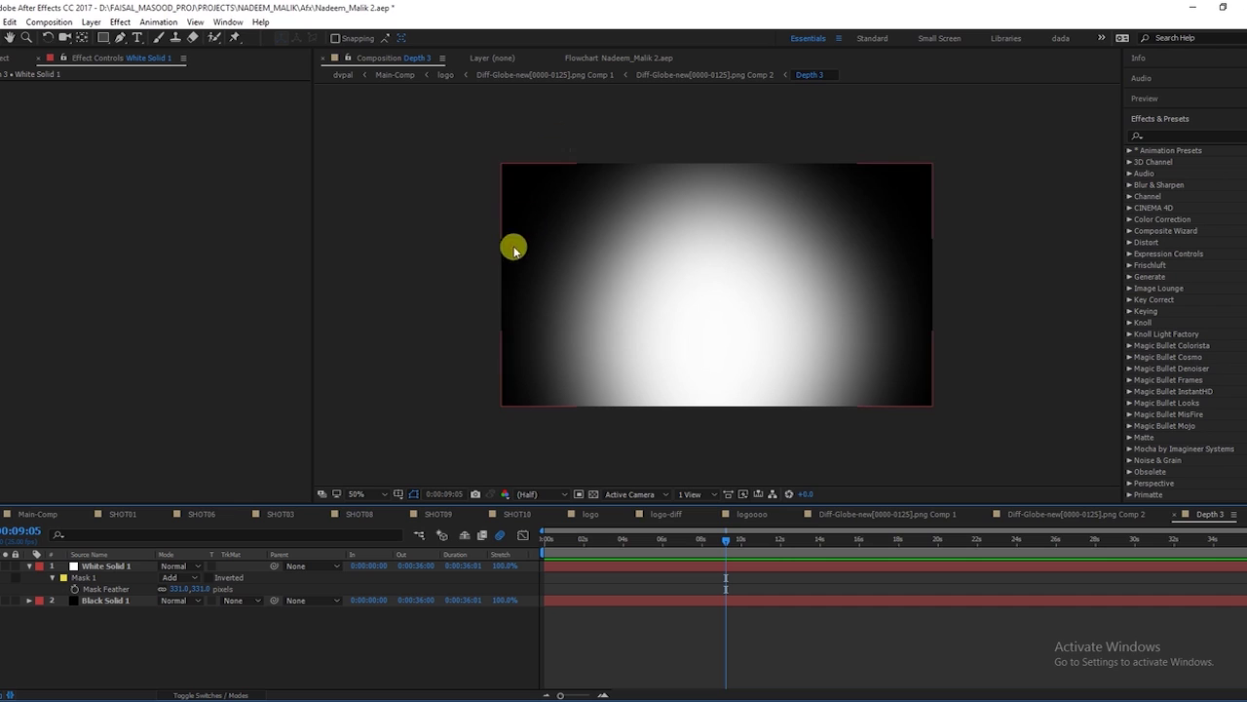
{"action": "left_click", "coordinate": [696, 310]}
Compare the two solid layers' masks, deselect all layers, and switch to the SHOT10 composition.
{"action": "left_click", "coordinate": [857, 279]}
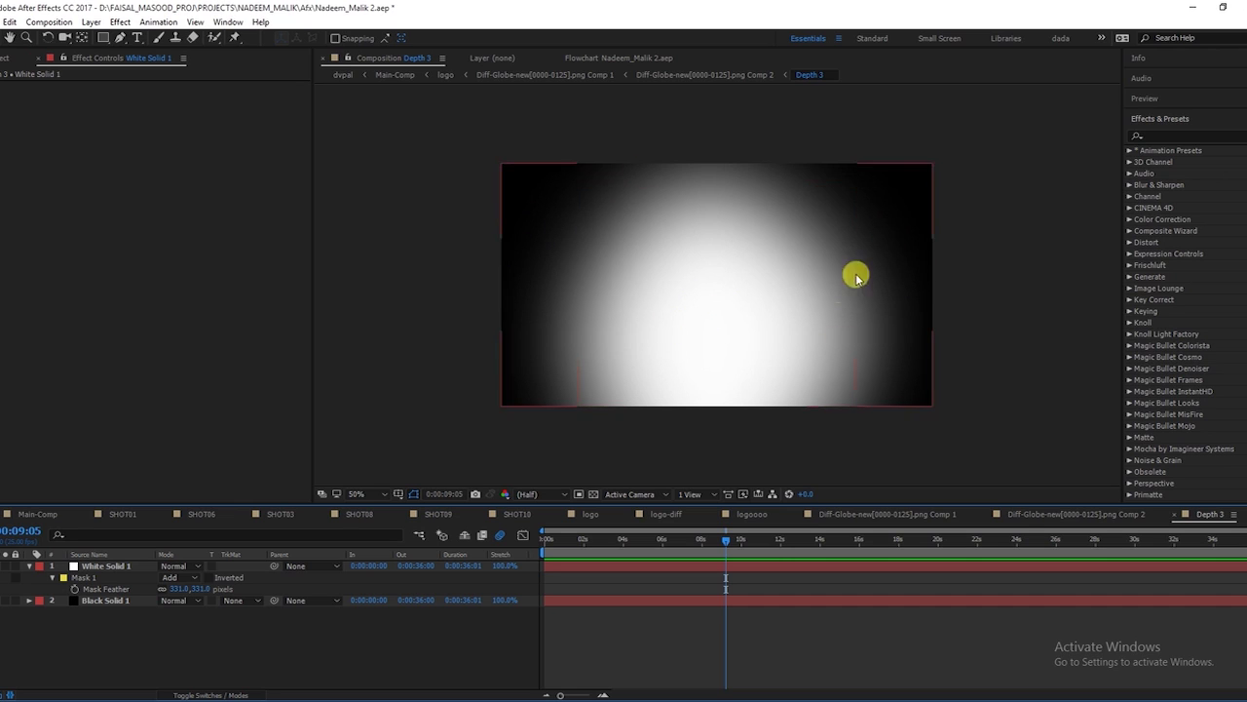
{"action": "left_click", "coordinate": [849, 291]}
{"action": "left_click", "coordinate": [868, 269]}
{"action": "left_click", "coordinate": [816, 287]}
{"action": "left_click", "coordinate": [883, 258]}
{"action": "left_click", "coordinate": [371, 443]}
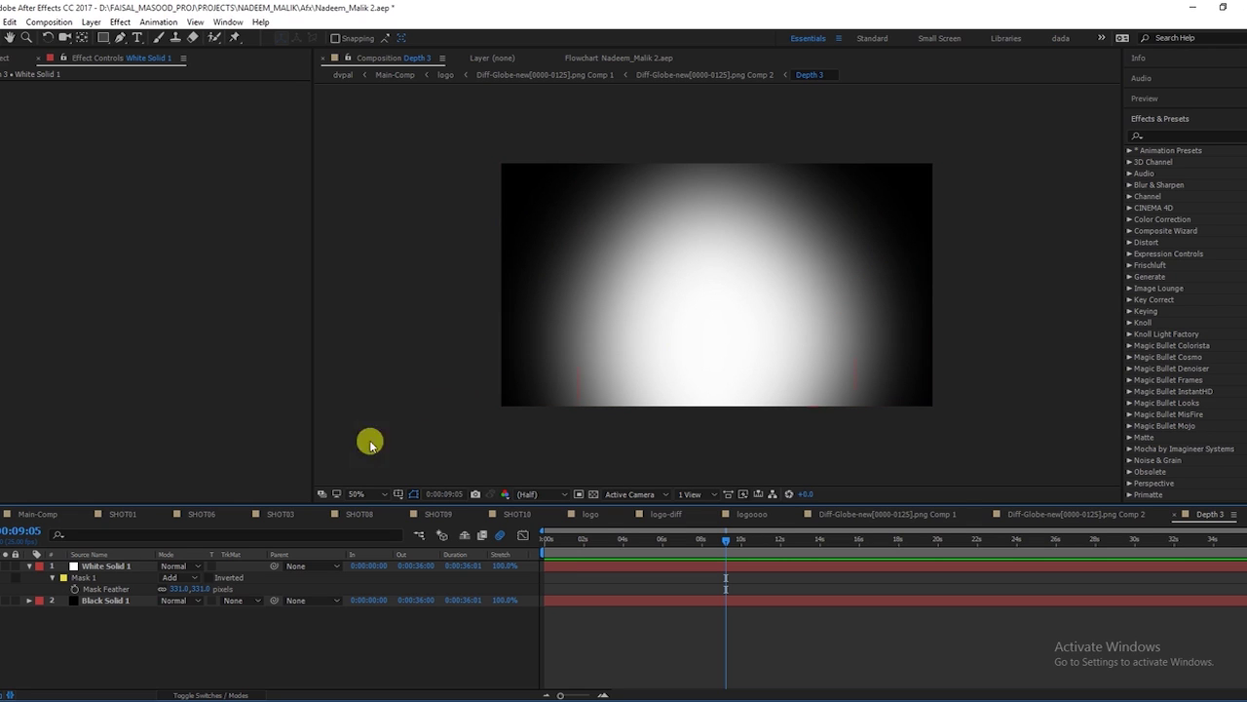
{"action": "left_click", "coordinate": [515, 513]}
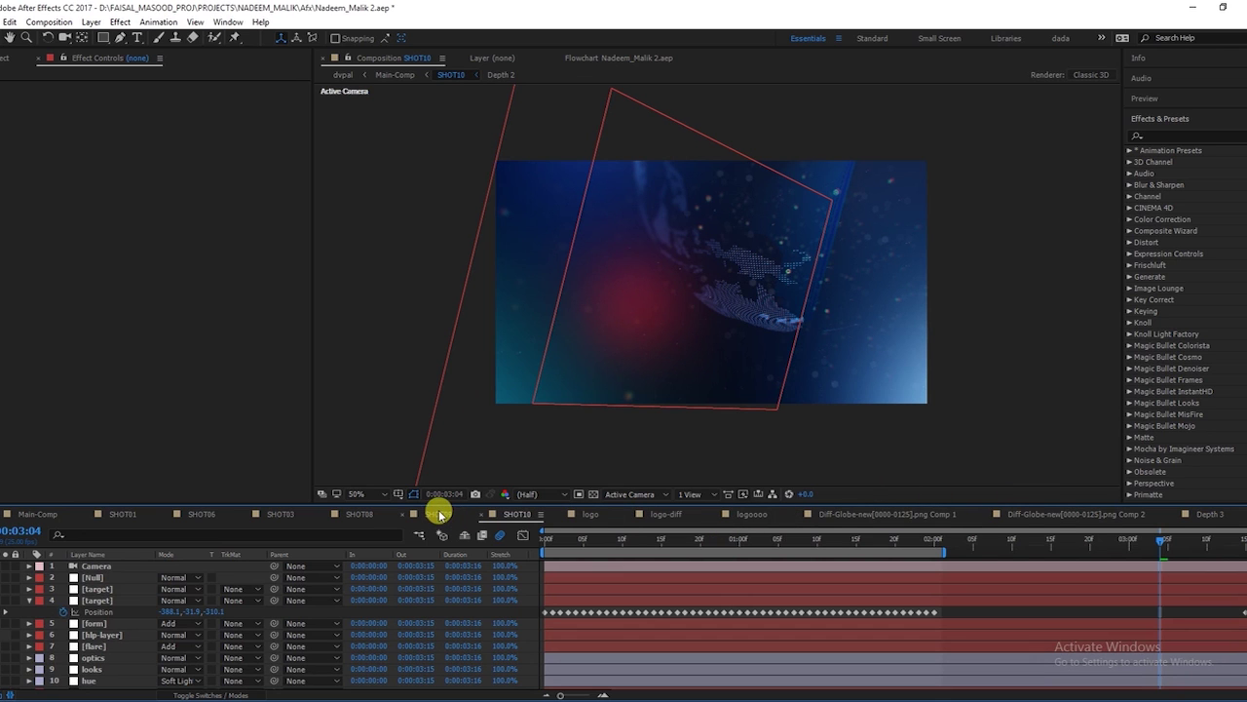
Preview the logo-diff composition around frame 13.
{"action": "left_click", "coordinate": [589, 514]}
{"action": "left_click", "coordinate": [667, 514]}
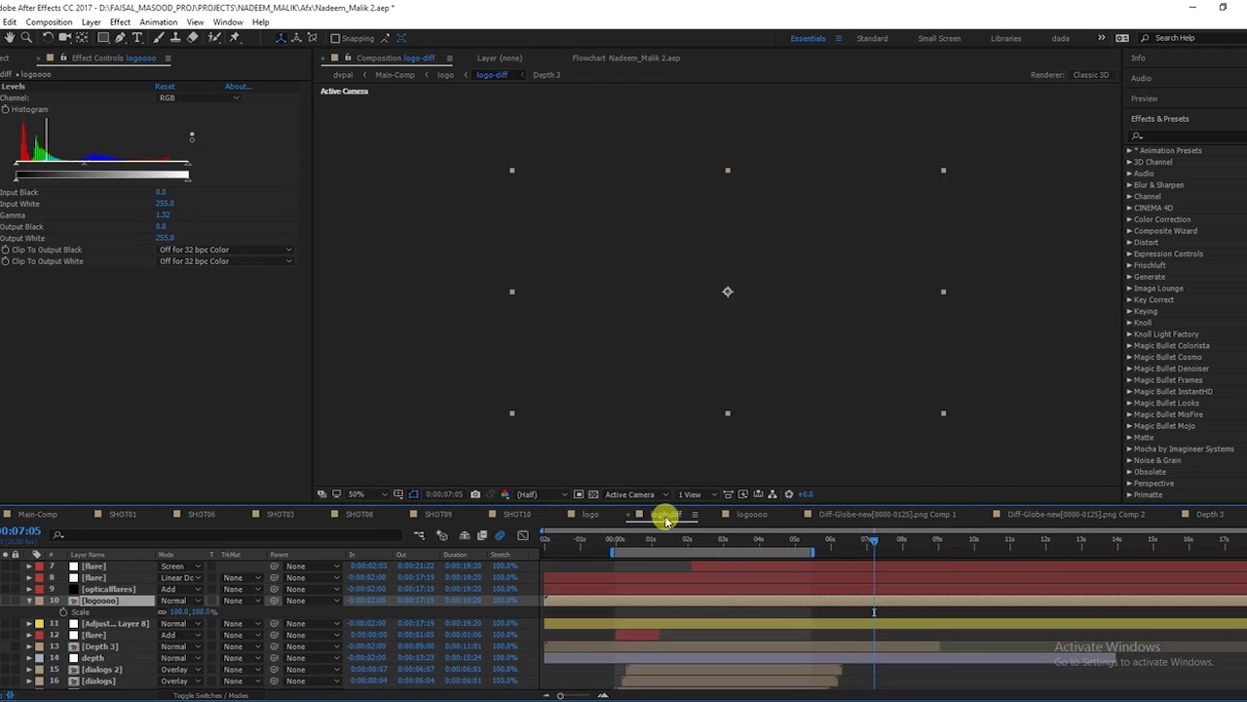
{"action": "left_click", "coordinate": [634, 543]}
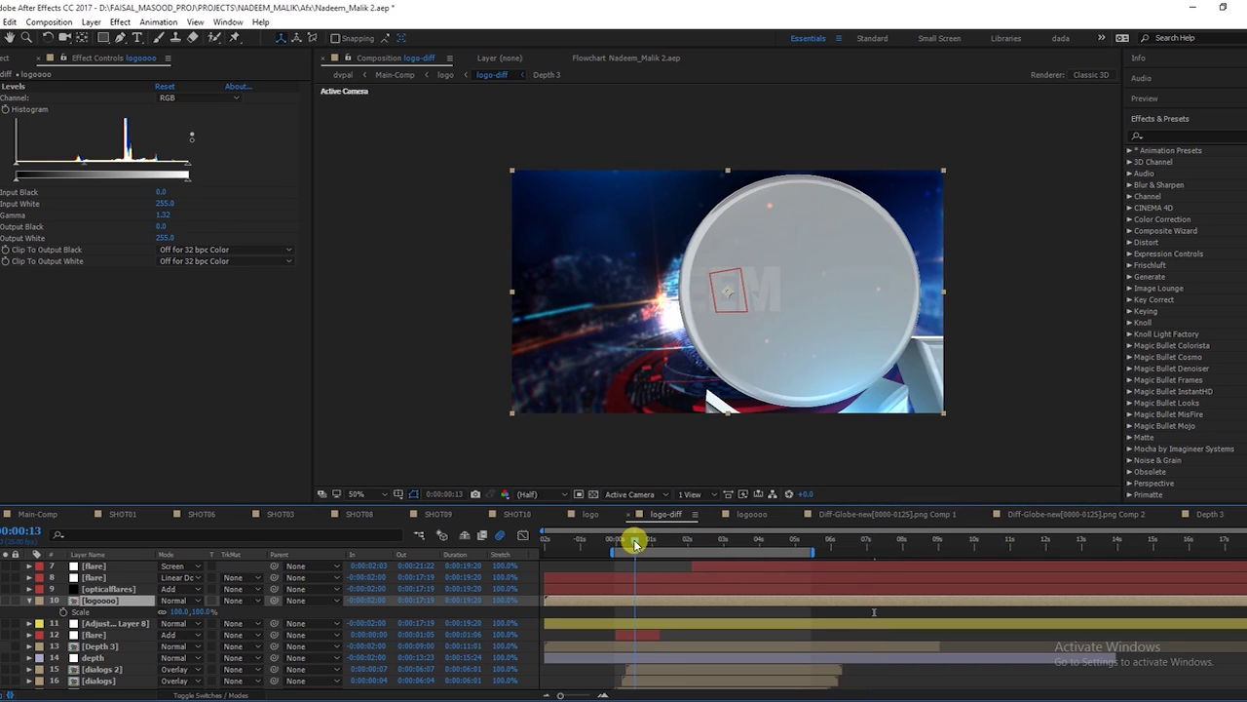
{"action": "mouse_move", "coordinate": [653, 549]}
{"action": "left_mouse_down"}
{"action": "mouse_move", "coordinate": [627, 546]}
{"action": "mouse_move", "coordinate": [693, 543]}
{"action": "left_mouse_up"}
Scrub SHOT10 between frame 24 and 1:05, then open Diff-Globe-new Comp 1 via logo-diff.
{"action": "left_click", "coordinate": [519, 514]}
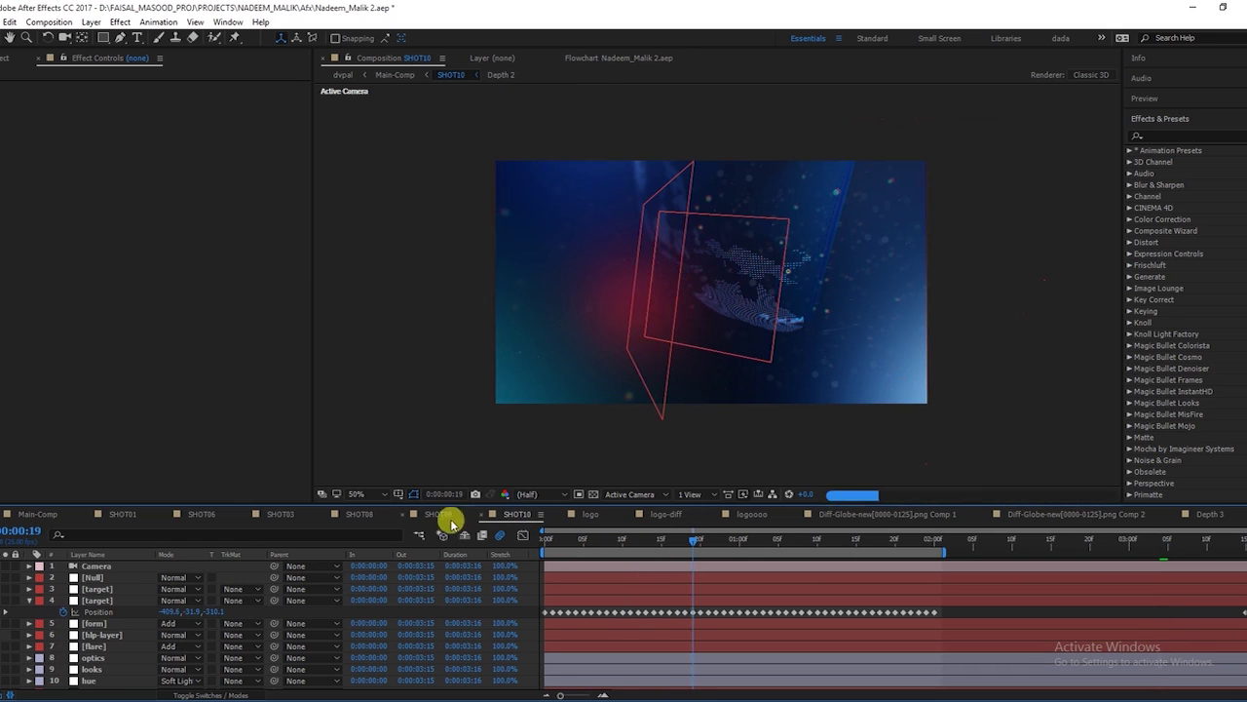
{"action": "left_click_drag", "start_coordinate": [685, 539], "coordinate": [736, 558]}
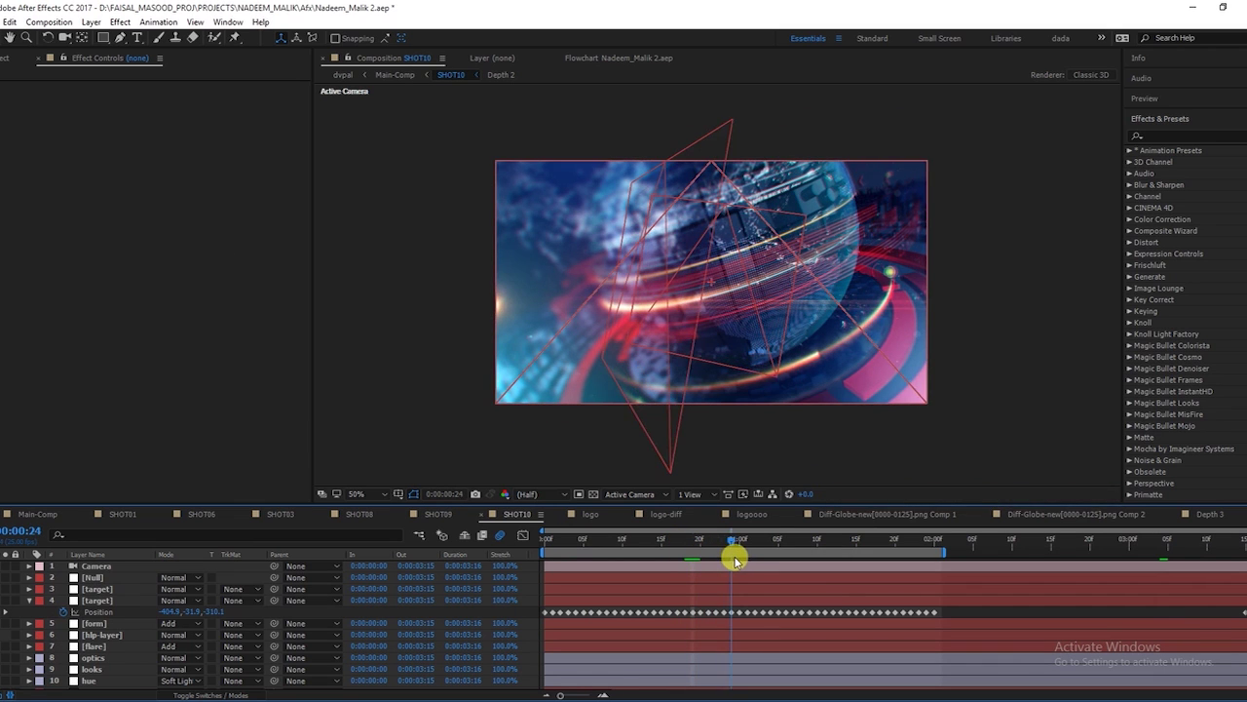
{"action": "left_click_drag", "start_coordinate": [735, 559], "coordinate": [801, 576]}
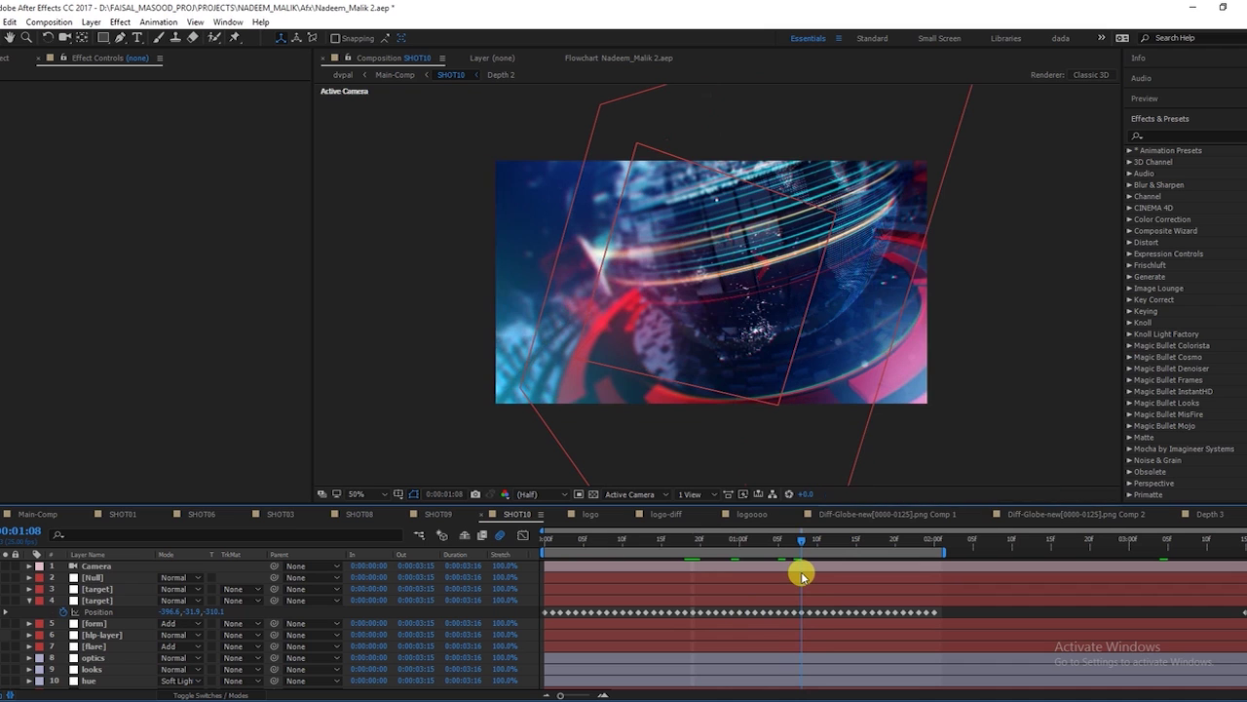
{"action": "mouse_move", "coordinate": [801, 576]}
{"action": "left_mouse_down"}
{"action": "mouse_move", "coordinate": [696, 569]}
{"action": "mouse_move", "coordinate": [664, 544]}
{"action": "mouse_move", "coordinate": [635, 543]}
{"action": "mouse_move", "coordinate": [771, 568]}
{"action": "mouse_move", "coordinate": [677, 572]}
{"action": "mouse_move", "coordinate": [699, 577]}
{"action": "left_mouse_up"}
{"action": "left_click", "coordinate": [644, 516]}
{"action": "left_click", "coordinate": [659, 541]}
{"action": "left_click", "coordinate": [848, 515]}
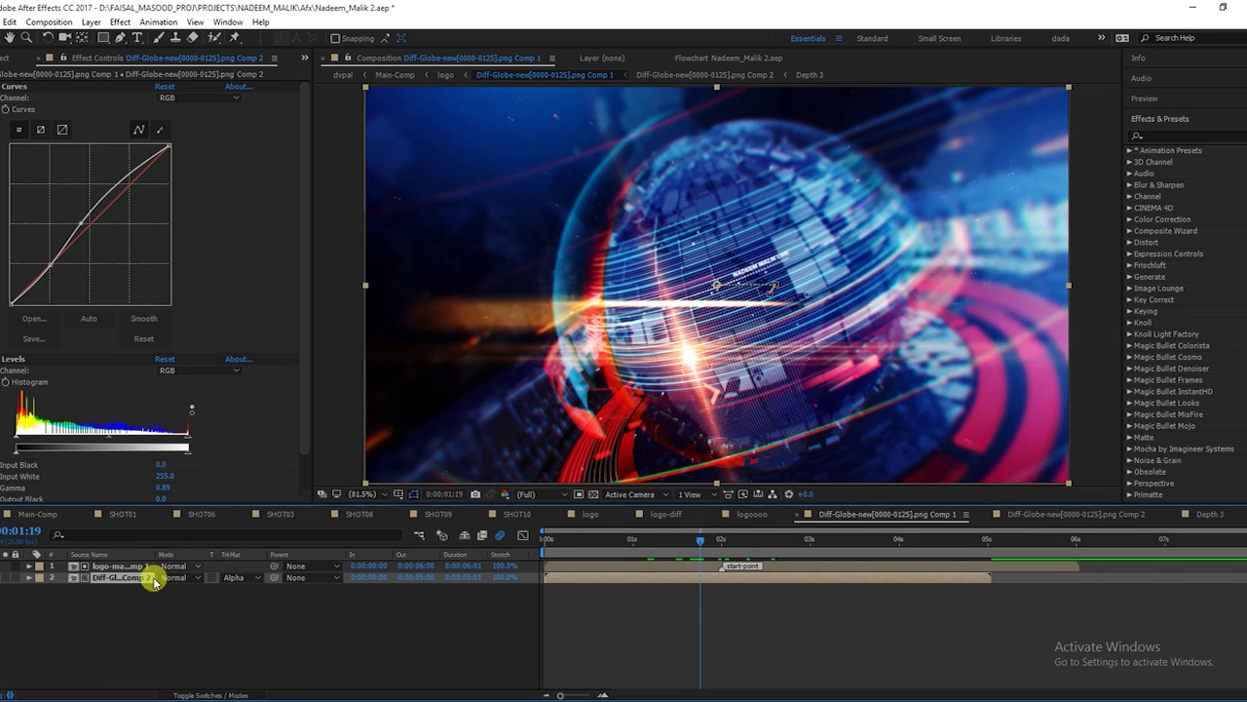
In Diff-Globe-new Comp 2, set Adjustment Layer 1's Super Rack Focus Control Layer to None.
{"action": "double_click", "coordinate": [115, 577]}
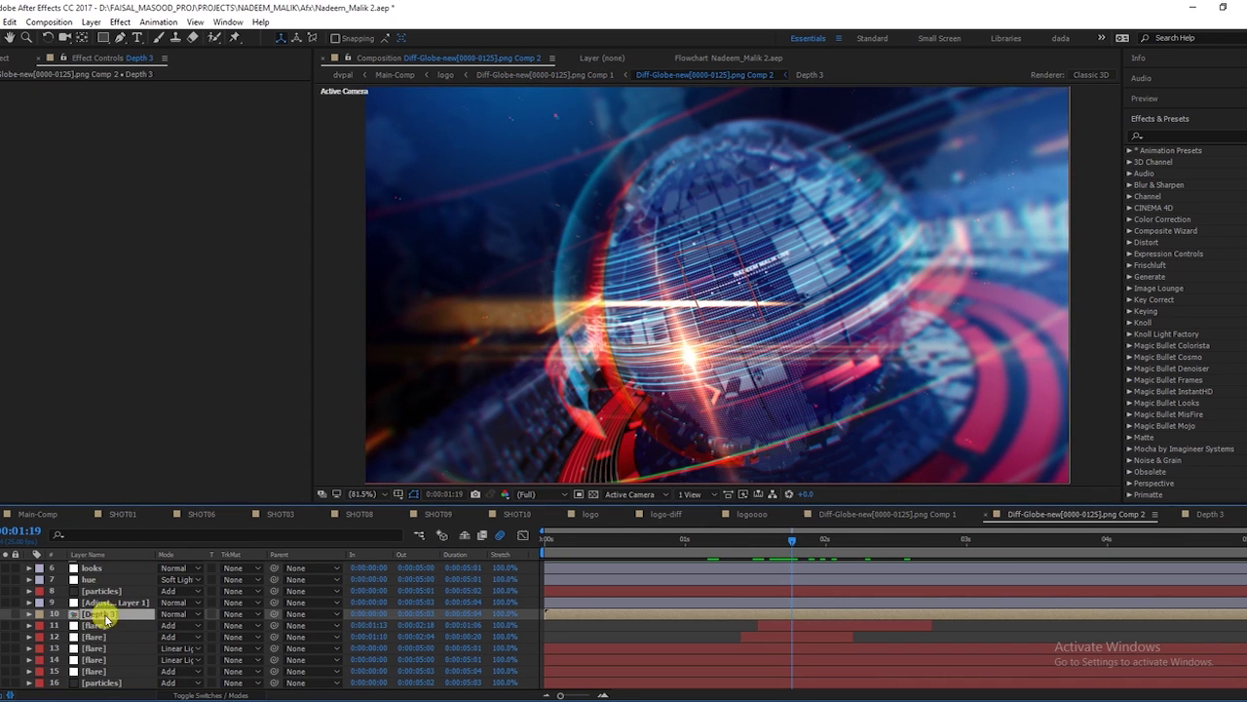
{"action": "left_click", "coordinate": [95, 604]}
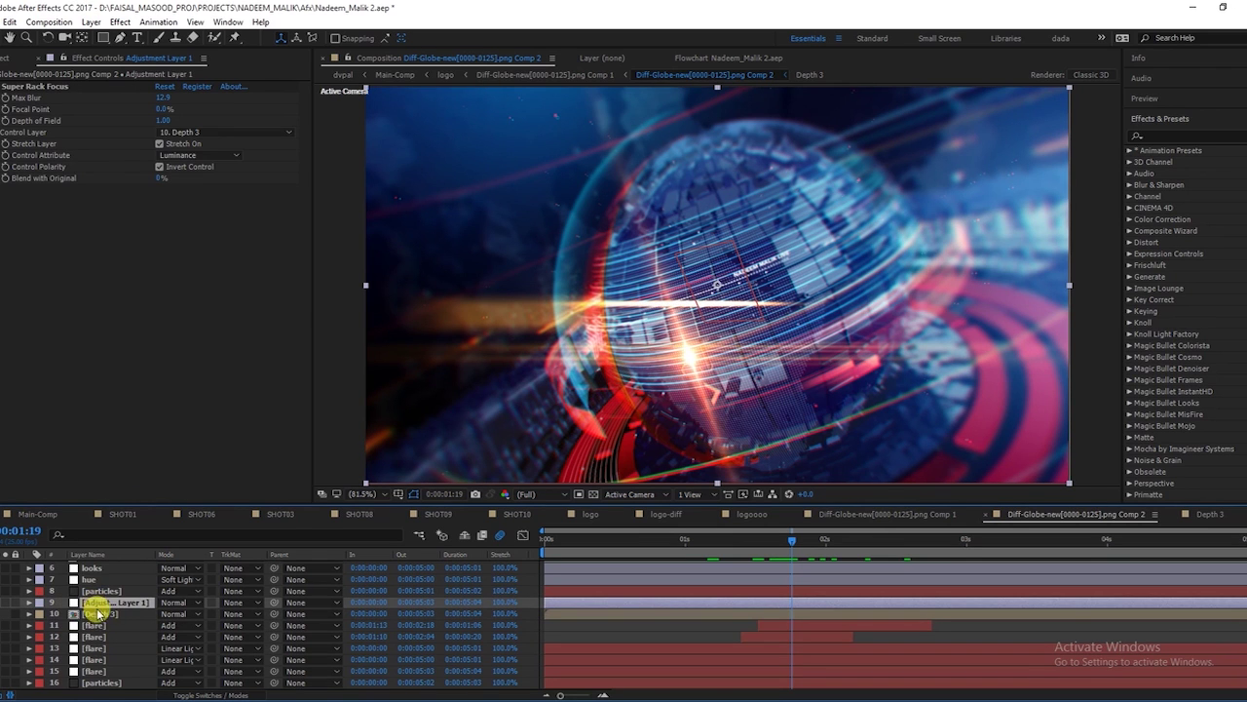
{"action": "left_click", "coordinate": [182, 131]}
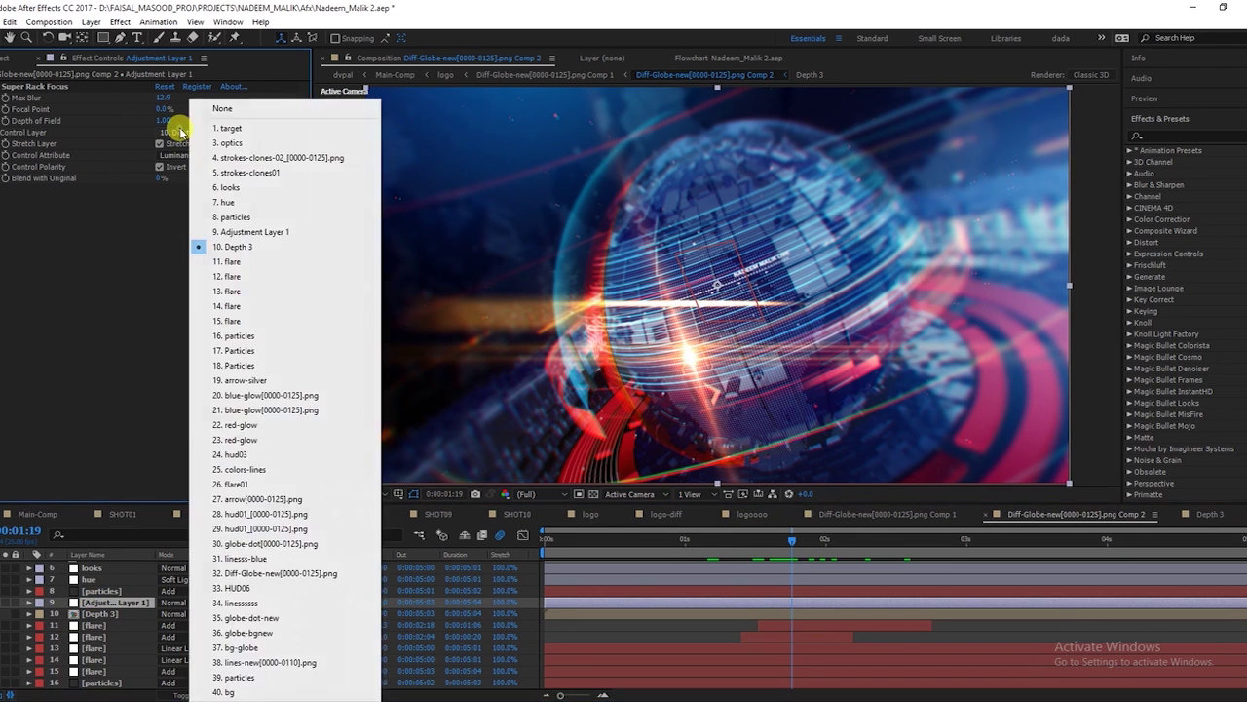
{"action": "left_click", "coordinate": [223, 107]}
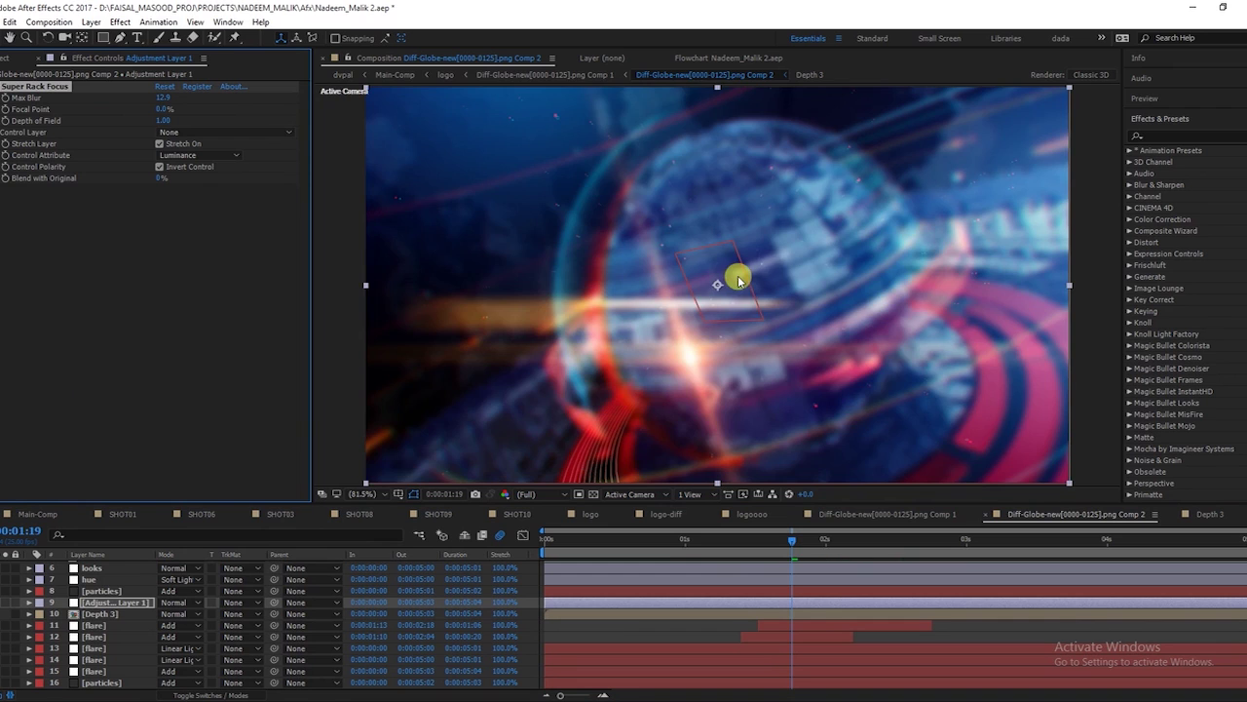
{"action": "key", "text": "period"}
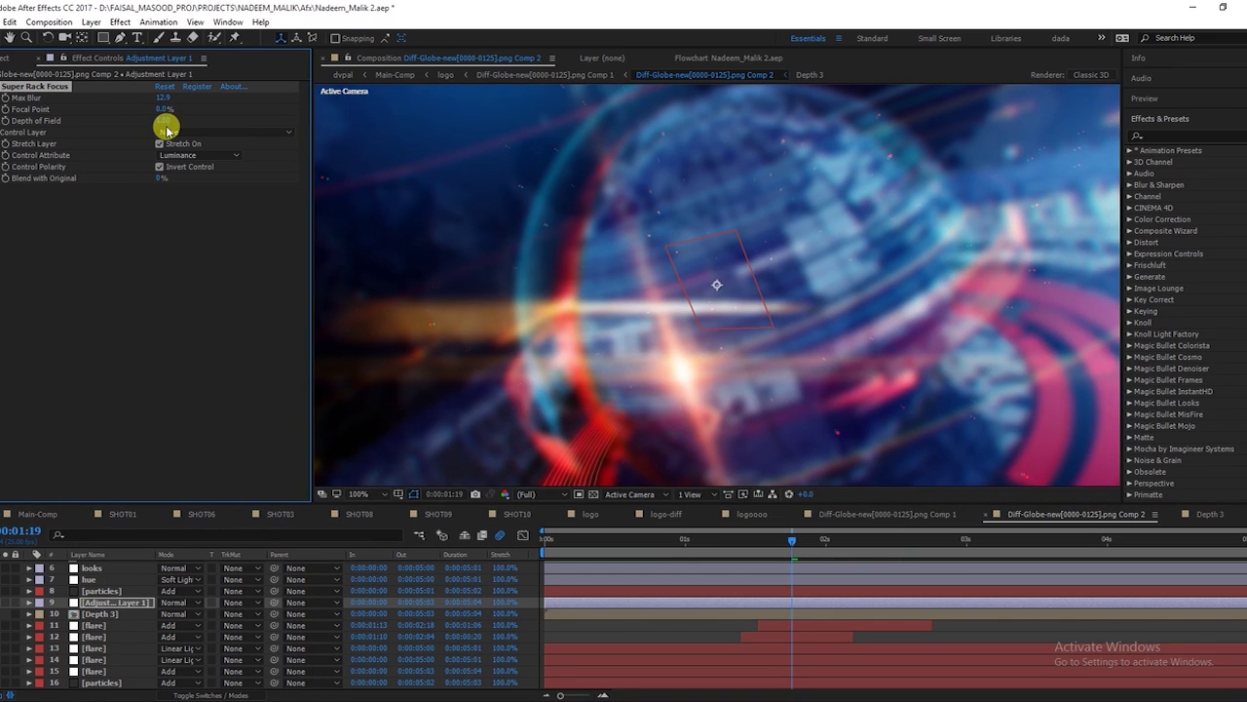
Restore 10. Depth 3 as the Control Layer and preview the depth blur up to 0:00:02:24.
{"action": "left_click", "coordinate": [166, 127]}
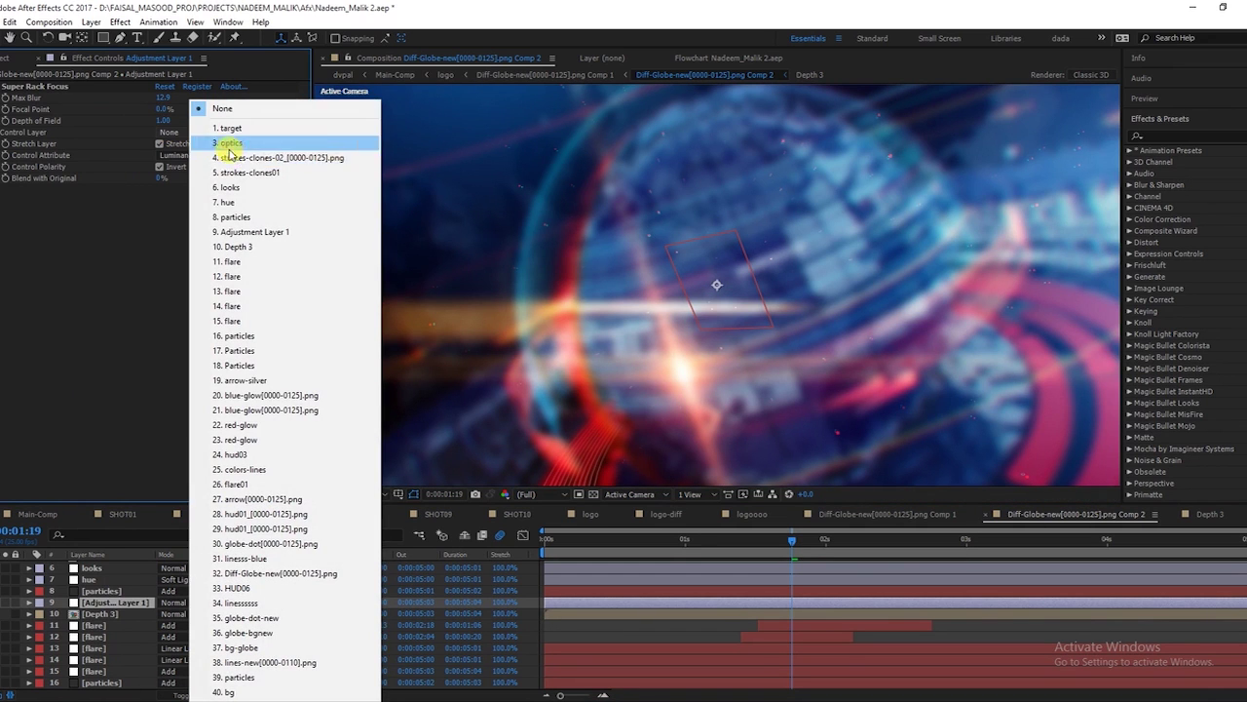
{"action": "left_click", "coordinate": [244, 246]}
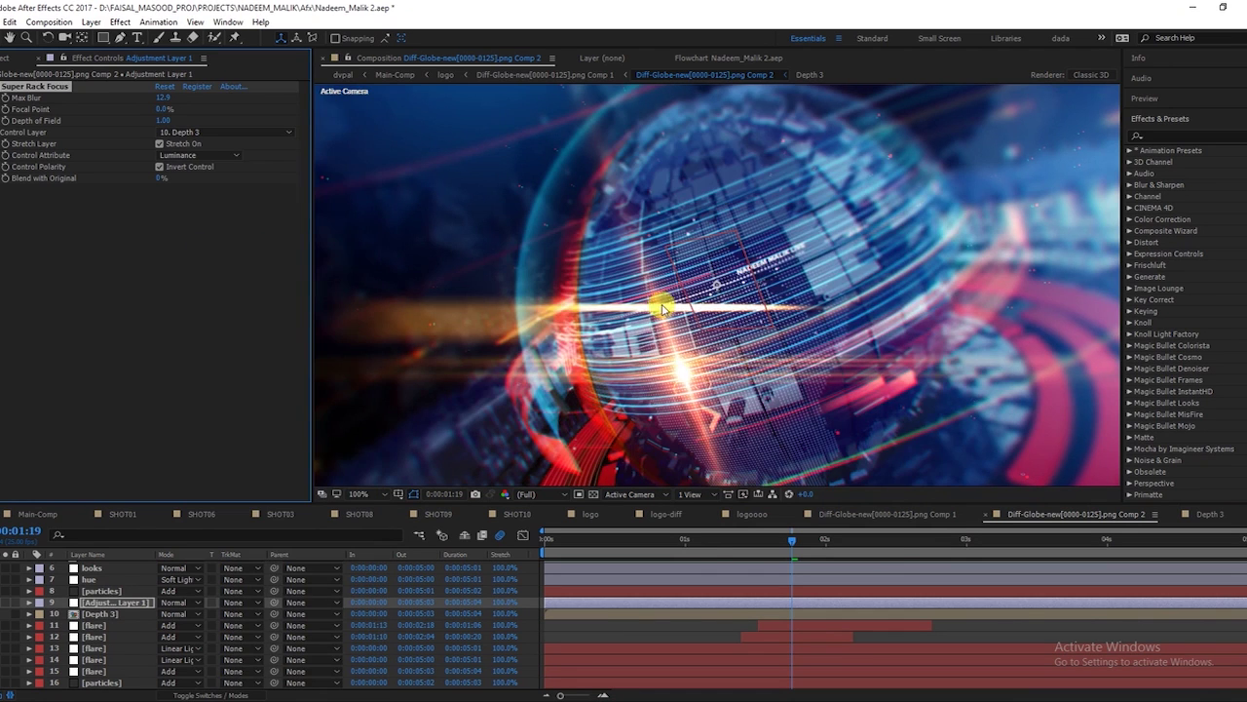
{"action": "key", "text": "comma"}
{"action": "key", "text": "comma"}
{"action": "key", "text": "comma"}
{"action": "key", "text": "period"}
{"action": "key", "text": "period"}
{"action": "key", "text": "period"}
{"action": "left_click_drag", "start_coordinate": [805, 546], "coordinate": [924, 541]}
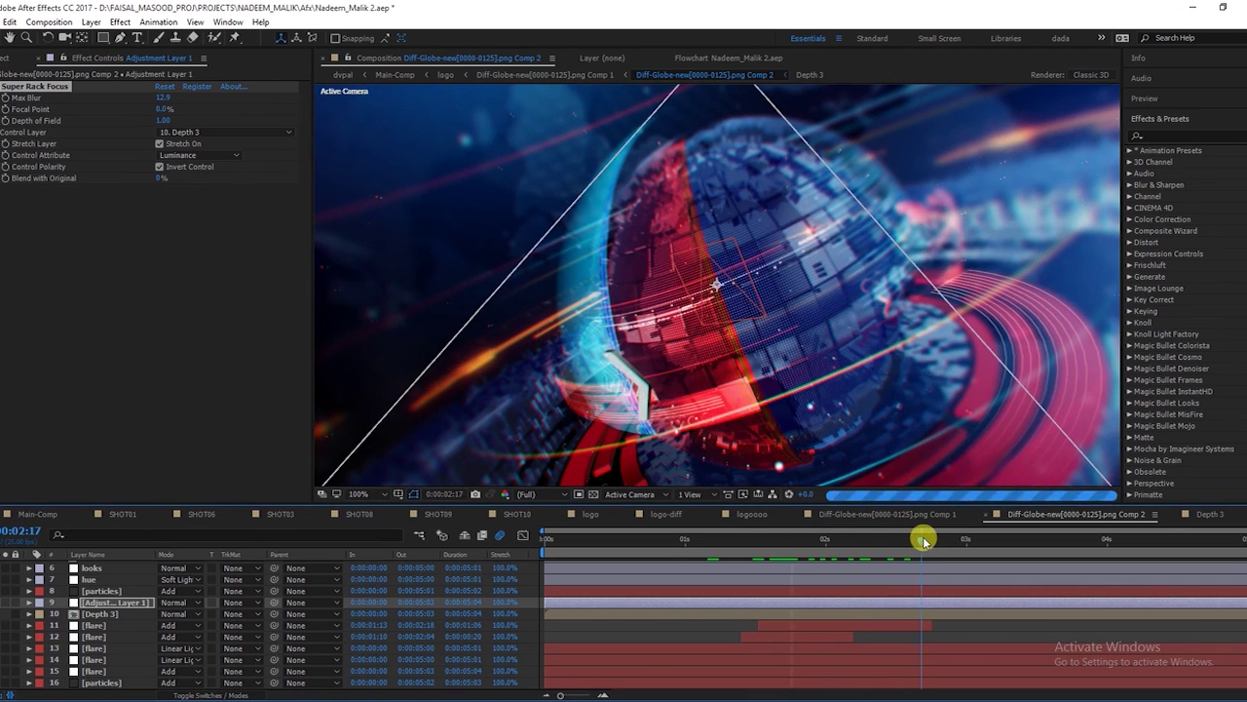
{"action": "left_click_drag", "start_coordinate": [927, 541], "coordinate": [963, 541]}
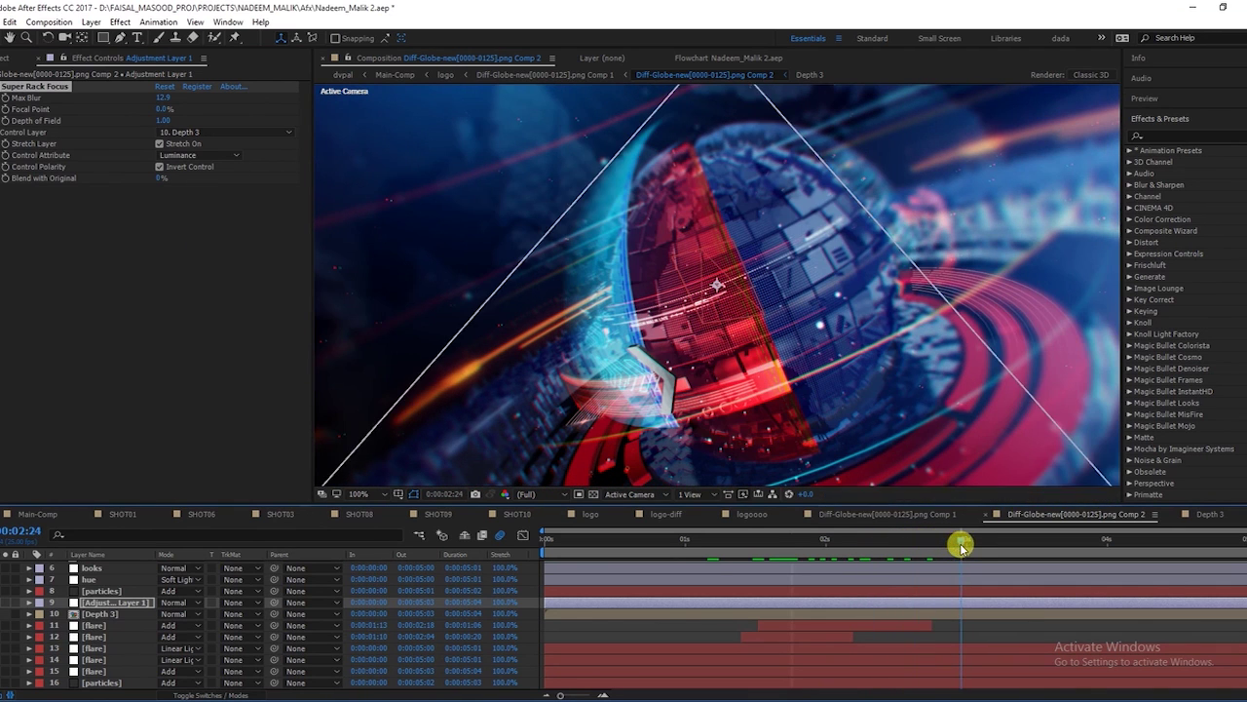